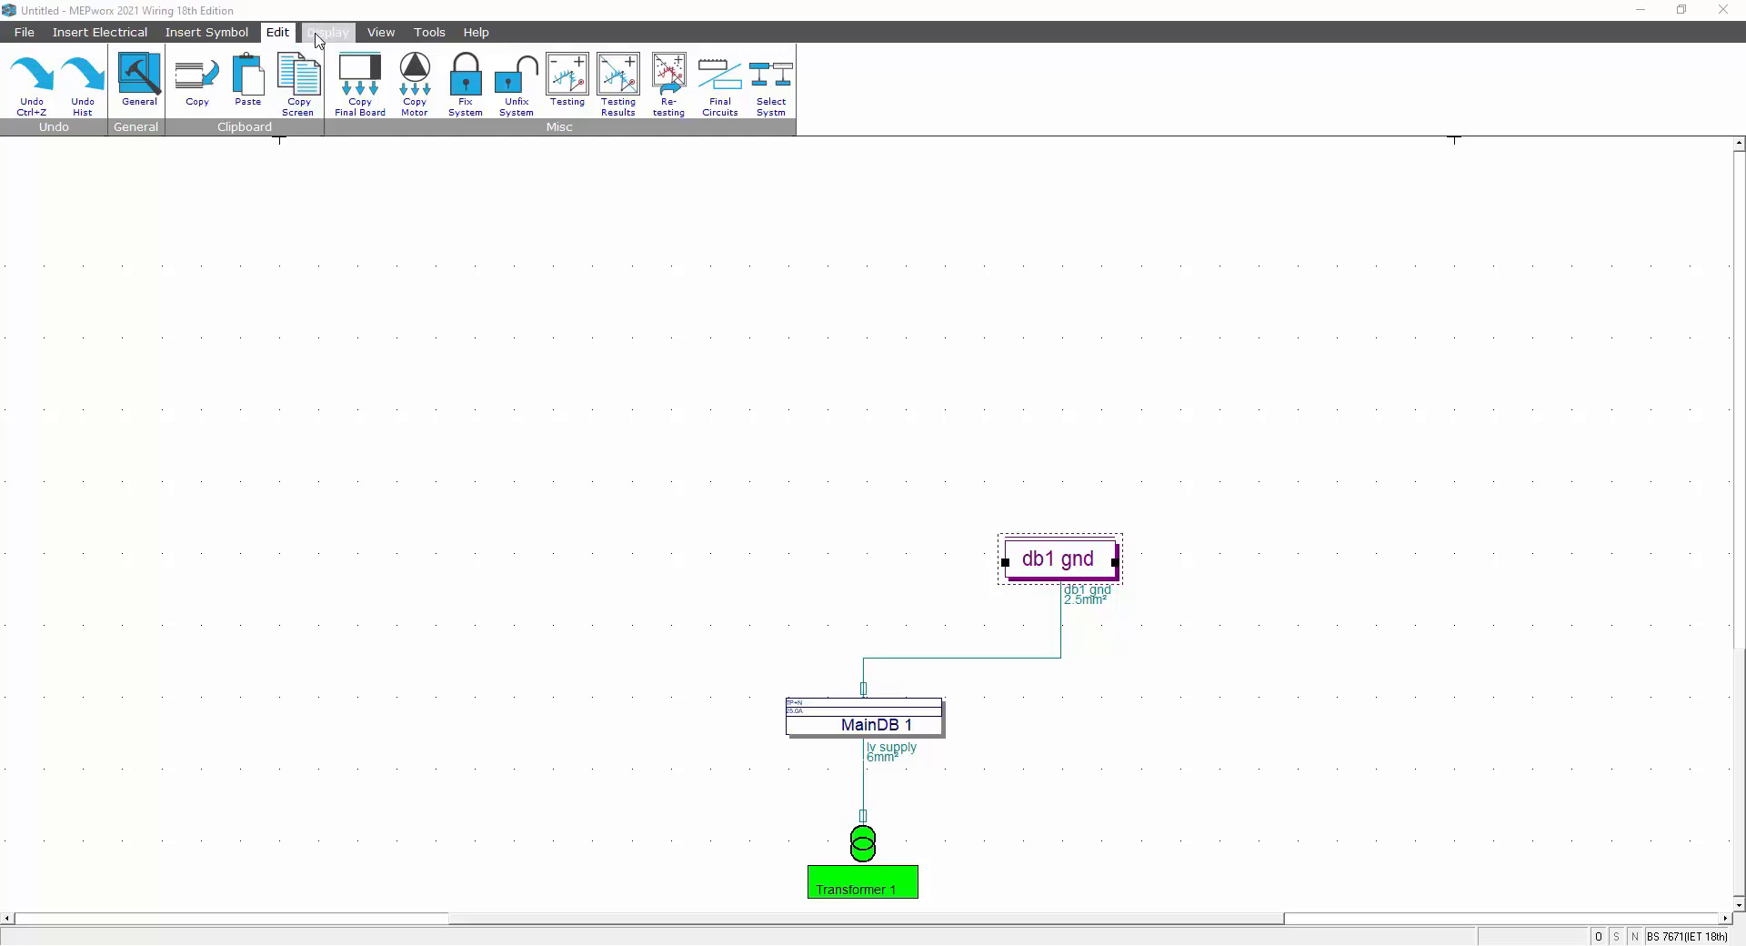
- Calculate the whole network and open the ways of the db1 gnd board
{"action": "left_click", "coordinate": [324, 33]}
{"action": "left_click", "coordinate": [232, 87]}
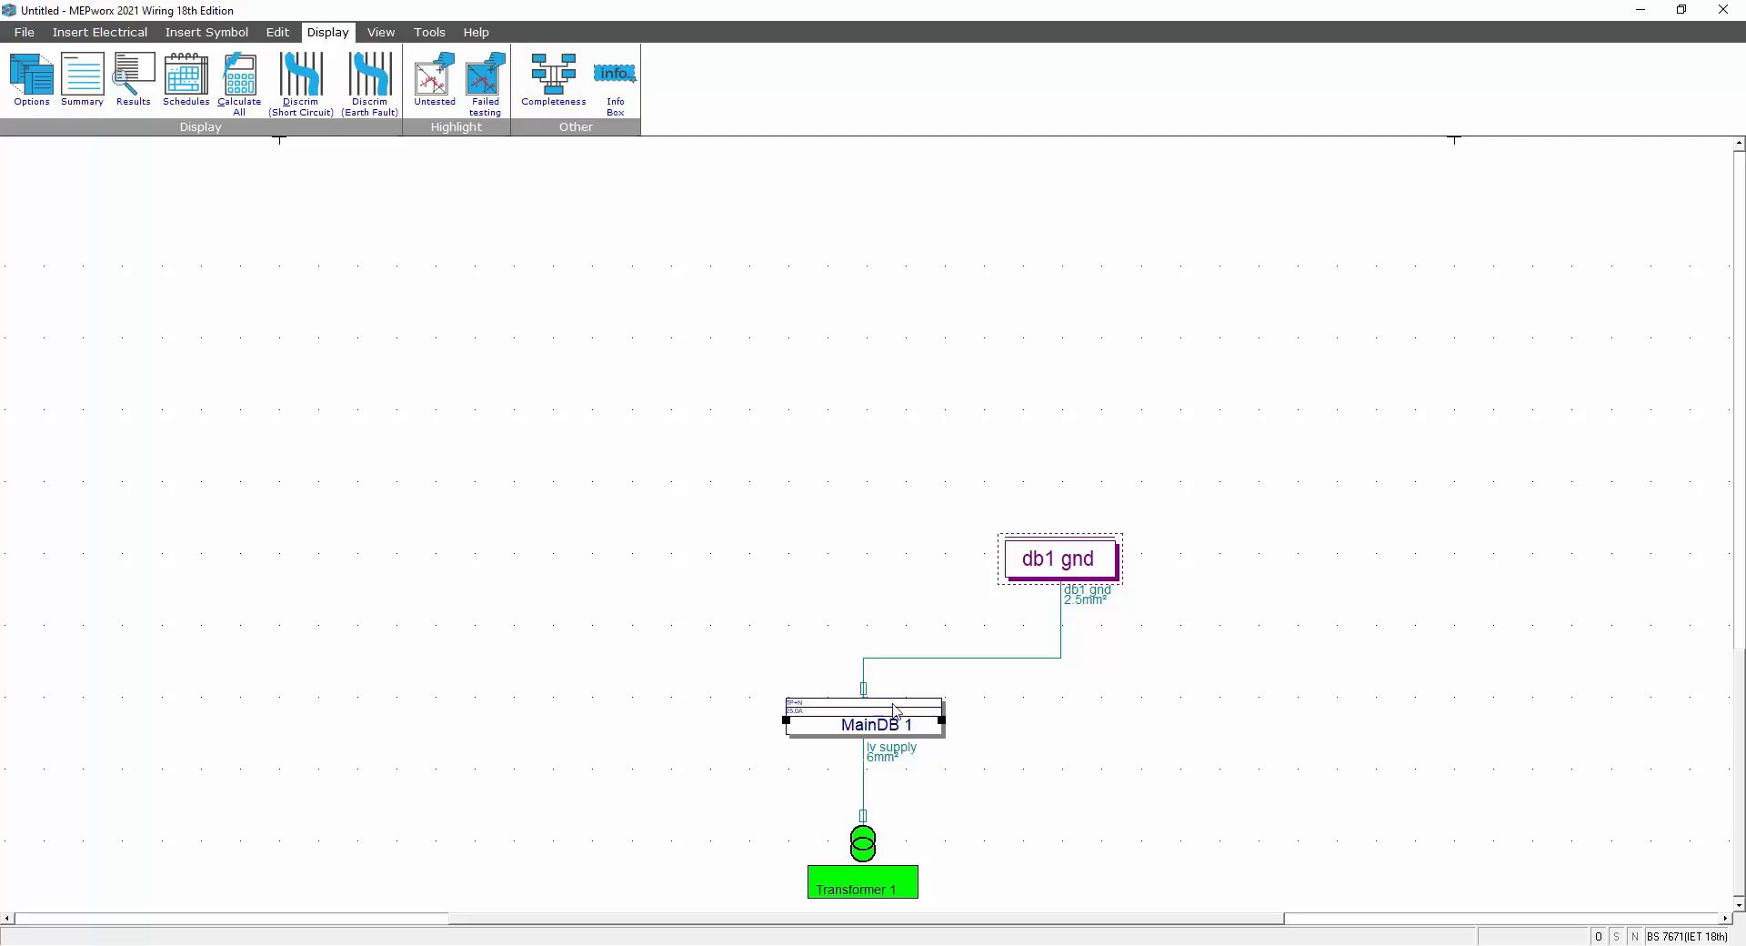
{"action": "double_click", "coordinate": [1055, 564]}
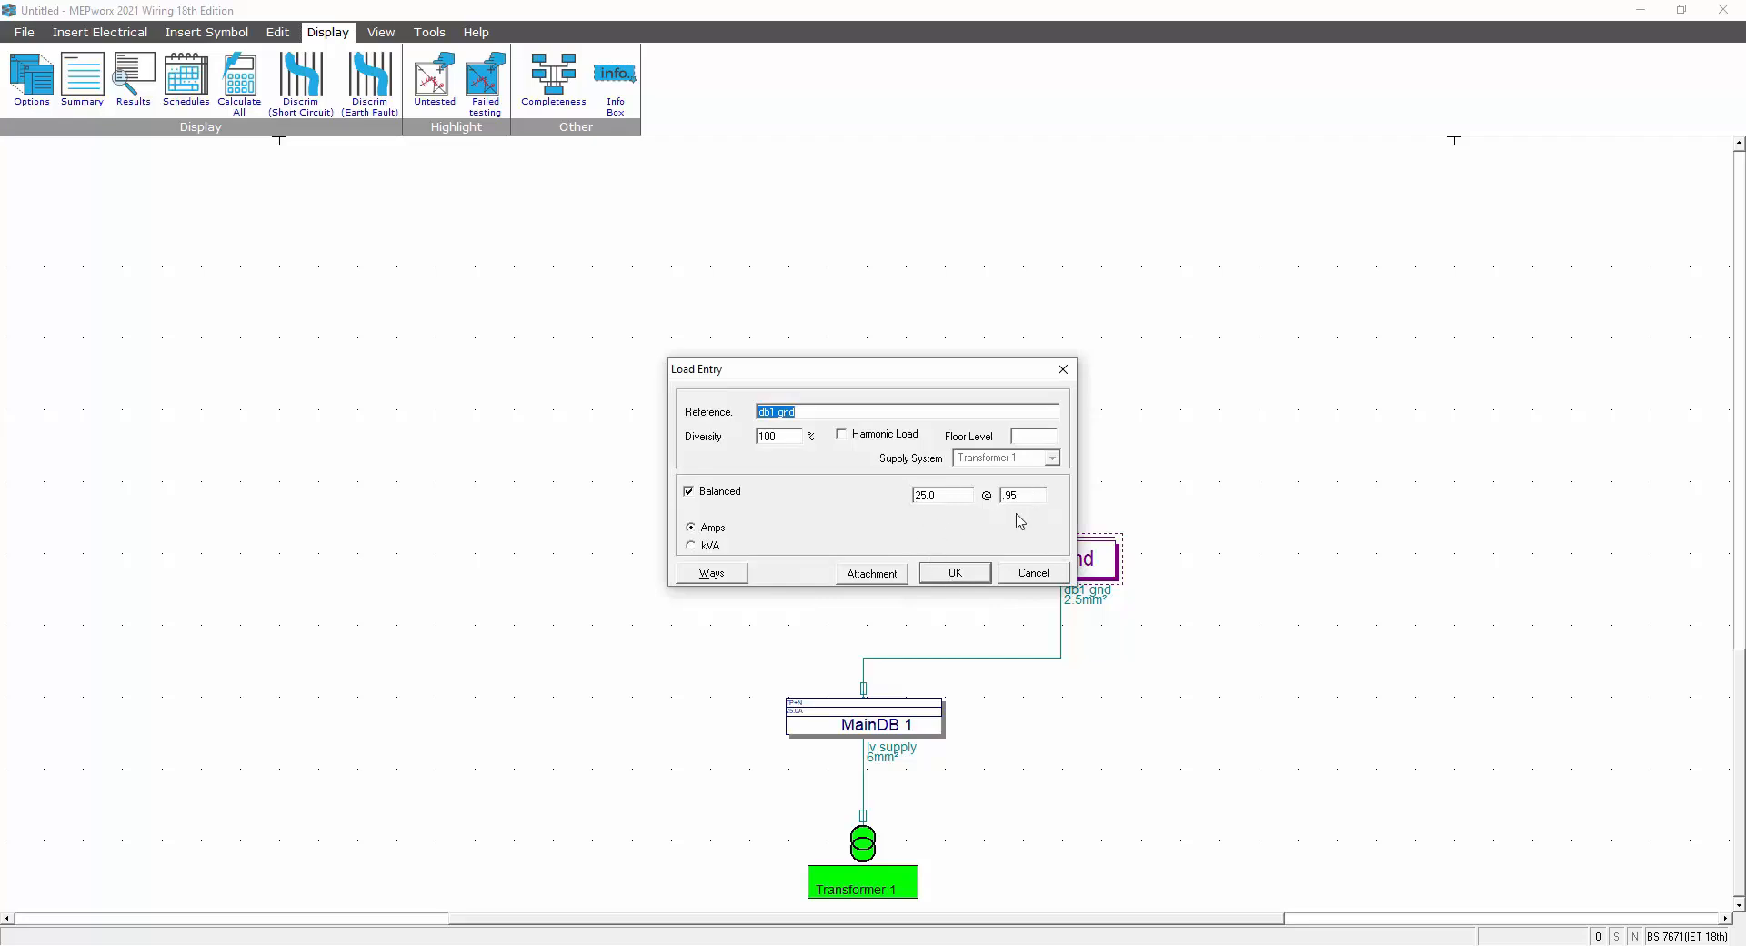
{"action": "left_click", "coordinate": [711, 573]}
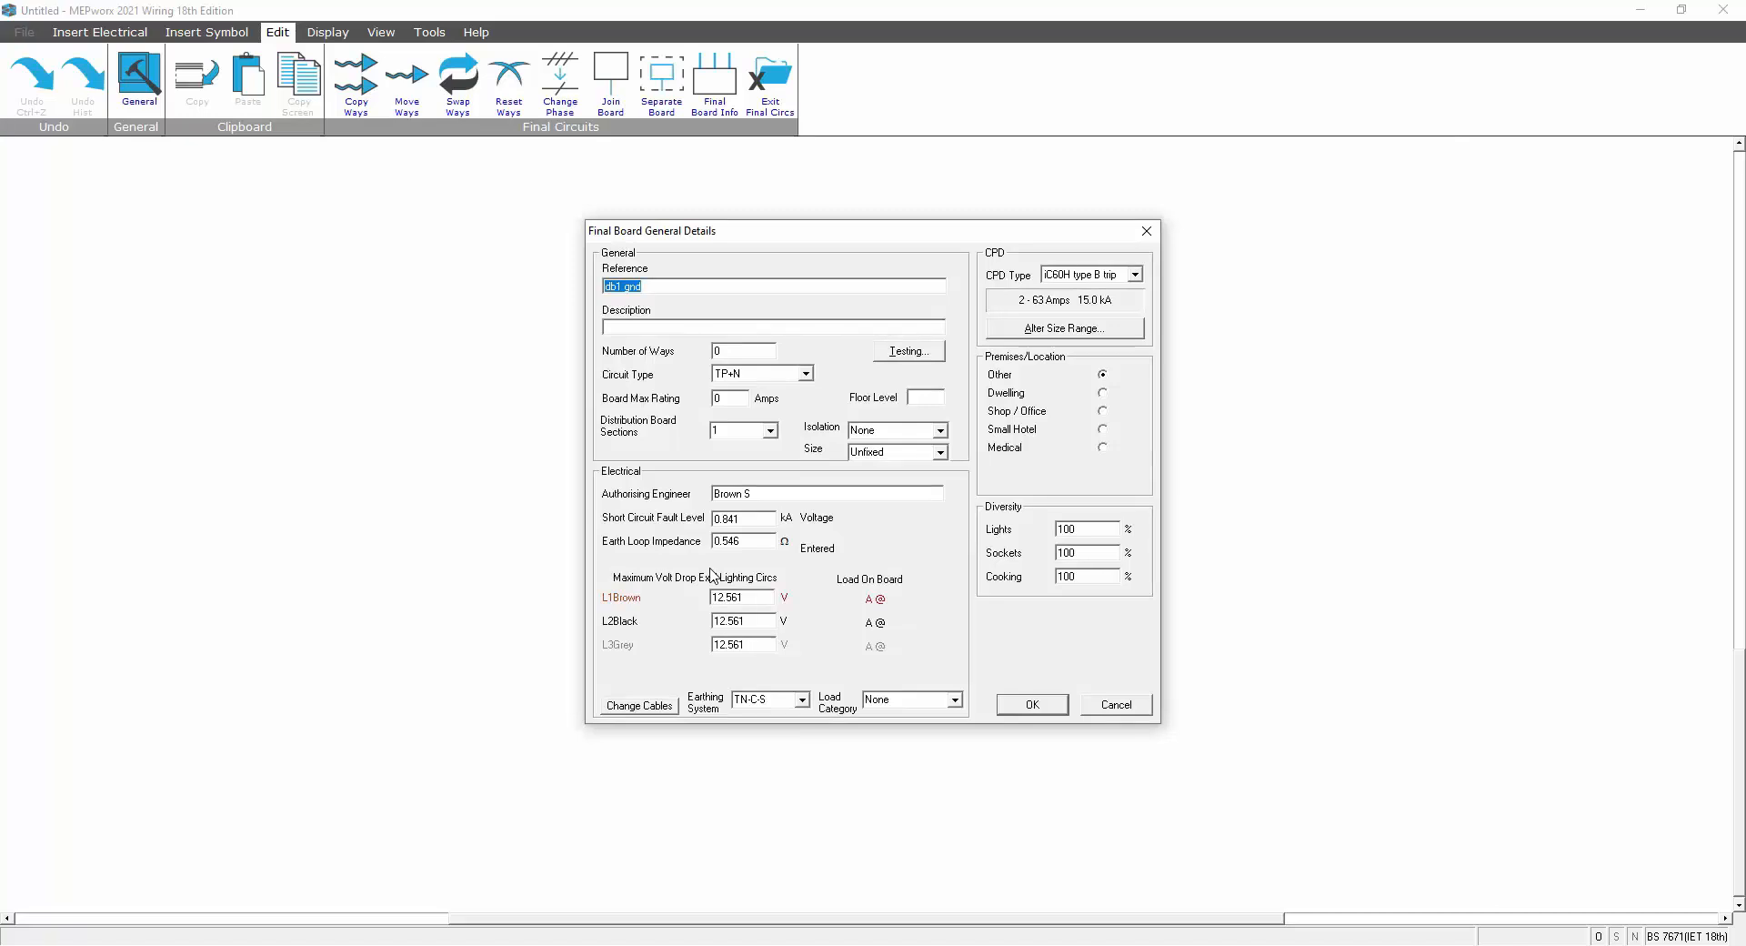
- Set the board's reference to DB1 GND, its description to GEN LIGHTING & POWER and its number of ways to 12
{"action": "type", "text": "DB1 GND"}
{"action": "left_click", "coordinate": [614, 325]}
{"action": "type", "text": "GEN LIGHTING & "}
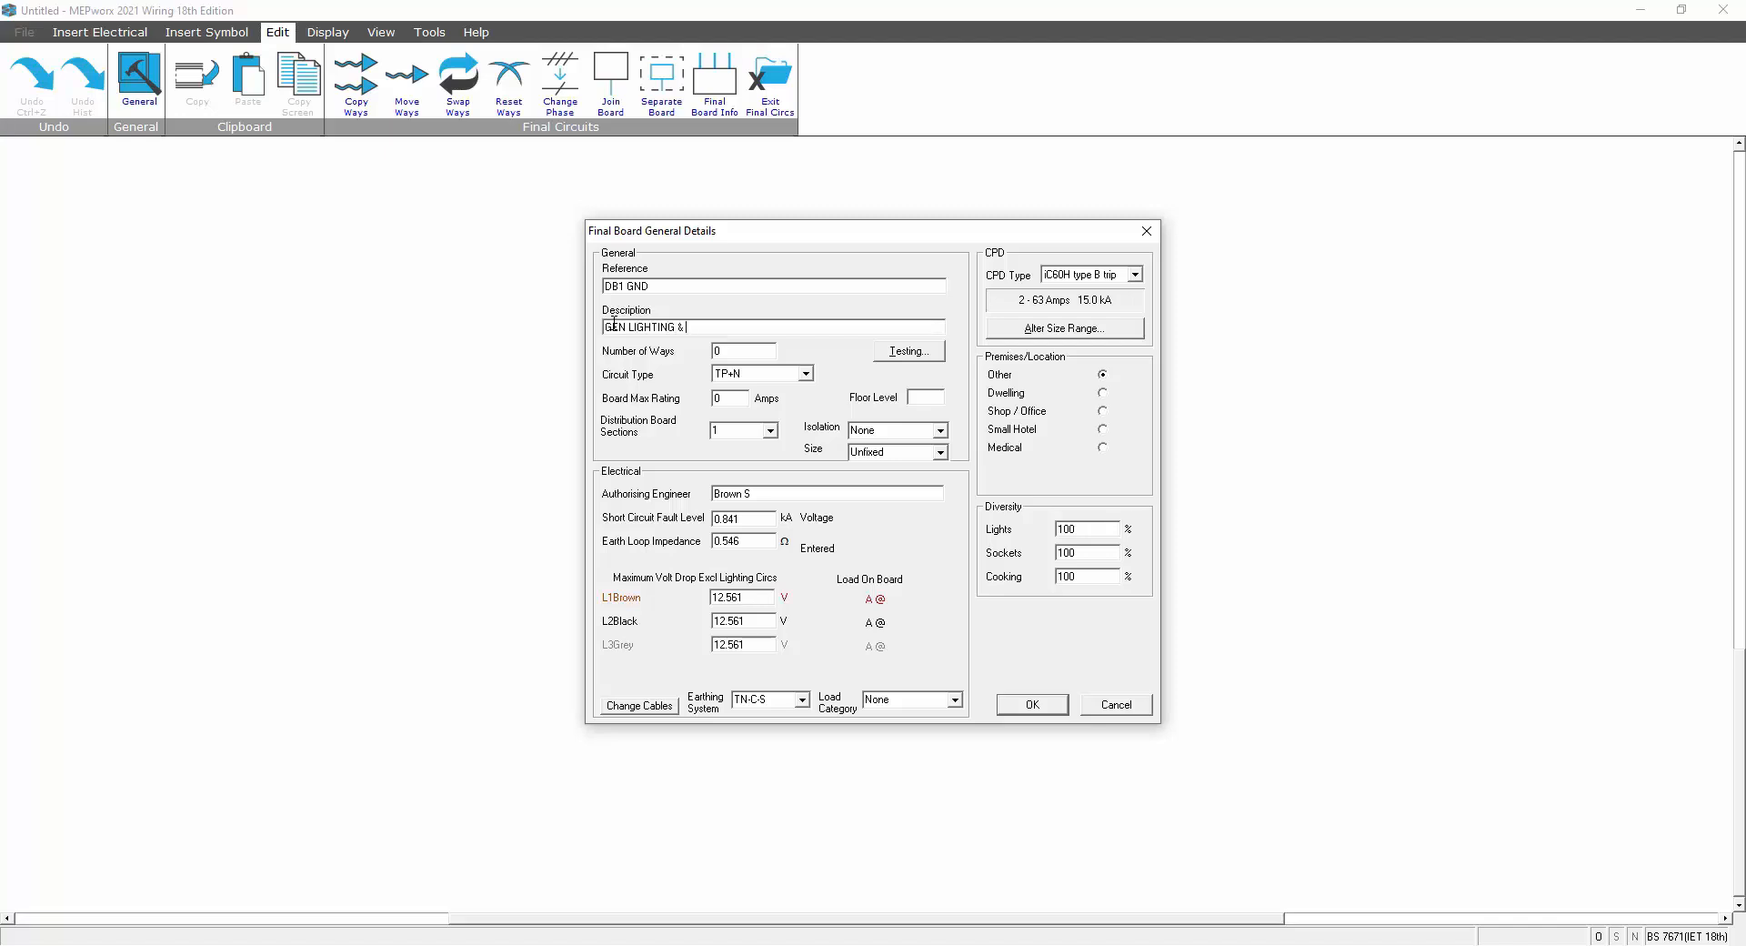
{"action": "type", "text": "POWER"}
{"action": "left_click", "coordinate": [727, 349]}
{"action": "type", "text": "12"}
- Check the board's circuit type options and the maximum limits available for its CPD size range
{"action": "left_click", "coordinate": [806, 375]}
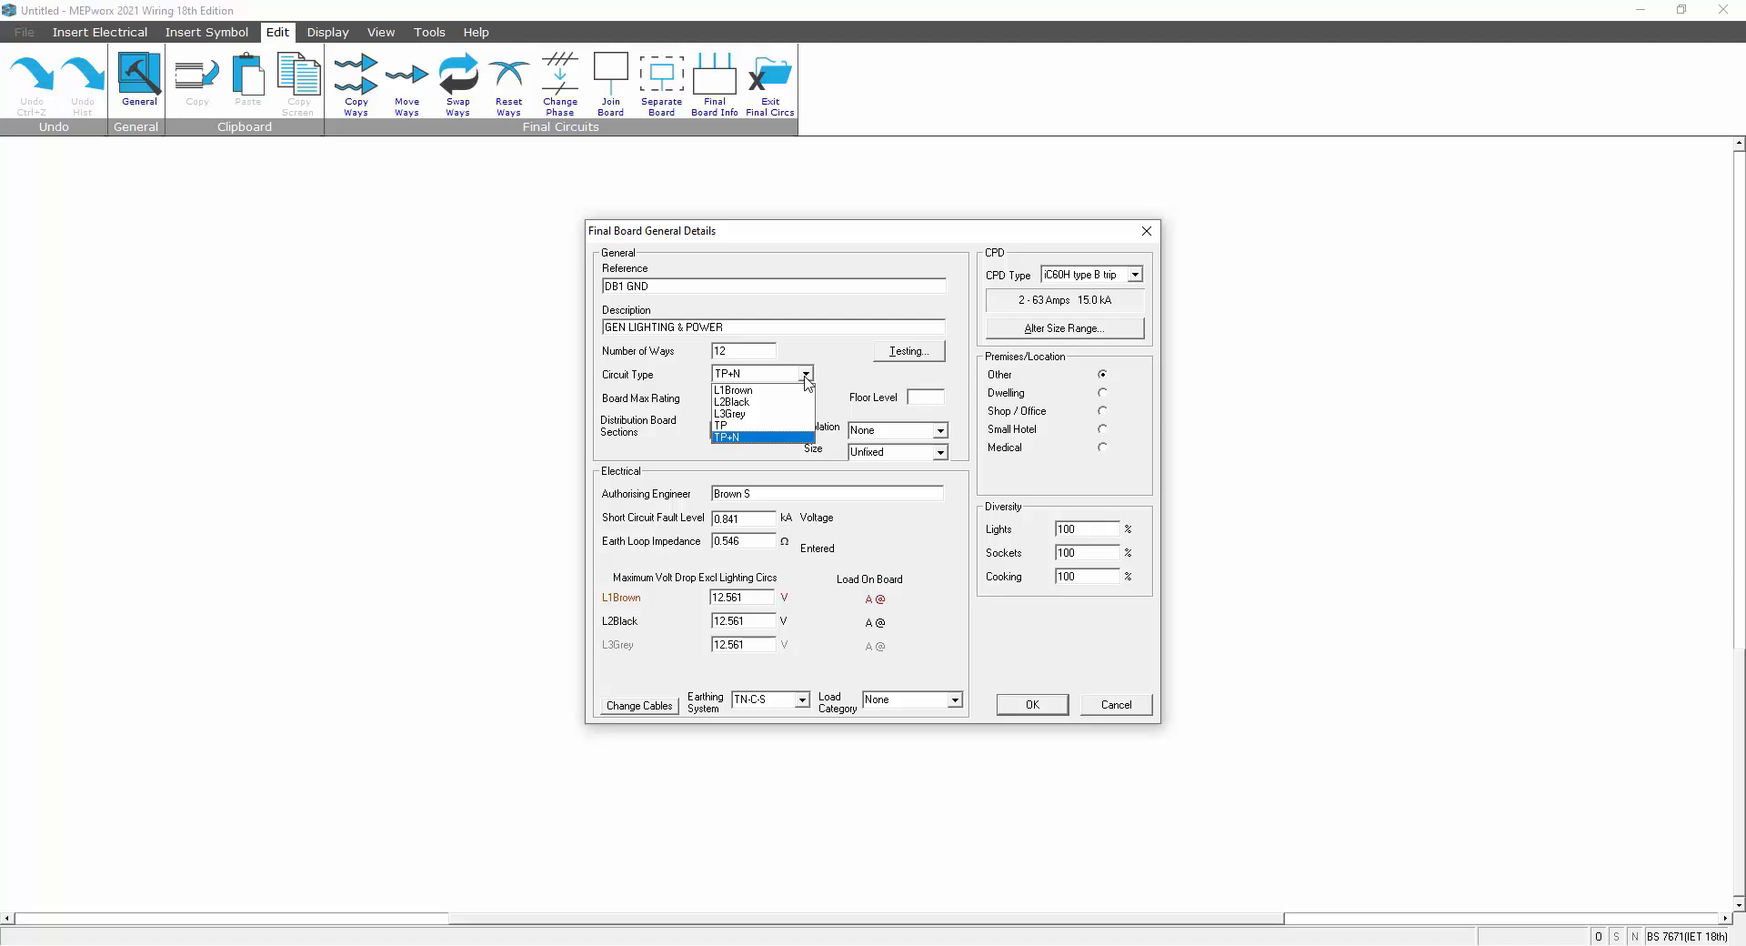
{"action": "left_click", "coordinate": [805, 380]}
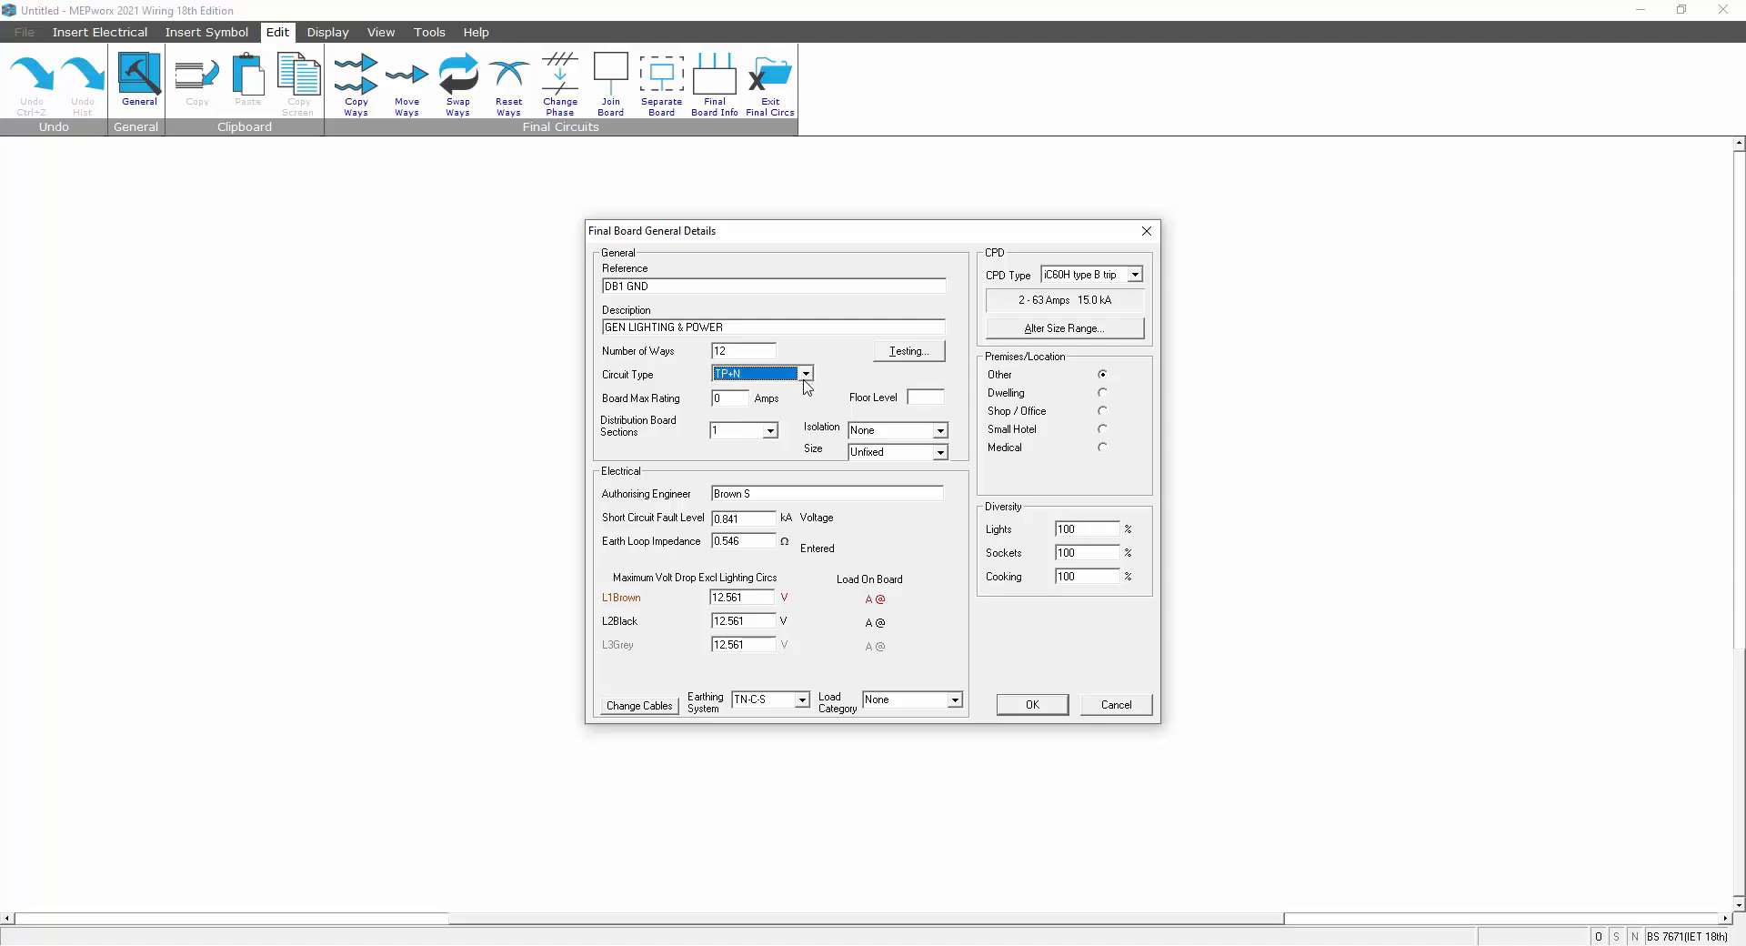
{"action": "left_click", "coordinate": [728, 398]}
{"action": "left_click", "coordinate": [1067, 328]}
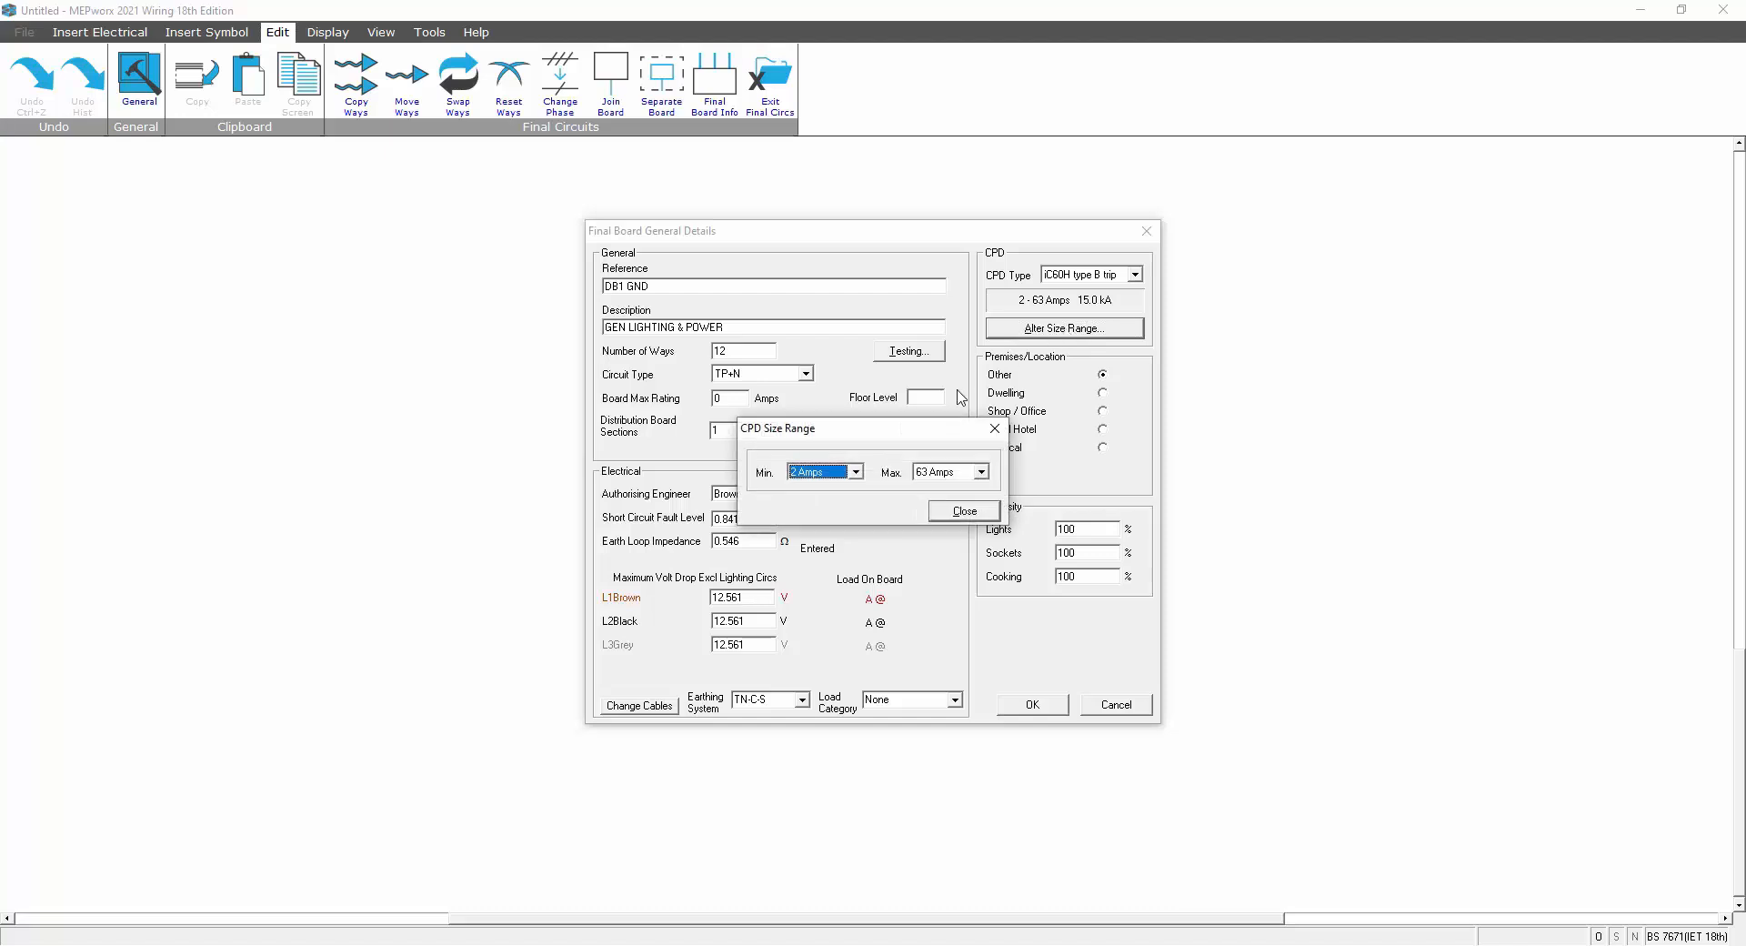
{"action": "left_click", "coordinate": [980, 472]}
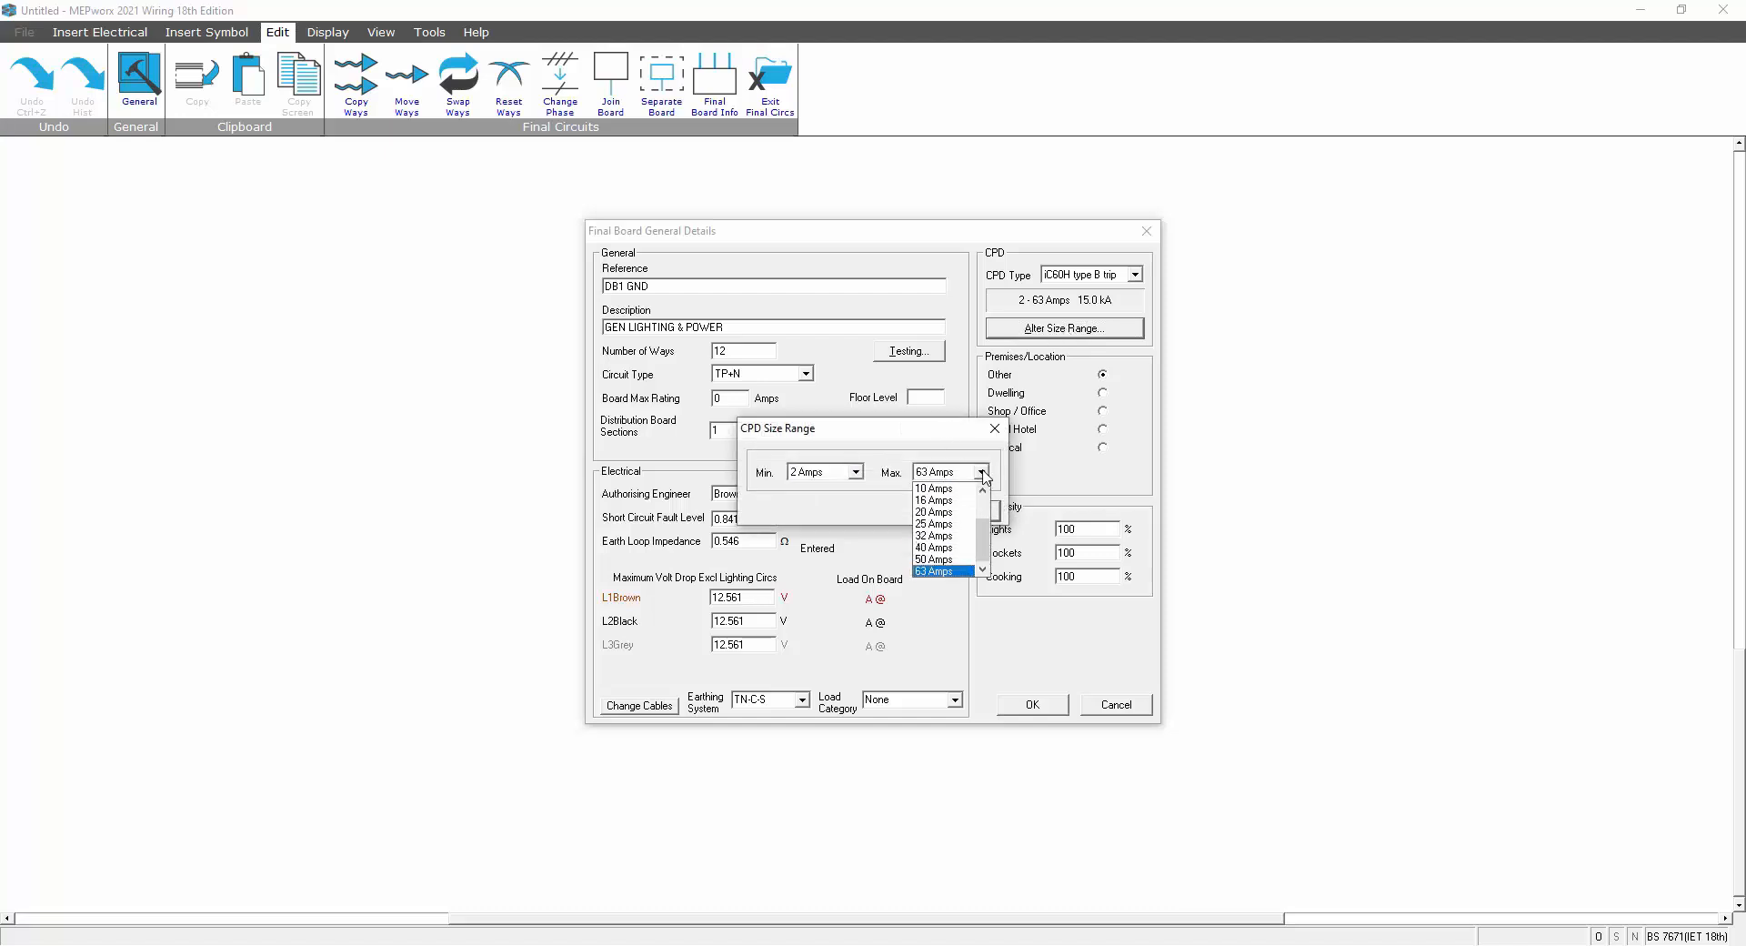
{"action": "left_click", "coordinate": [981, 473]}
{"action": "left_click", "coordinate": [966, 514]}
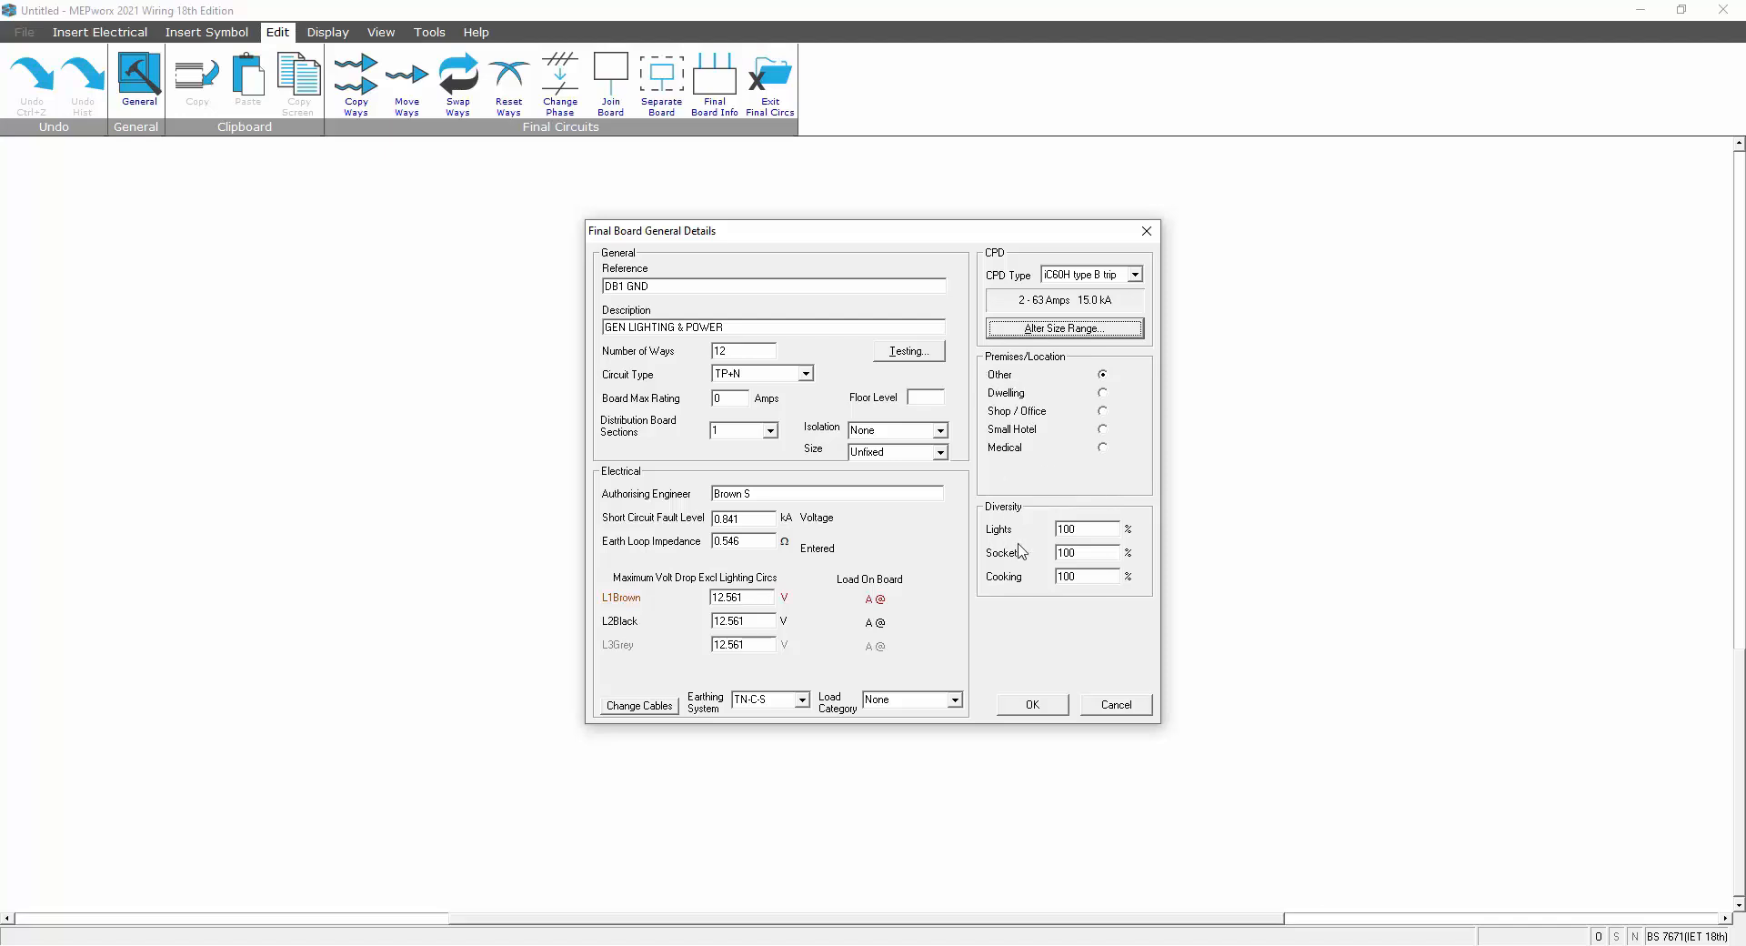
- Try a lights diversity of 75% and restore it to 100%
{"action": "double_click", "coordinate": [1080, 530]}
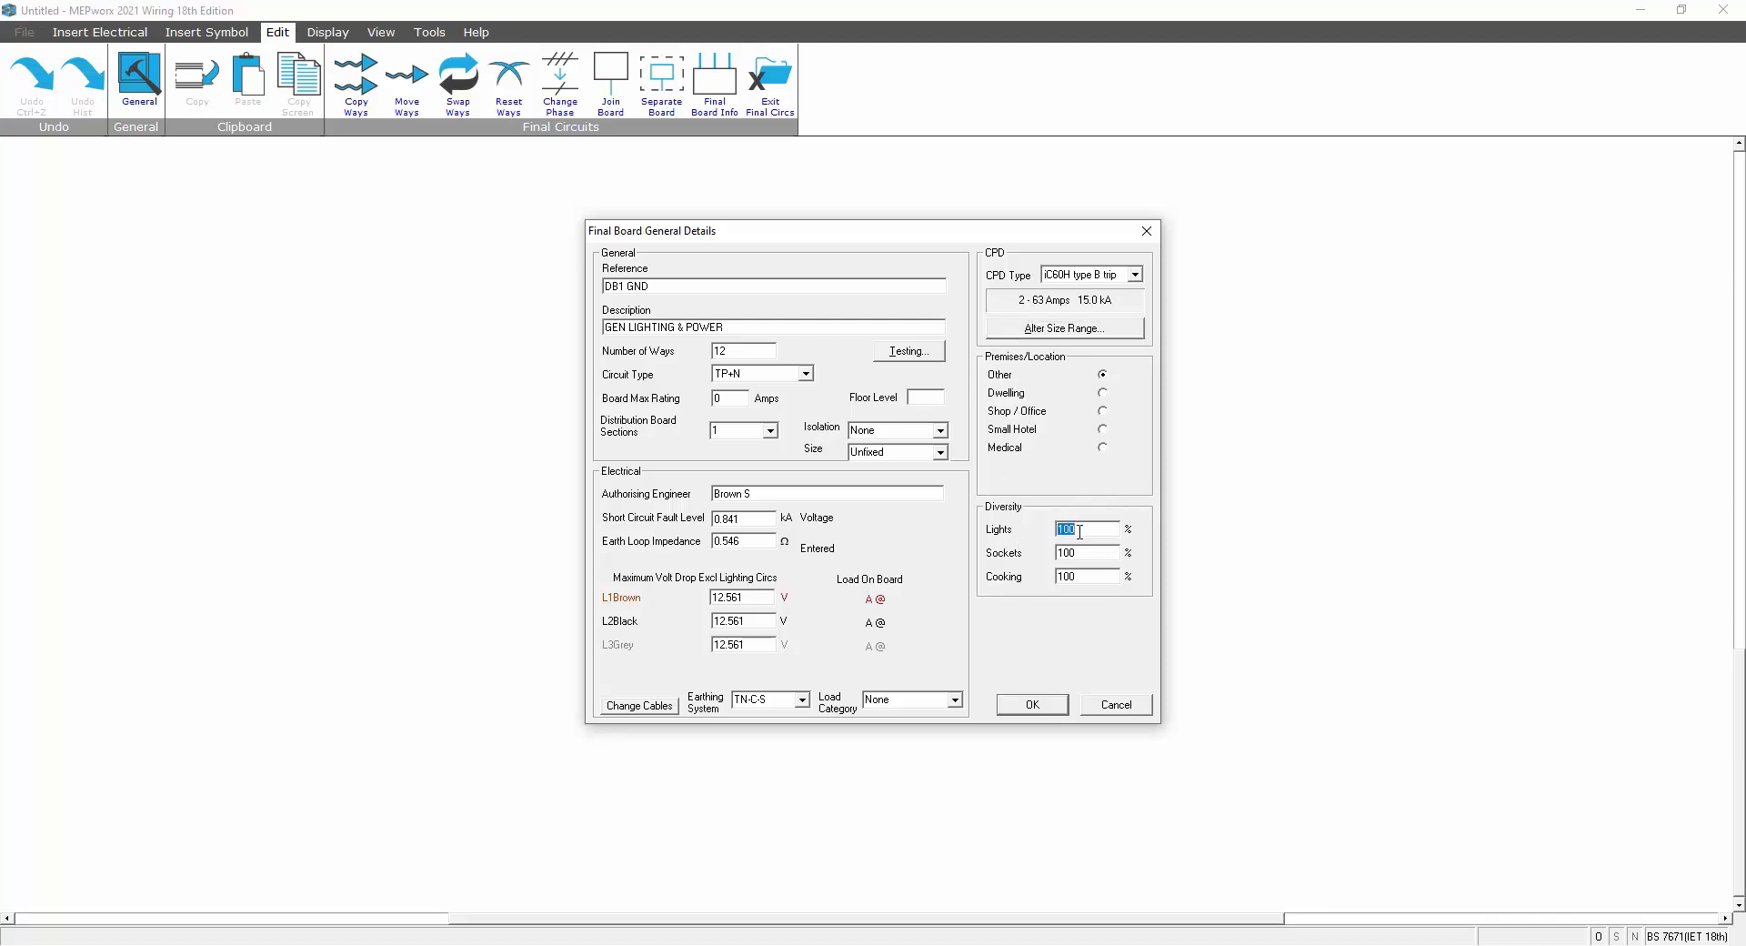
{"action": "double_click", "coordinate": [1078, 553]}
{"action": "double_click", "coordinate": [1078, 576]}
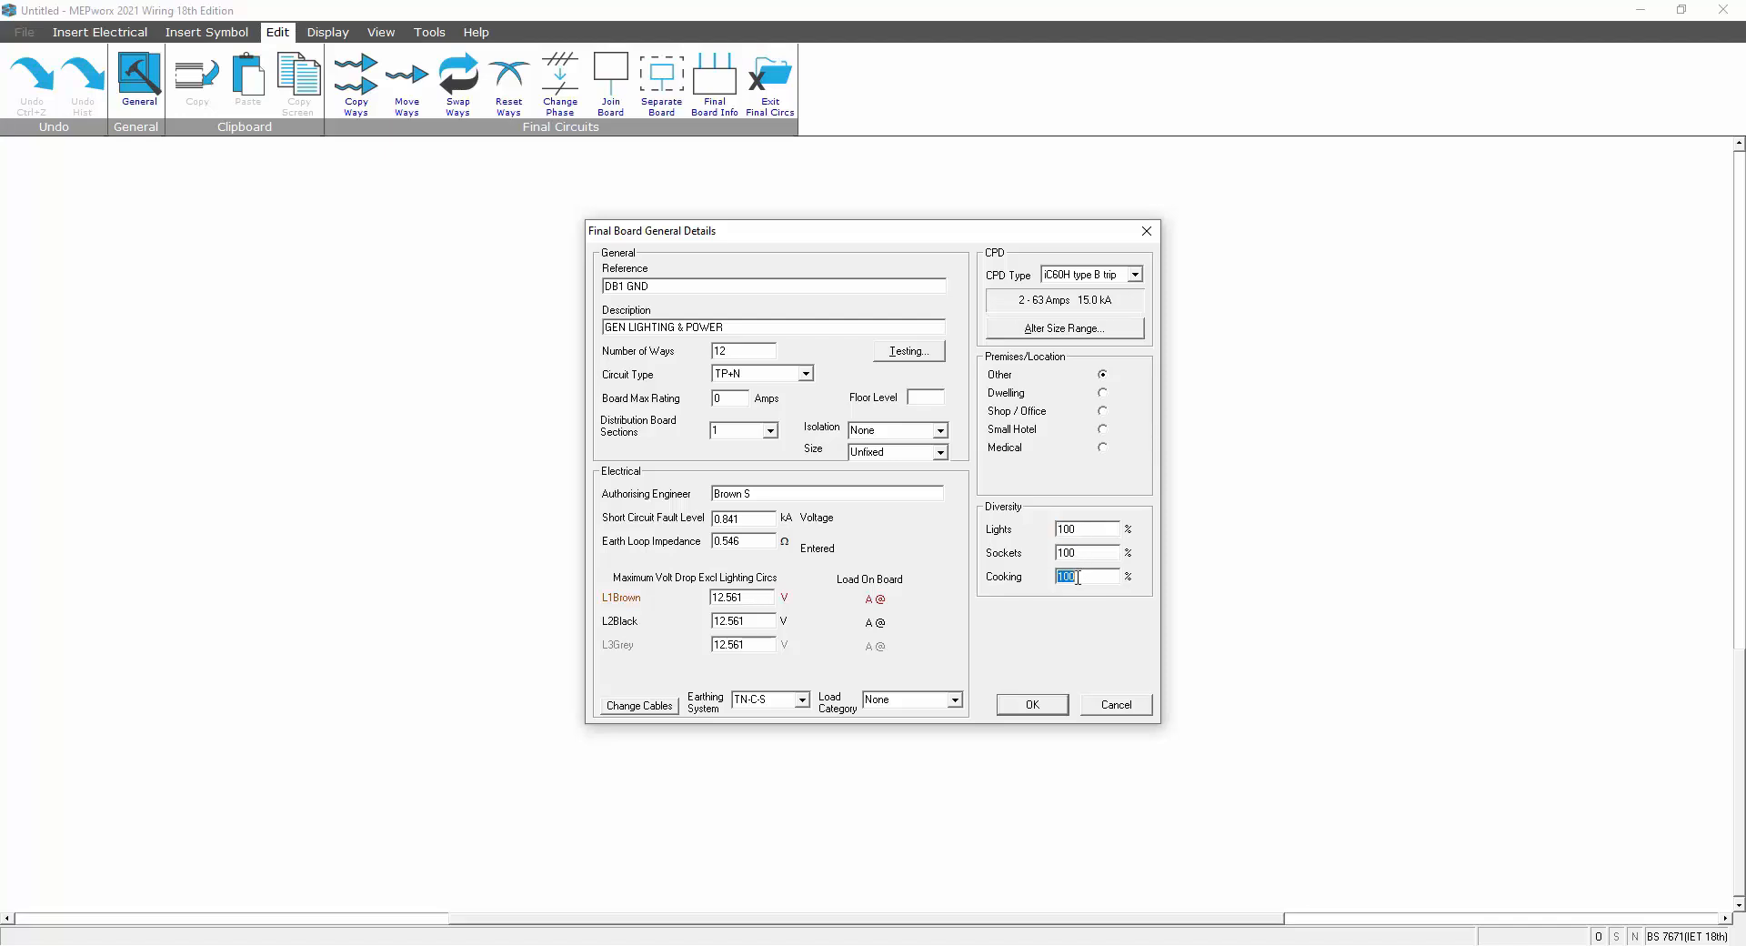
{"action": "double_click", "coordinate": [1077, 528]}
{"action": "type", "text": "75"}
{"action": "key", "text": "BackSpace"}
{"action": "key", "text": "BackSpace"}
{"action": "type", "text": "100"}
- Try the Dwelling, Shop / Office, Small Hotel and Medical premises options, choosing Group 1 for Medical
{"action": "left_click", "coordinate": [1103, 394]}
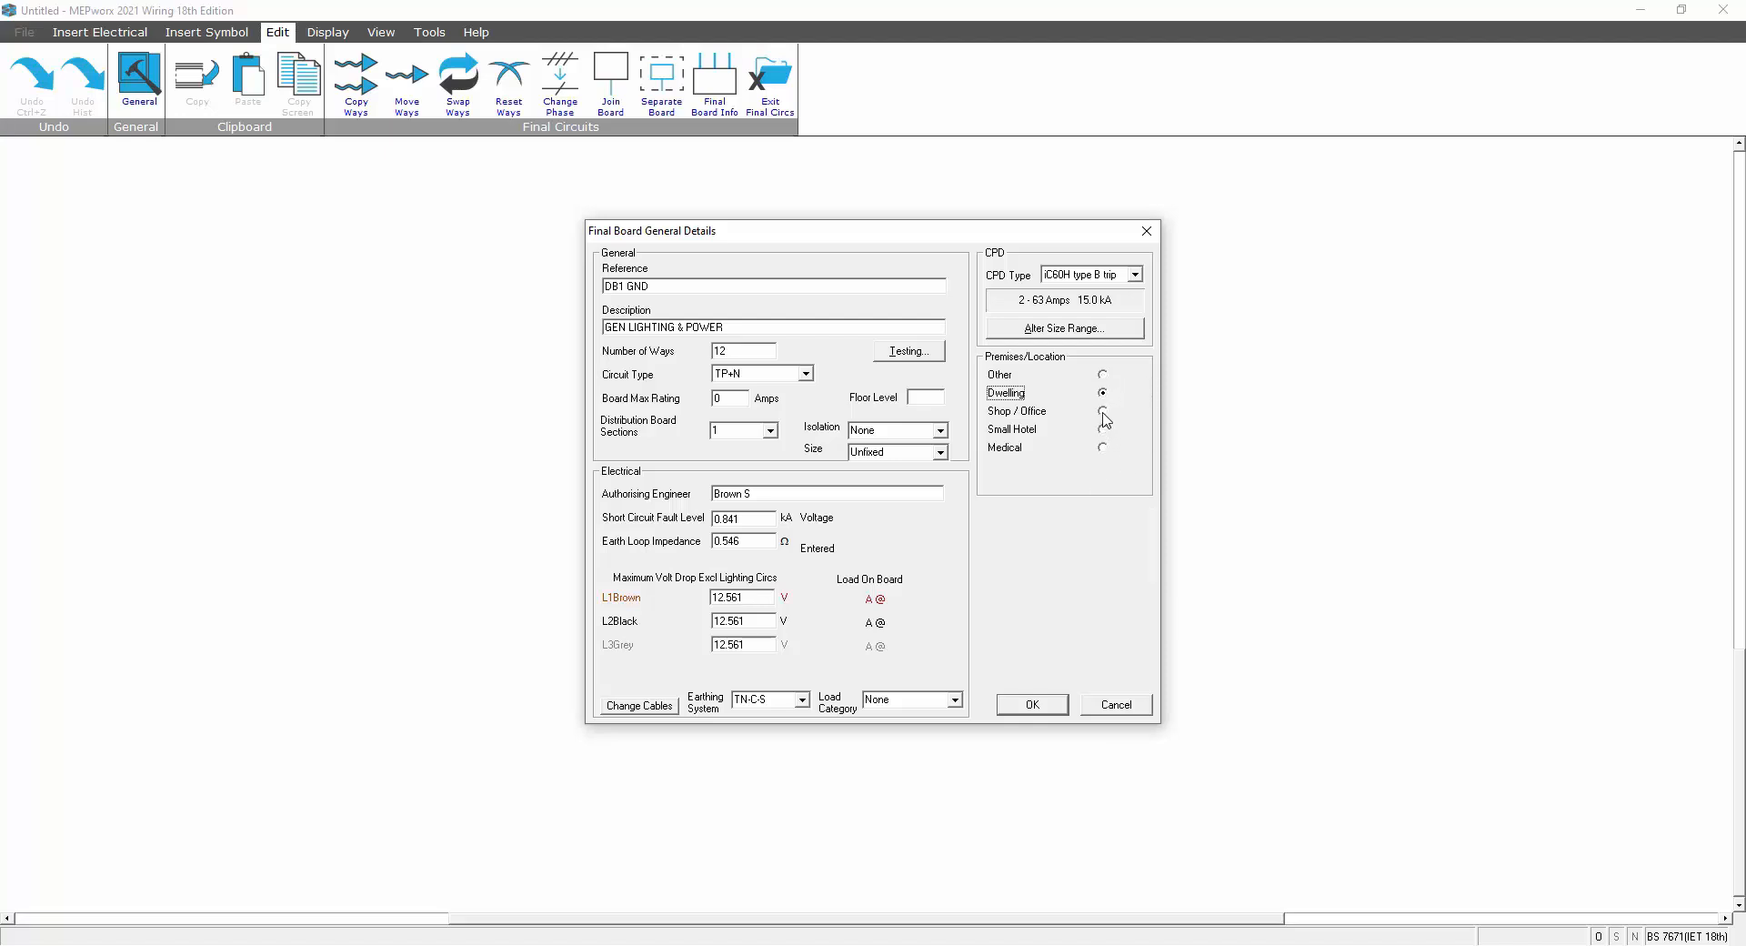
{"action": "left_click", "coordinate": [1103, 411]}
{"action": "left_click", "coordinate": [1102, 430]}
{"action": "left_click", "coordinate": [1103, 393]}
{"action": "left_click", "coordinate": [1104, 411]}
{"action": "left_click", "coordinate": [1102, 430]}
{"action": "left_click", "coordinate": [1102, 447]}
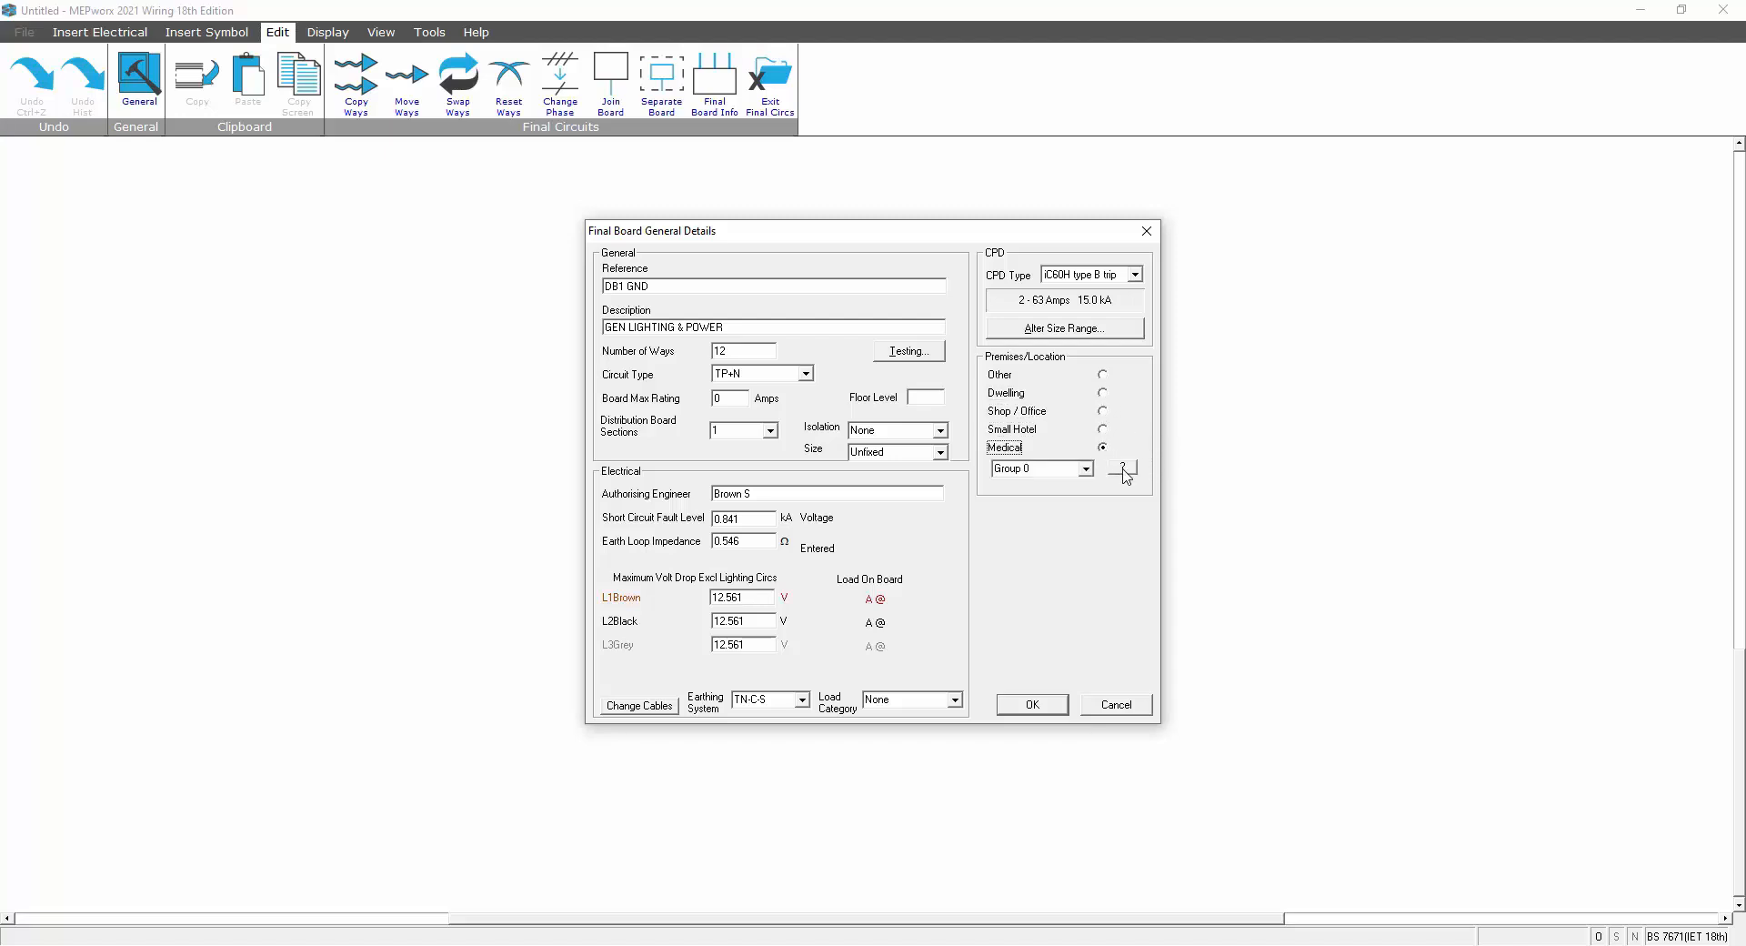
{"action": "left_click", "coordinate": [1087, 469]}
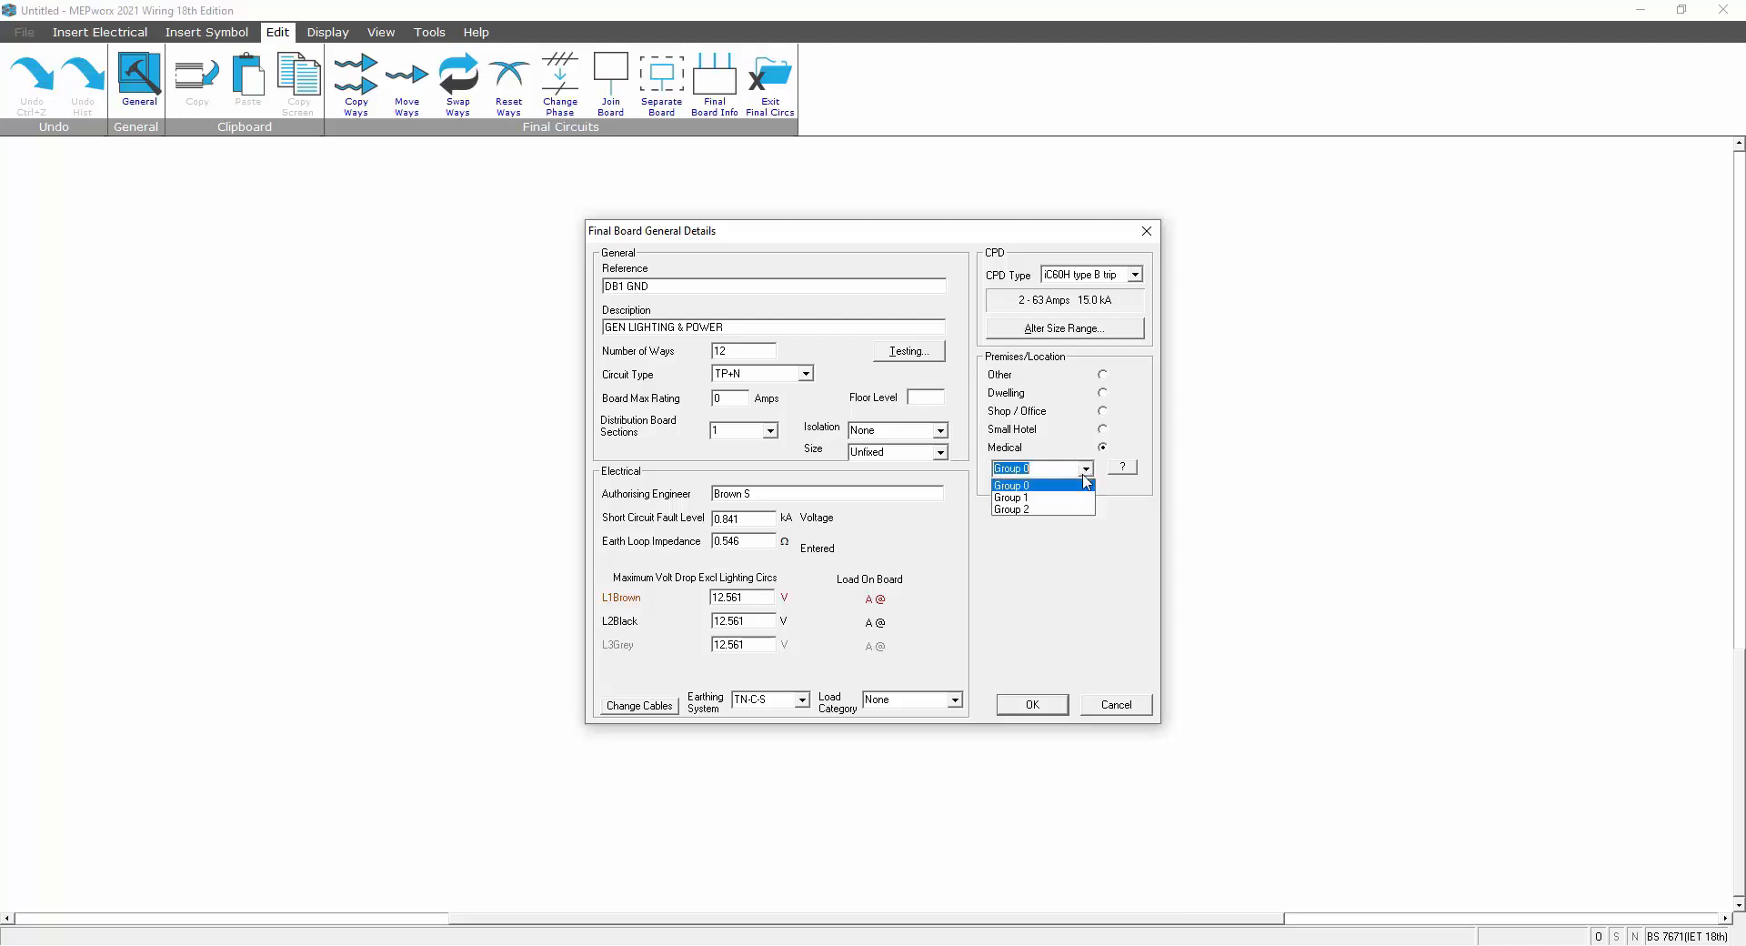
{"action": "left_click", "coordinate": [1020, 497]}
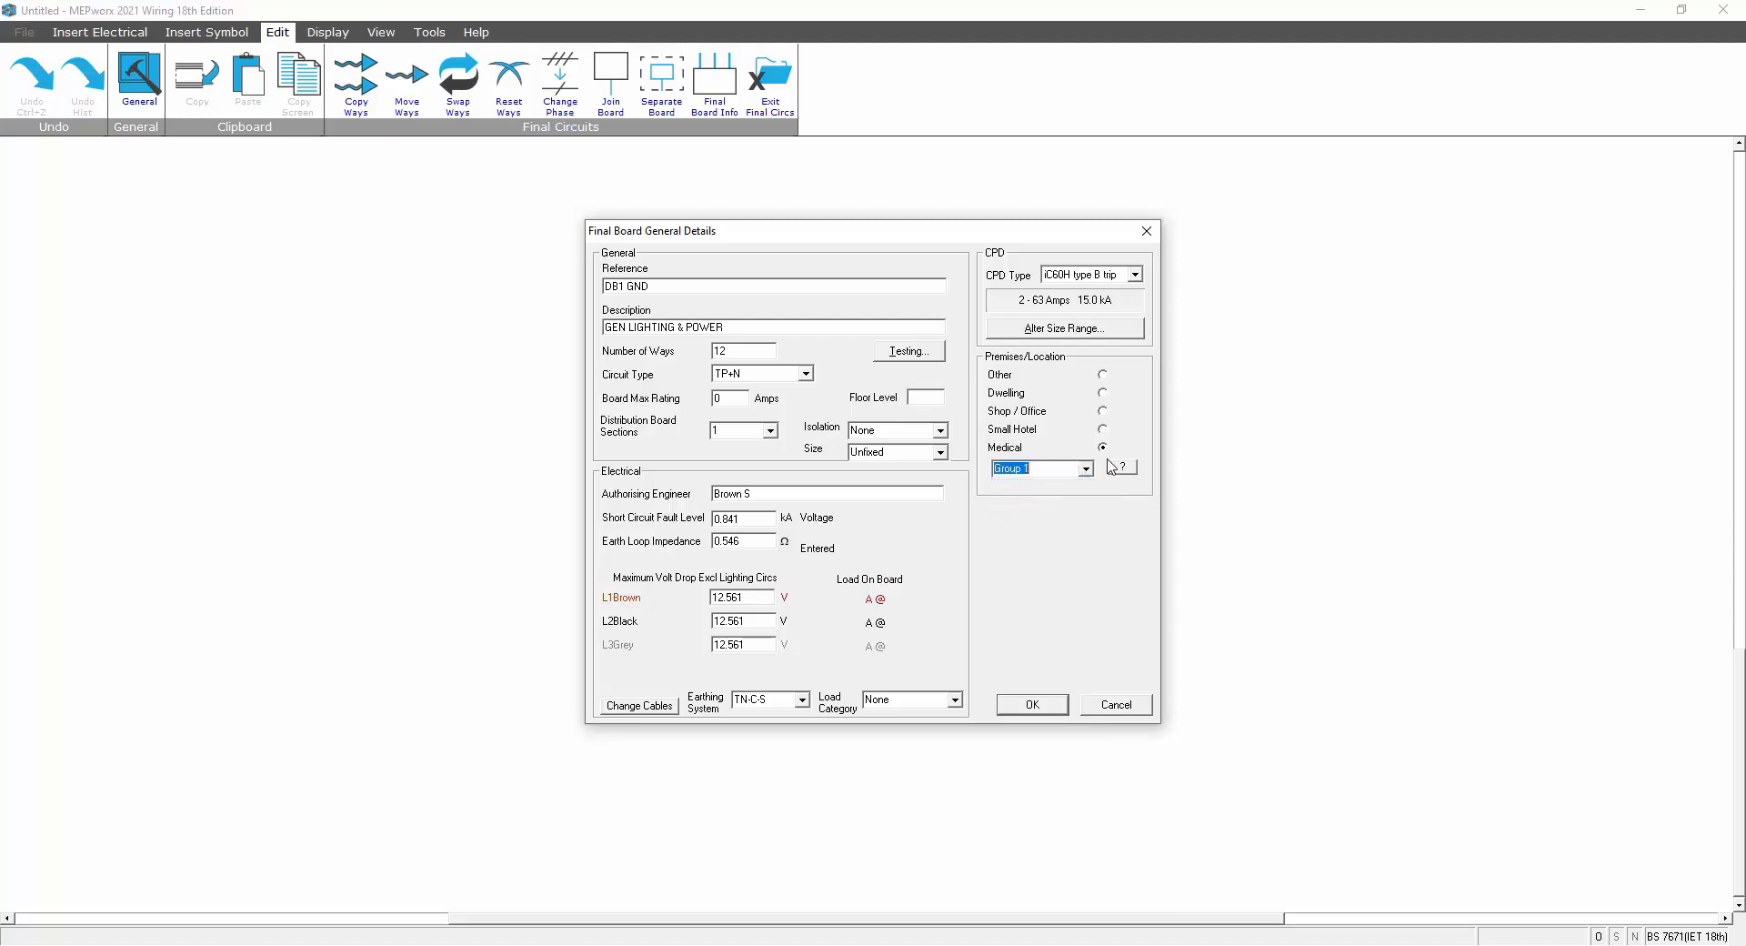
- Open the medical location list, examine which group and safety class each room type belongs to, and close the document
{"action": "left_click", "coordinate": [1124, 470]}
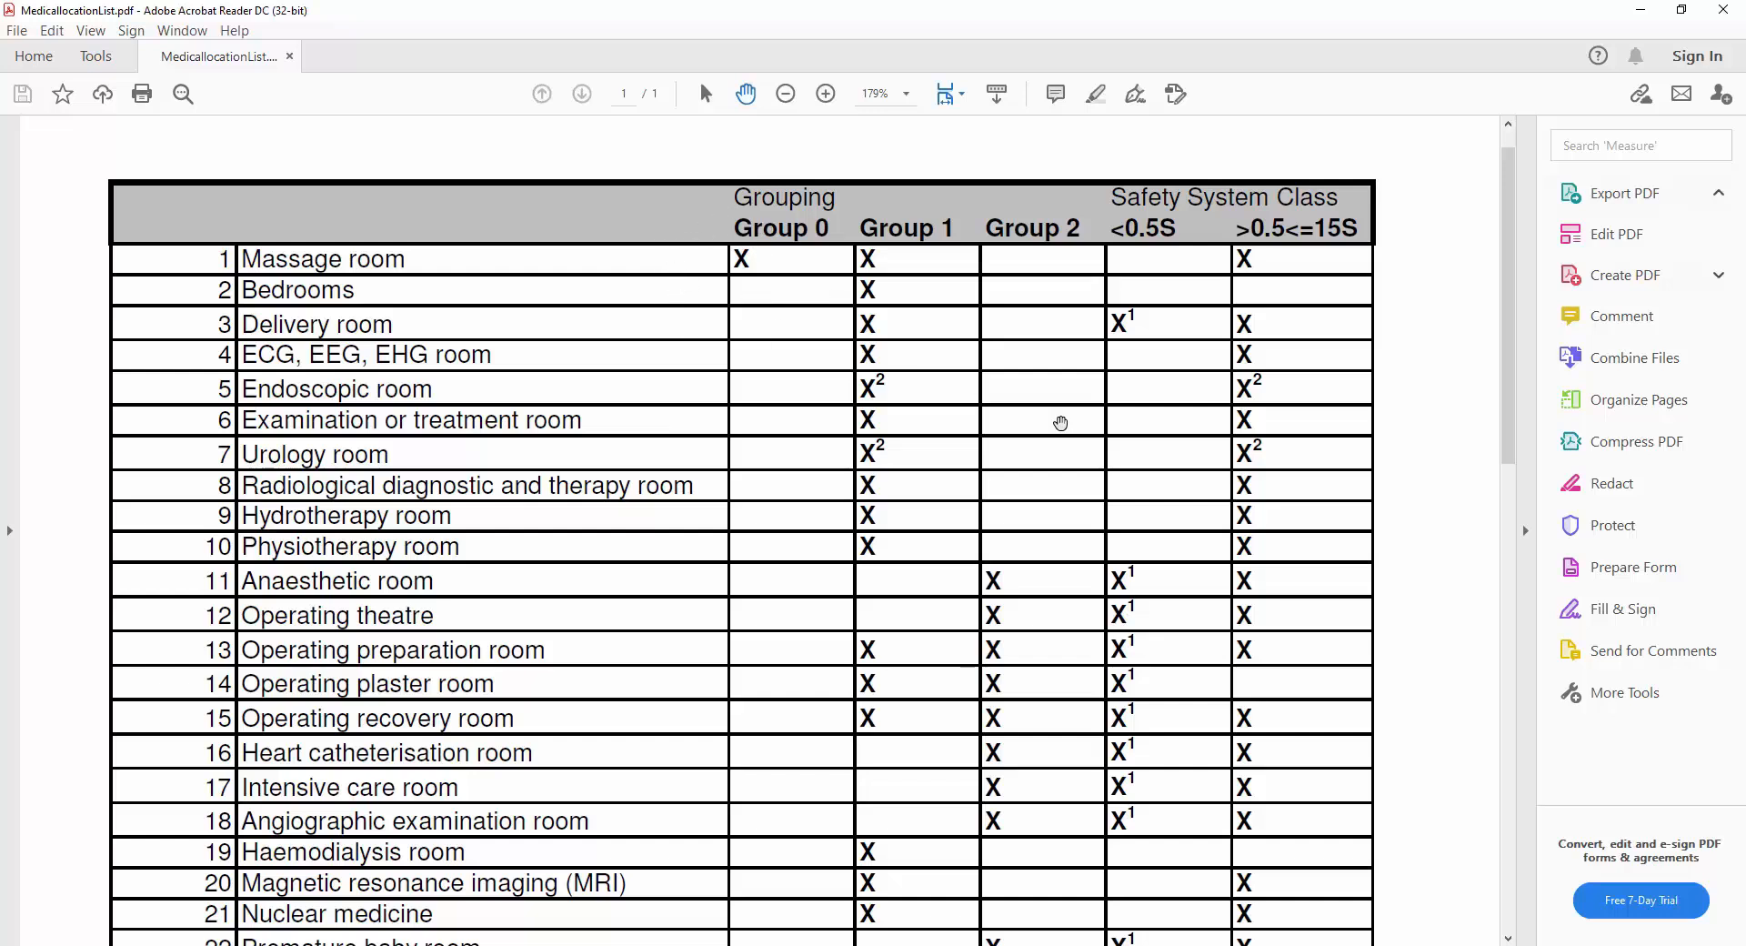
{"action": "scroll", "coordinate": [1329, 615], "scroll_direction": "down", "scroll_amount": 2}
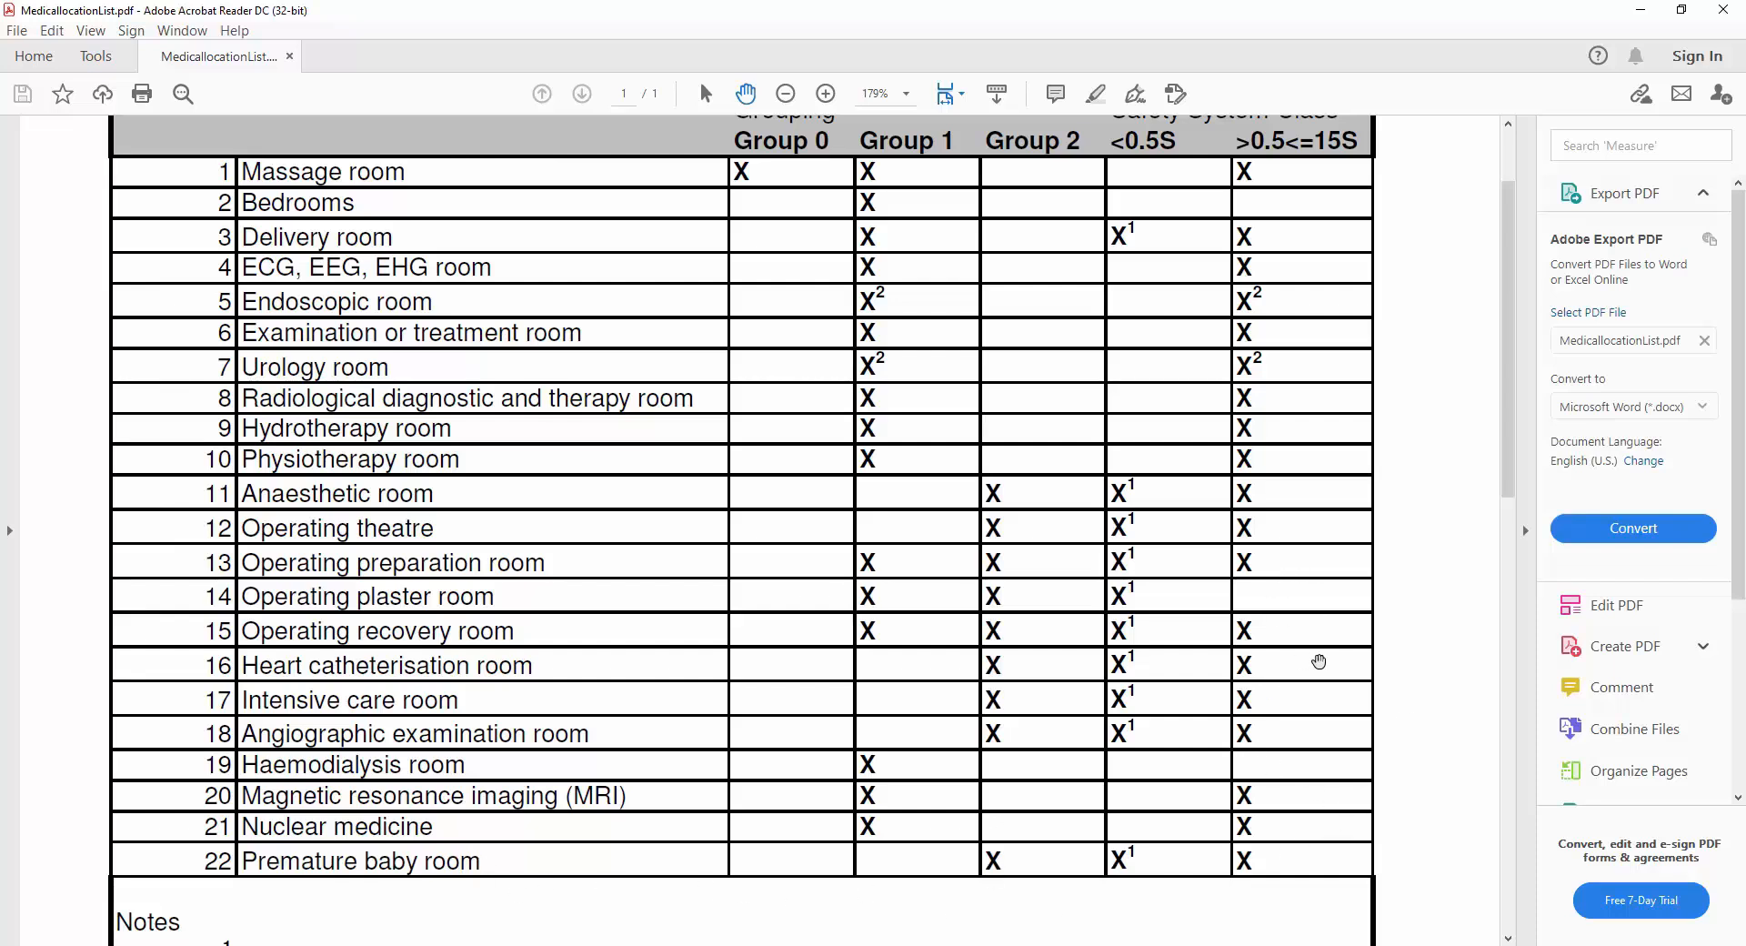
{"action": "scroll", "coordinate": [1416, 660], "scroll_direction": "up", "scroll_amount": 2}
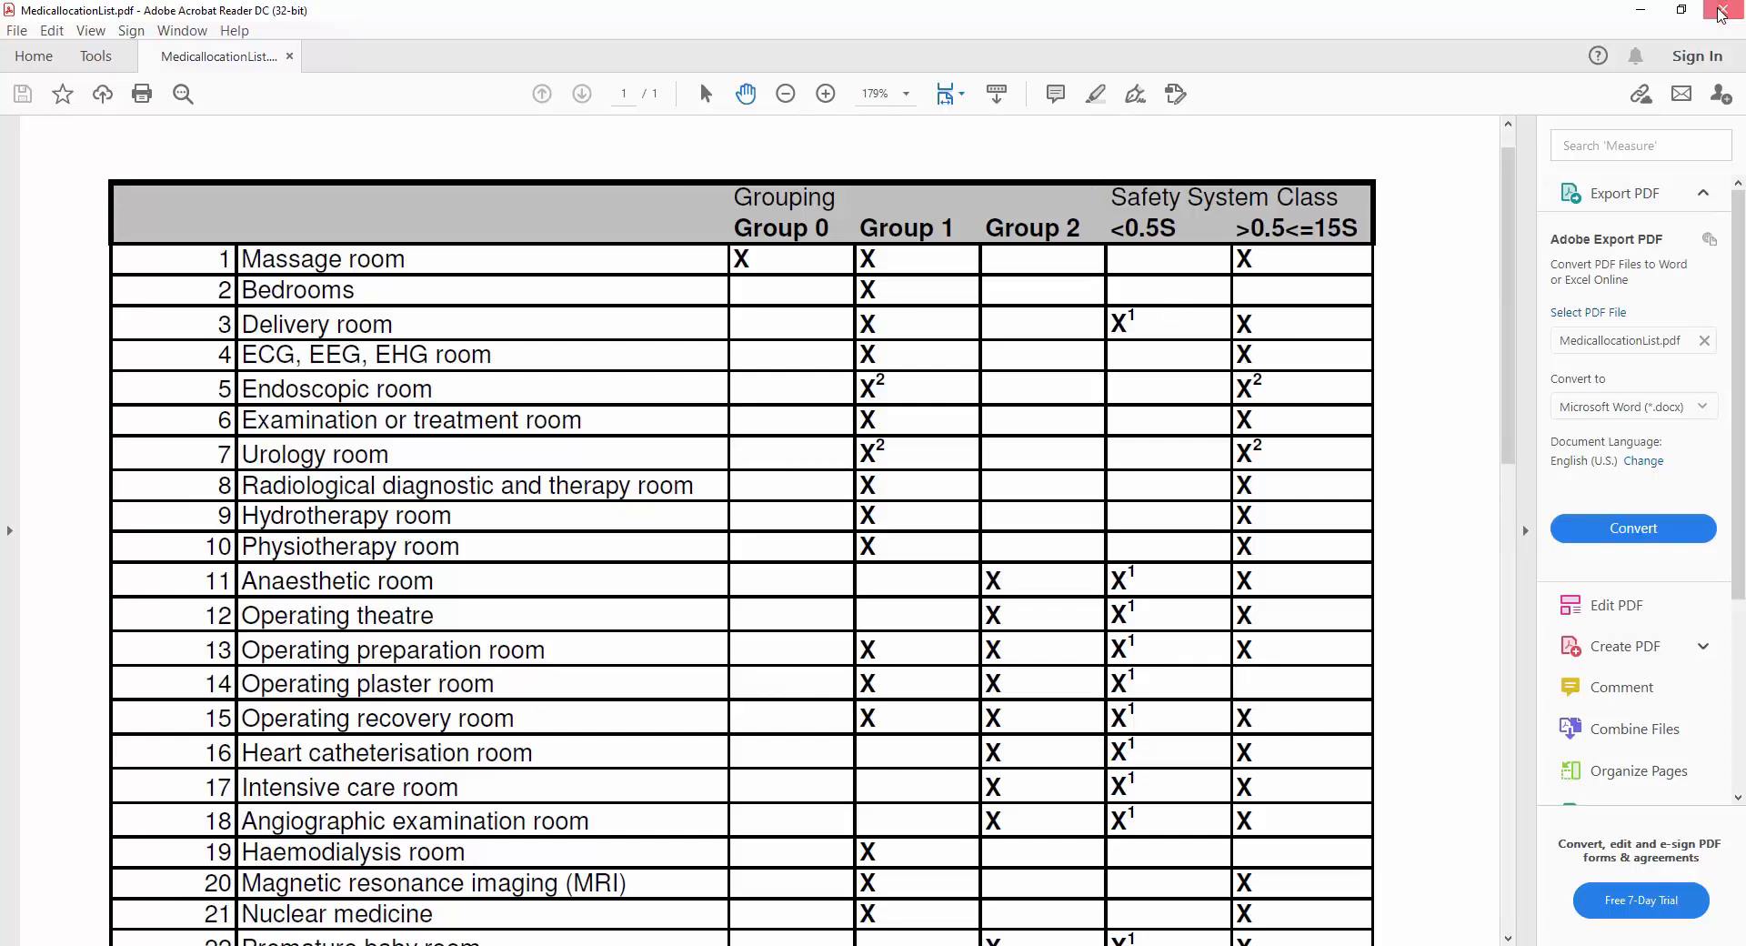
{"action": "left_click", "coordinate": [1722, 11]}
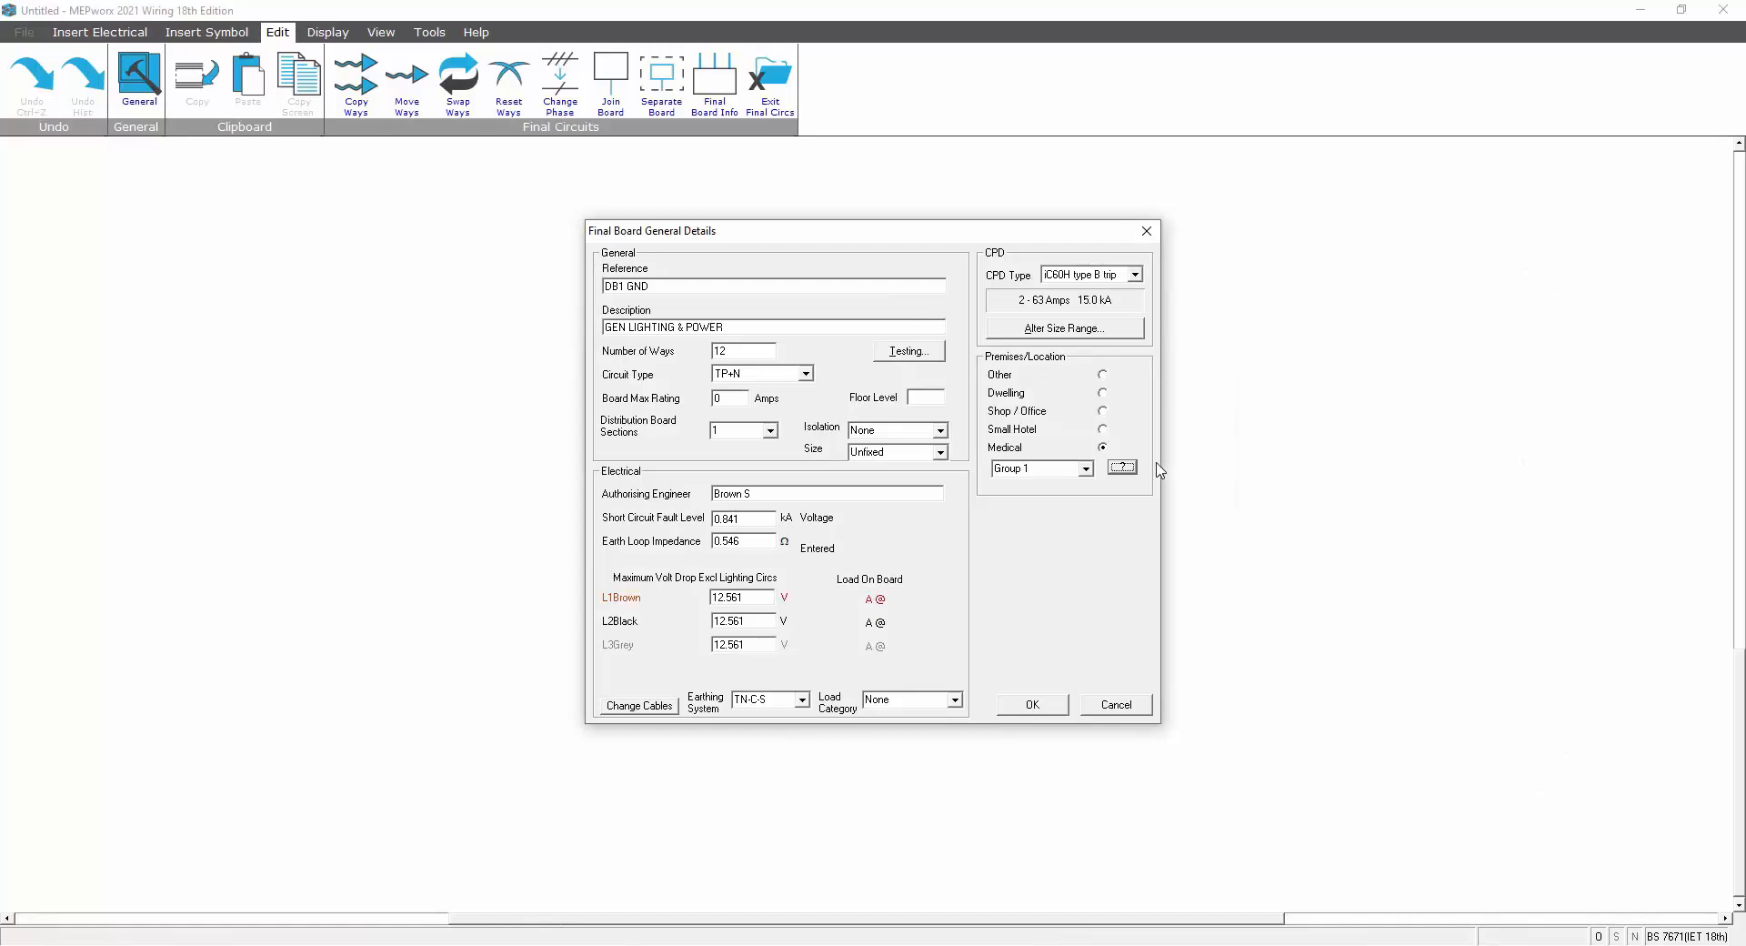
- Set the premises to Other and set up the board's ways as Three Phase + Neutral
{"action": "left_click", "coordinate": [1101, 374]}
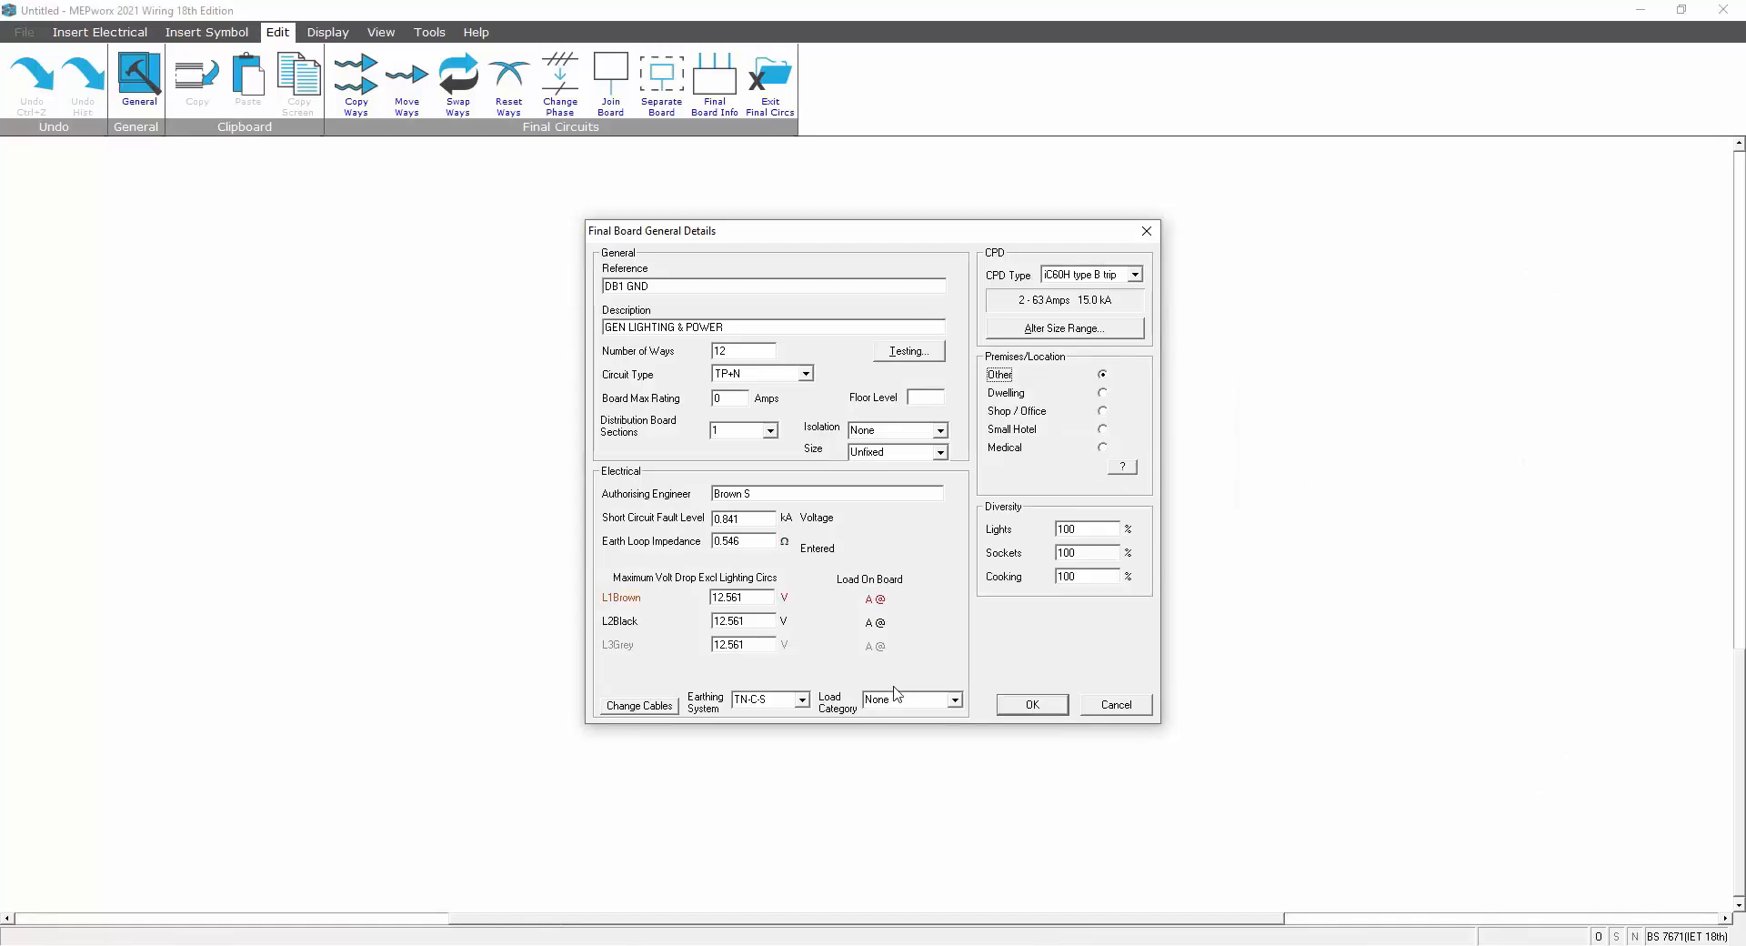
{"action": "left_click", "coordinate": [1031, 706]}
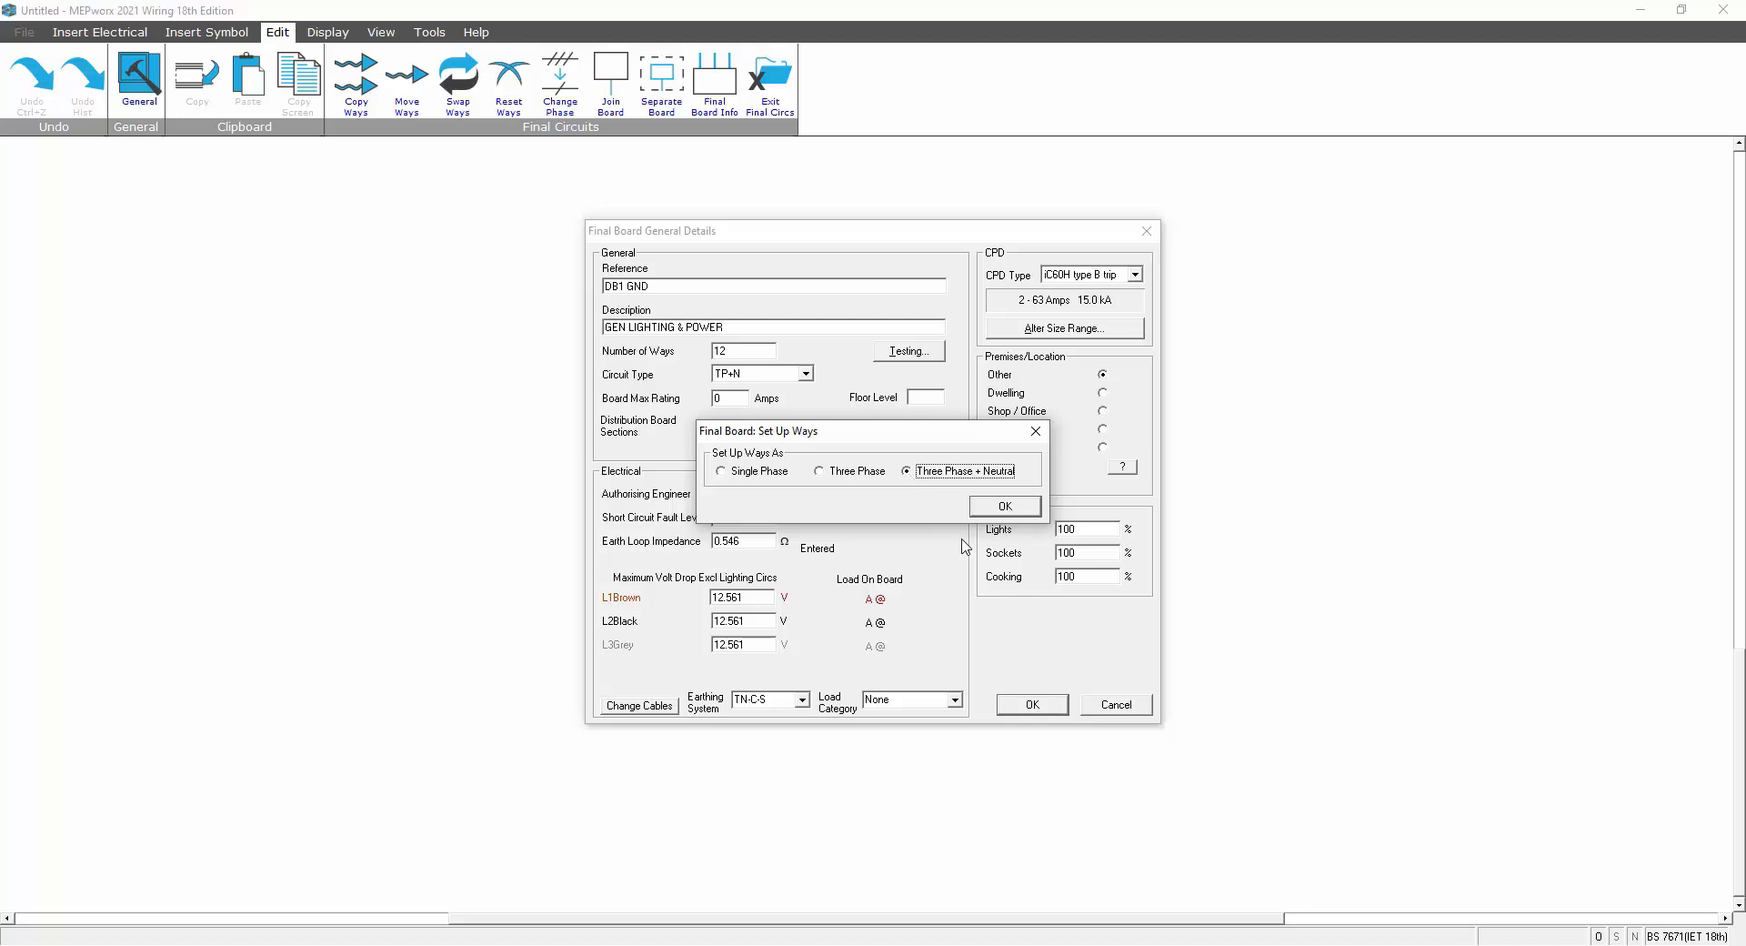
{"action": "left_click", "coordinate": [1001, 512]}
{"action": "key", "text": "Return"}
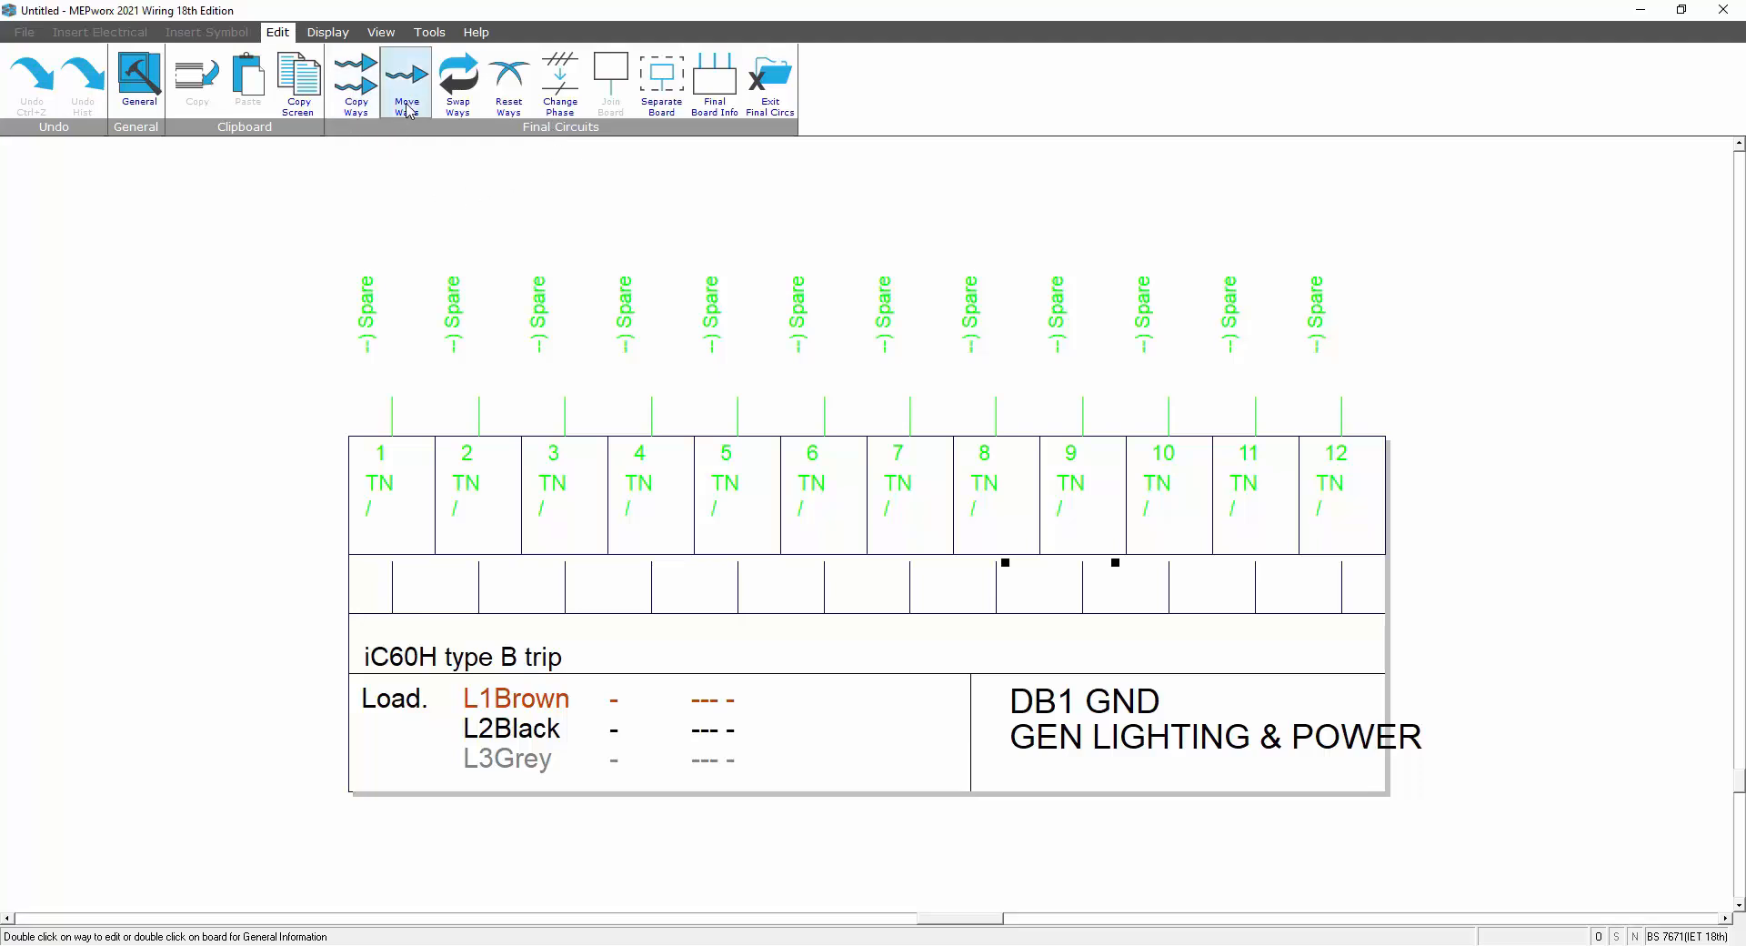
- Change ways 1 to 6 of the DB1 GND board to single phase
{"action": "left_click", "coordinate": [561, 80]}
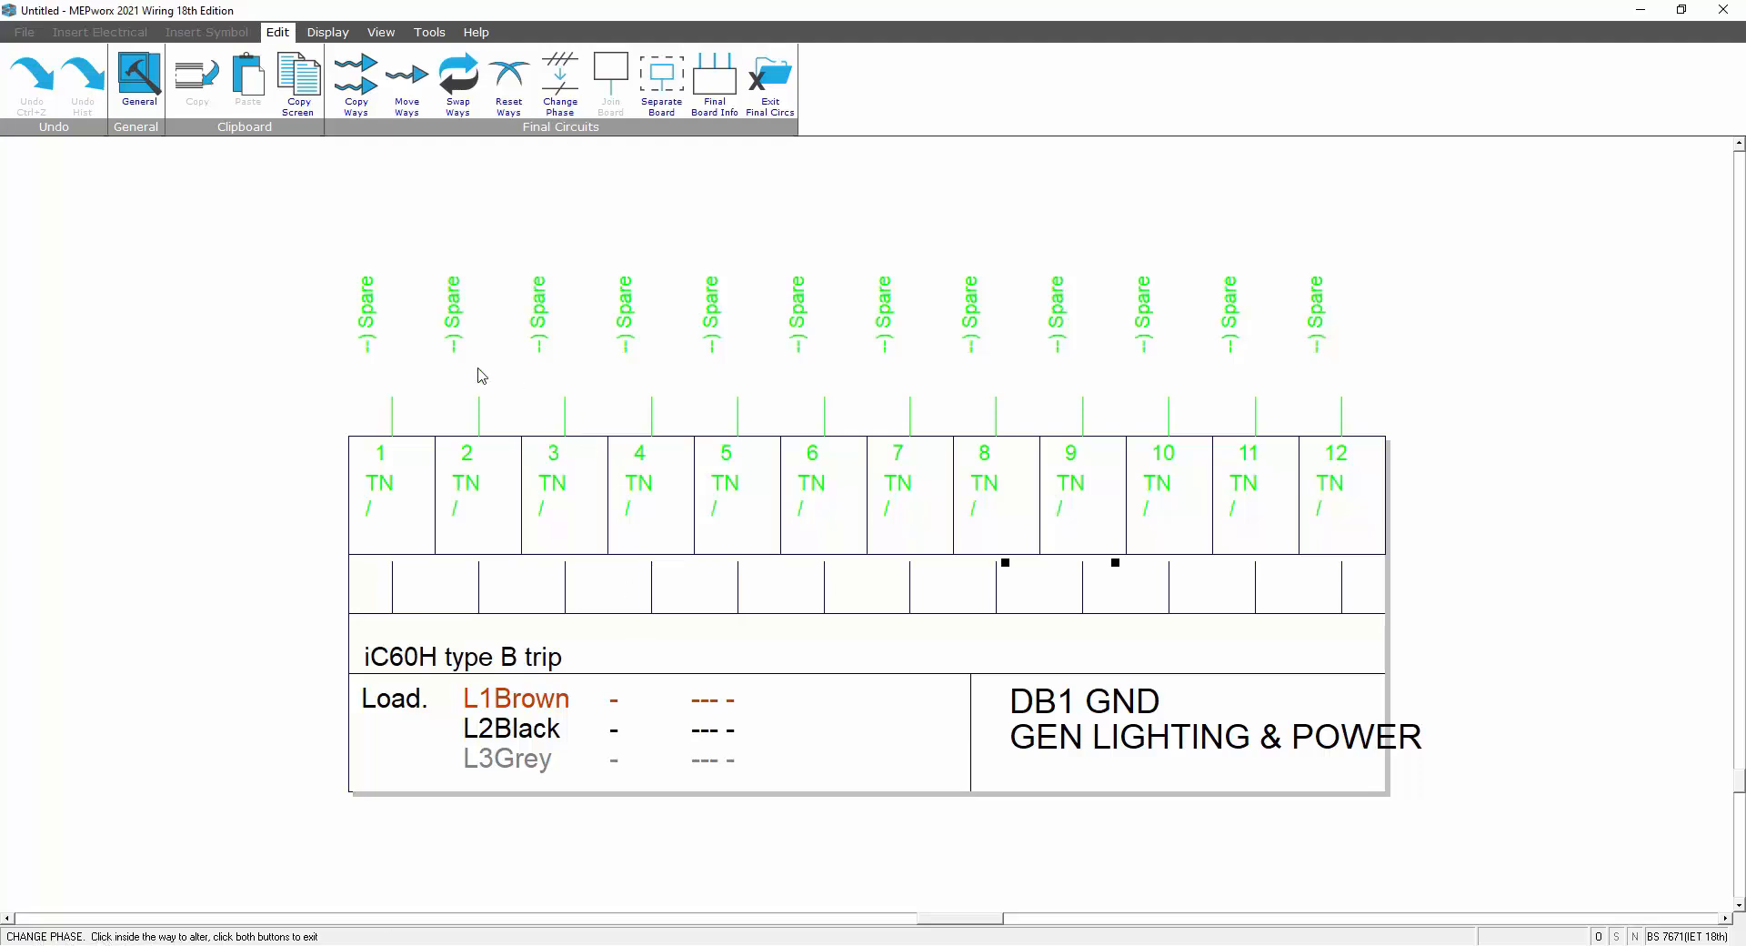
{"action": "left_click", "coordinate": [403, 492]}
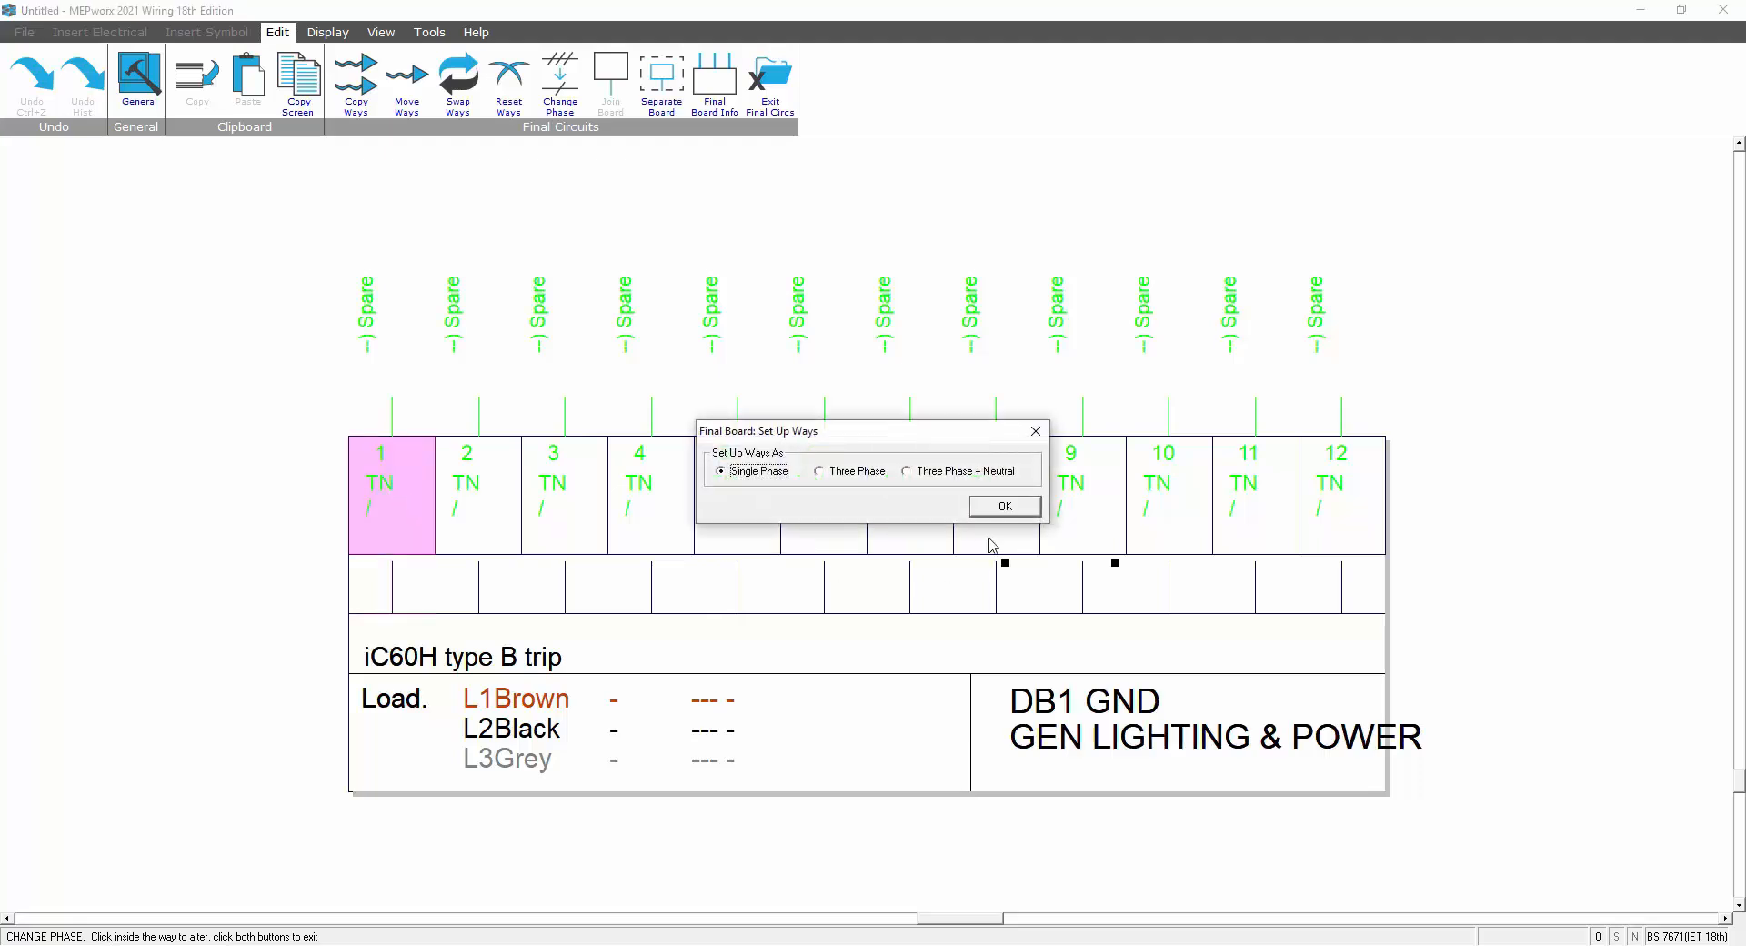
{"action": "left_click", "coordinate": [1003, 507]}
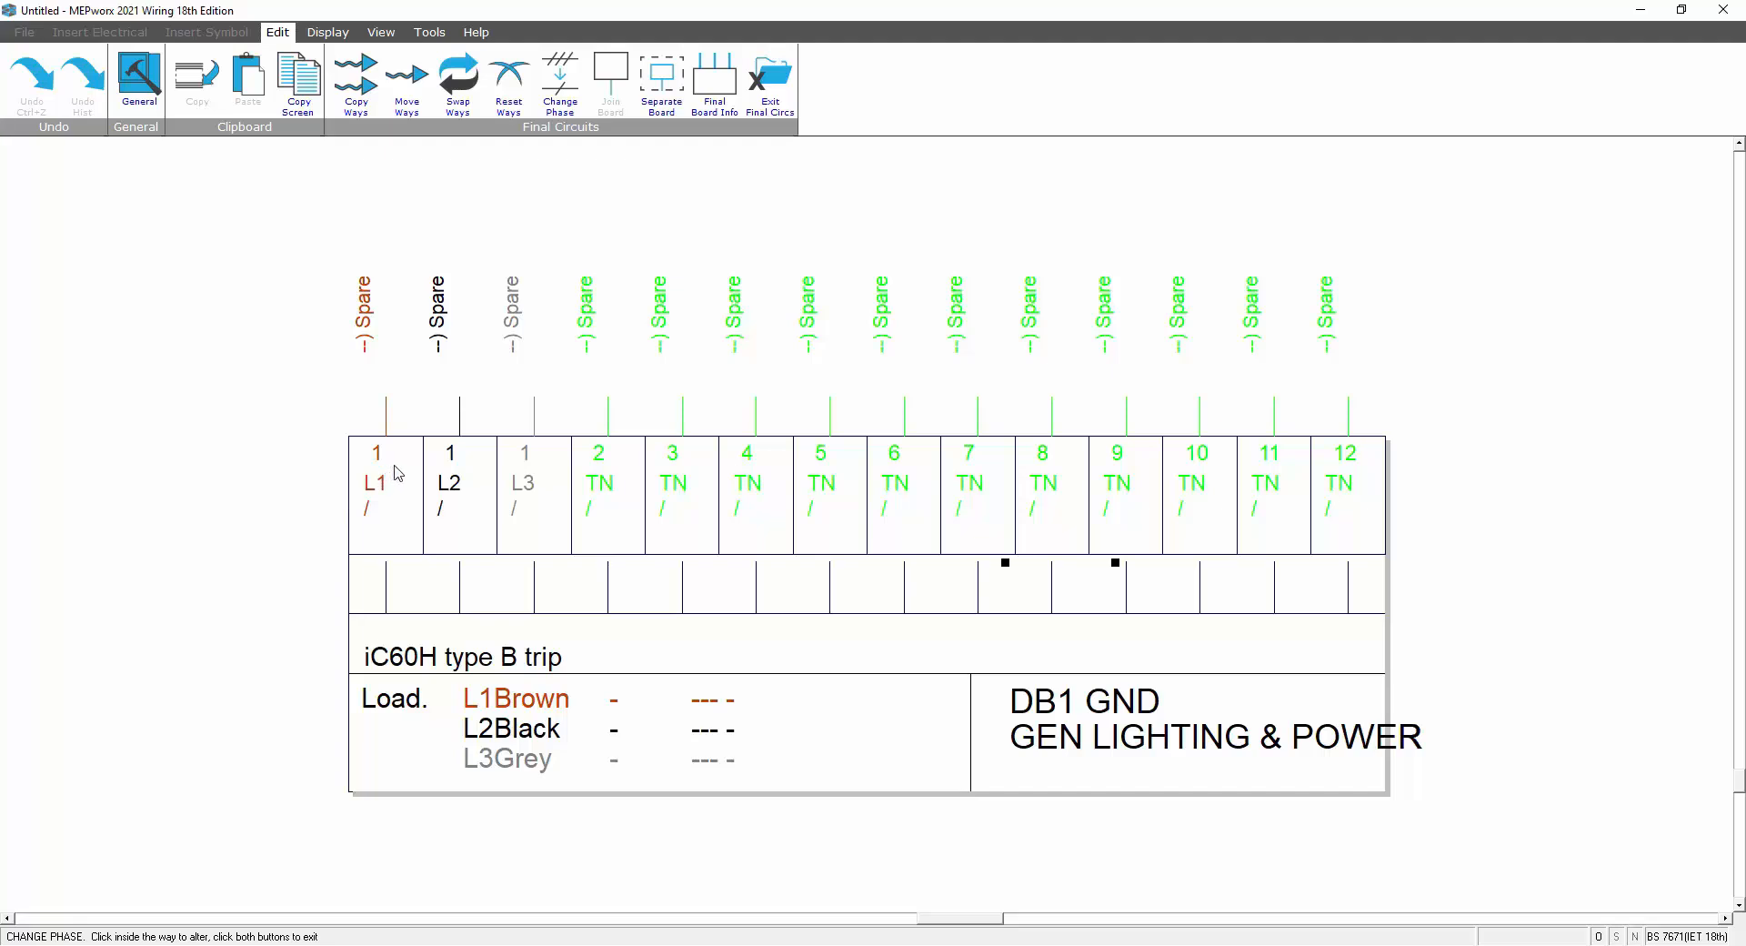
{"action": "left_click", "coordinate": [642, 500]}
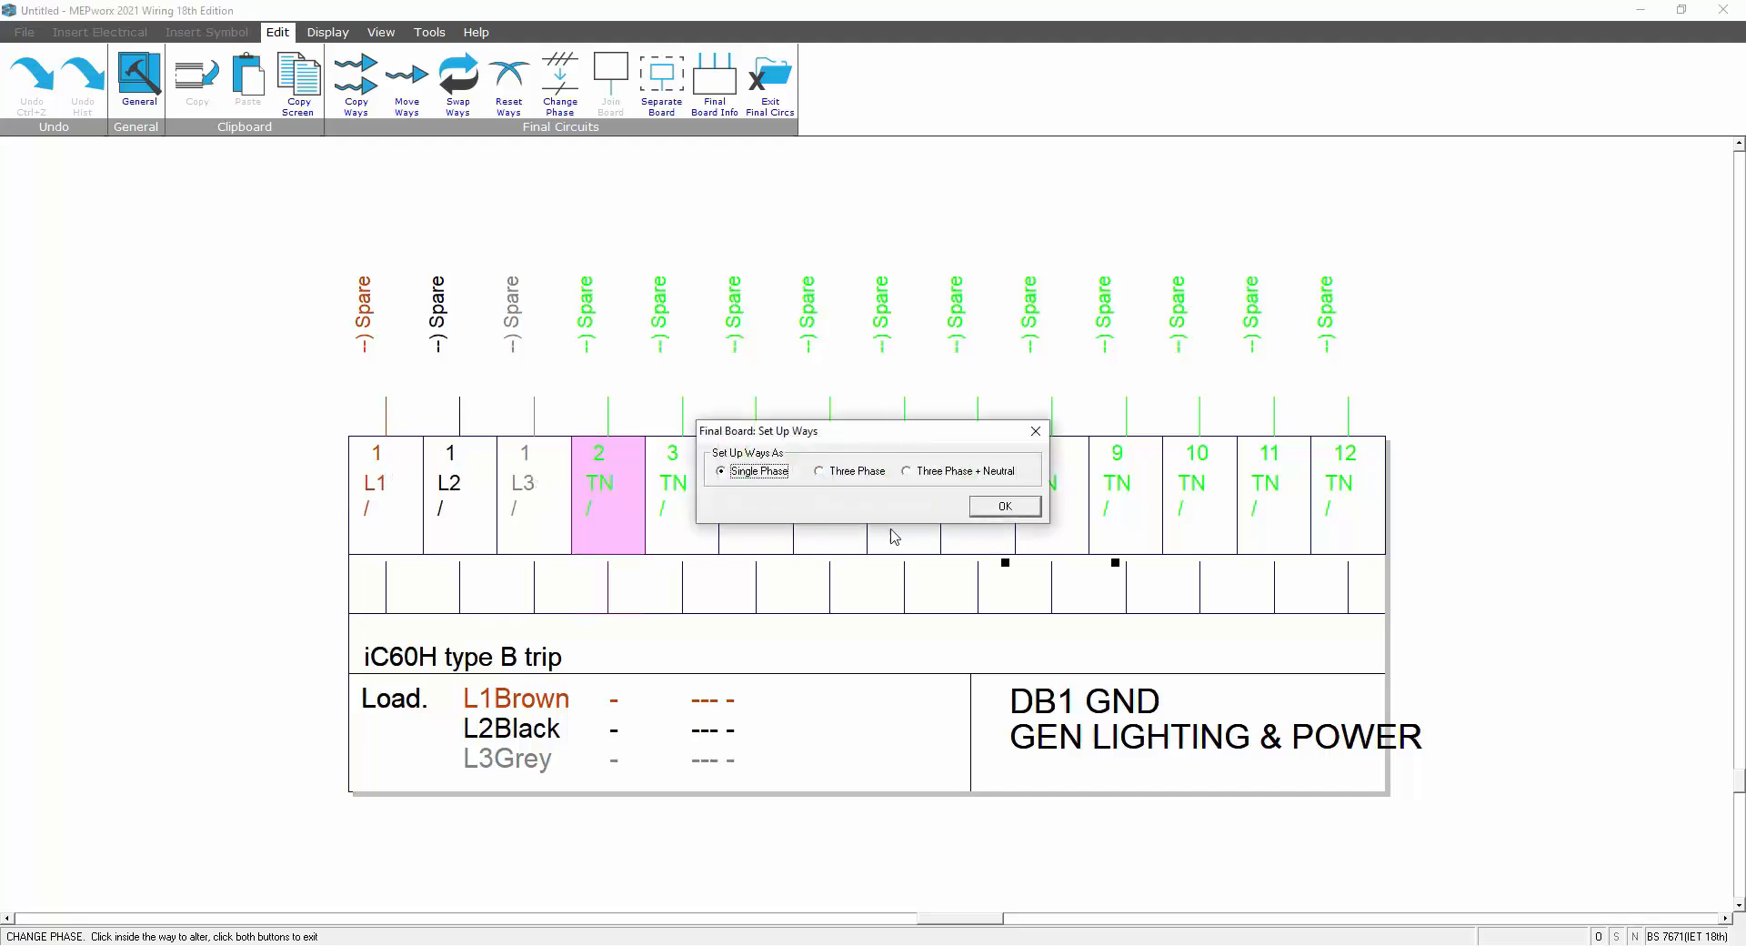
{"action": "left_click", "coordinate": [1004, 506]}
{"action": "left_click", "coordinate": [770, 506]}
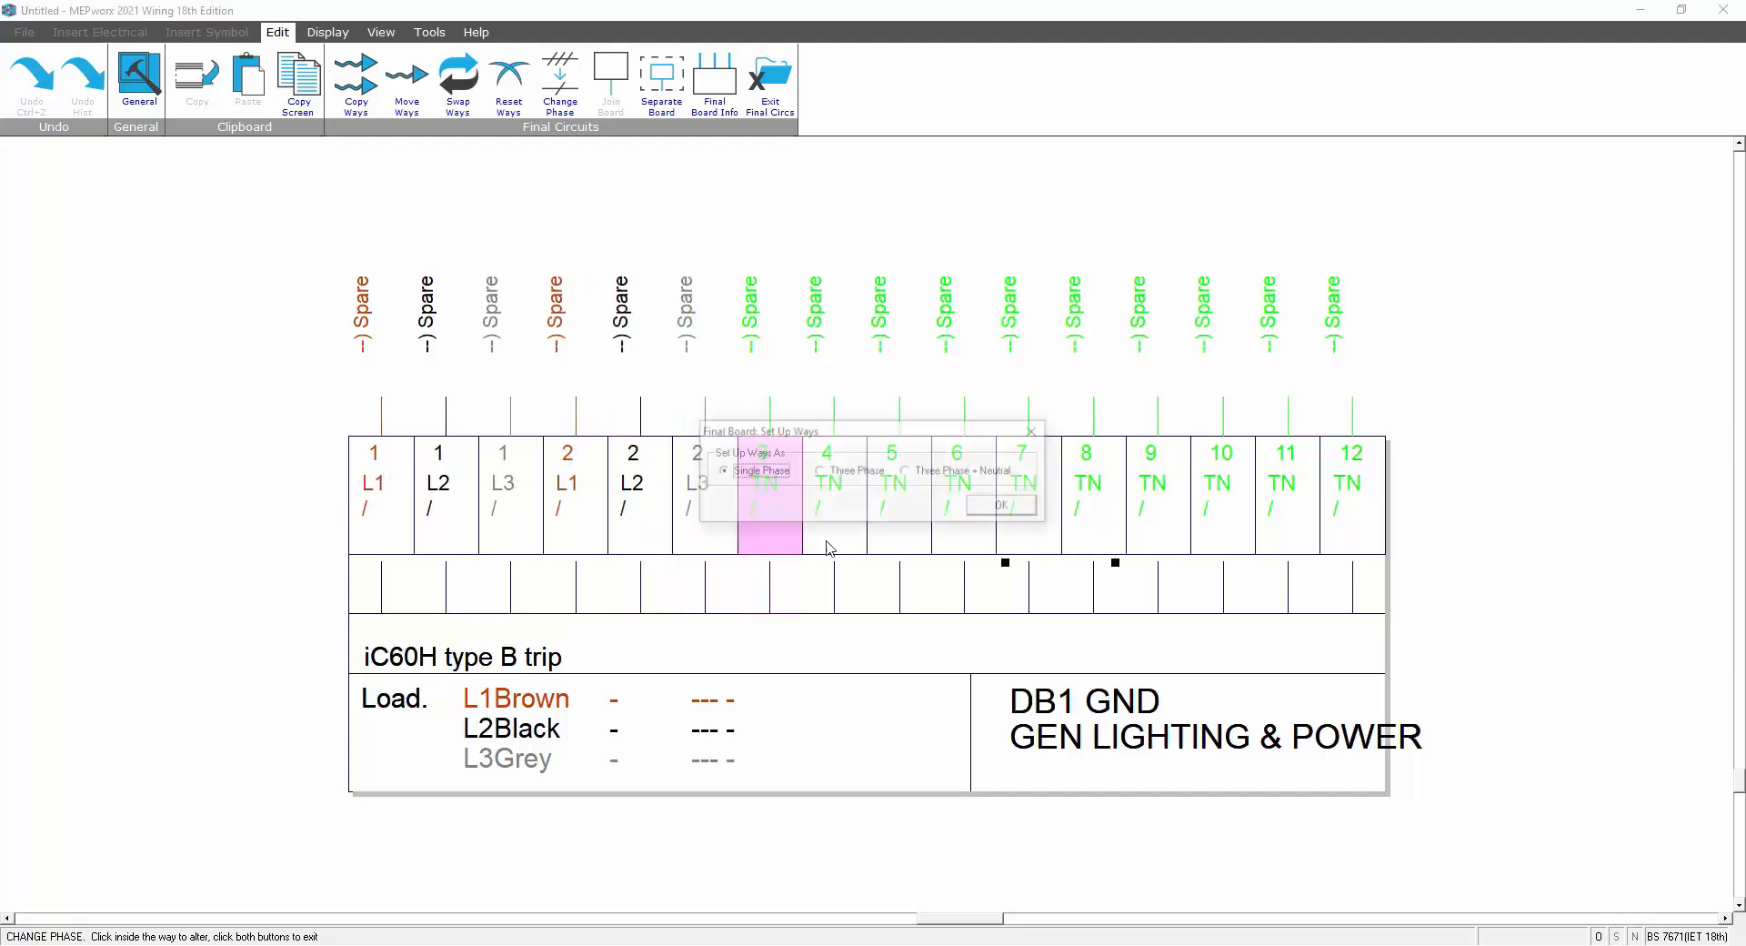
{"action": "left_click", "coordinate": [1004, 507]}
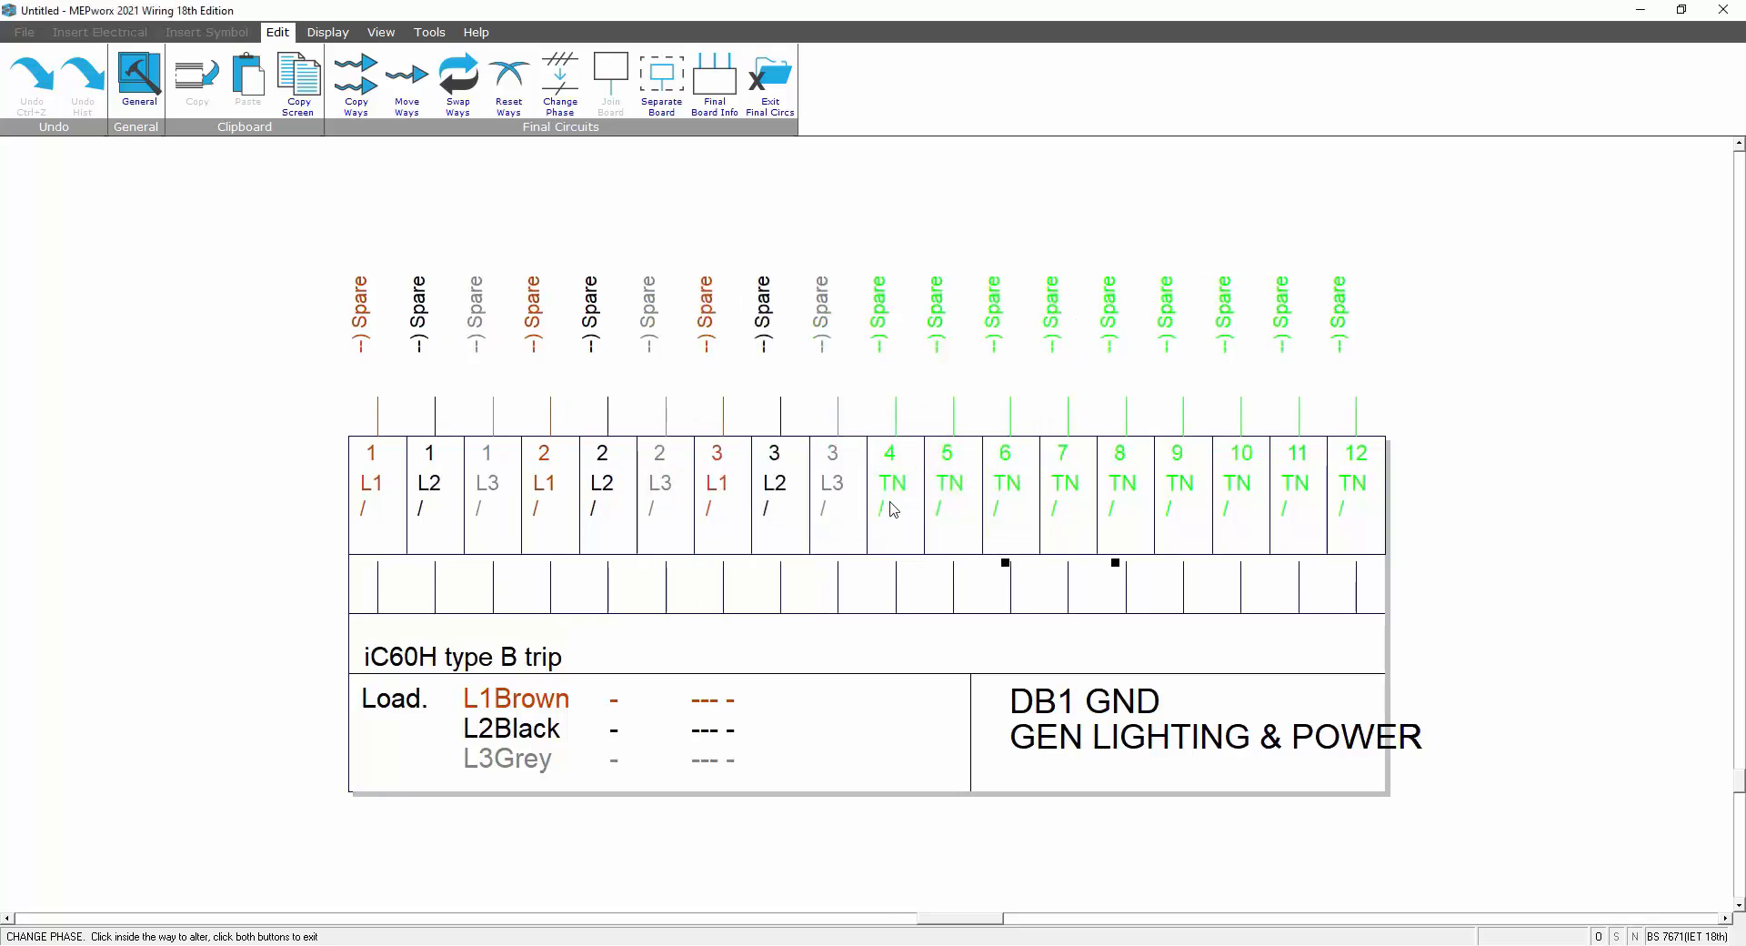
{"action": "left_click", "coordinate": [884, 508]}
{"action": "left_click", "coordinate": [1004, 506]}
{"action": "left_click", "coordinate": [996, 501]}
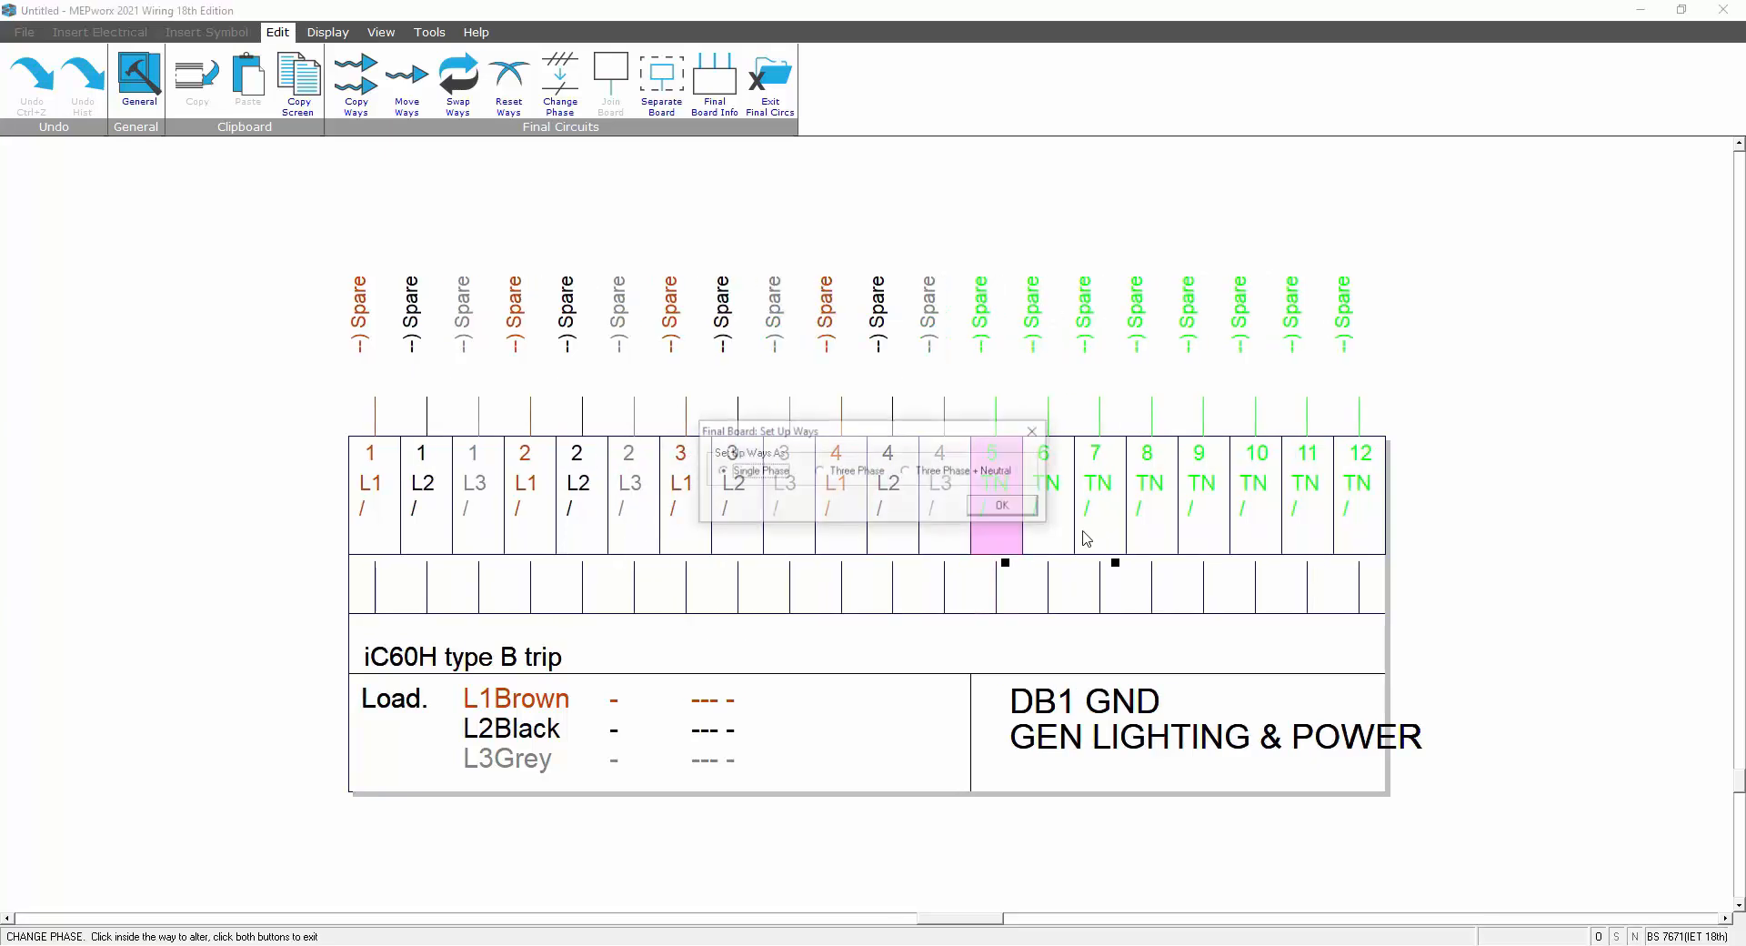
{"action": "left_click", "coordinate": [1005, 507]}
{"action": "left_click", "coordinate": [1077, 500]}
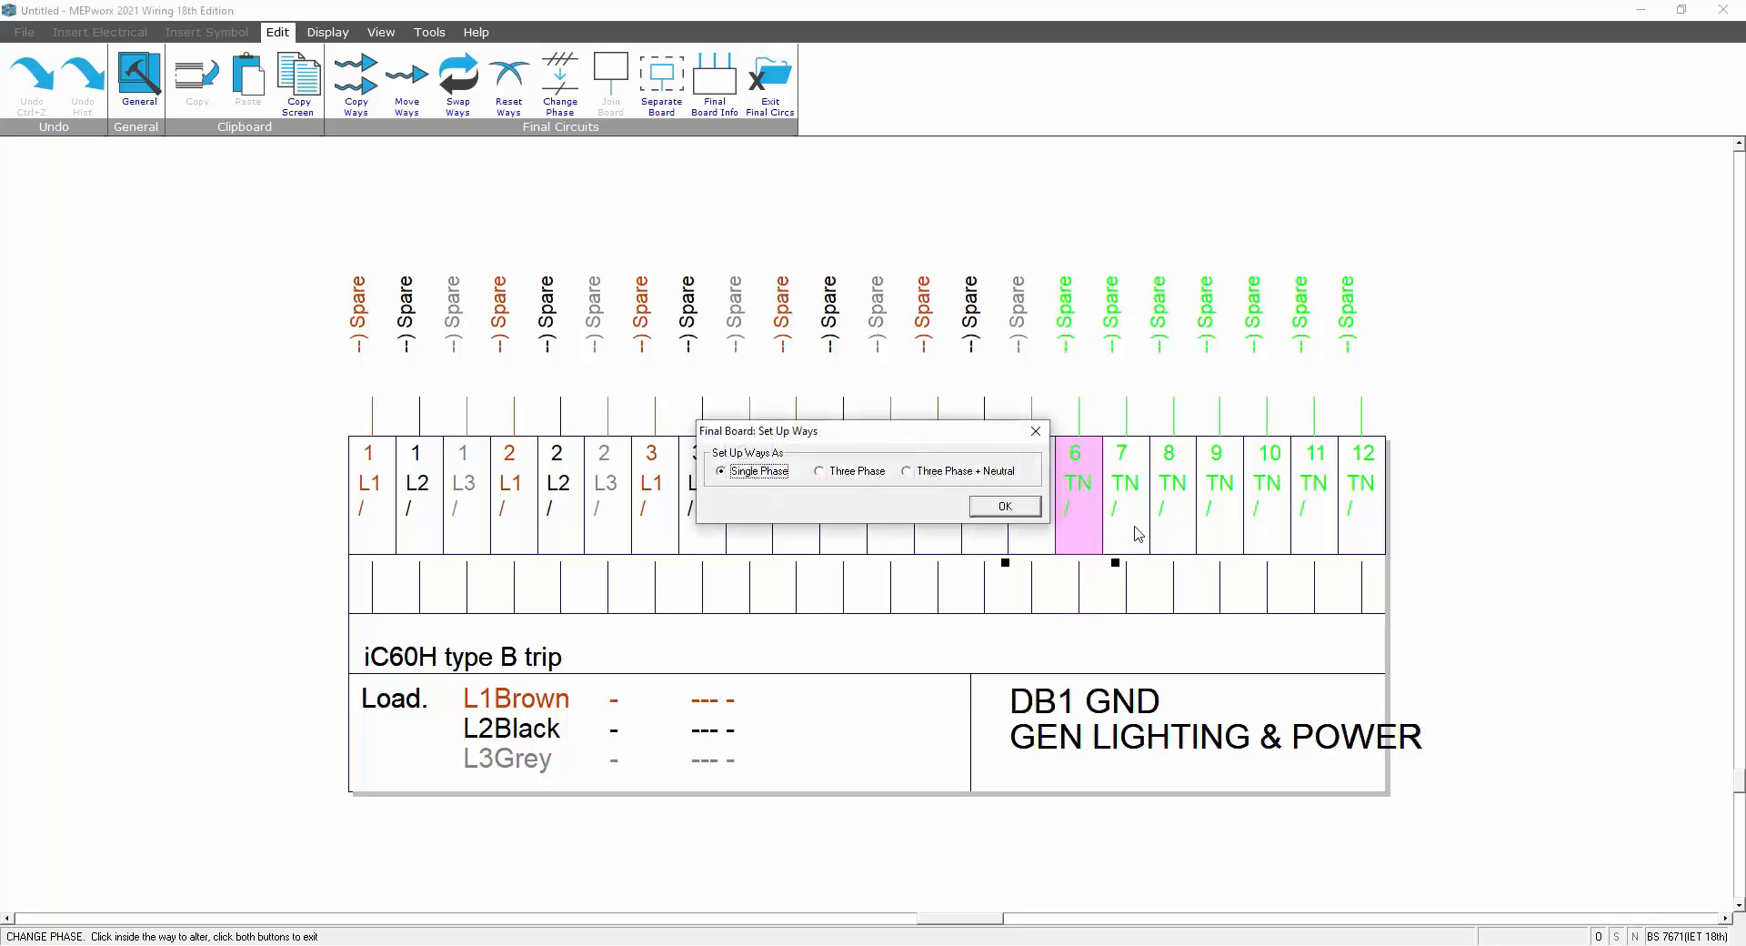
{"action": "left_click", "coordinate": [1004, 507]}
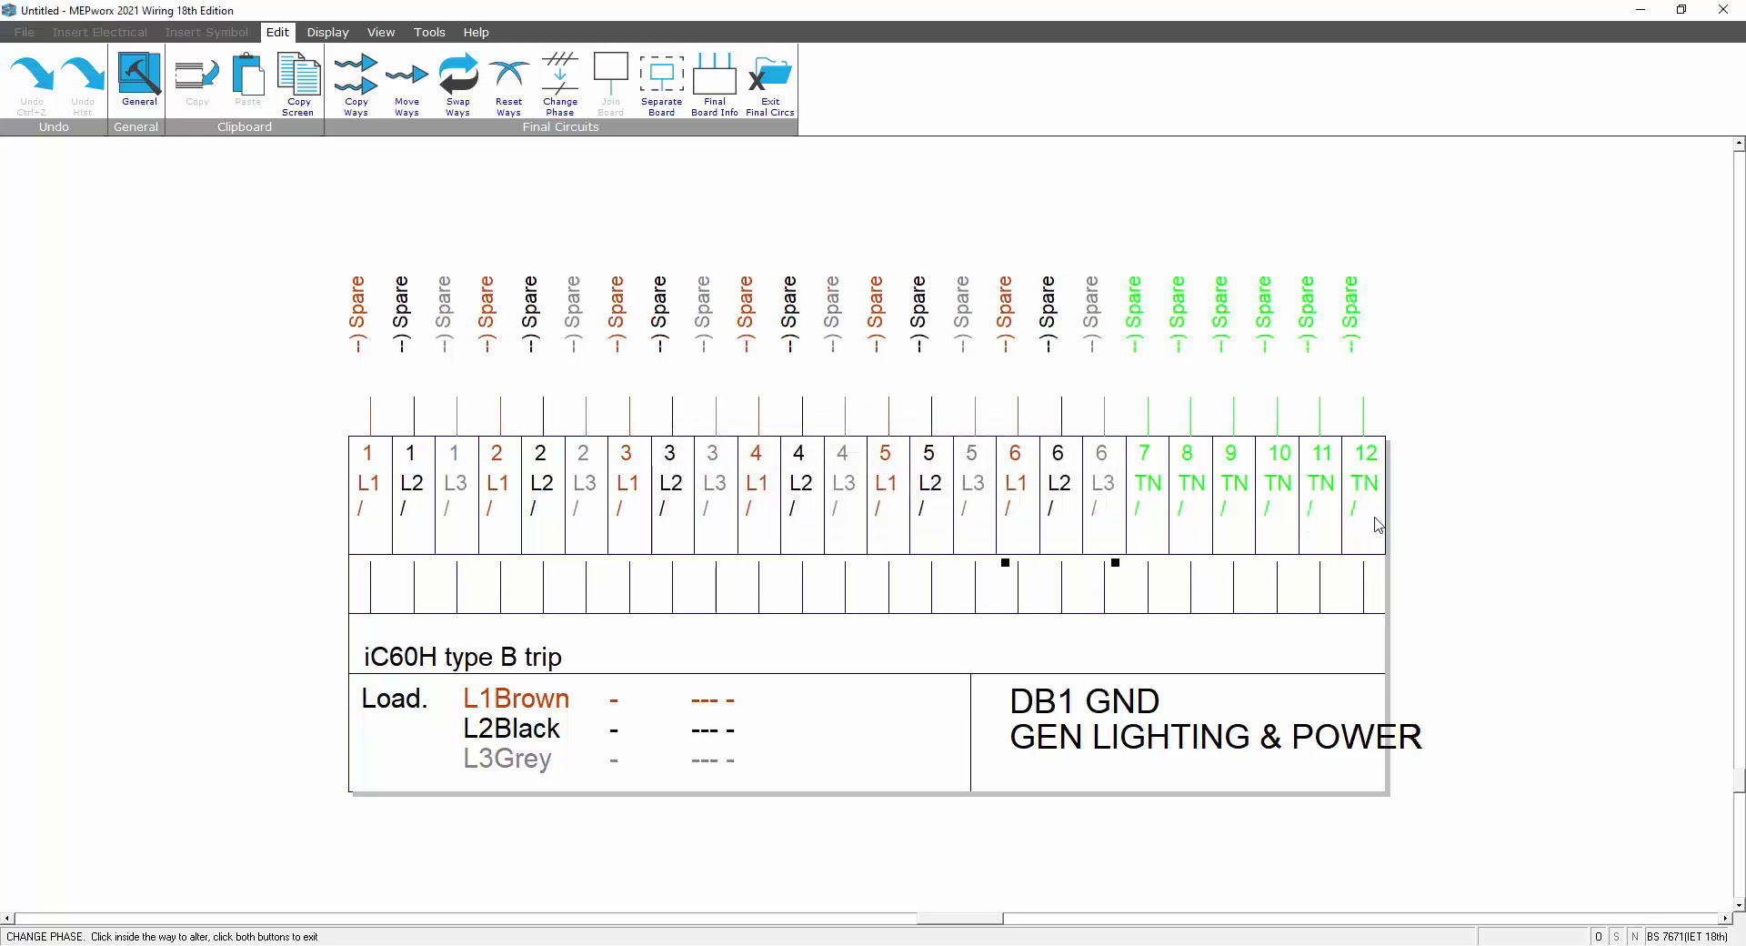
{"action": "left_click", "coordinate": [1534, 550]}
{"action": "right_click", "coordinate": [1534, 550]}
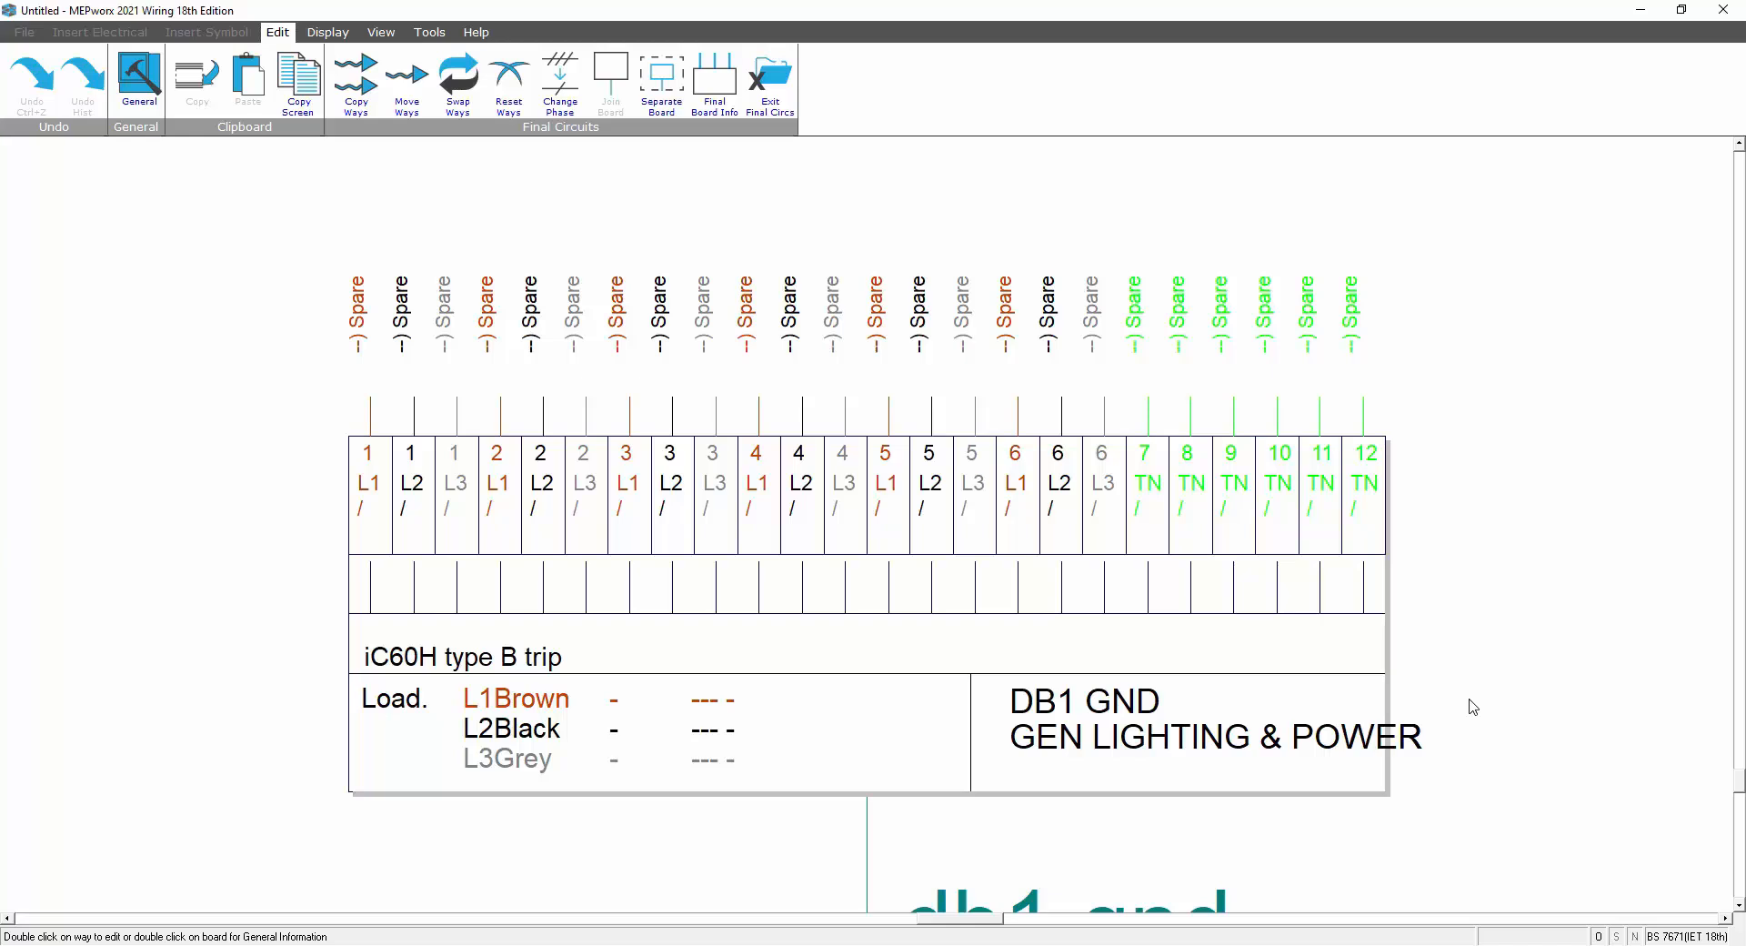
- Open the general details of the DB1 GND board, close them, and reopen them from the board drawing
{"action": "left_click", "coordinate": [140, 100]}
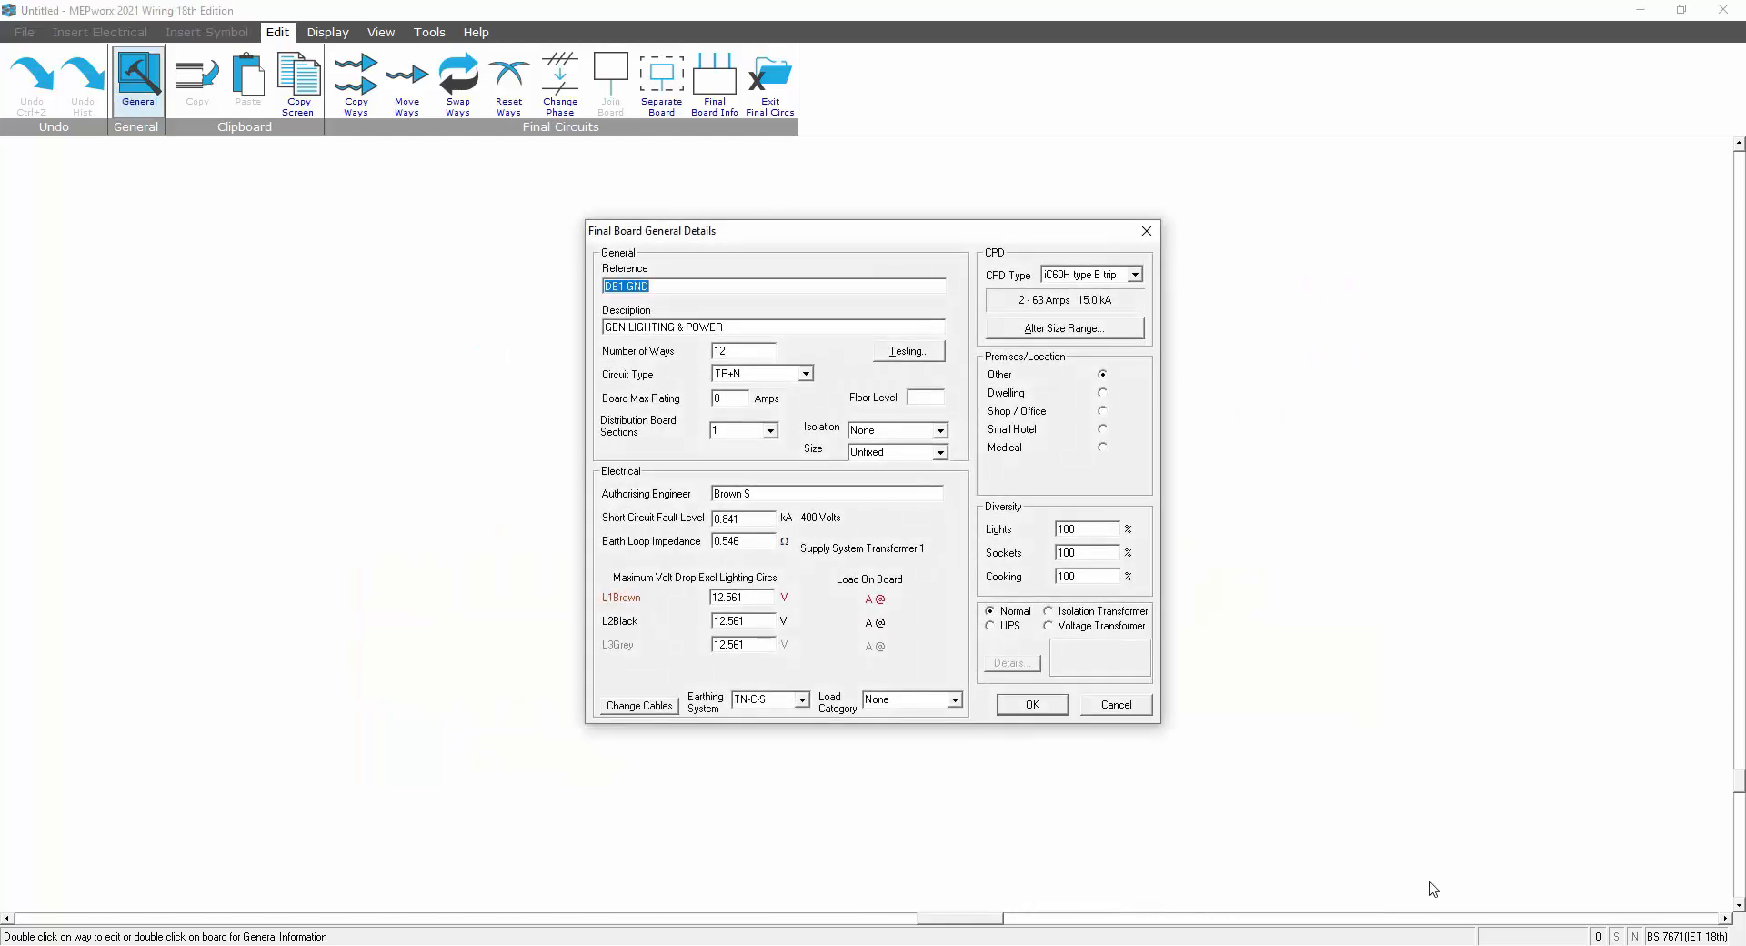
{"action": "left_click", "coordinate": [1100, 706]}
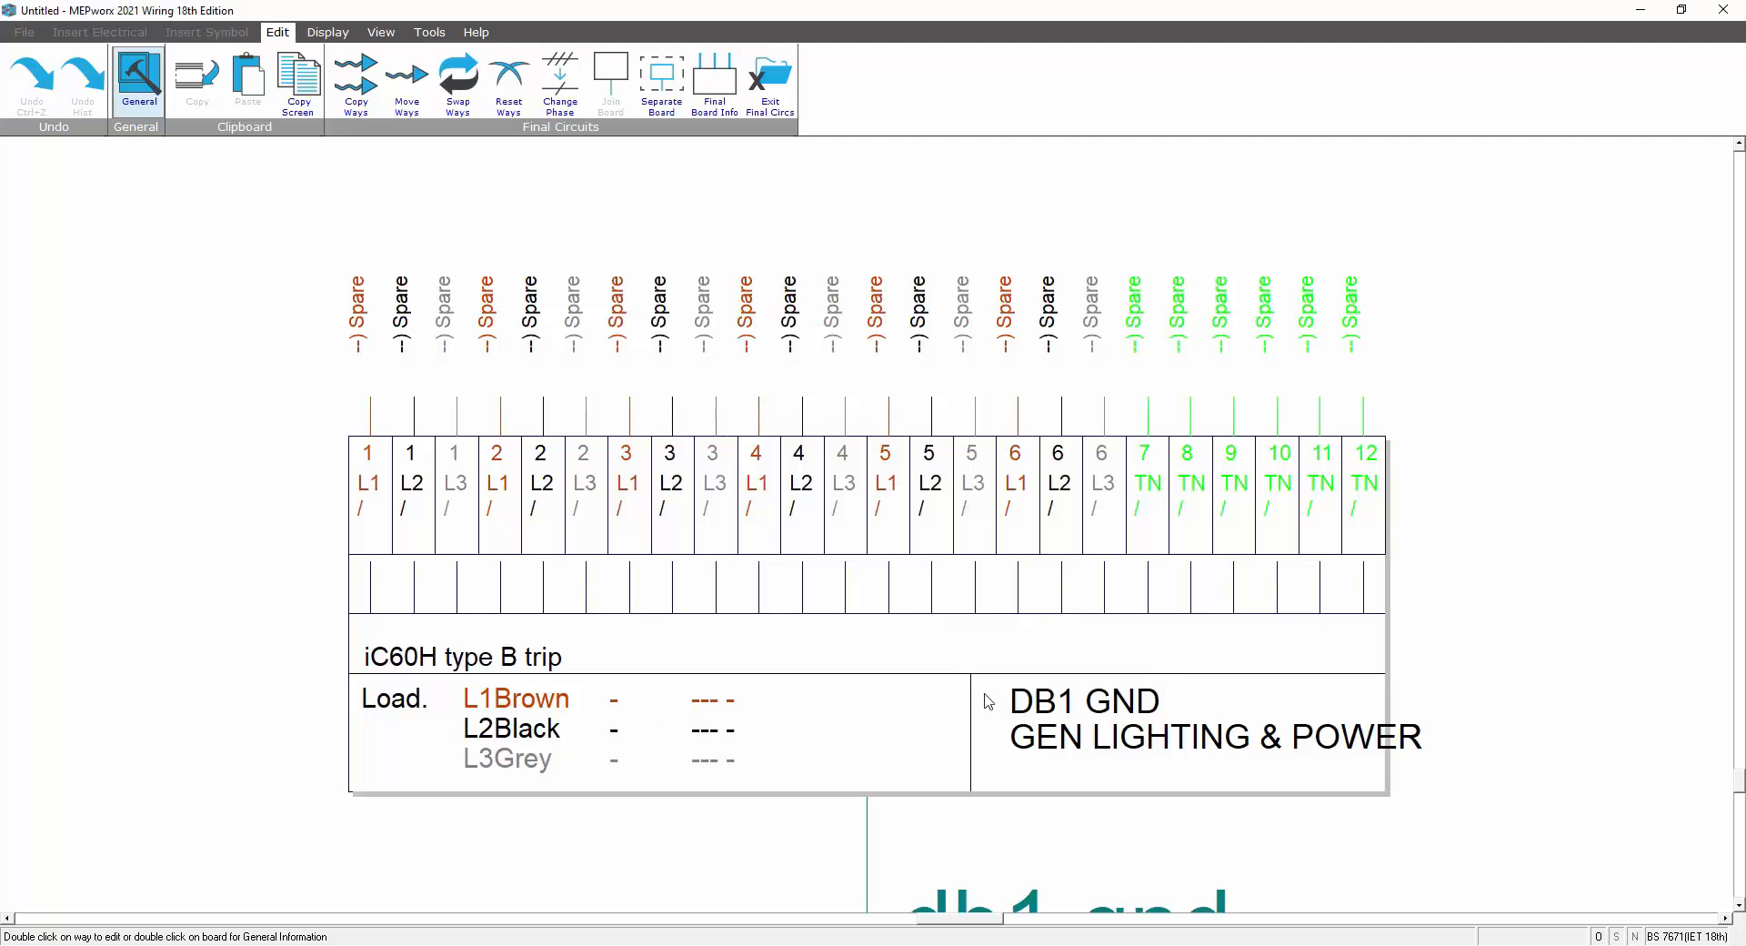
{"action": "double_click", "coordinate": [1069, 727]}
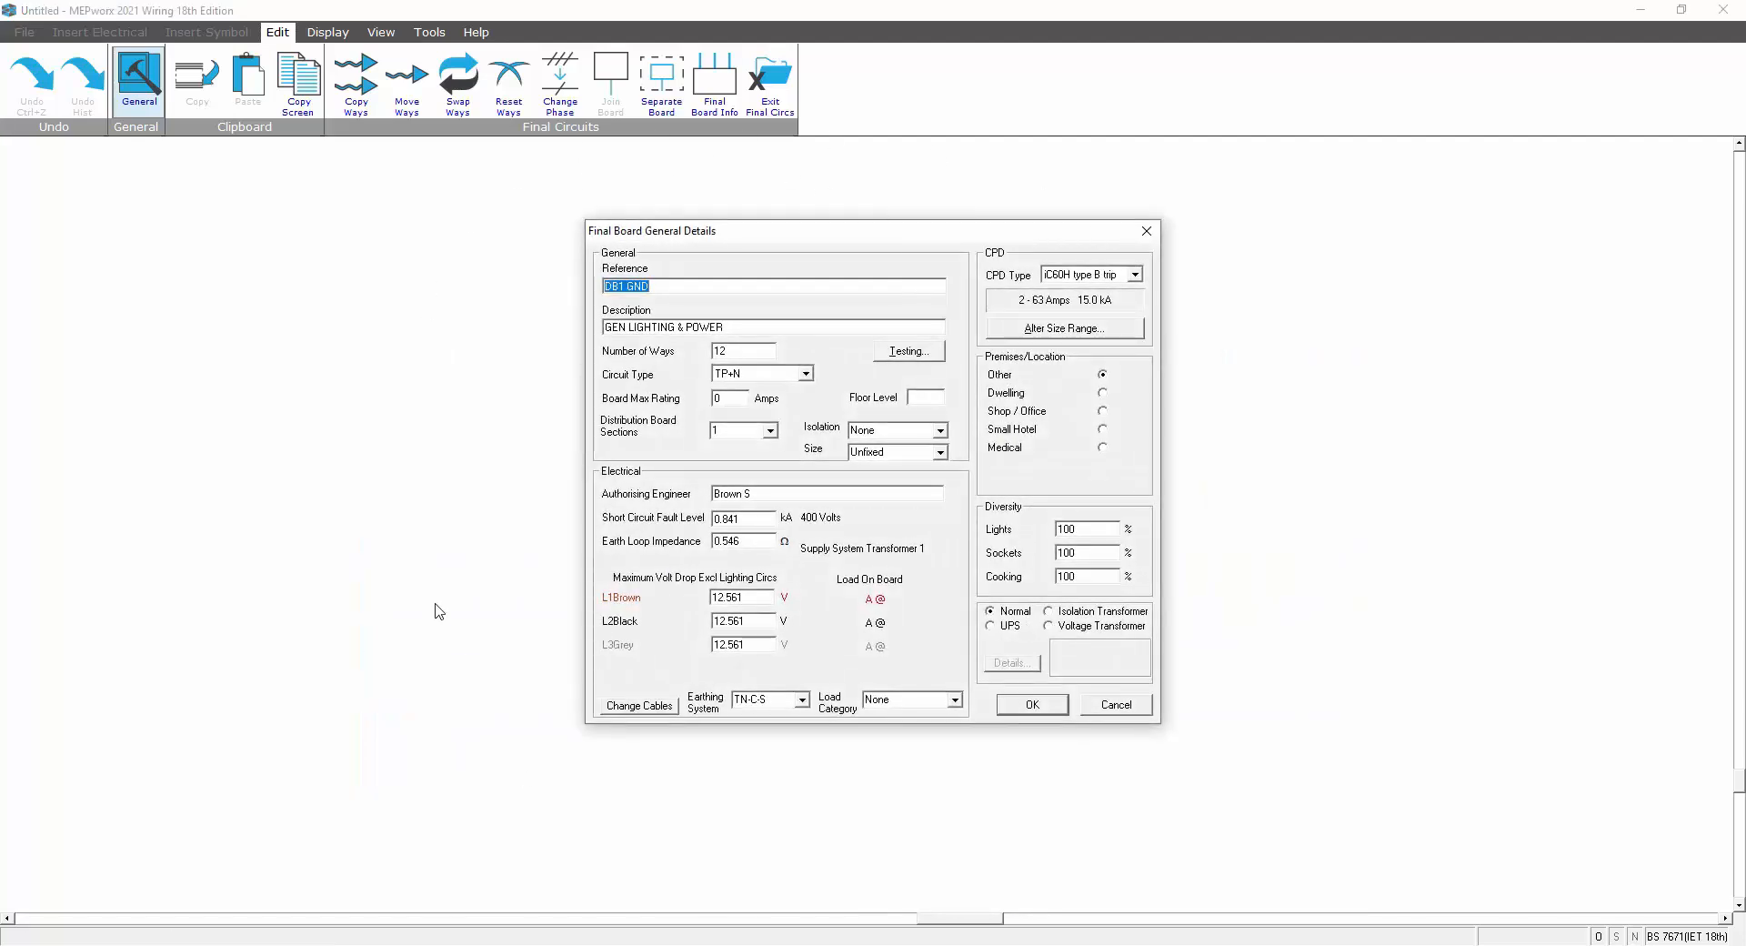
- Leave the DB1 GND final circuits, try to accept its load entry without any load, and return to the board's ways
{"action": "left_click", "coordinate": [1047, 706]}
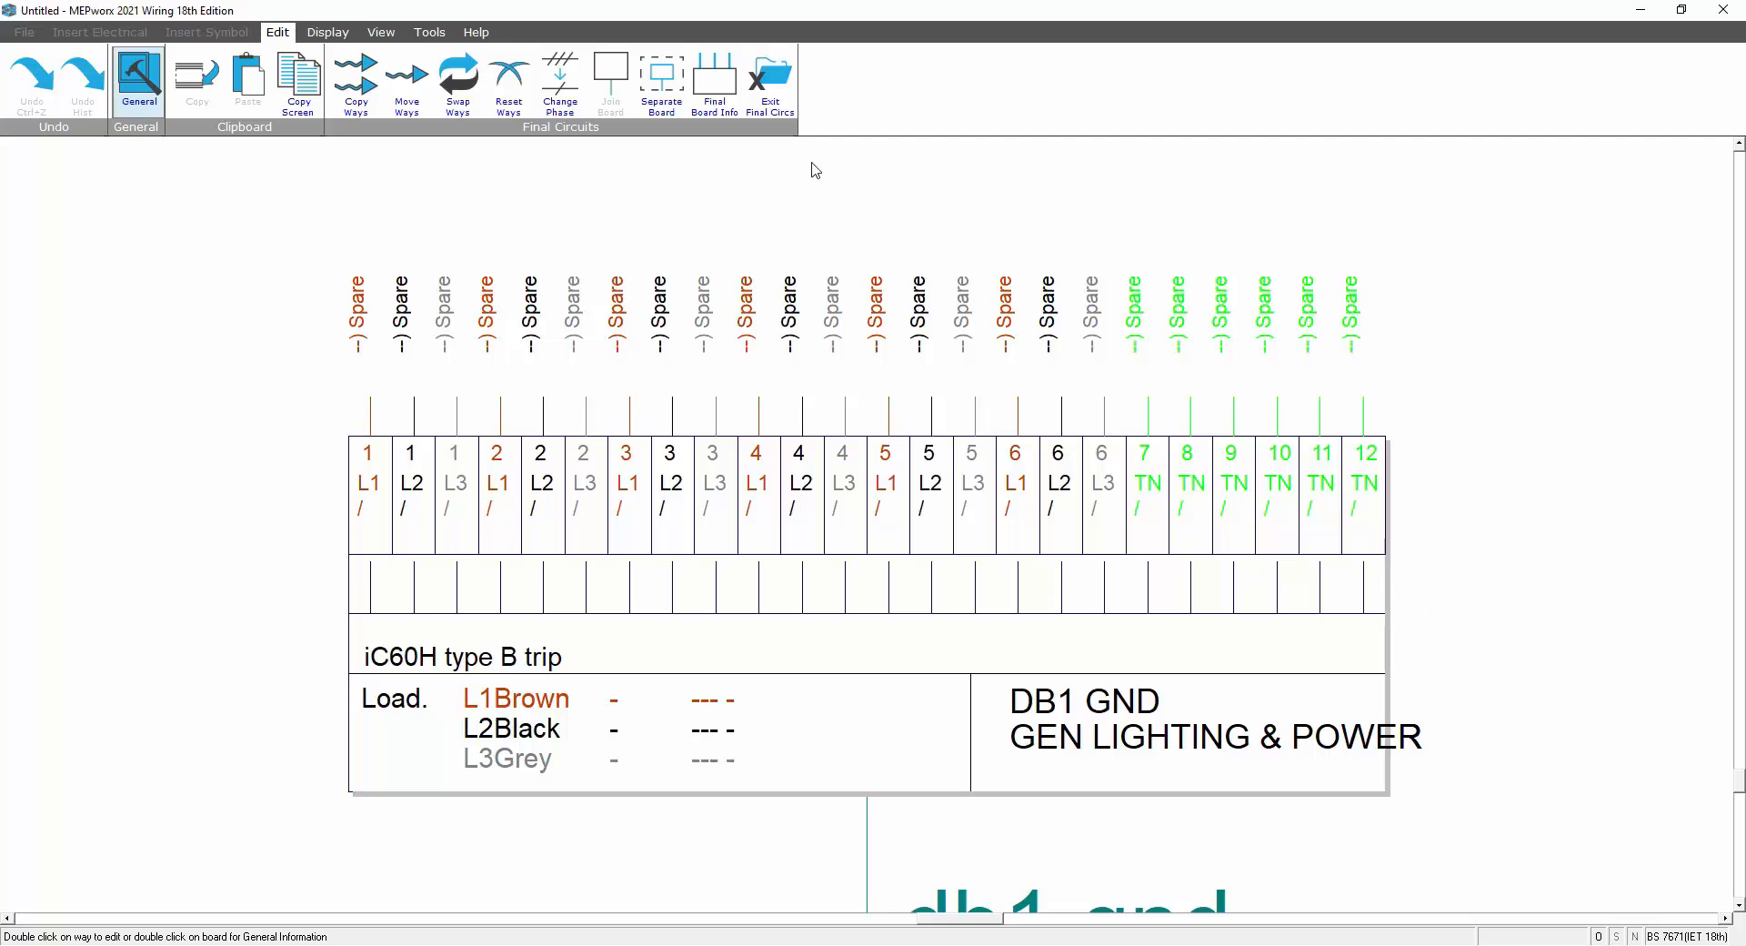
{"action": "left_click", "coordinate": [761, 84]}
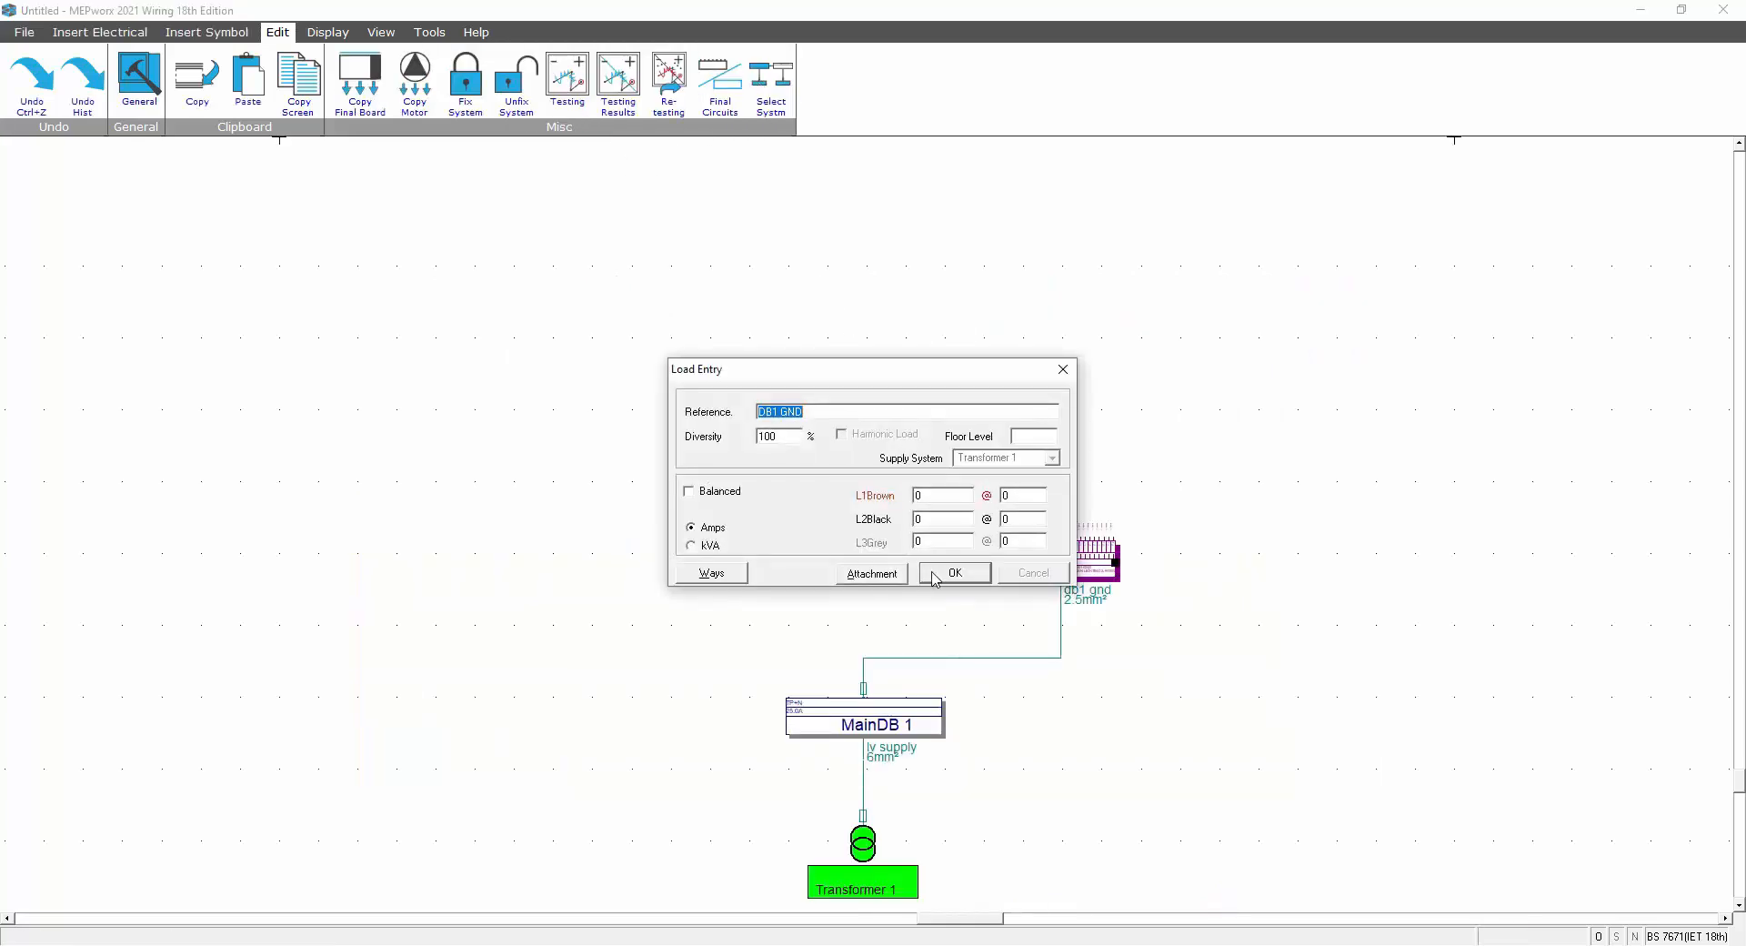
{"action": "left_click", "coordinate": [946, 572]}
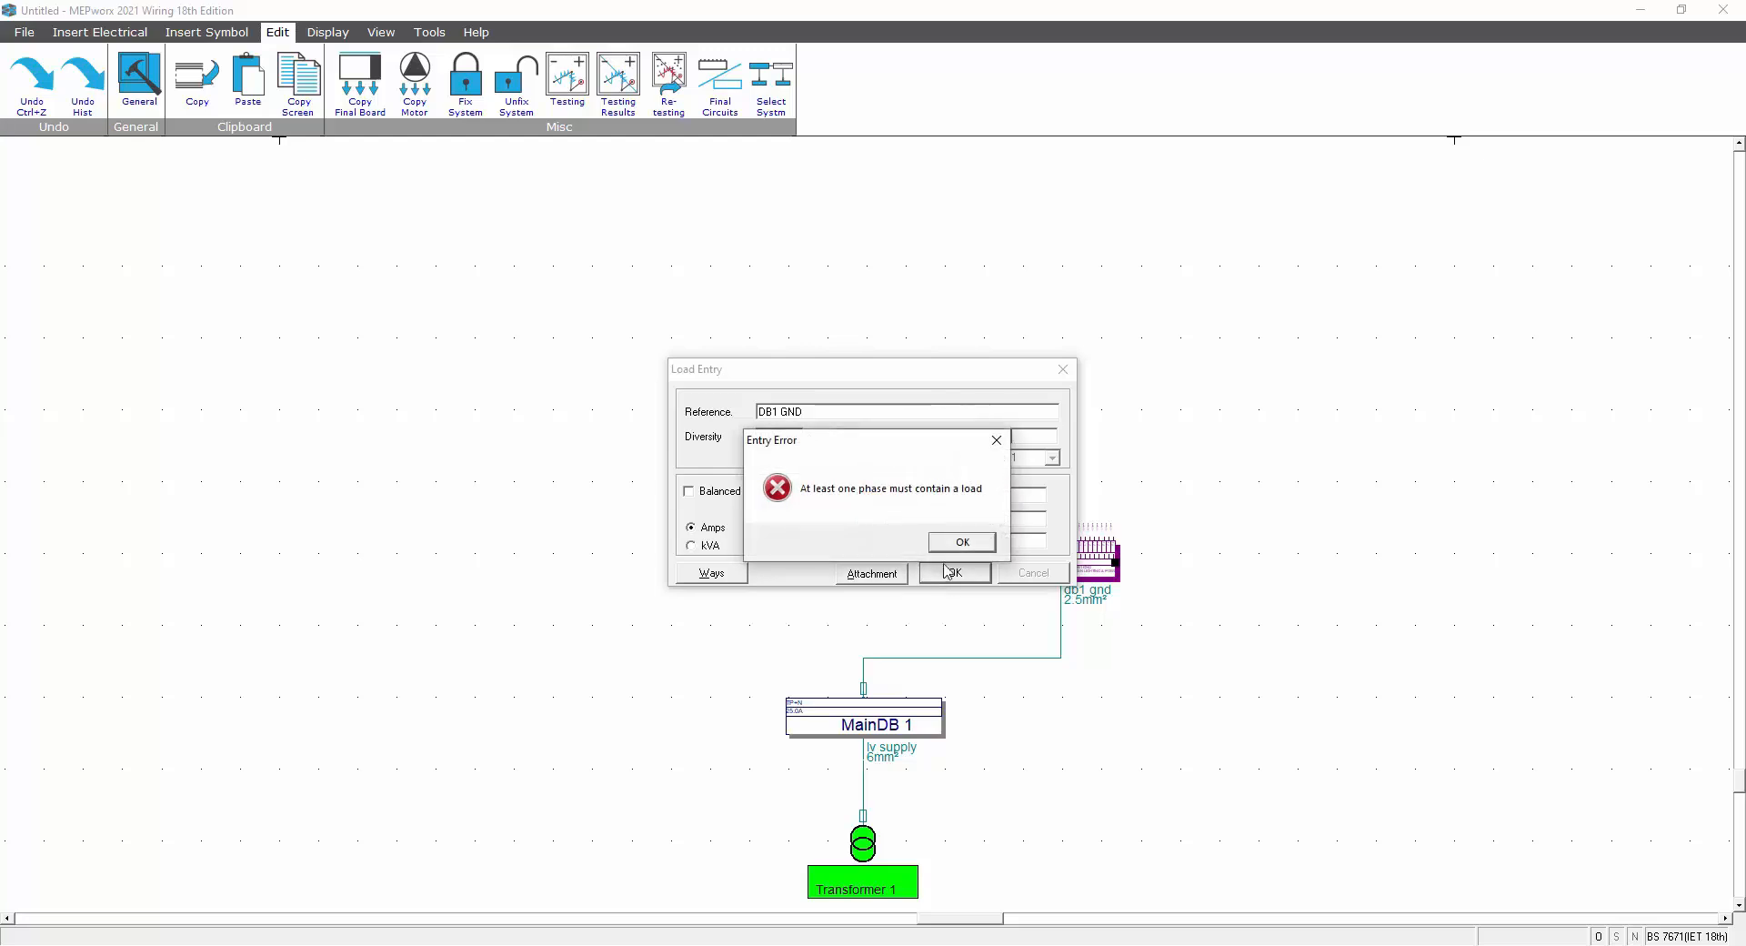
{"action": "left_click", "coordinate": [962, 543]}
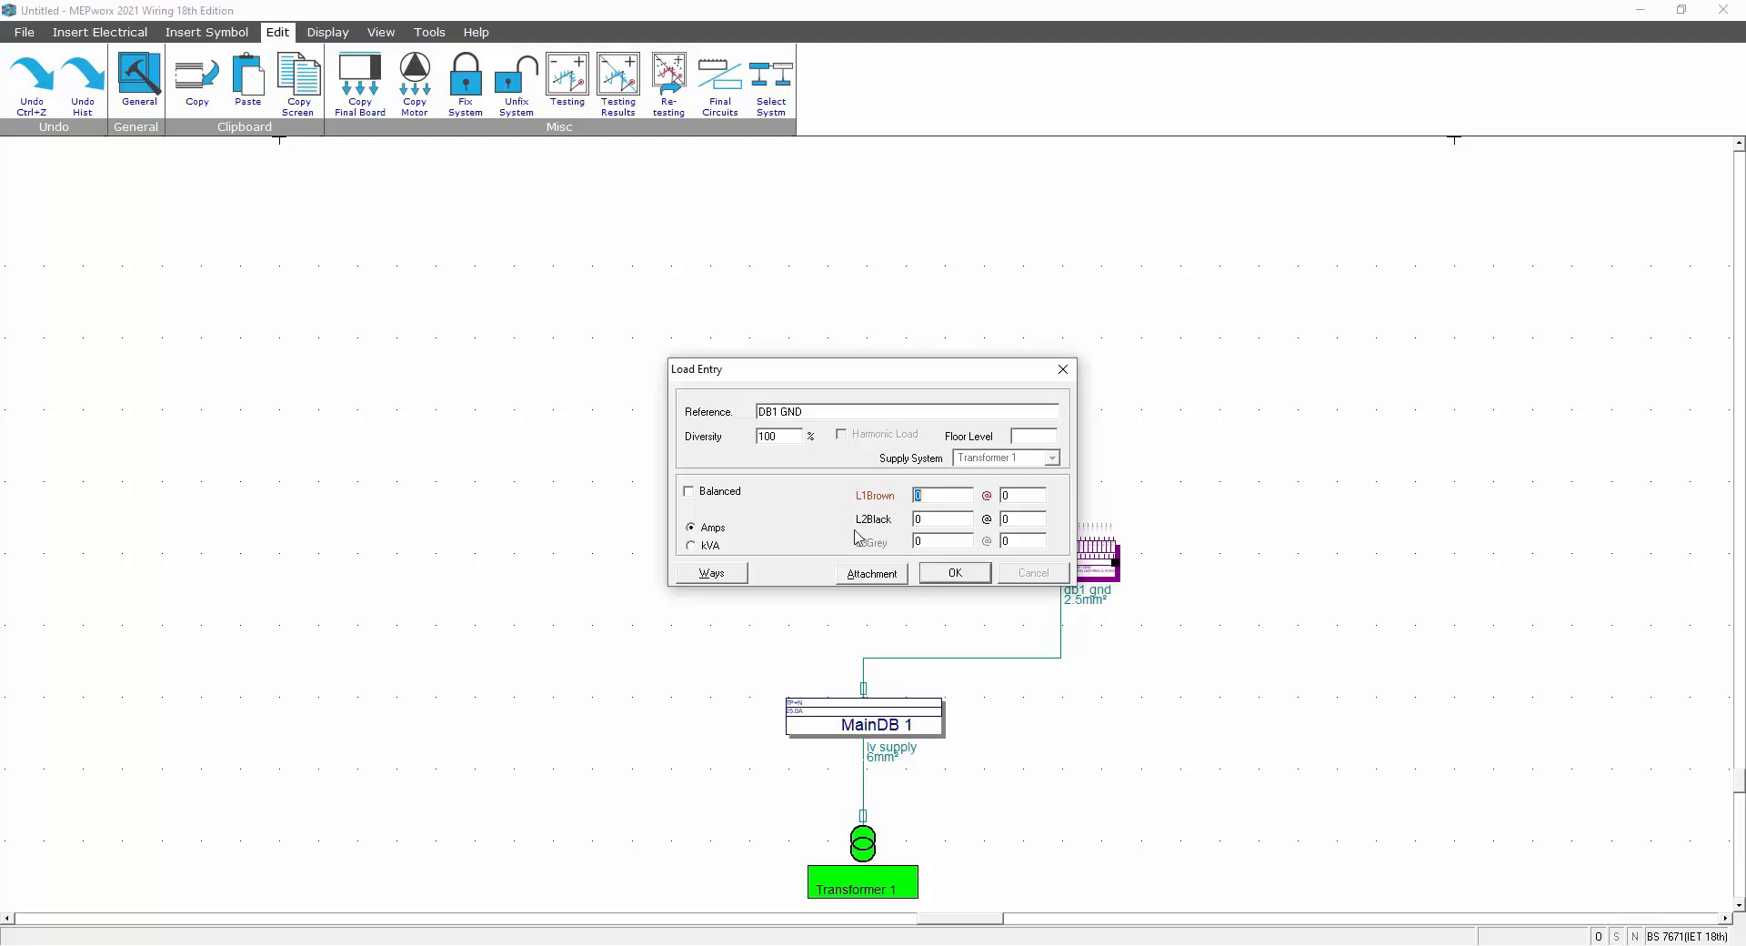
{"action": "left_click", "coordinate": [724, 575]}
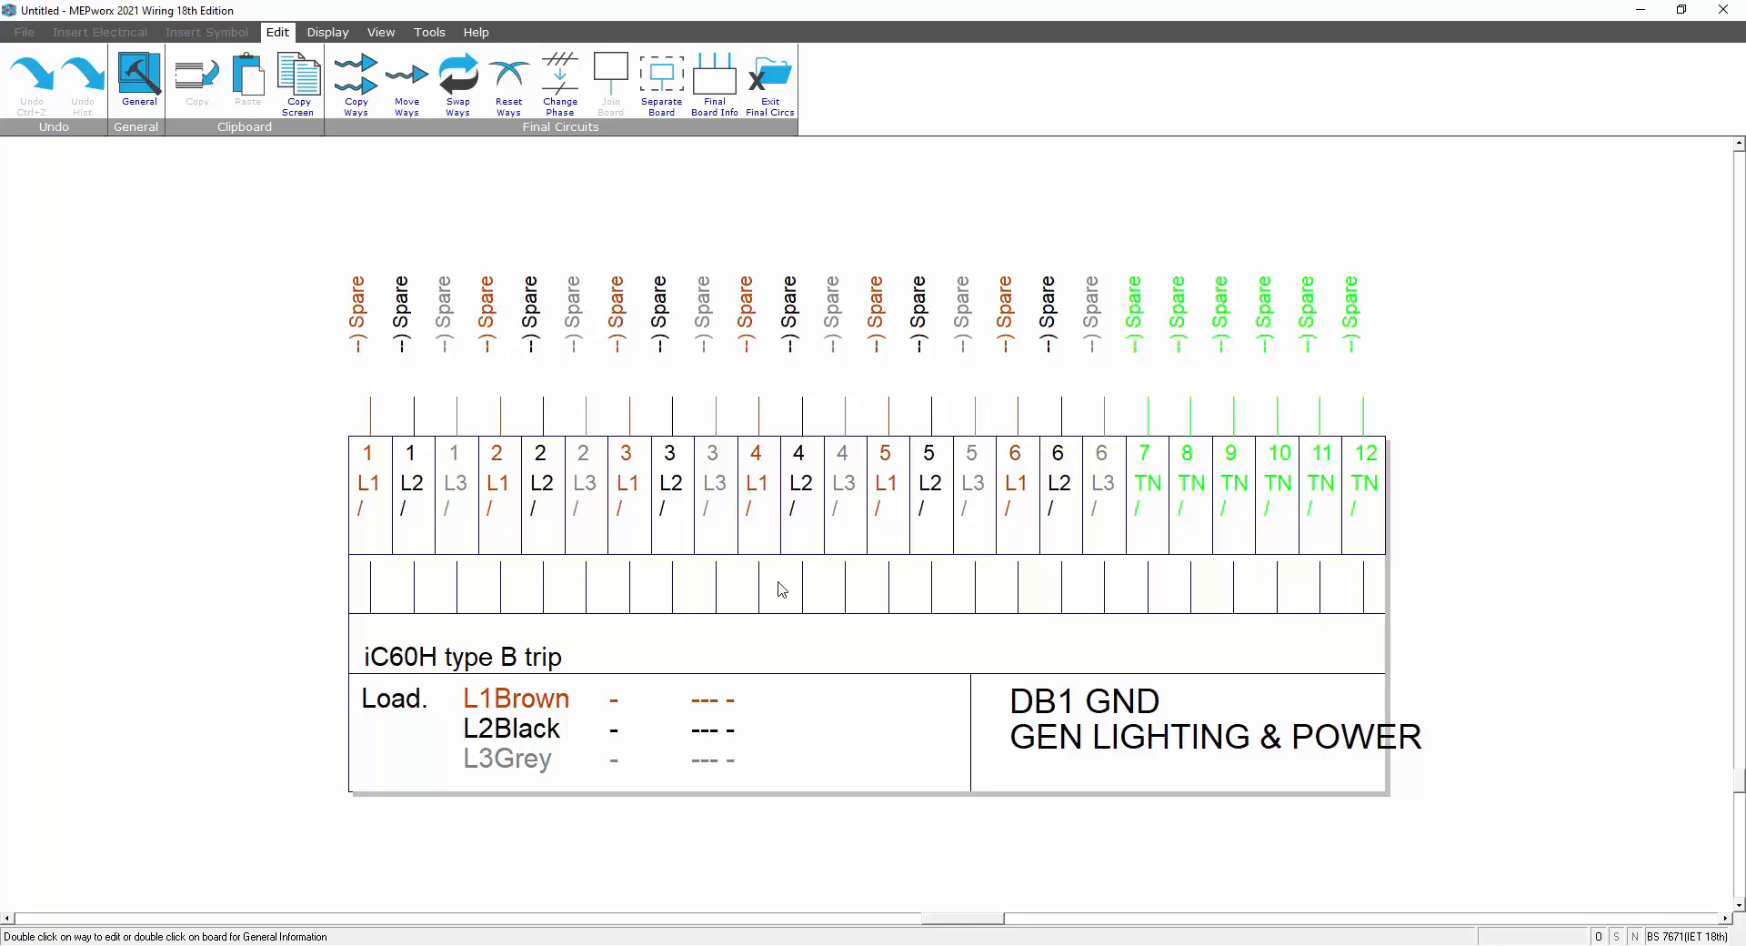
- Set way 1 L1 of the DB1 GND board to the Lighting way type with the description OFFICE1
{"action": "double_click", "coordinate": [378, 499]}
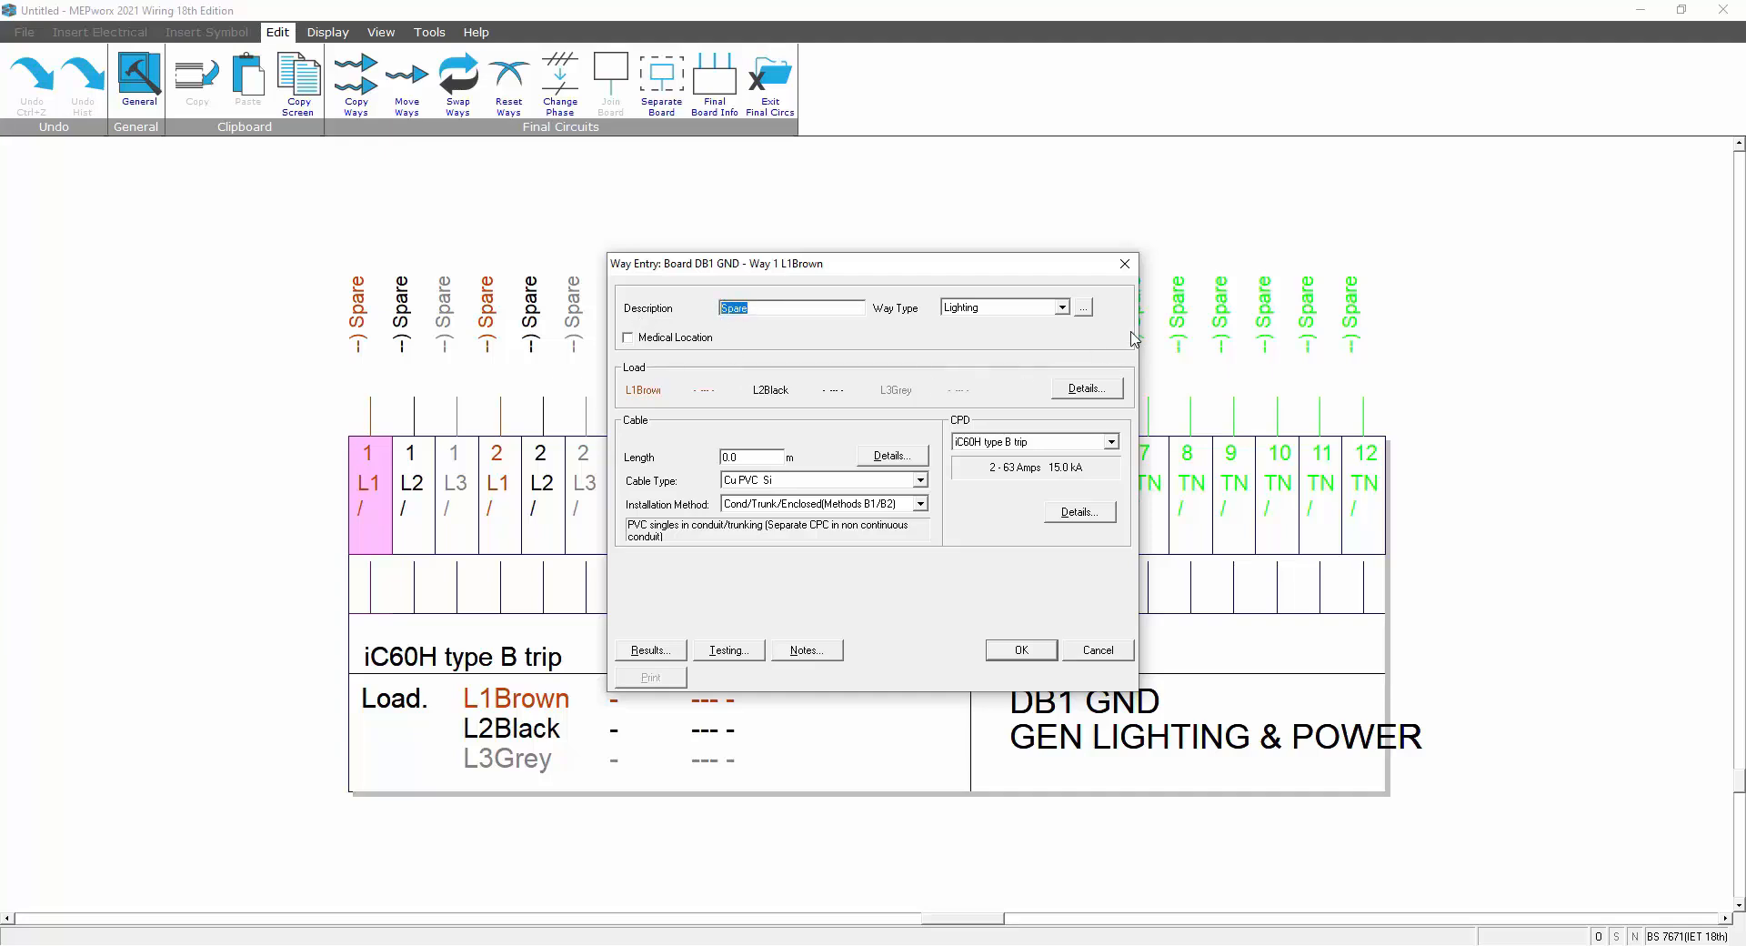
{"action": "left_click", "coordinate": [1064, 308]}
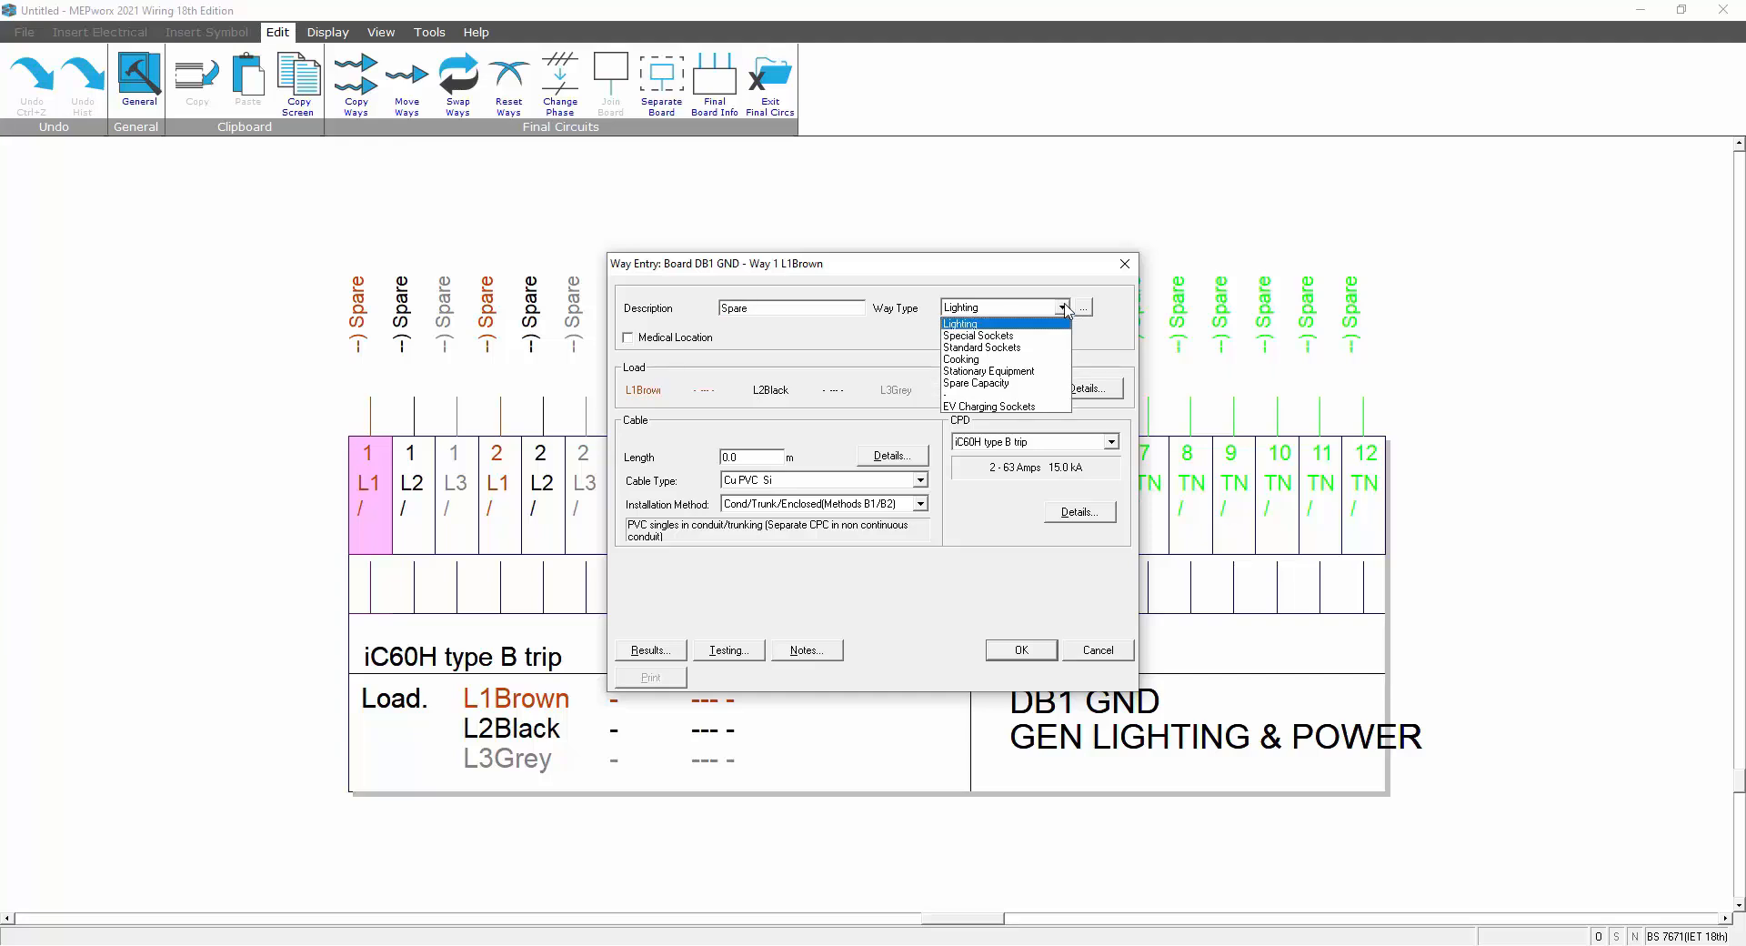
{"action": "left_click", "coordinate": [971, 324]}
{"action": "double_click", "coordinate": [794, 310]}
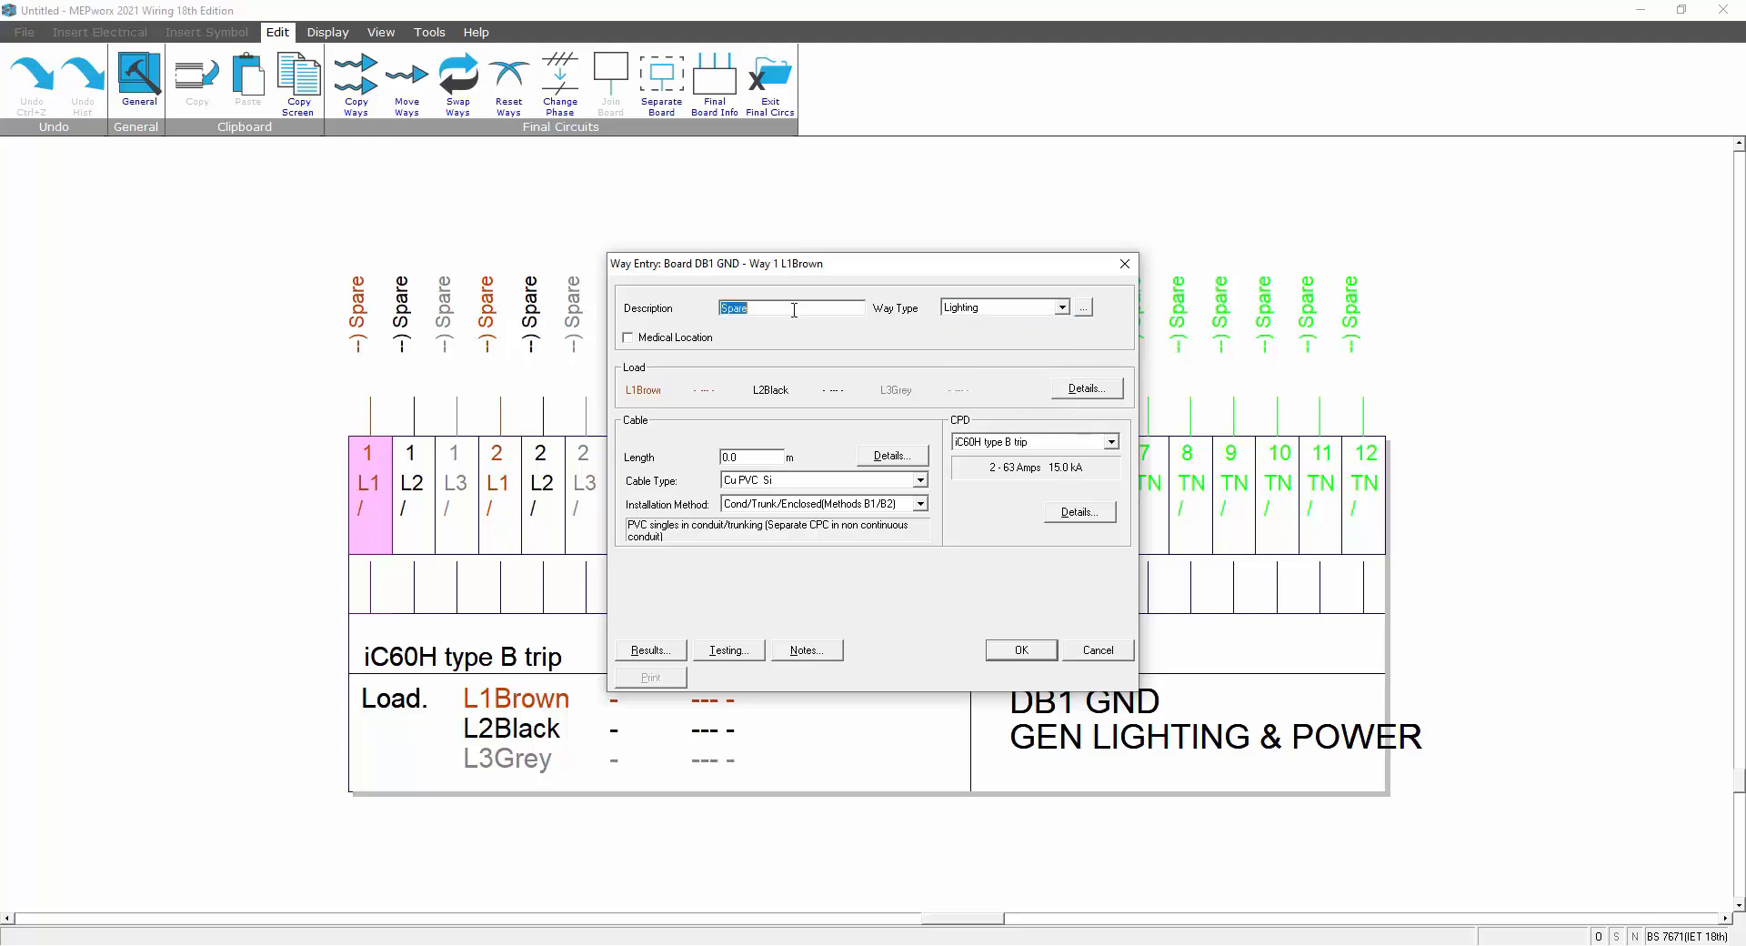
{"action": "type", "text": "OFFICE1"}
- Define the OFFICE1 lighting load as 4 LED/Other points of 50 W with their own diversity of 75%
{"action": "left_click", "coordinate": [1084, 389]}
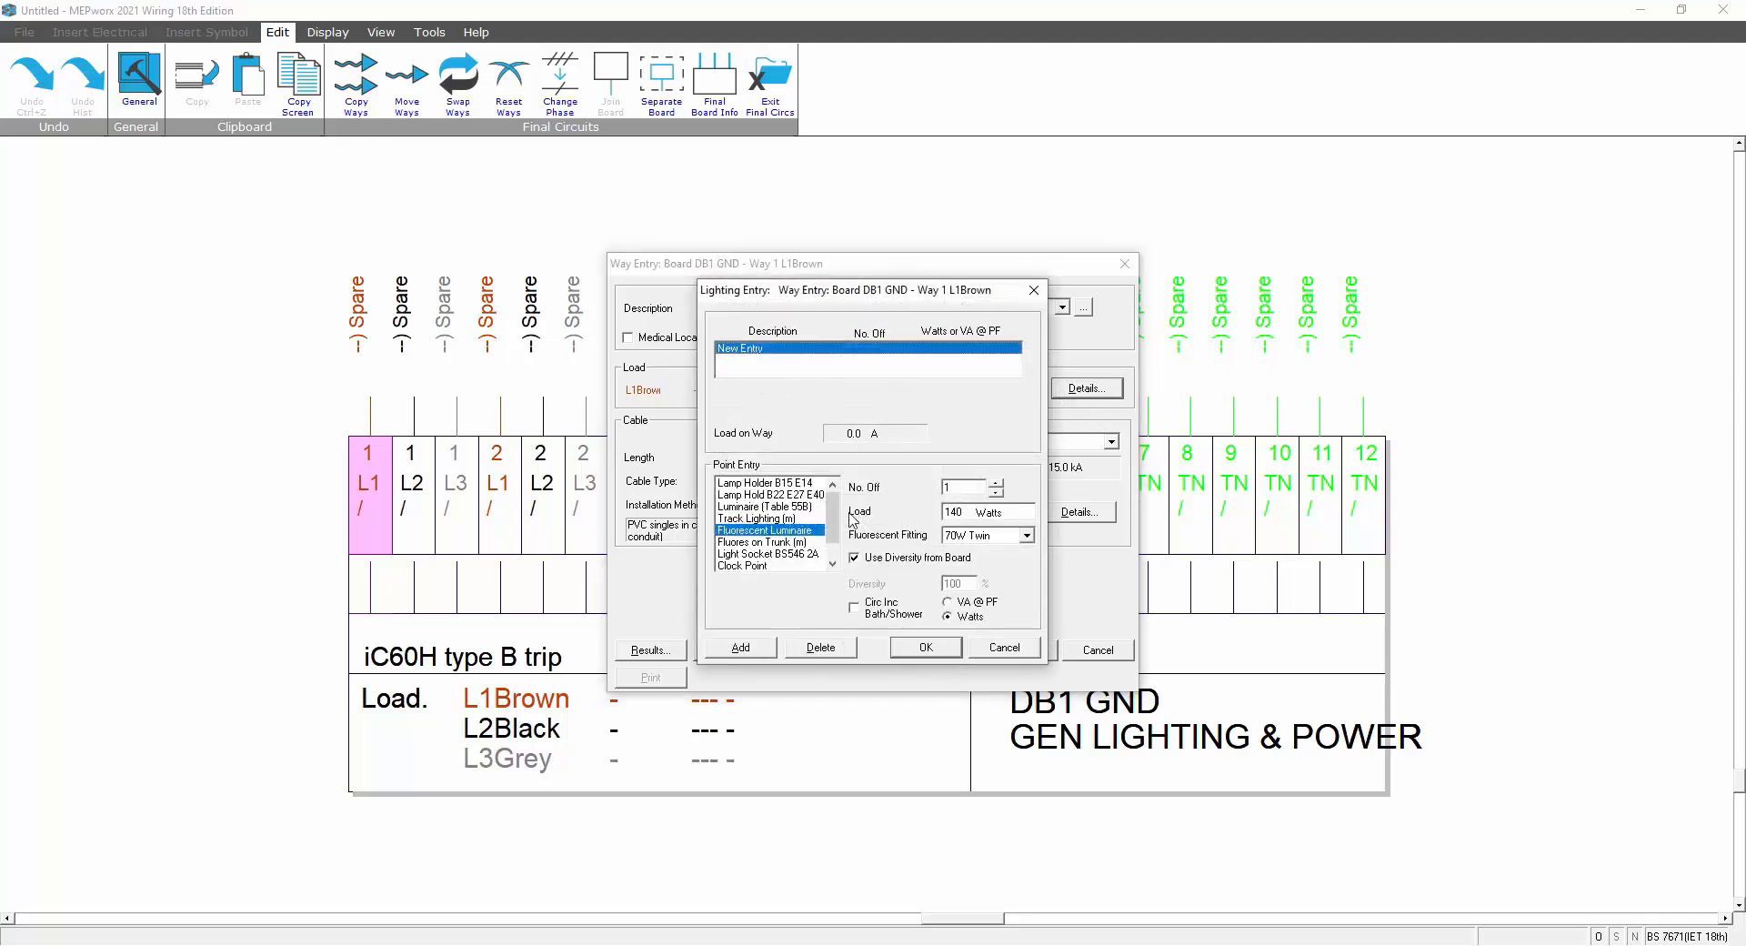
{"action": "left_click_drag", "start_coordinate": [835, 525], "coordinate": [838, 543]}
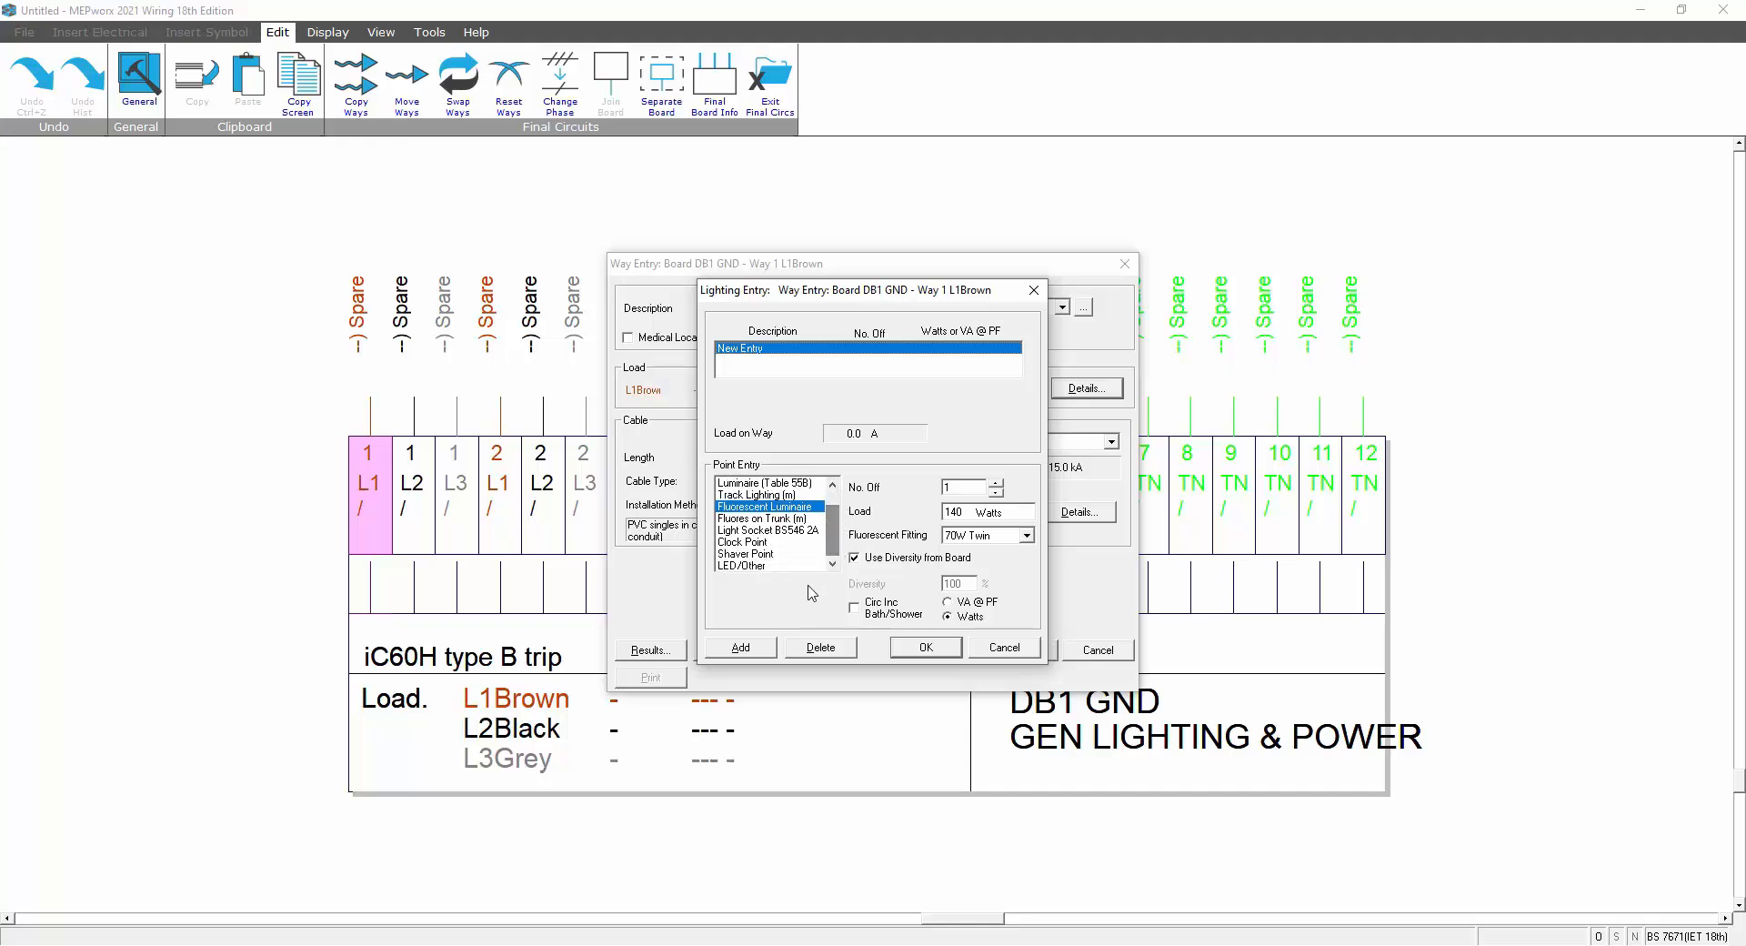
{"action": "left_click", "coordinate": [741, 564]}
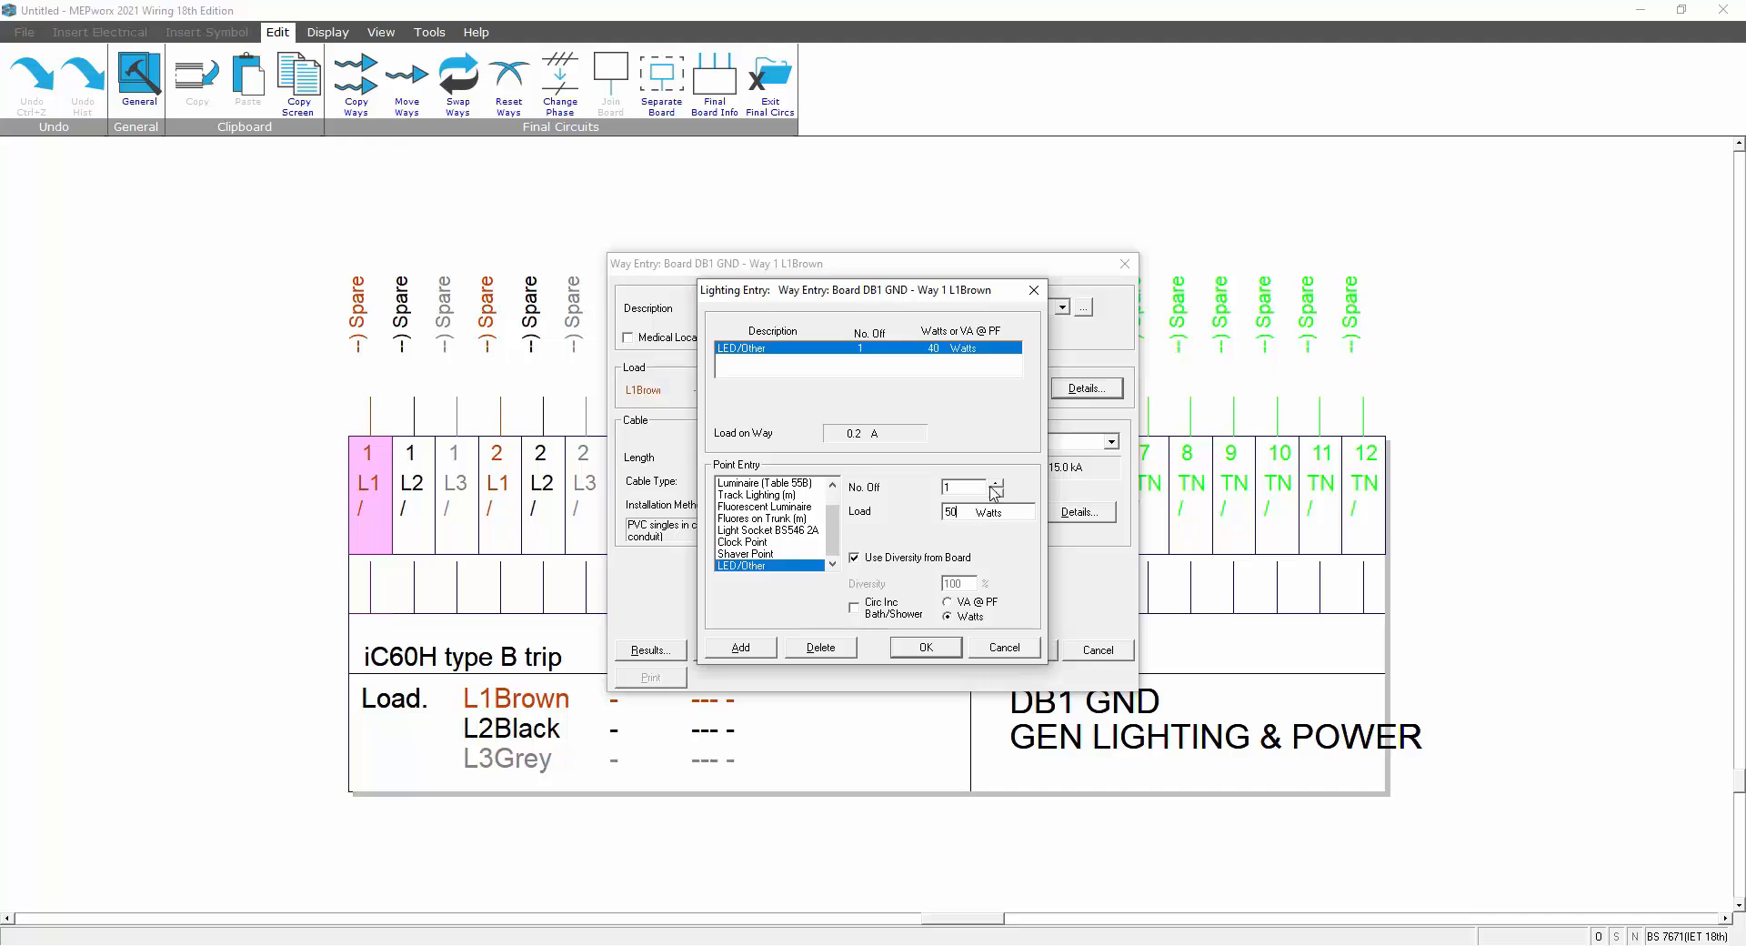
{"action": "left_click", "coordinate": [995, 483]}
{"action": "left_click", "coordinate": [855, 559]}
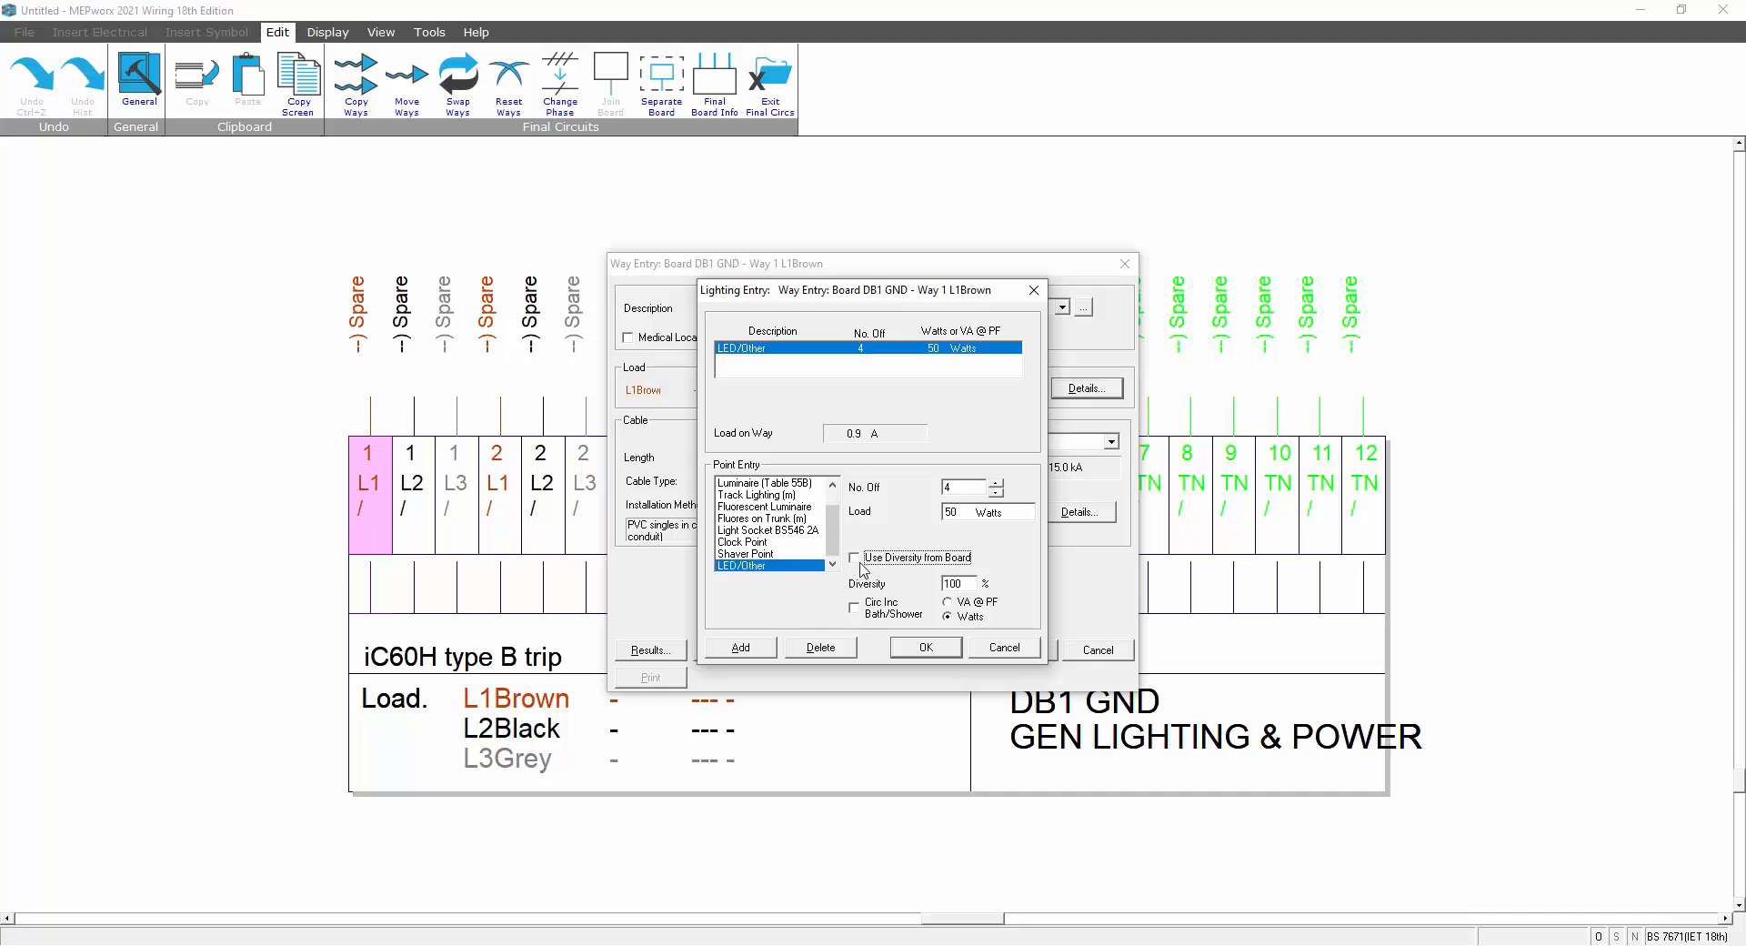
{"action": "double_click", "coordinate": [966, 583]}
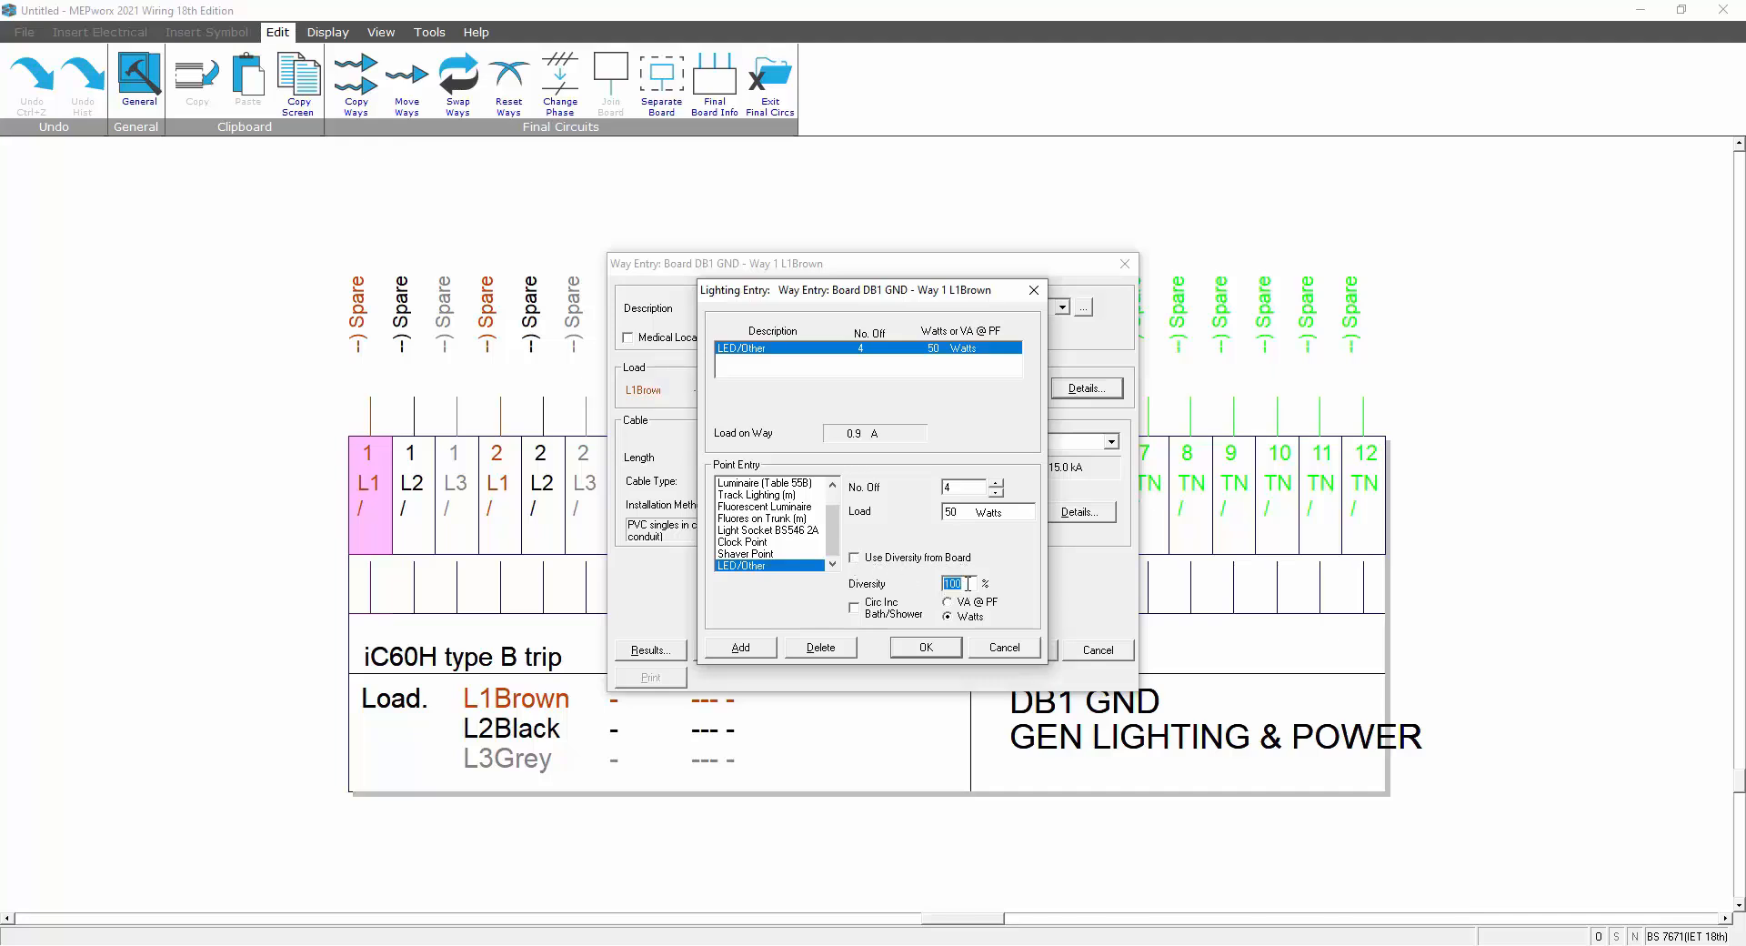
{"action": "type", "text": "75"}
{"action": "left_click", "coordinate": [936, 650]}
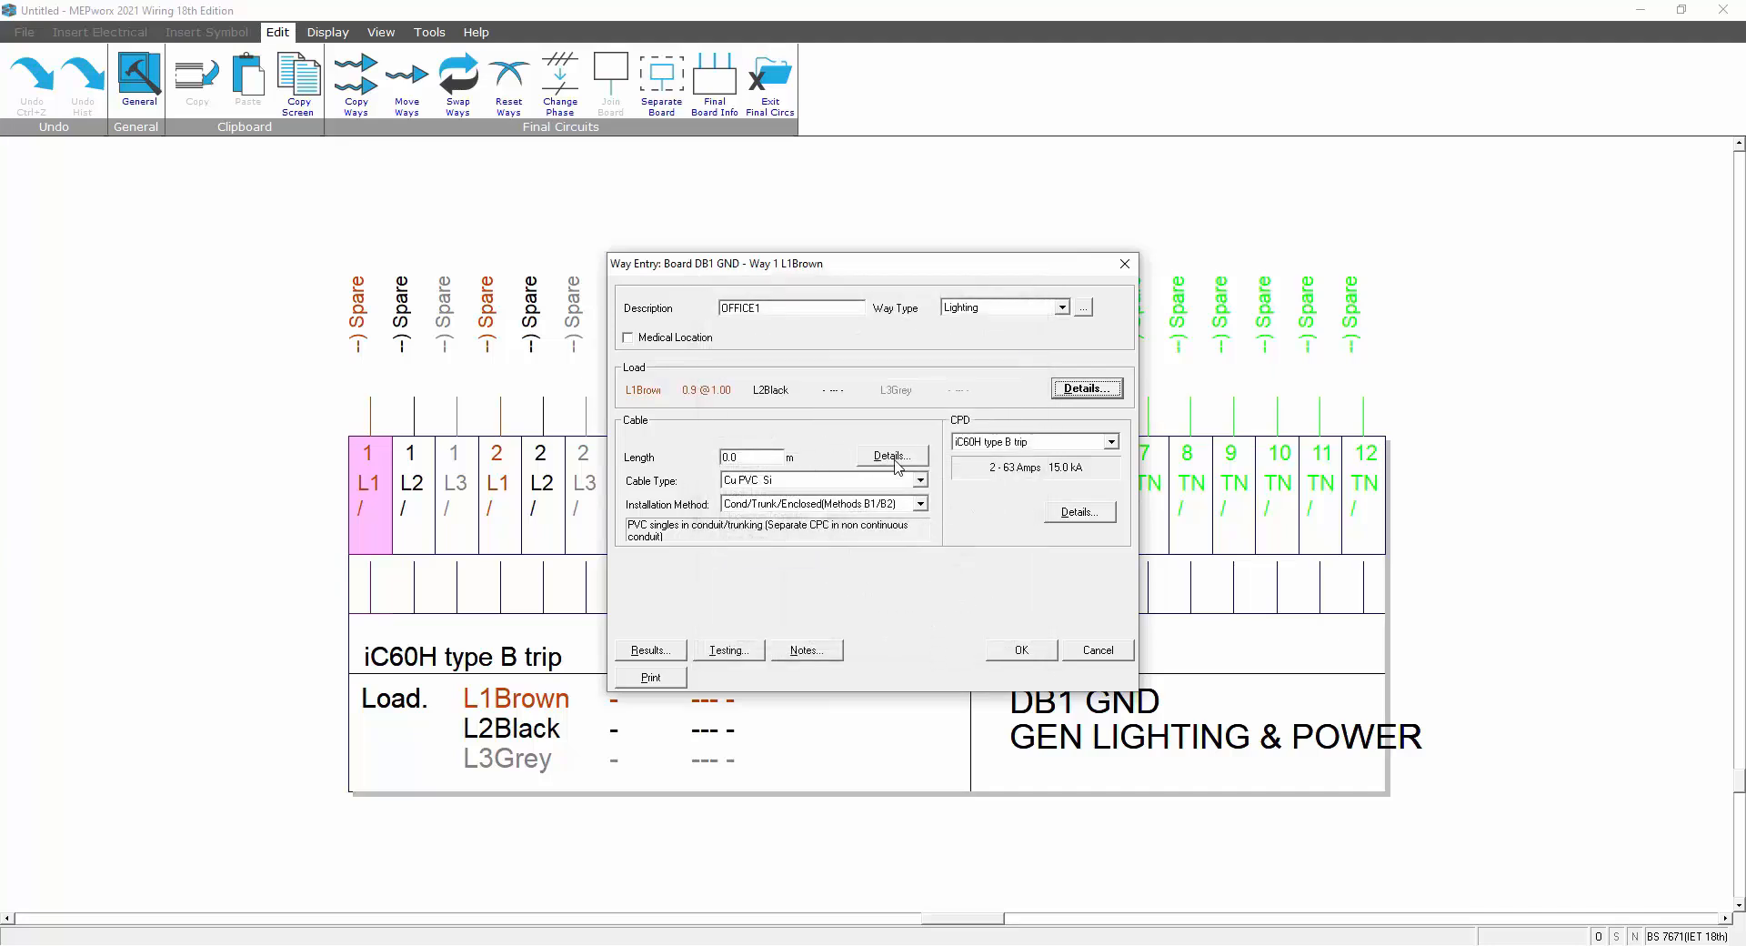
- Set the OFFICE1 cable length to 25 m, keeping Cu PVC Si cable and the Cond/Trunk/Enclosed (Methods B1/B2) installation method
{"action": "double_click", "coordinate": [735, 457]}
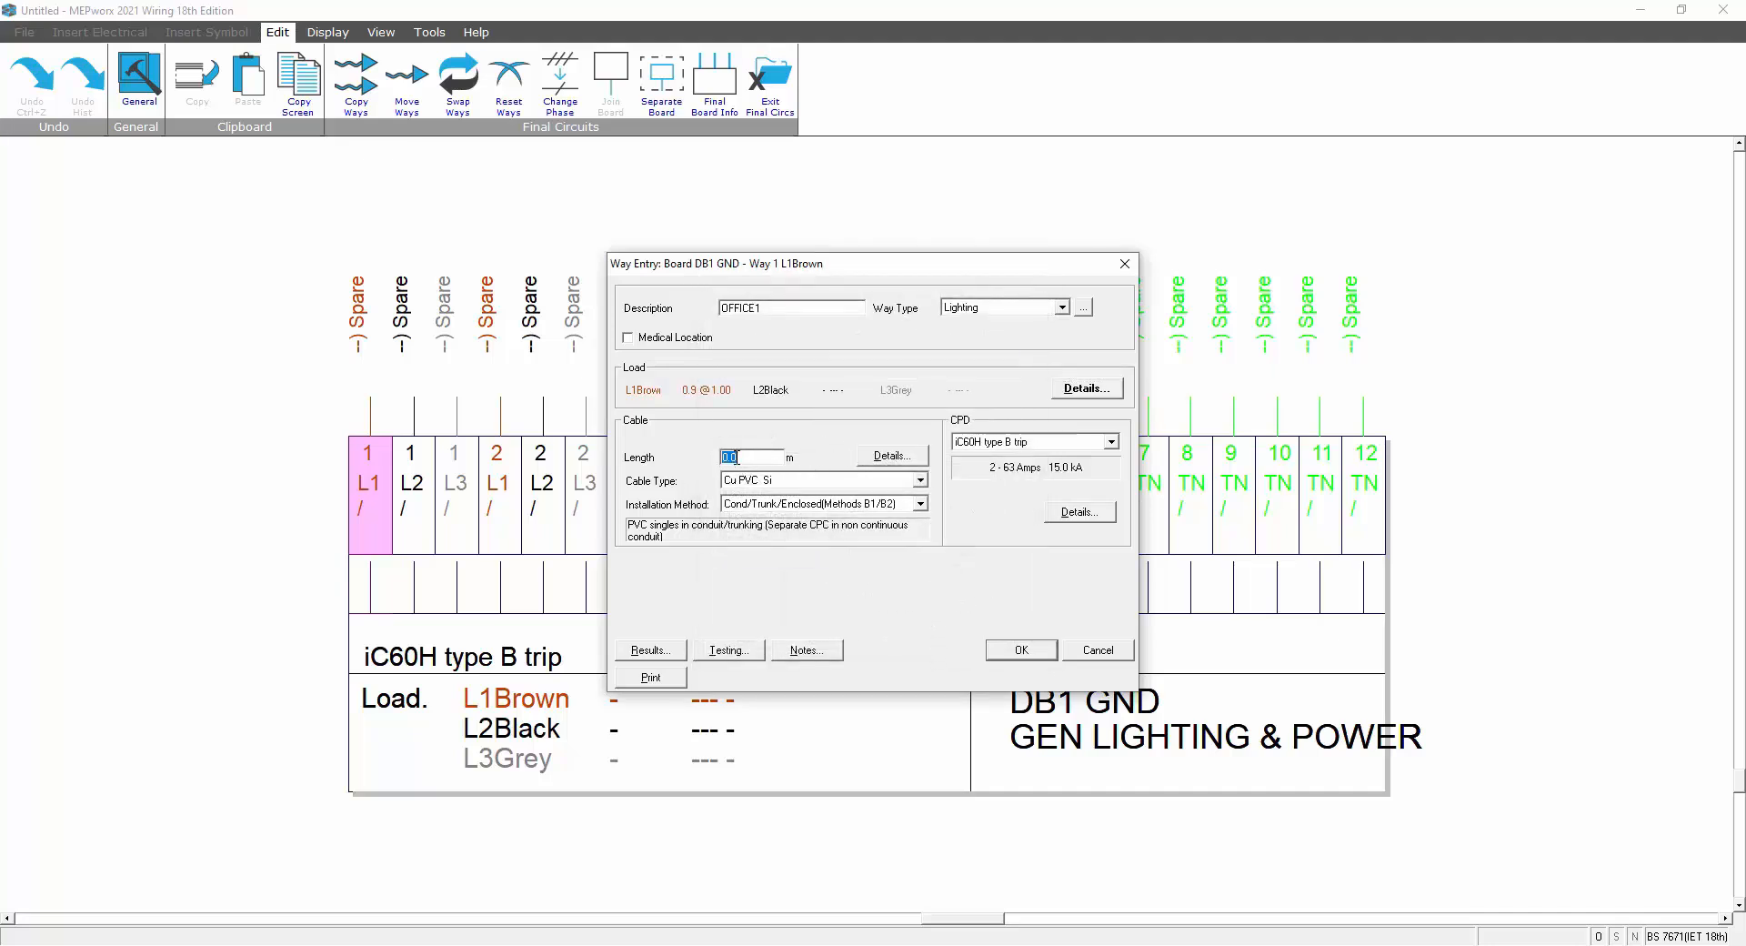
{"action": "type", "text": "25"}
{"action": "left_click", "coordinate": [920, 480]}
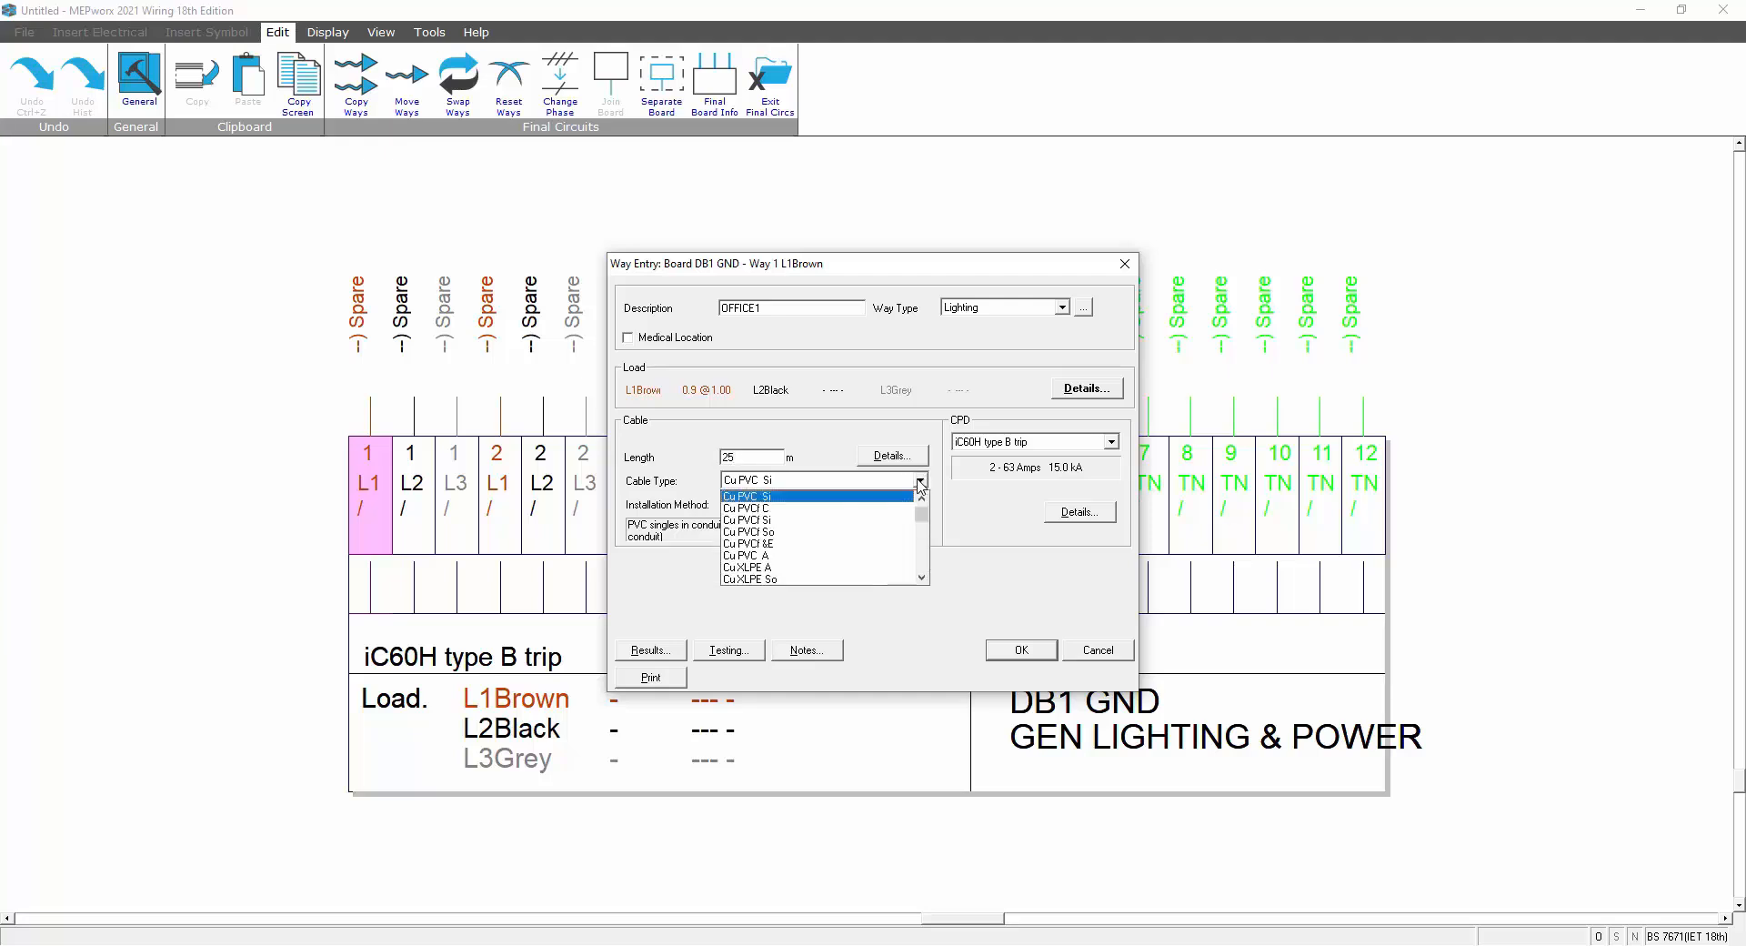
{"action": "left_click", "coordinate": [920, 485]}
{"action": "left_click", "coordinate": [922, 505]}
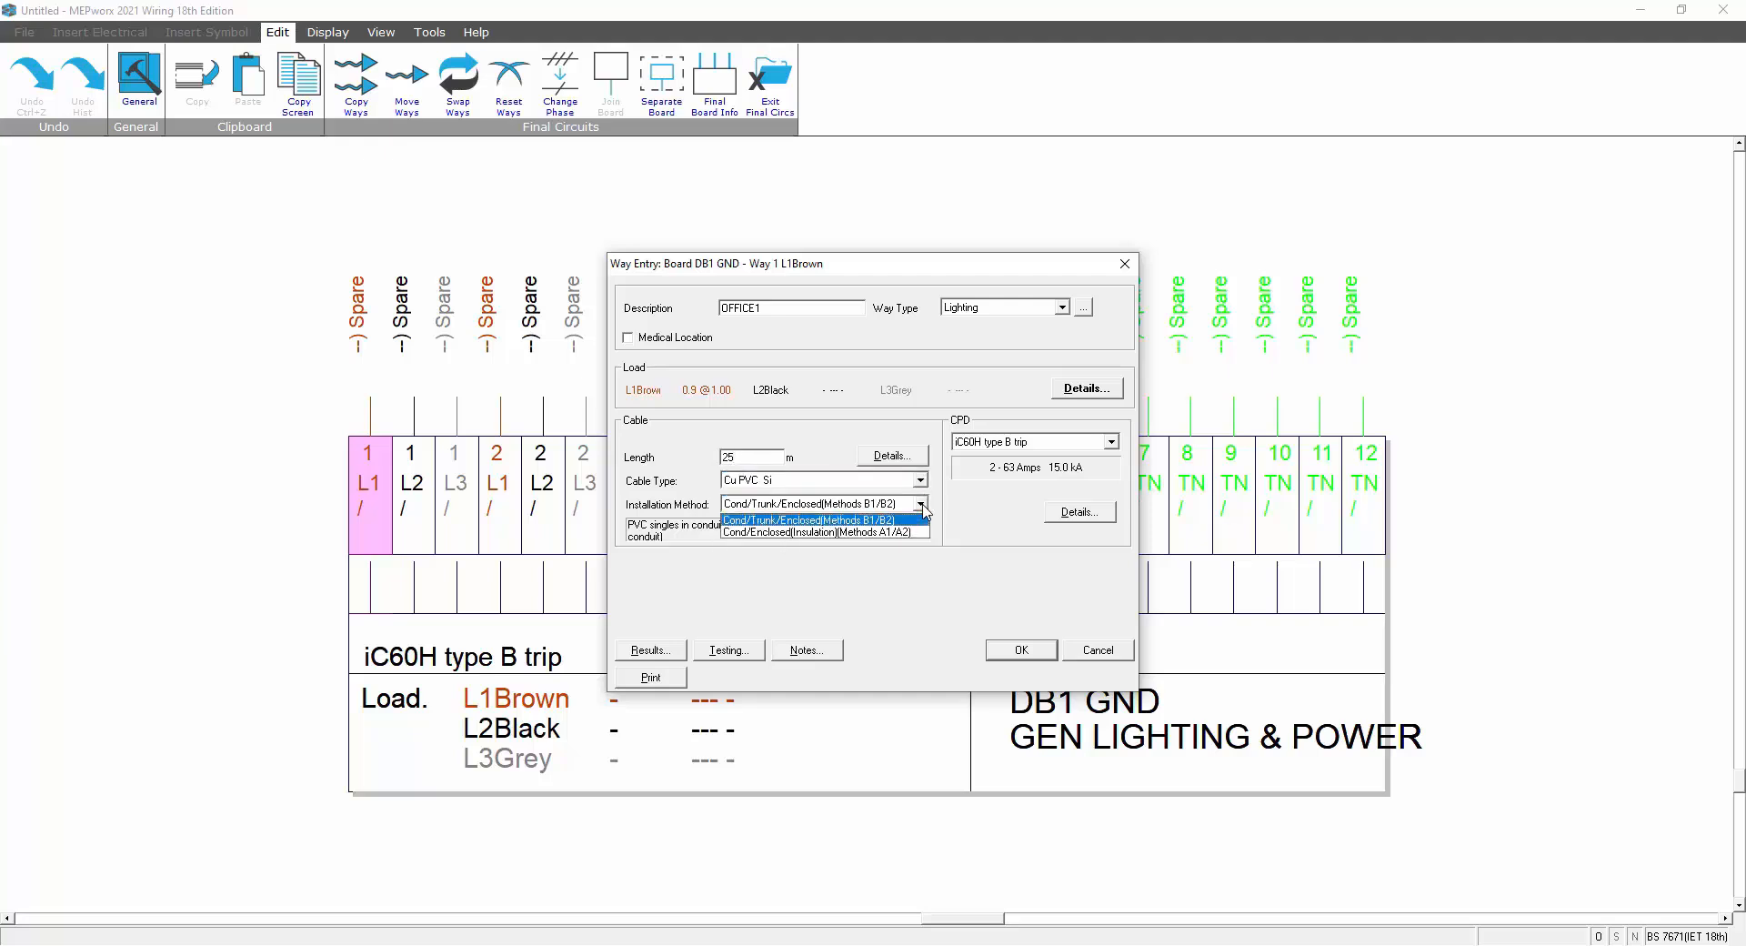
{"action": "left_click", "coordinate": [922, 507]}
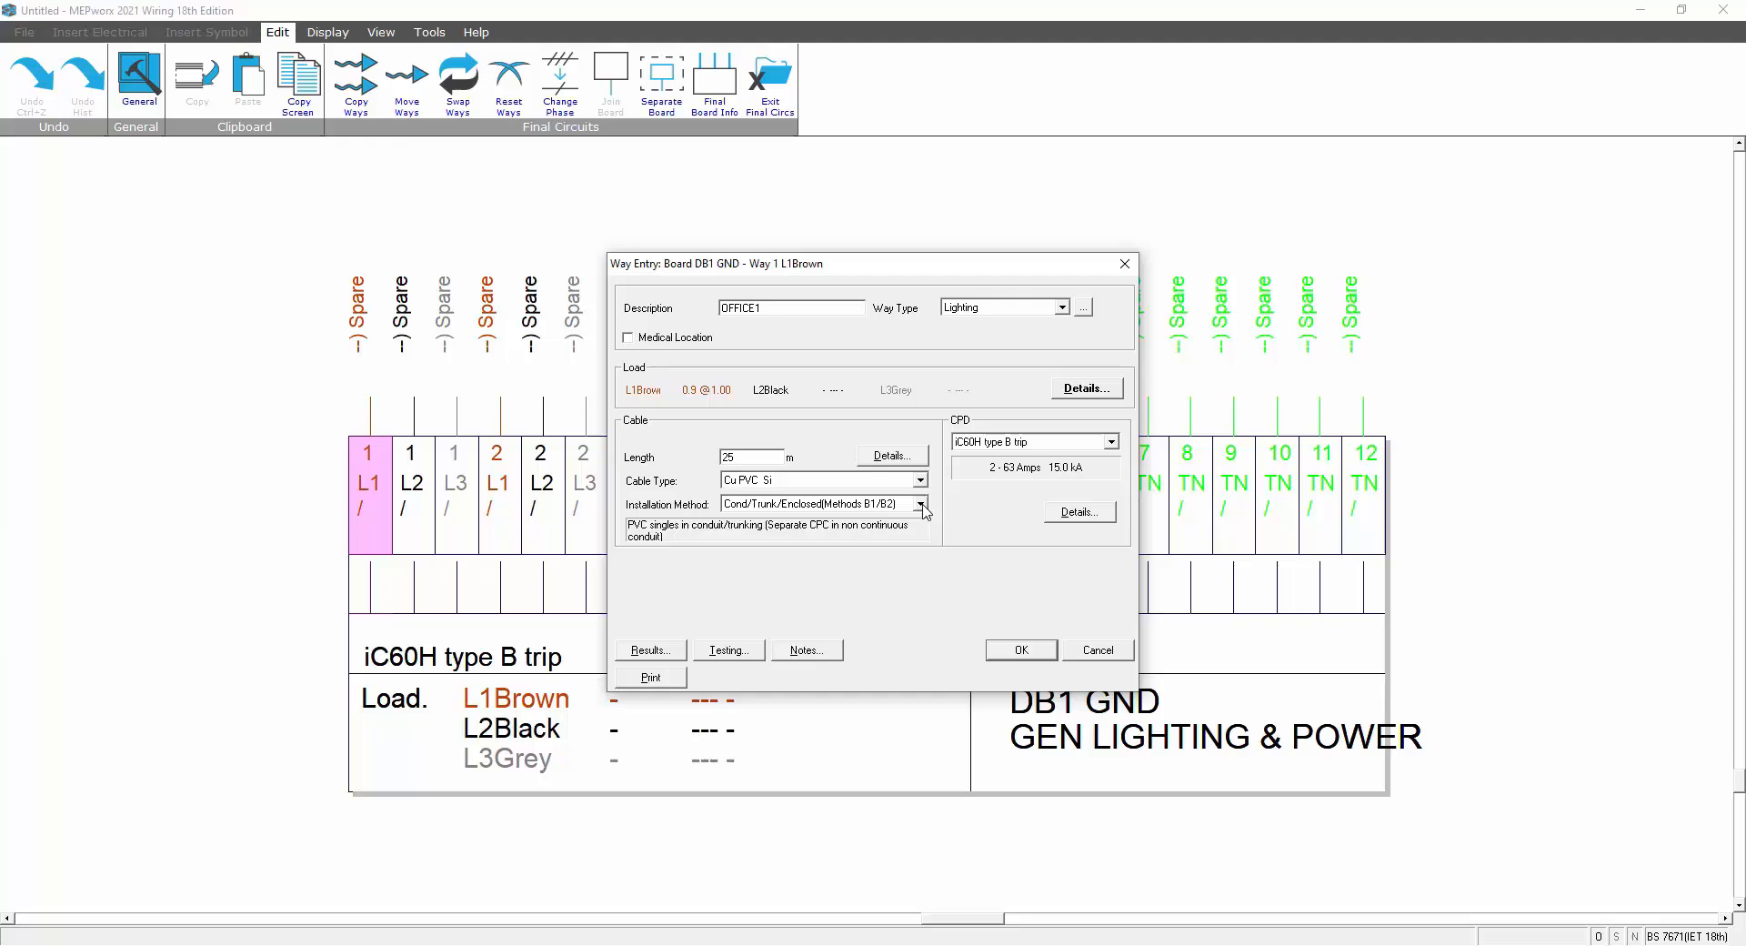
- Review the OFFICE1 detailed cable settings and calculated way results, and accept the way entry
{"action": "left_click", "coordinate": [894, 457]}
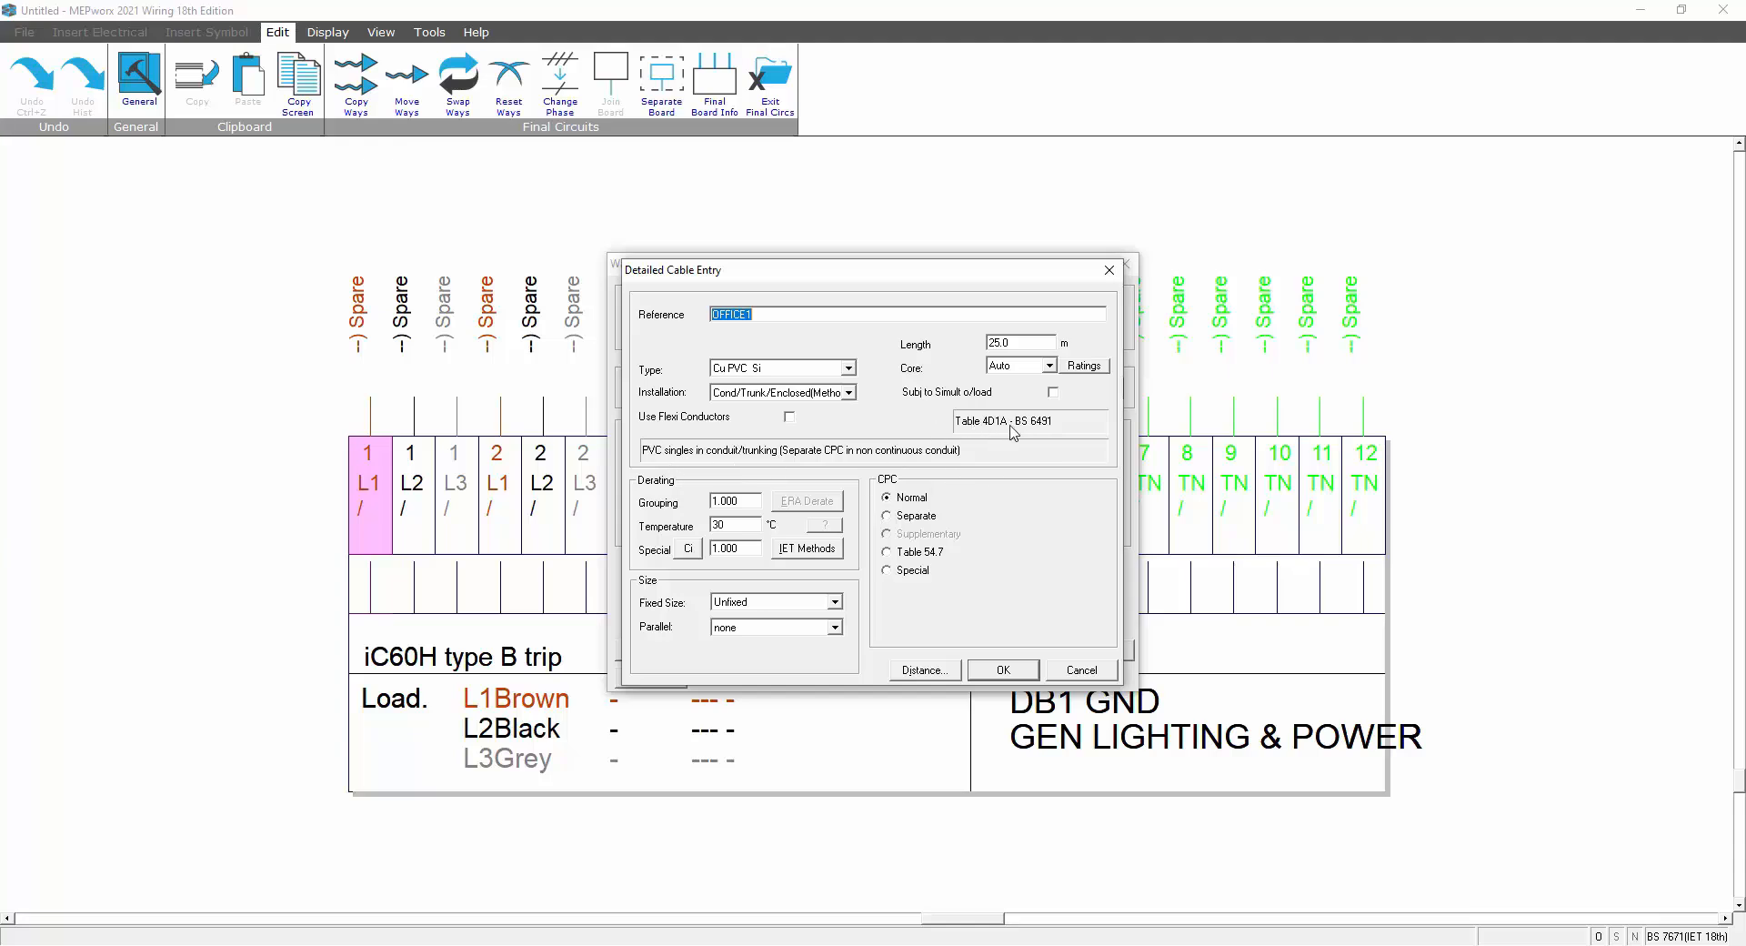
{"action": "left_click", "coordinate": [1008, 669]}
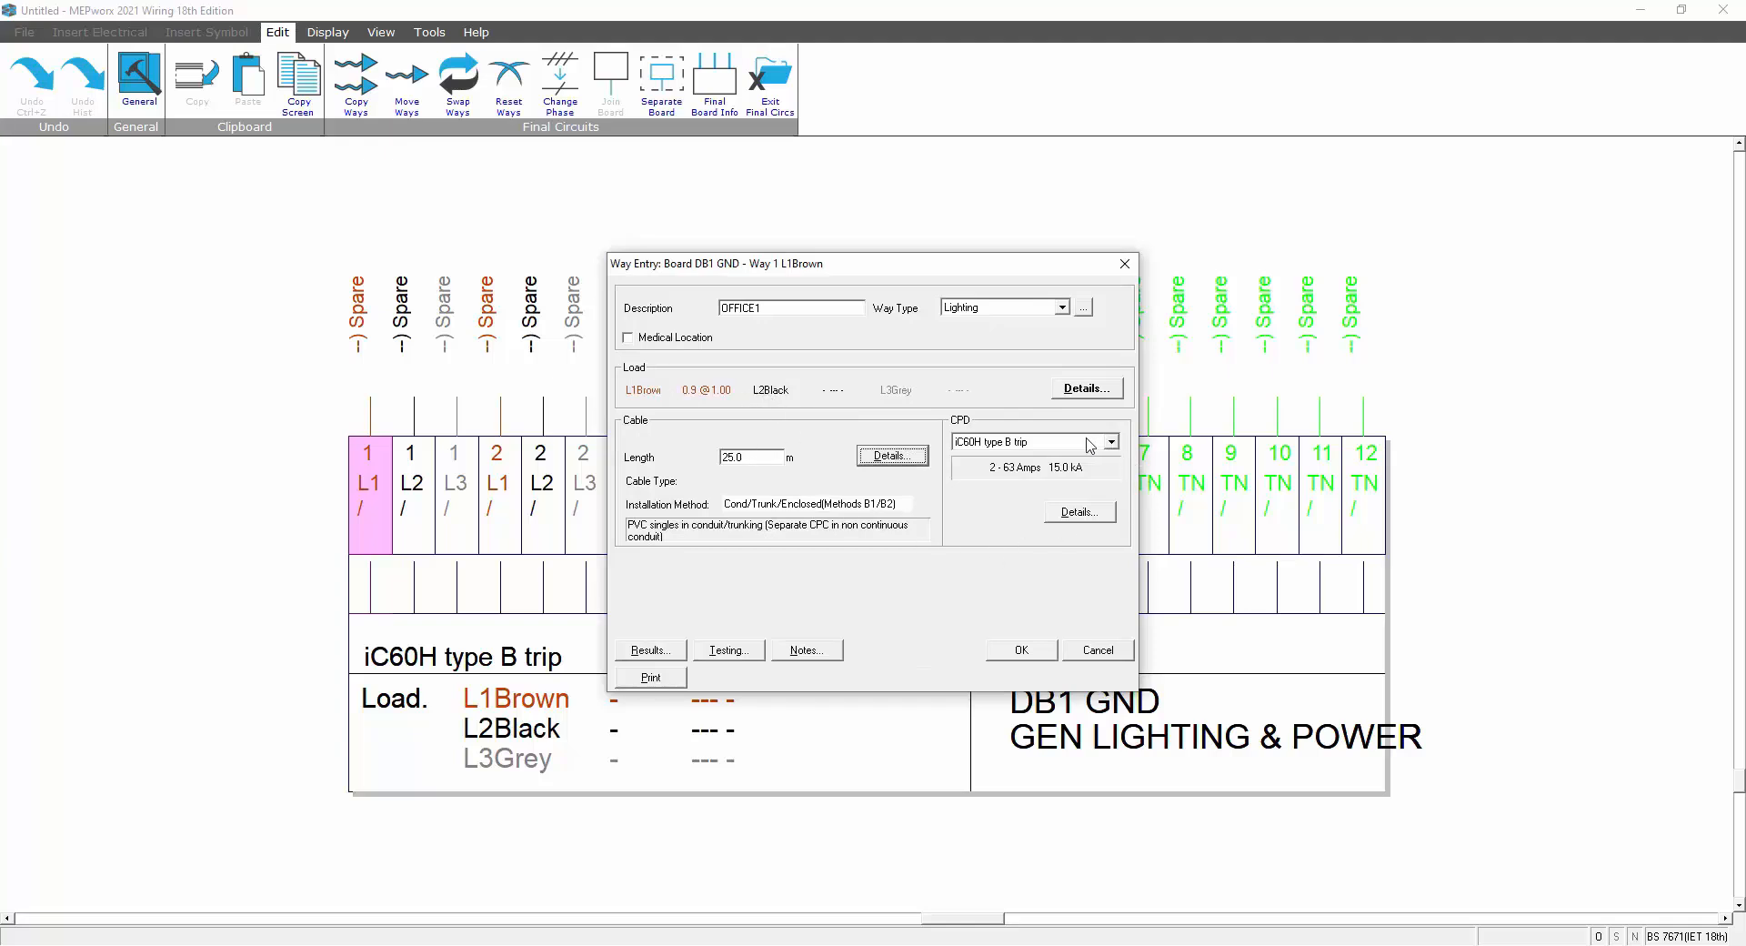
{"action": "left_click", "coordinate": [651, 651]}
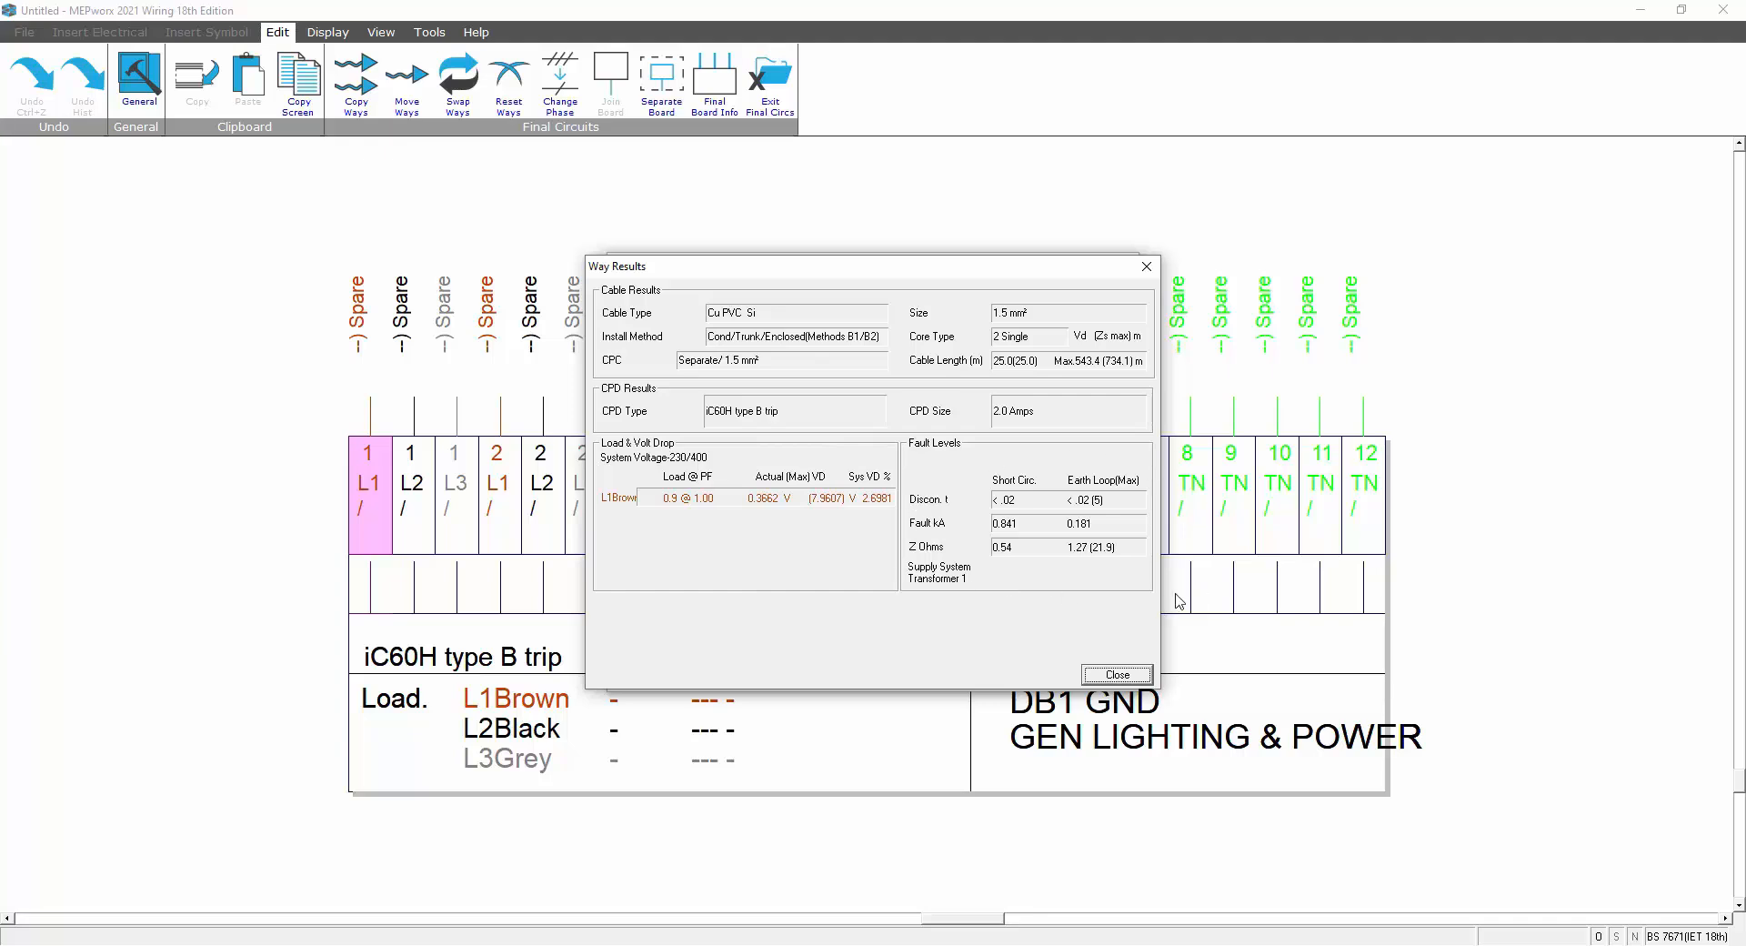
{"action": "left_click", "coordinate": [1115, 674]}
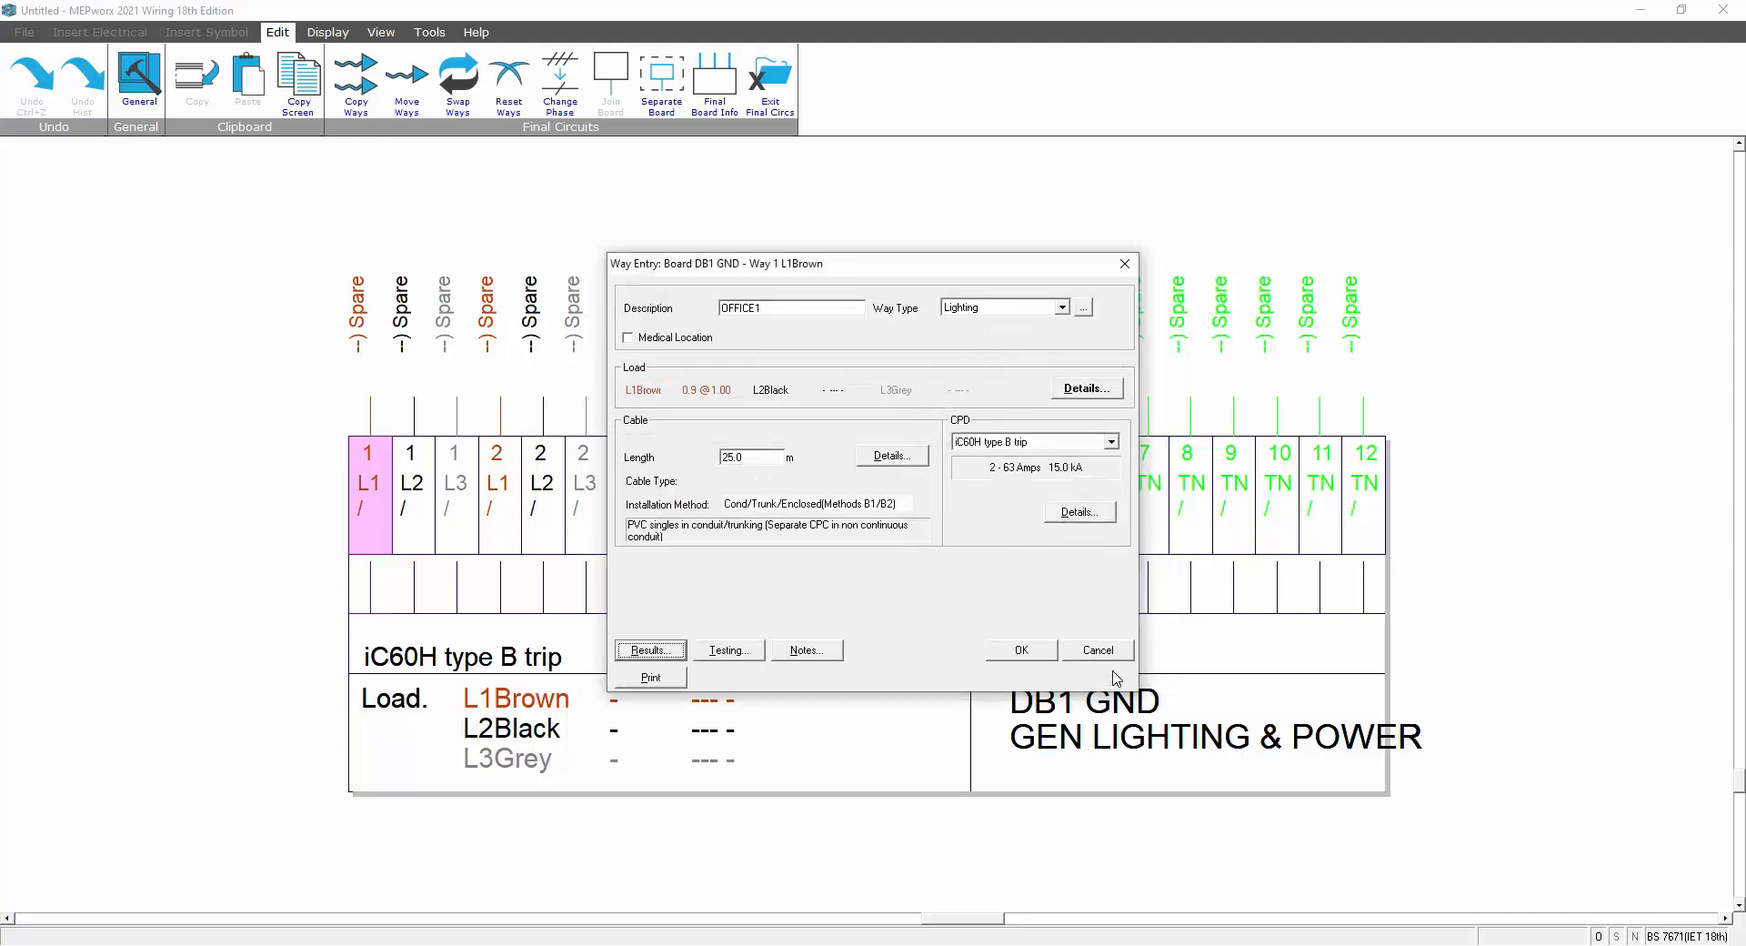
{"action": "left_click", "coordinate": [1026, 655]}
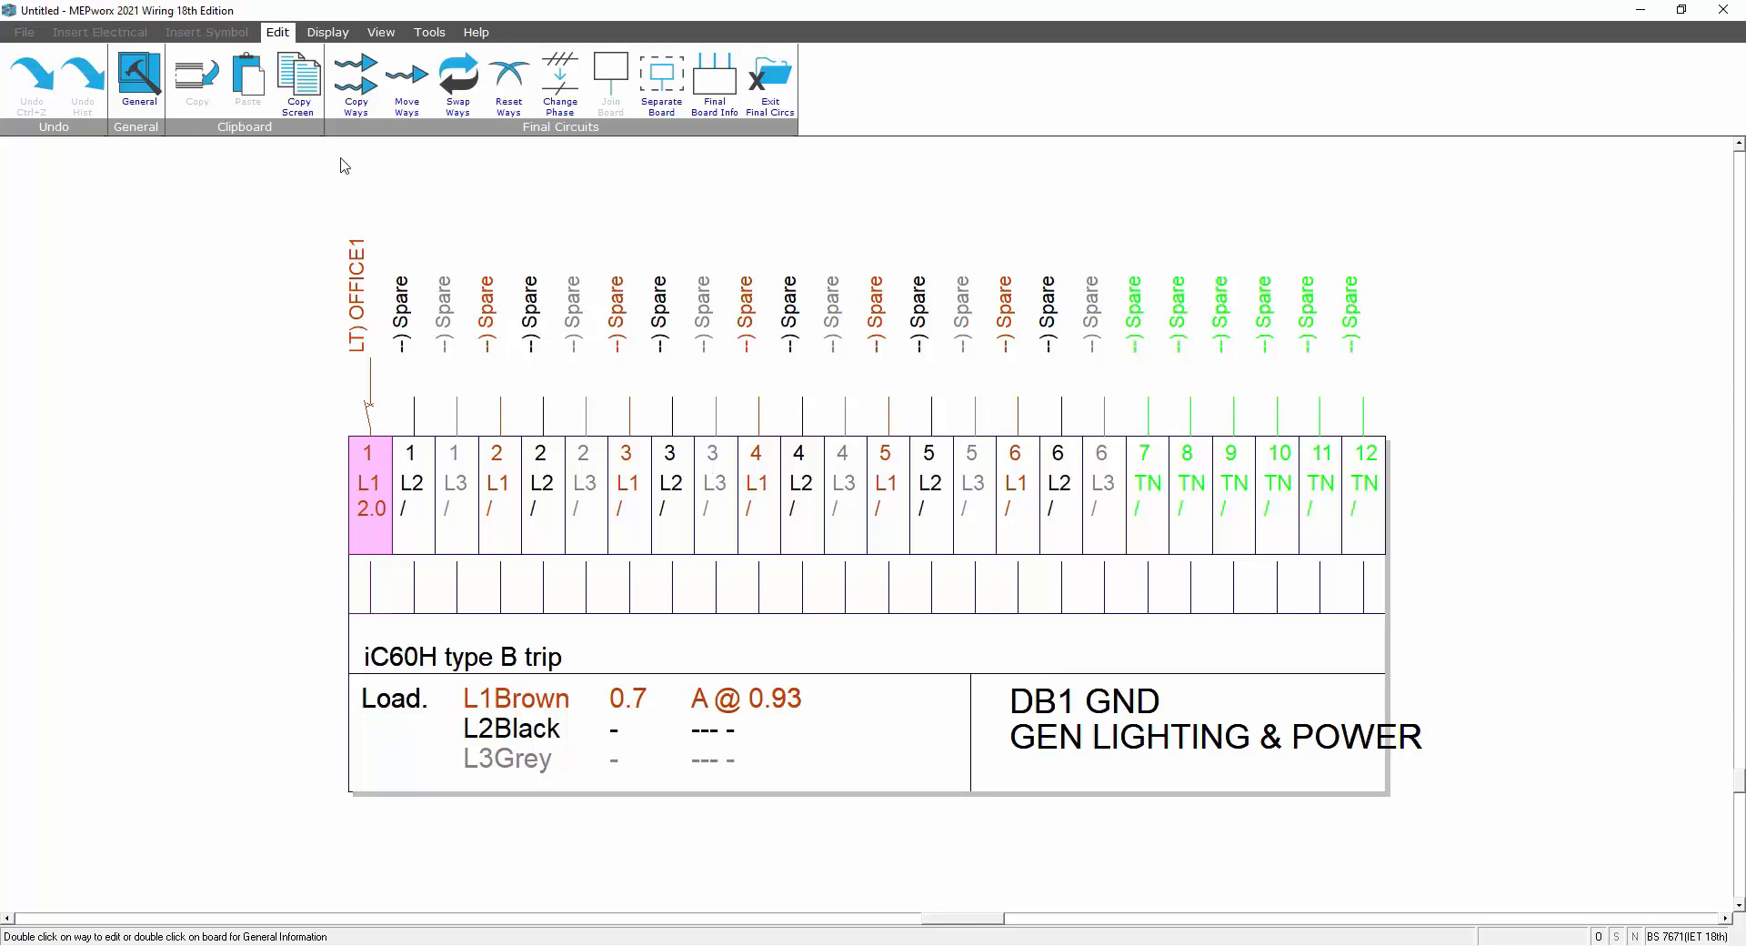
- Copy the OFFICE1 lighting way from way 1 L1 onto ways 1 L2, 1 L3, 2 L1 and 2 L2
{"action": "left_click", "coordinate": [356, 85]}
{"action": "left_click", "coordinate": [373, 494]}
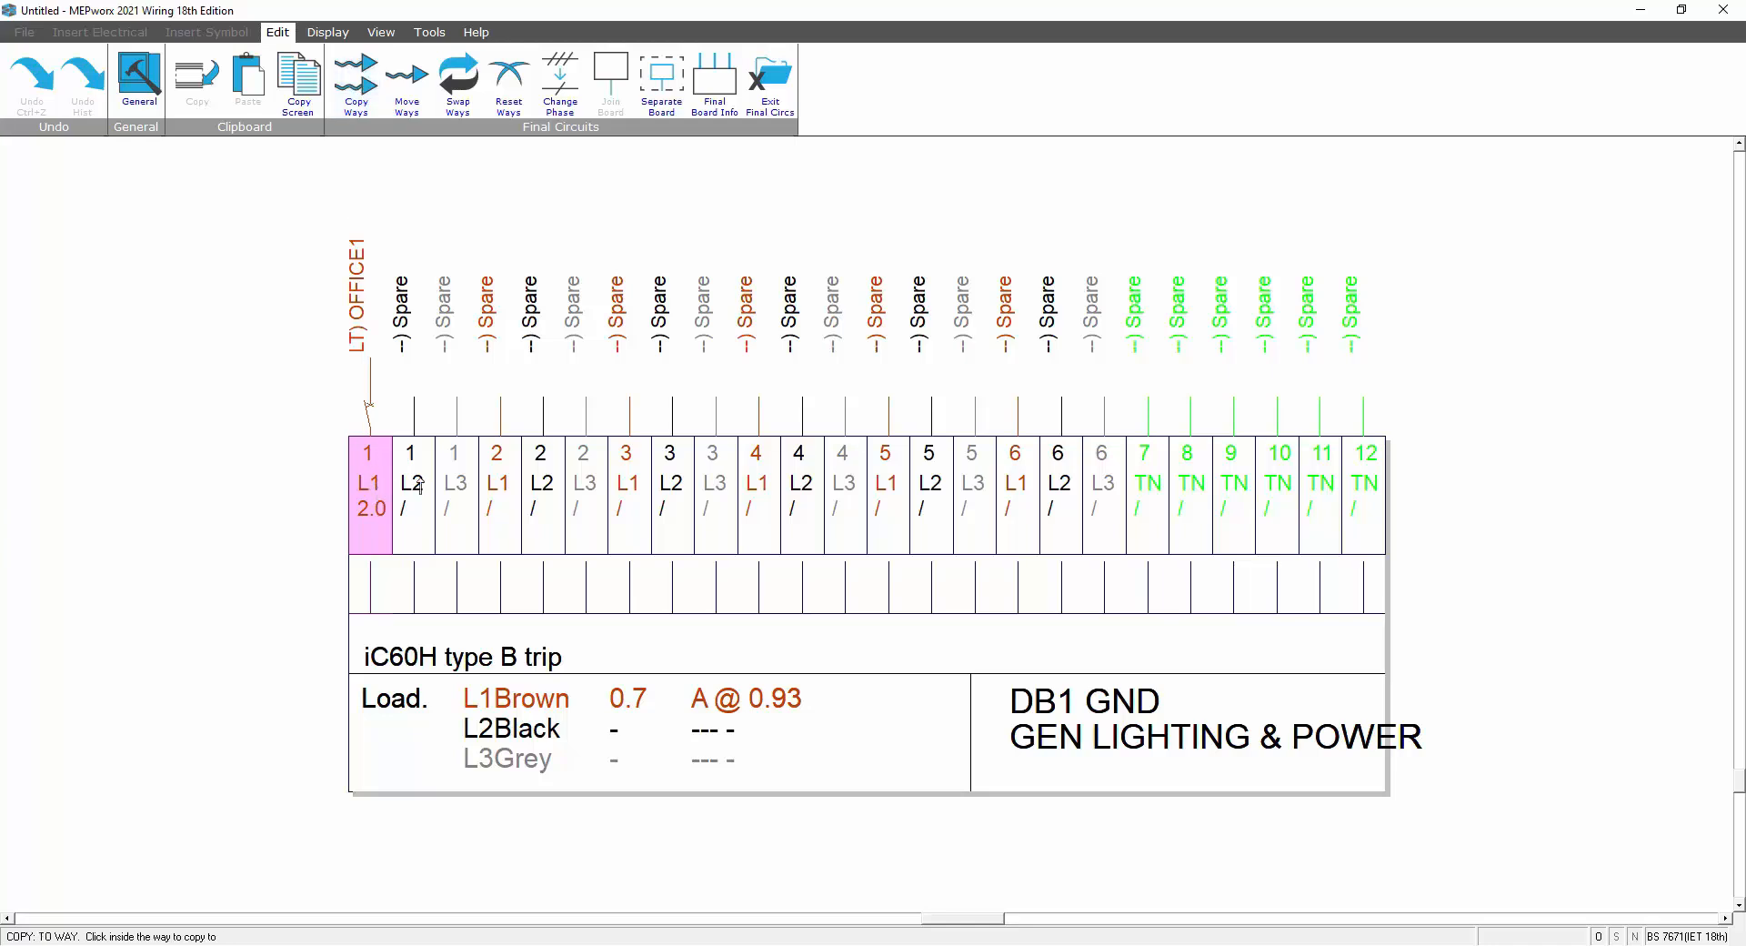
{"action": "left_click", "coordinate": [418, 487]}
{"action": "left_click", "coordinate": [411, 485]}
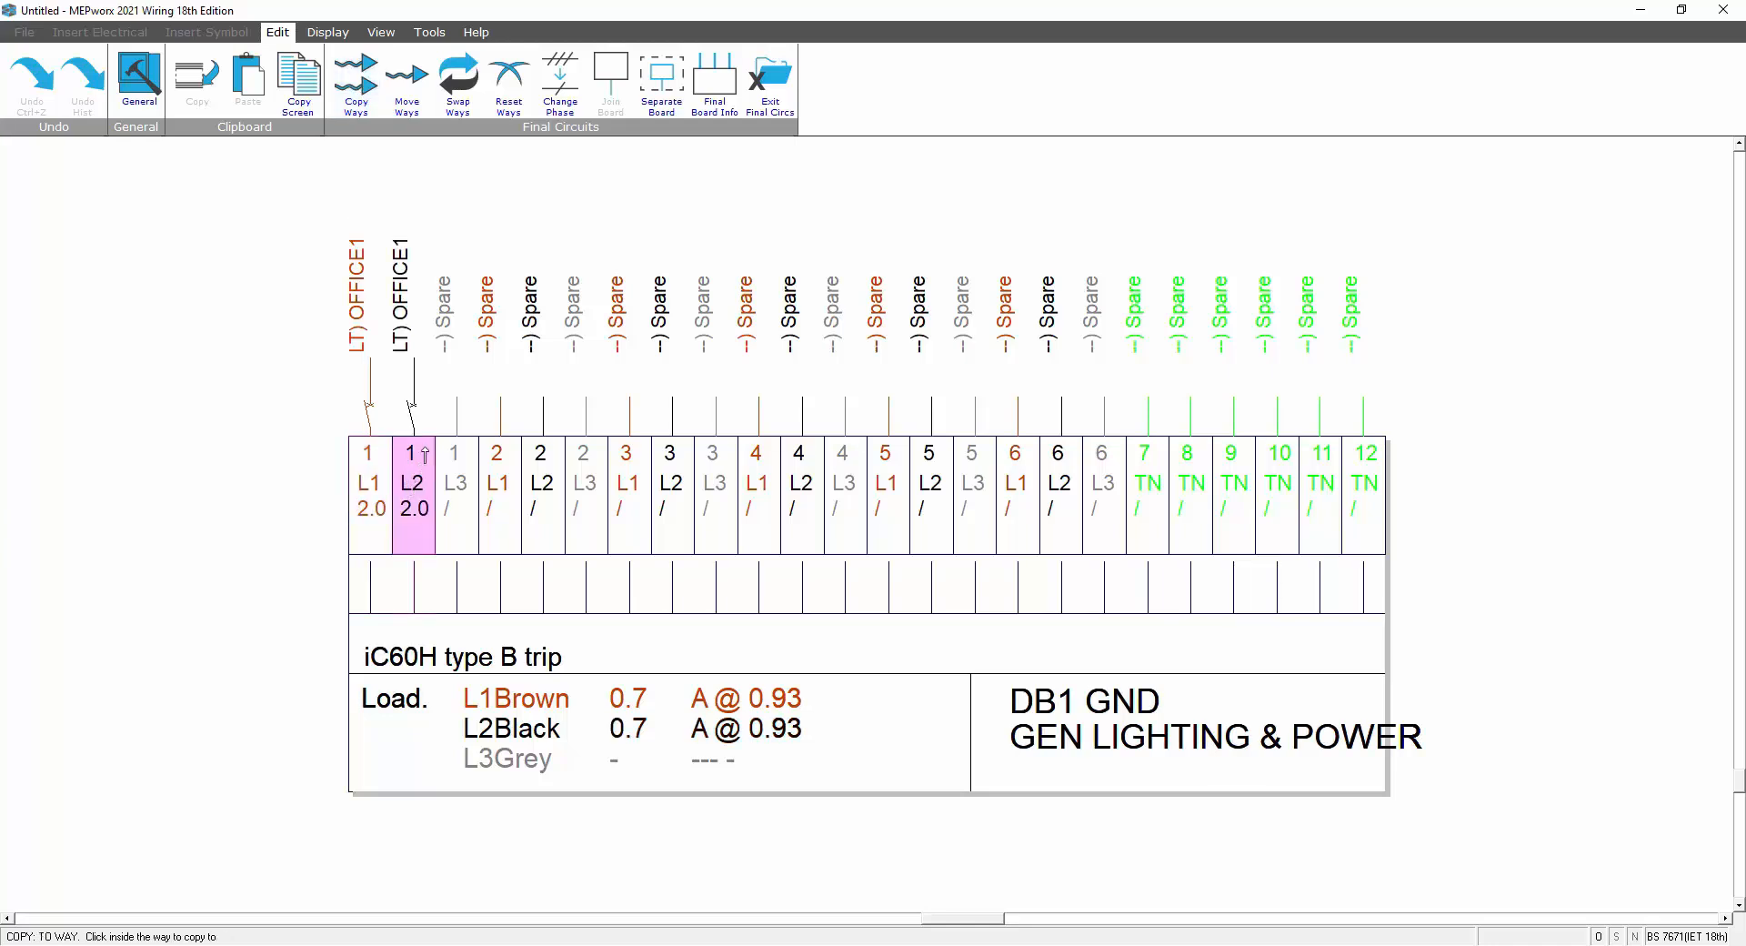
{"action": "left_click", "coordinate": [449, 482]}
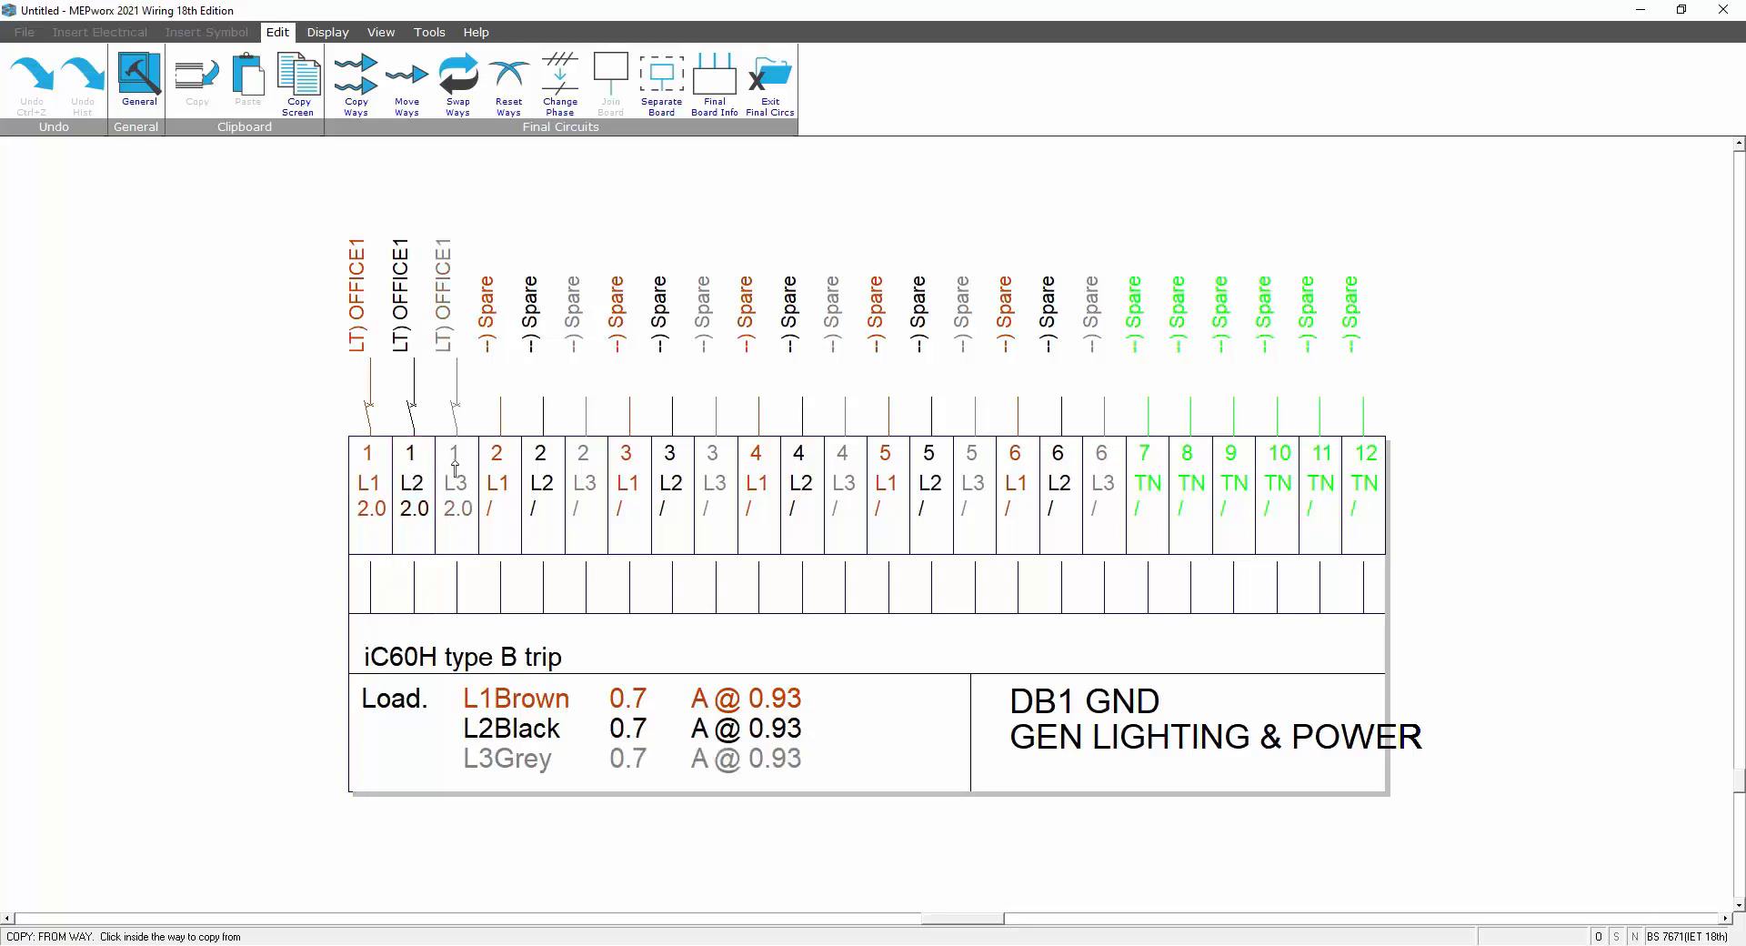
{"action": "left_click", "coordinate": [456, 468]}
{"action": "left_click", "coordinate": [492, 485]}
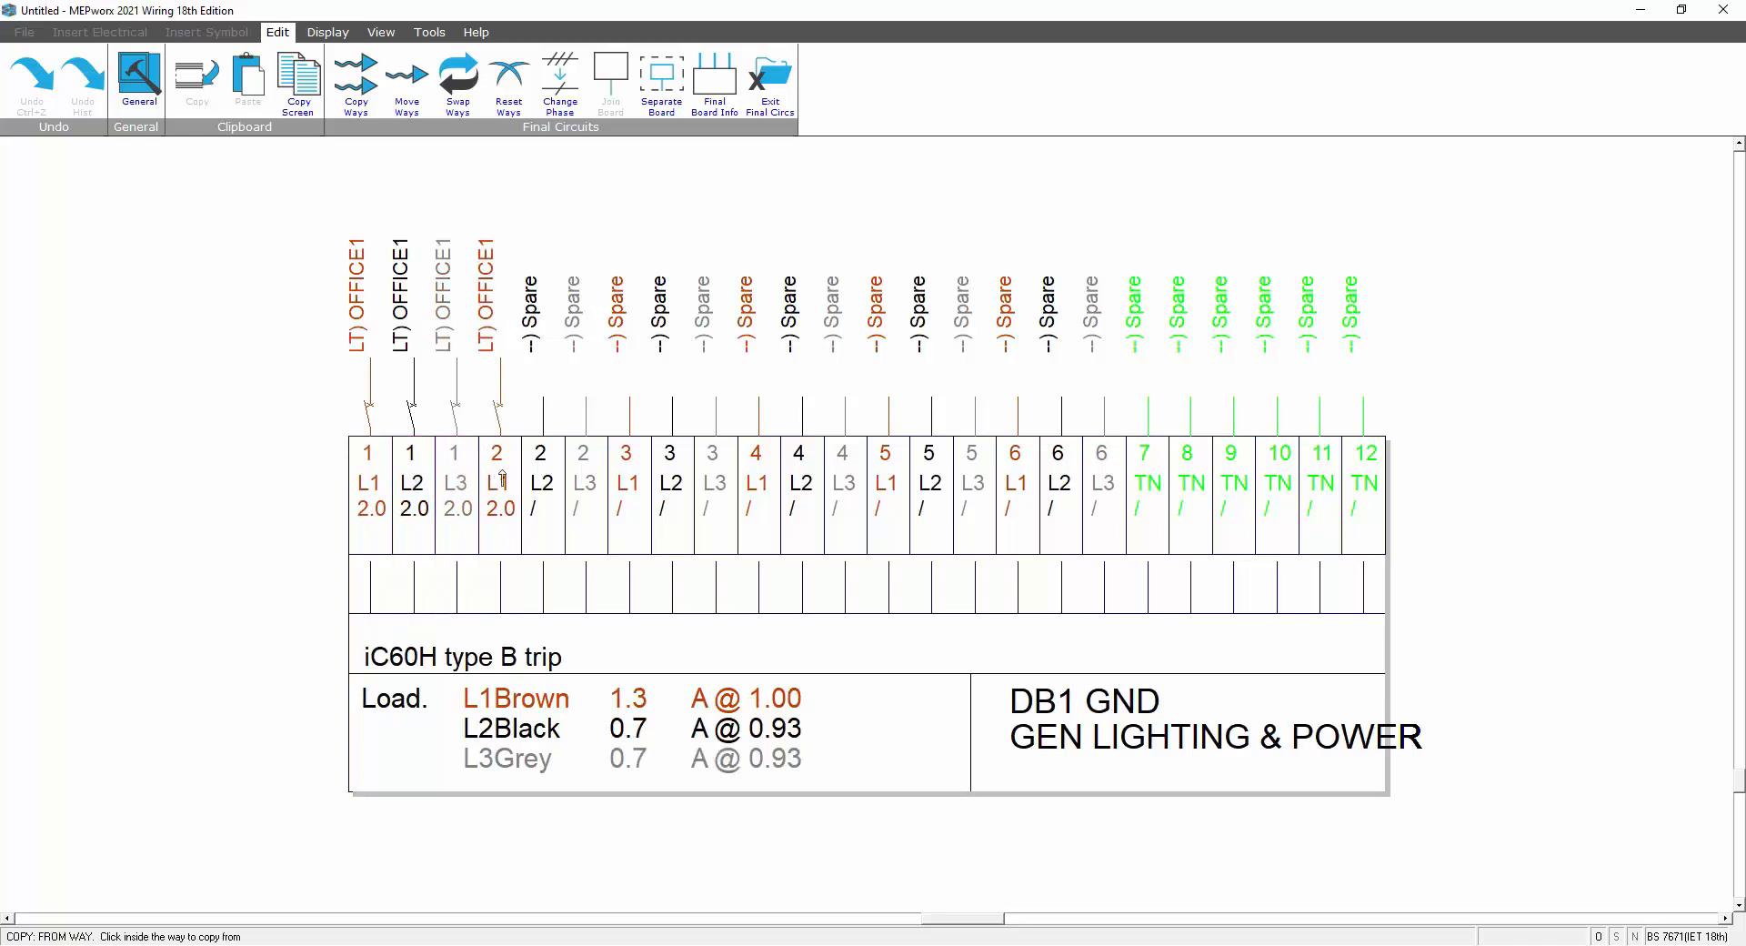
{"action": "left_click", "coordinate": [502, 478]}
{"action": "left_click", "coordinate": [537, 480]}
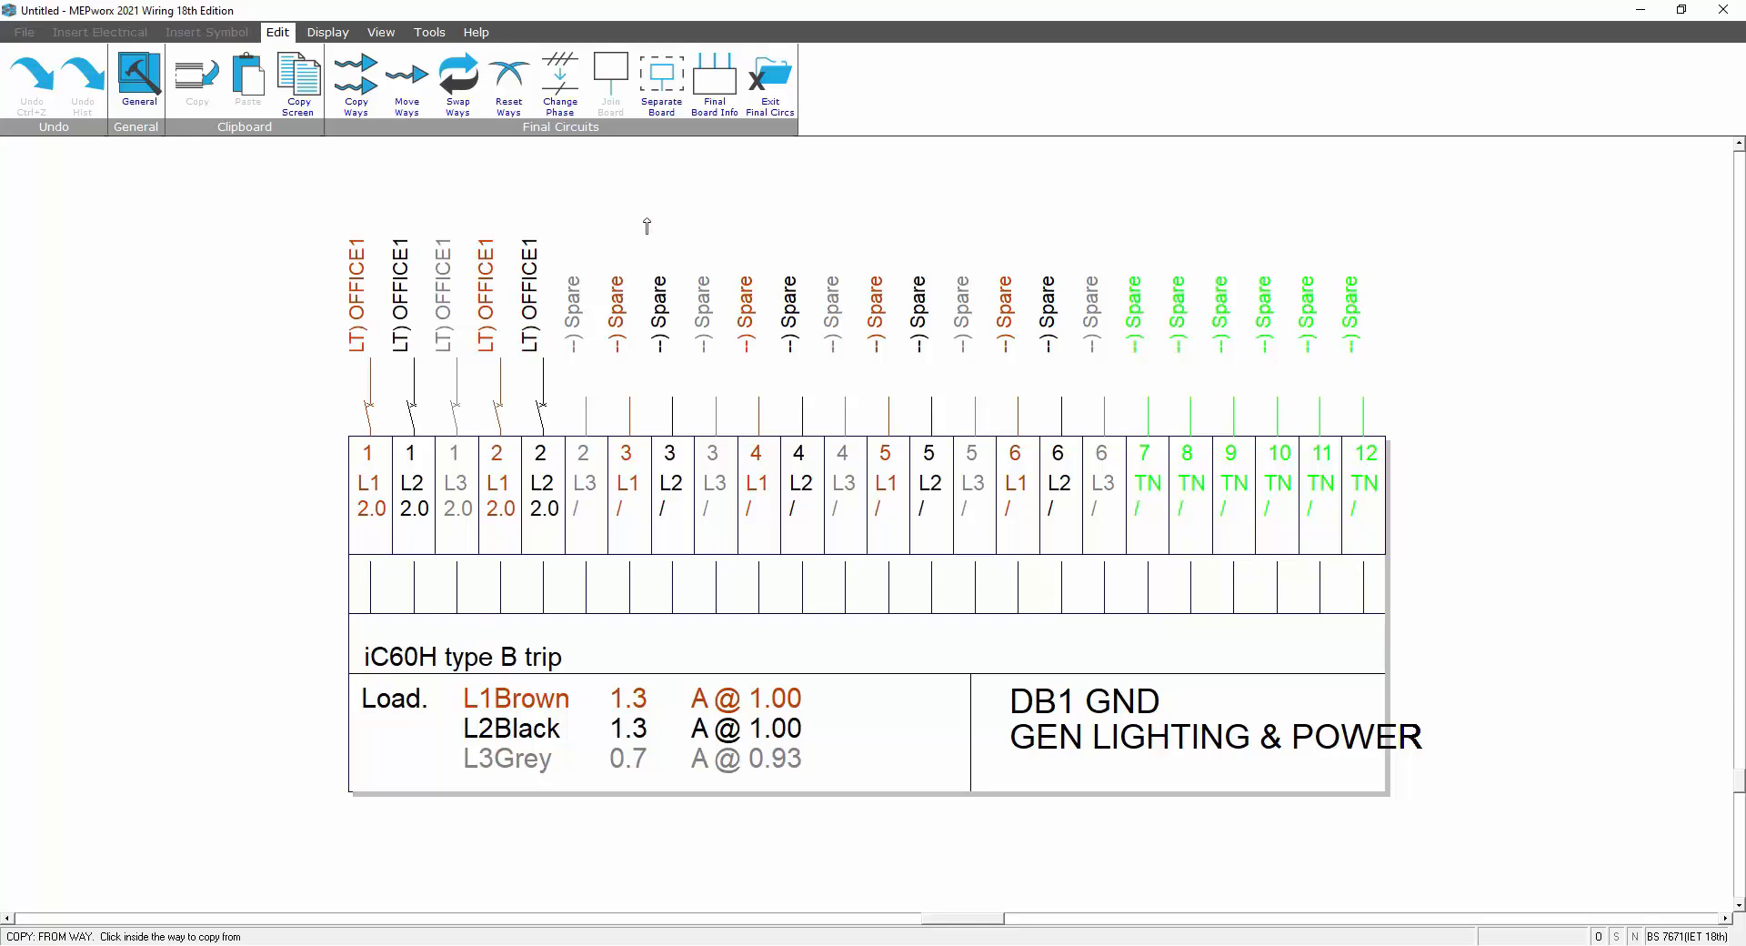
- Rename way 1 L2 as OFFICE2 and set its cable length to 30 m
{"action": "left_click", "coordinate": [416, 475]}
{"action": "double_click", "coordinate": [416, 475]}
{"action": "left_click", "coordinate": [770, 311]}
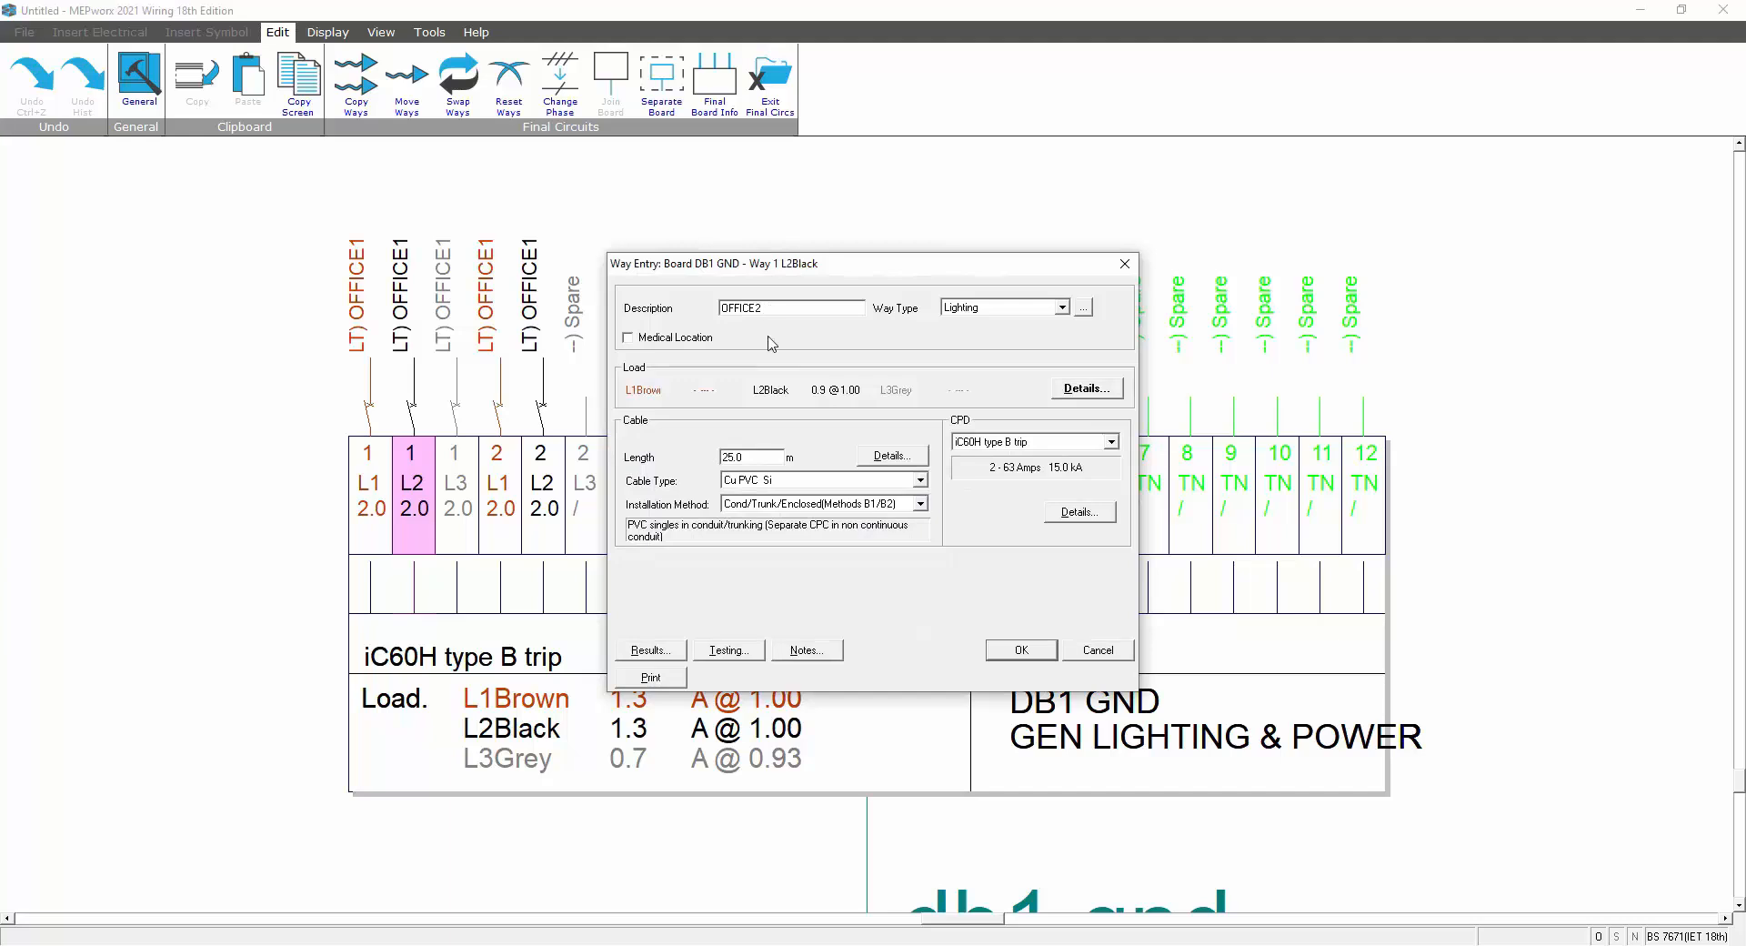
{"action": "double_click", "coordinate": [755, 458]}
{"action": "type", "text": "30"}
{"action": "left_click", "coordinate": [1021, 649]}
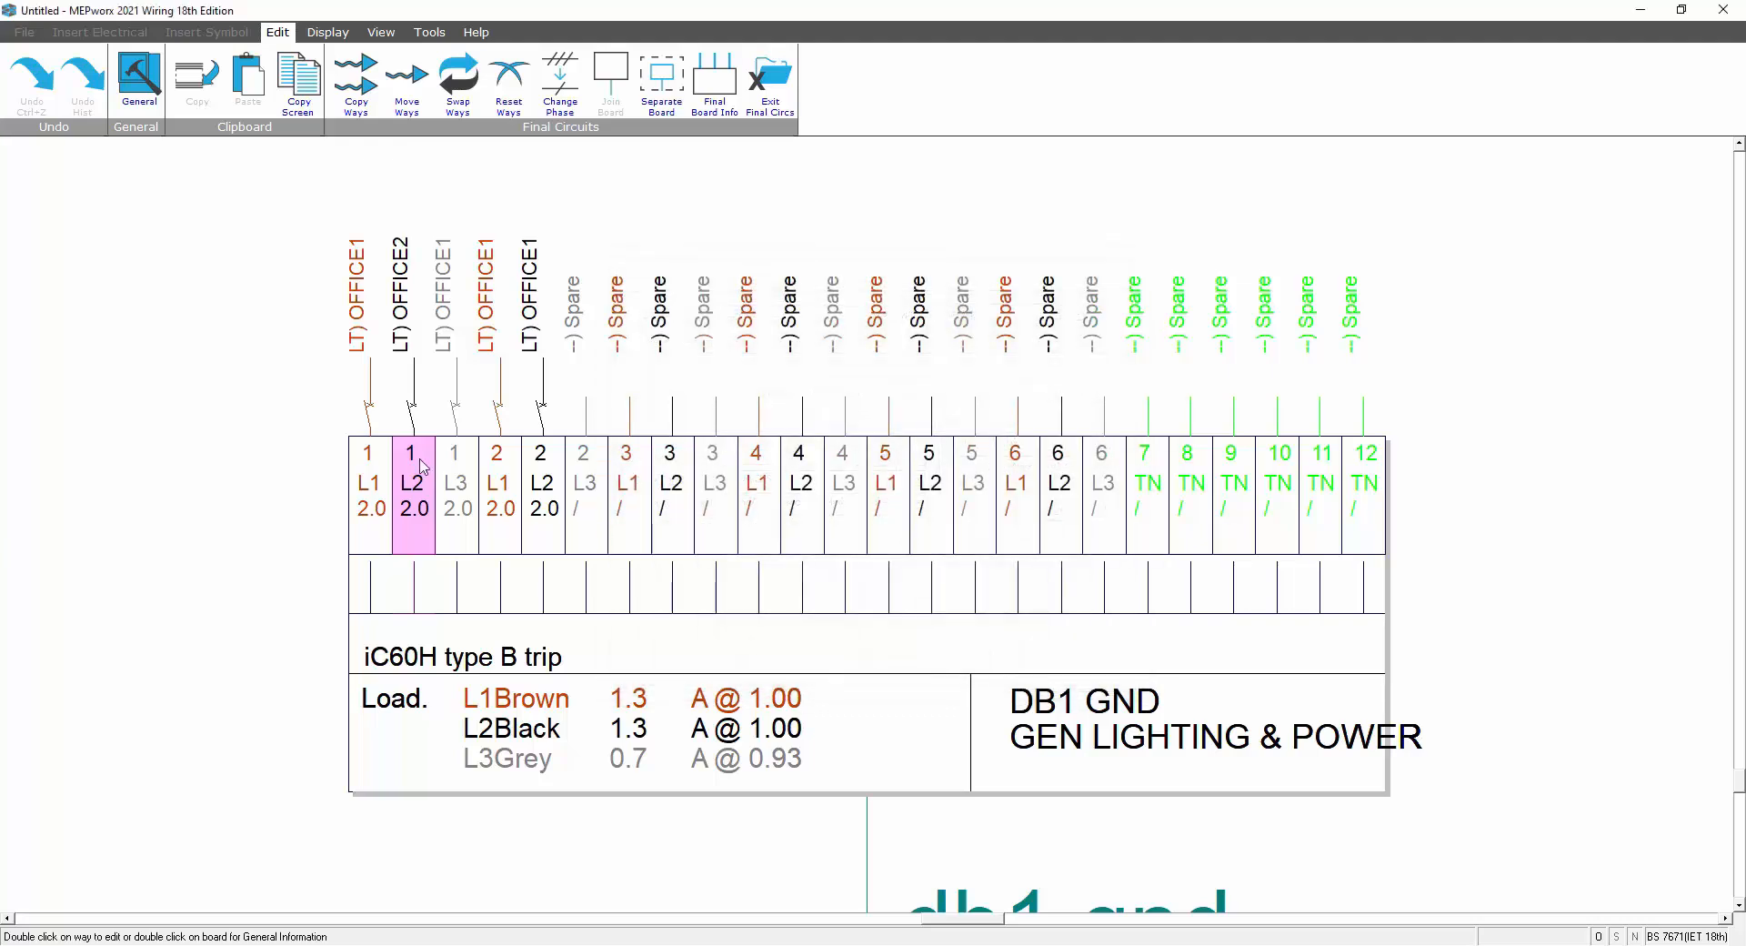
- Rename way 1 L3 as OFFICE3 and set its cable length to 45 m
{"action": "double_click", "coordinate": [462, 494]}
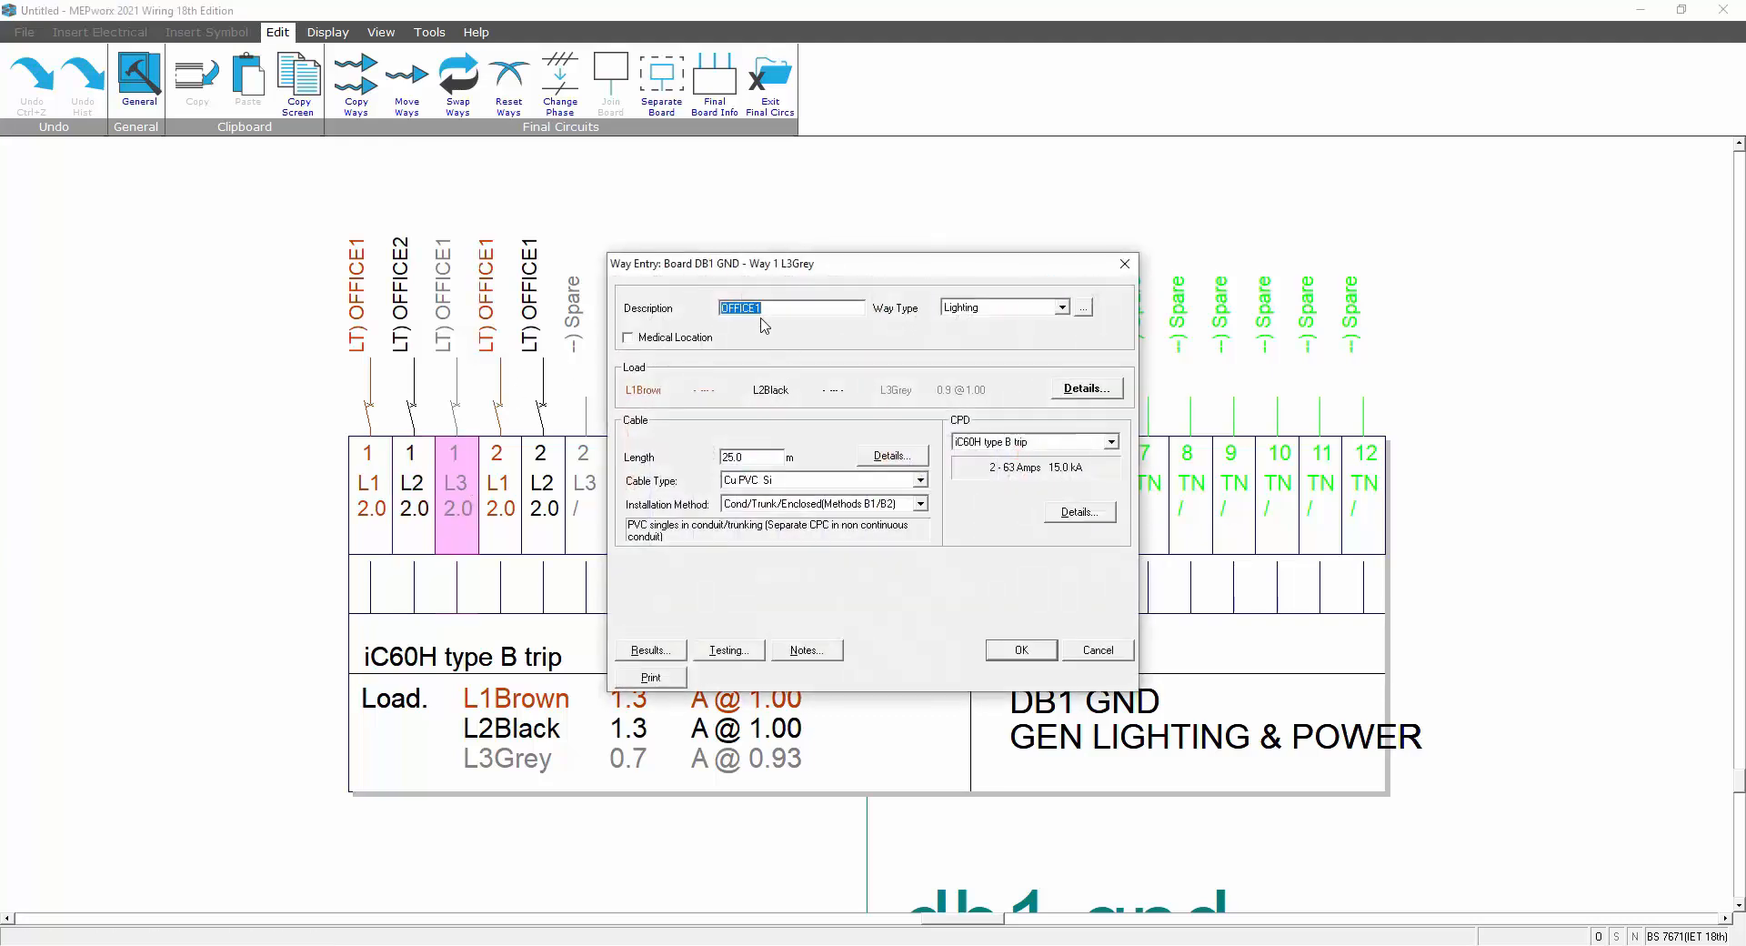
{"action": "left_click", "coordinate": [762, 311]}
{"action": "key", "text": "BackSpace"}
{"action": "double_click", "coordinate": [737, 457]}
{"action": "type", "text": "45"}
{"action": "left_click", "coordinate": [1022, 651]}
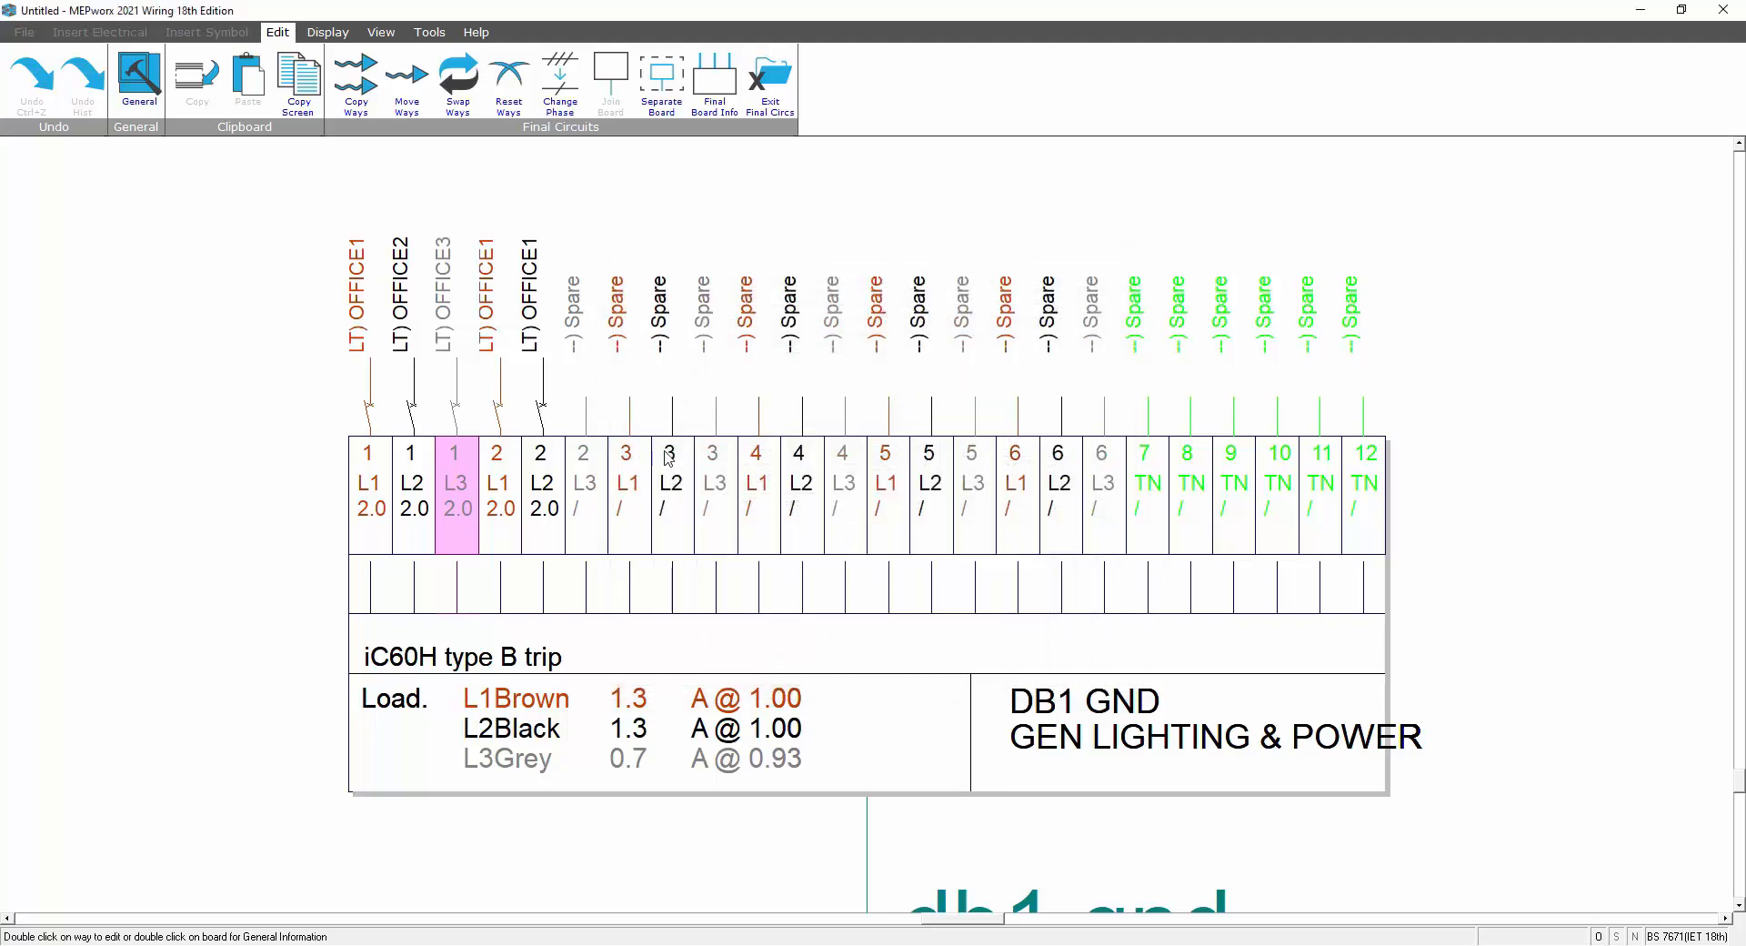
- Change the description of way 2 L1 to OFFICE4
{"action": "double_click", "coordinate": [498, 470]}
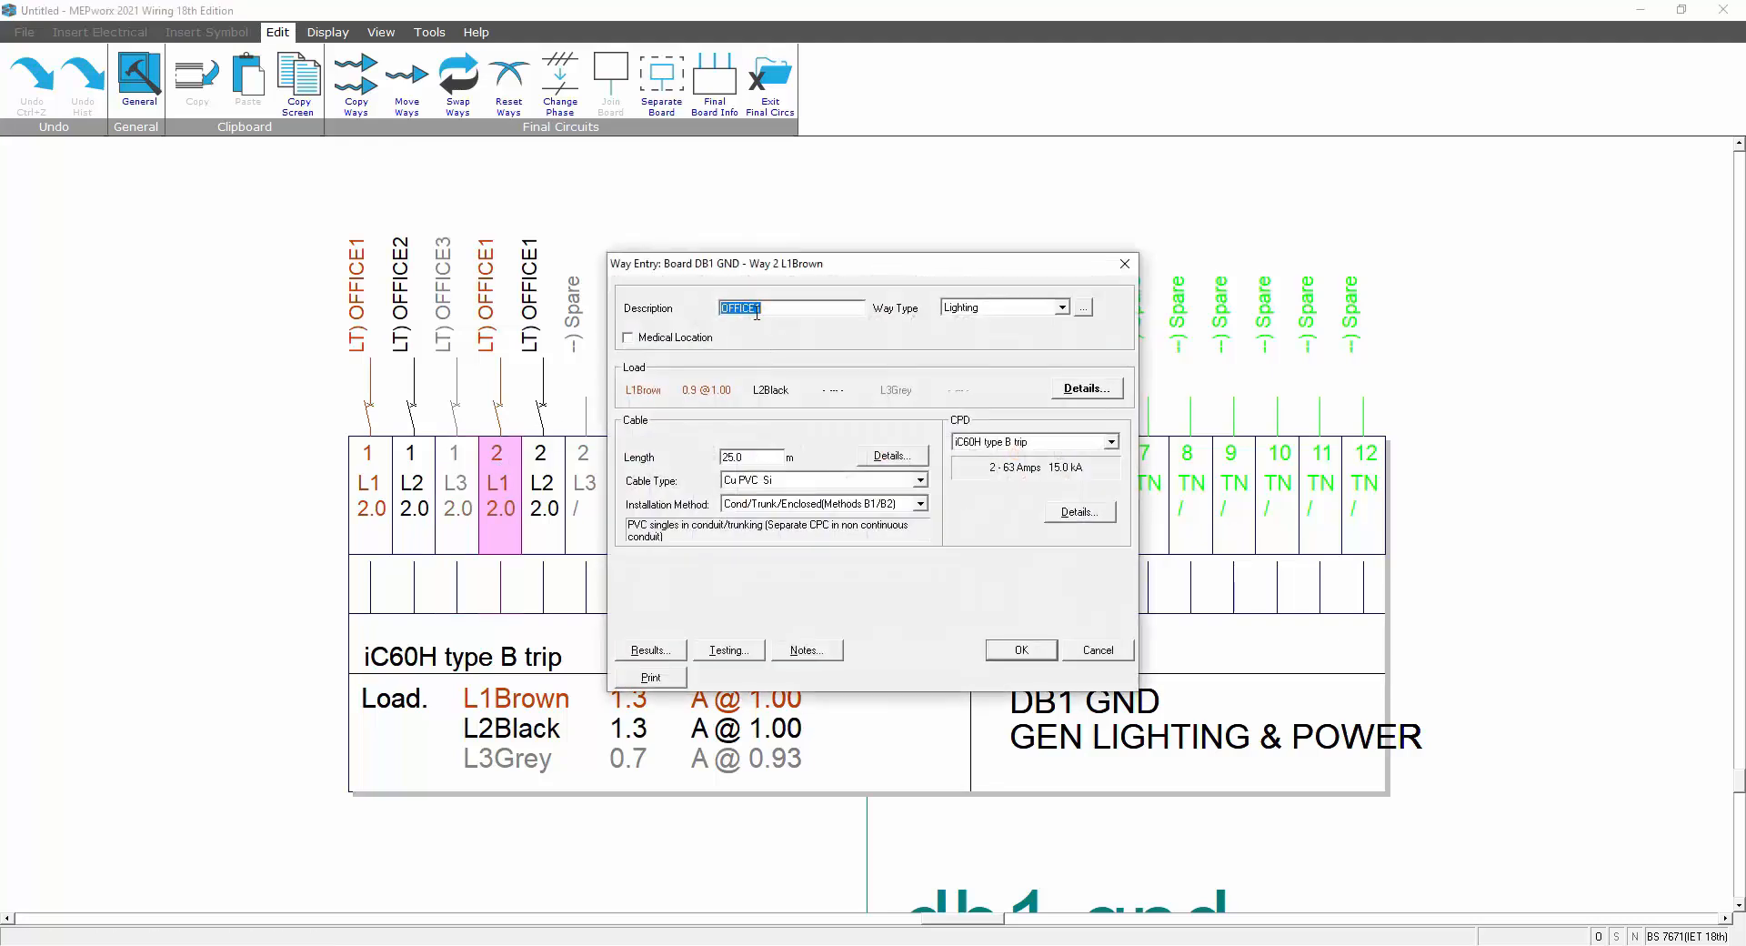
{"action": "left_click", "coordinate": [762, 310]}
{"action": "type", "text": "4"}
{"action": "left_click", "coordinate": [1022, 650]}
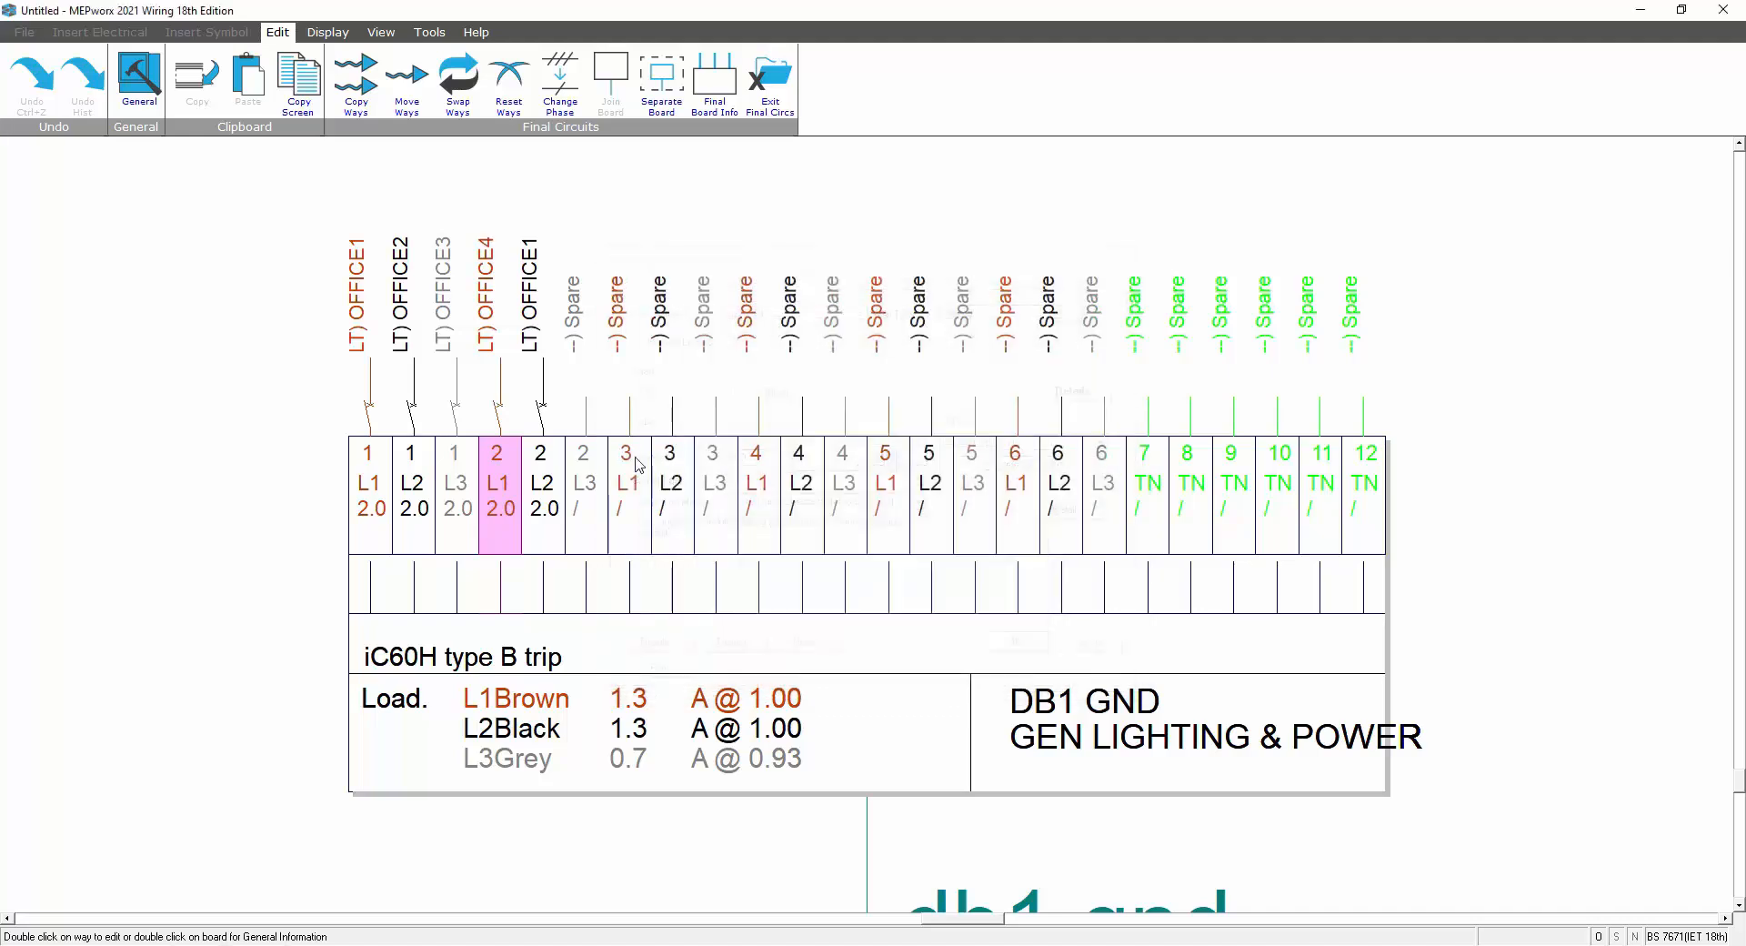
- Rename way 2 L2 as OFFICE5
{"action": "double_click", "coordinate": [542, 470]}
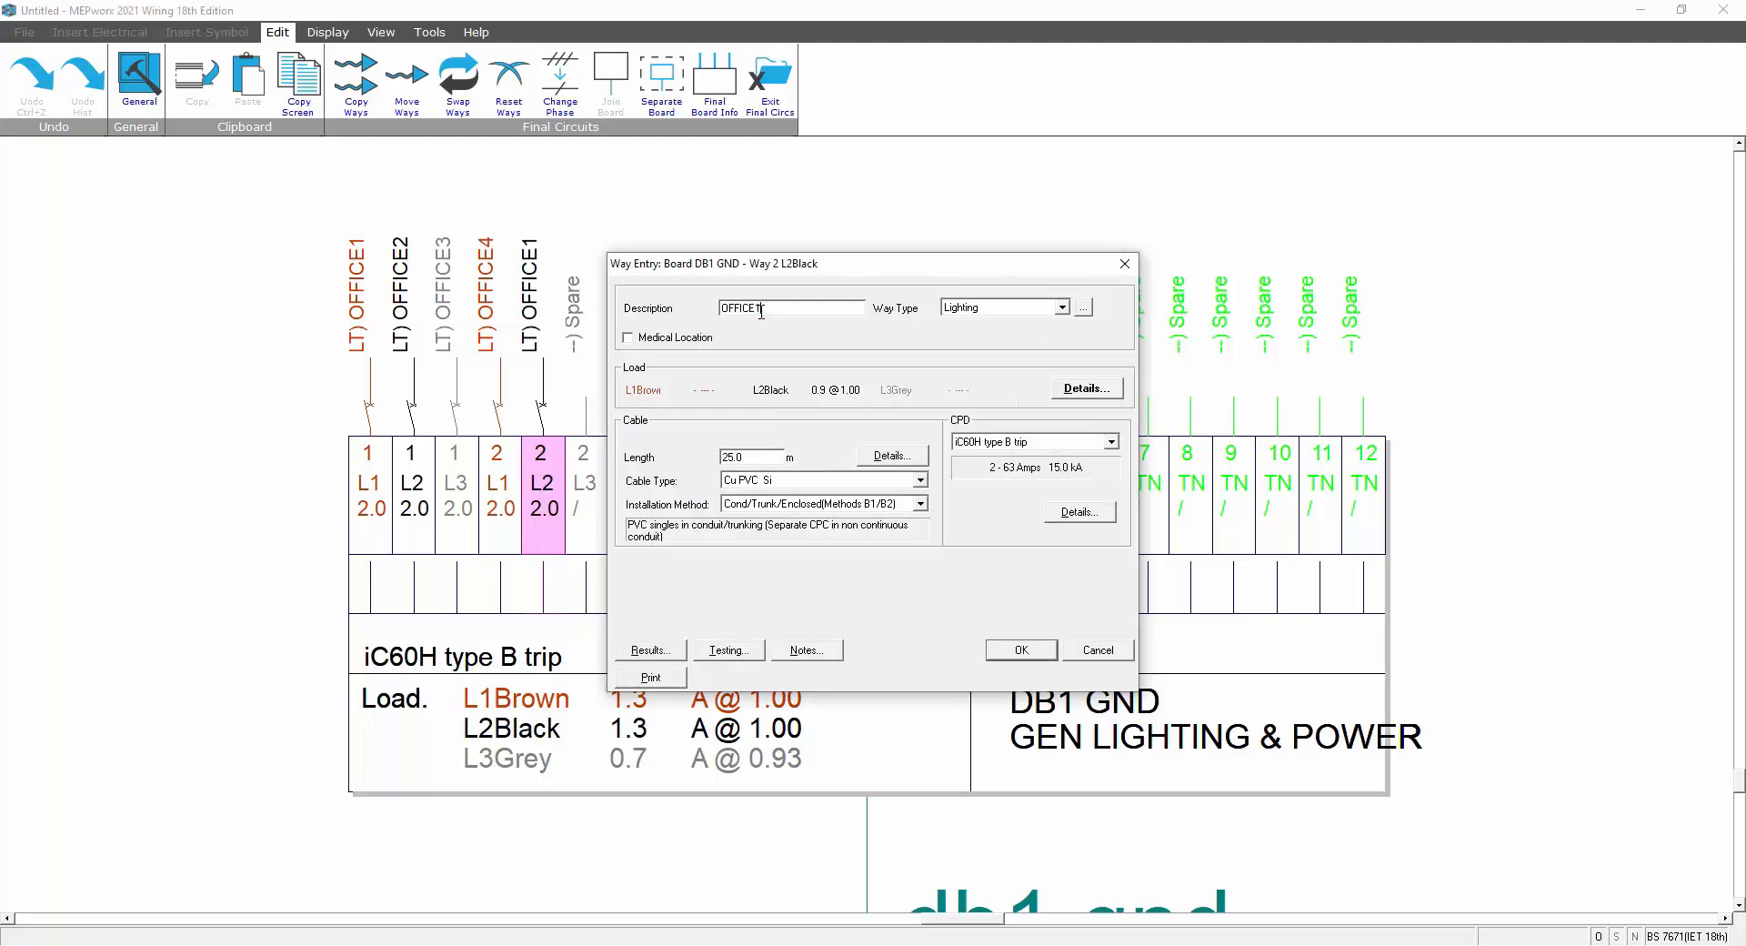
{"action": "left_click_drag", "start_coordinate": [754, 312], "coordinate": [769, 312]}
{"action": "left_click", "coordinate": [1022, 650]}
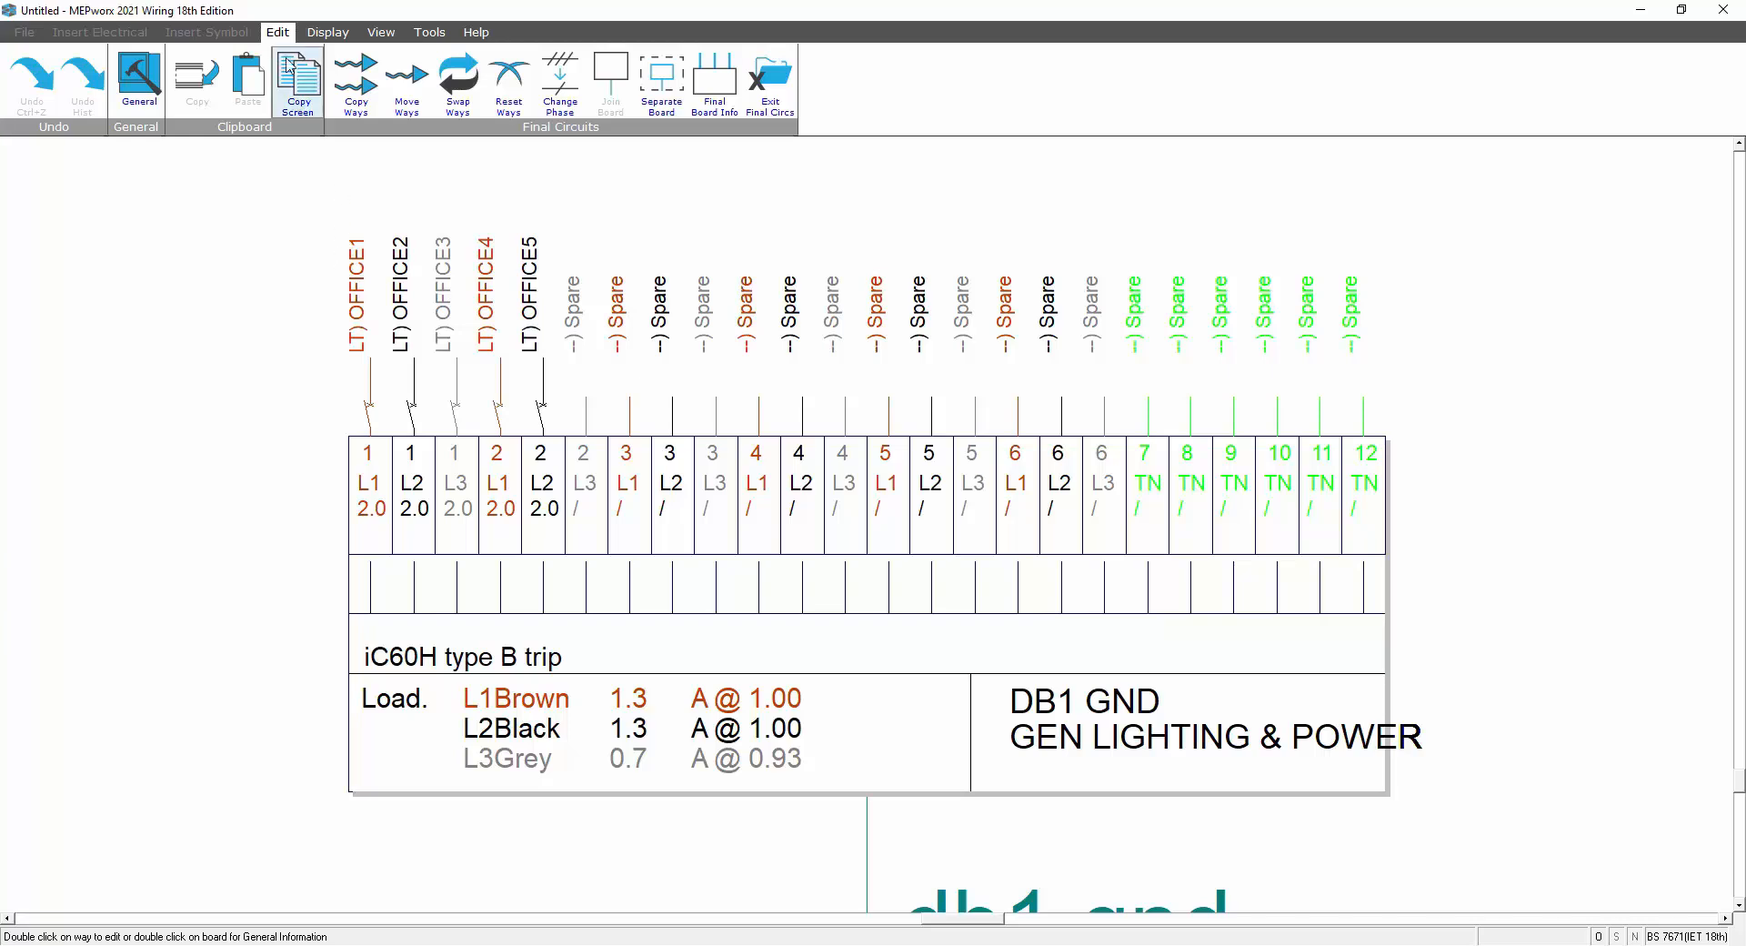
- Set the final circuit display options so the ways show their type and description together with cable type and size
{"action": "left_click", "coordinate": [314, 37]}
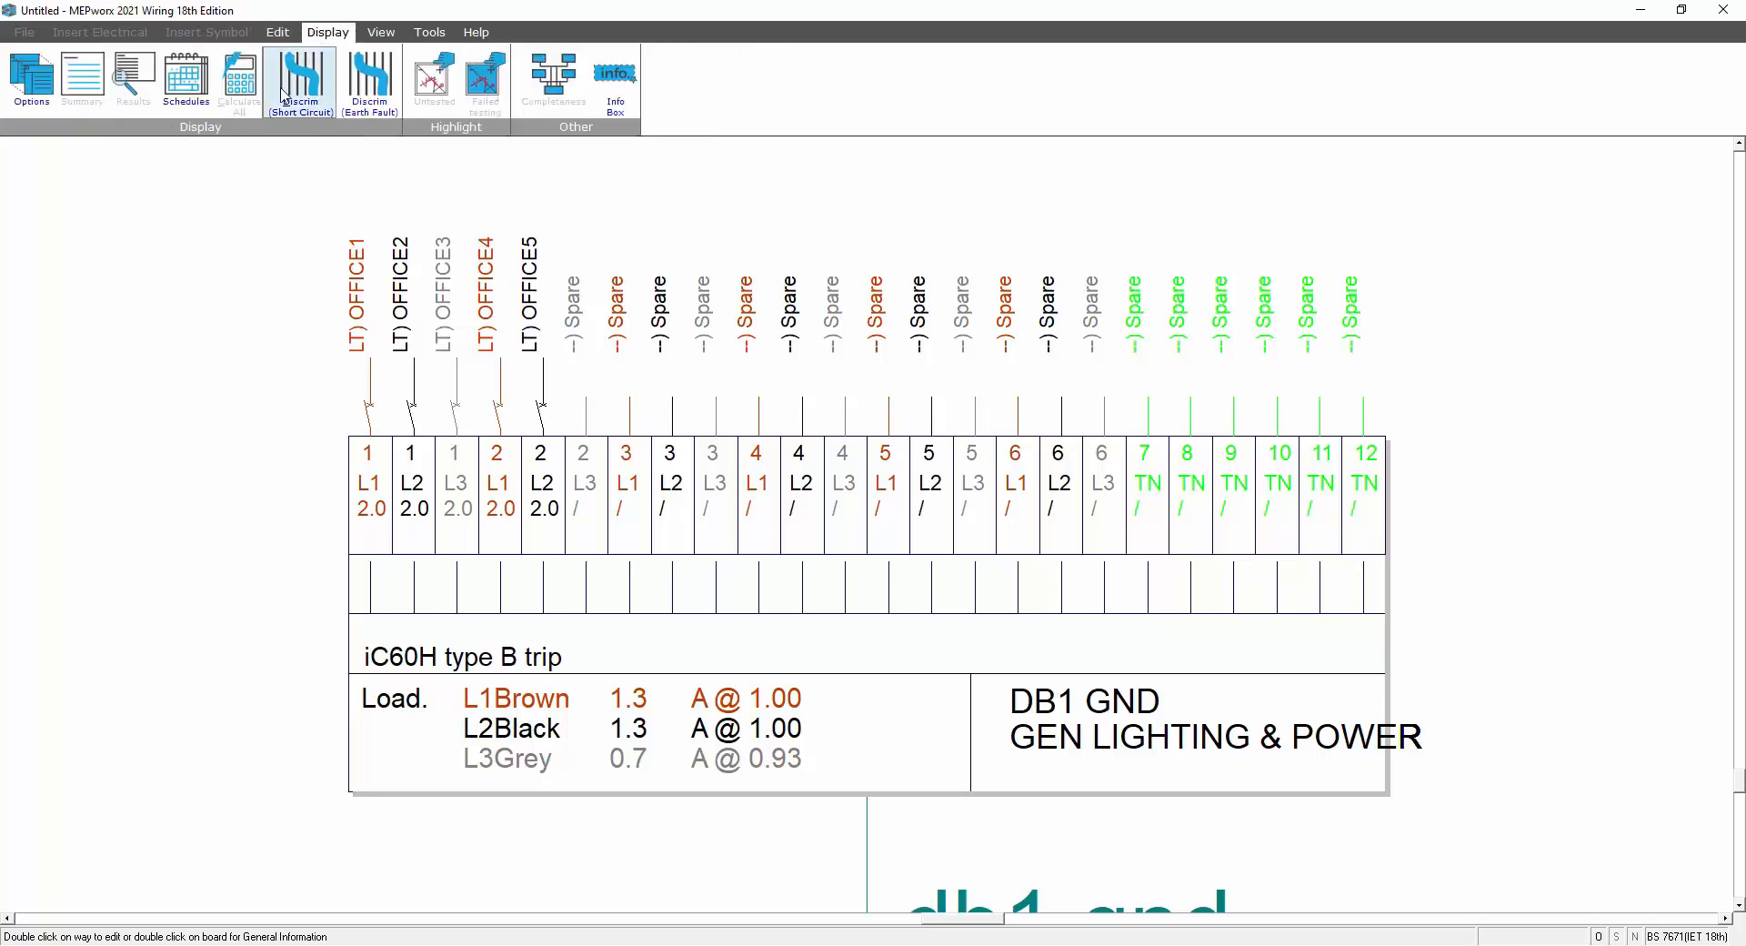
{"action": "left_click", "coordinate": [17, 78]}
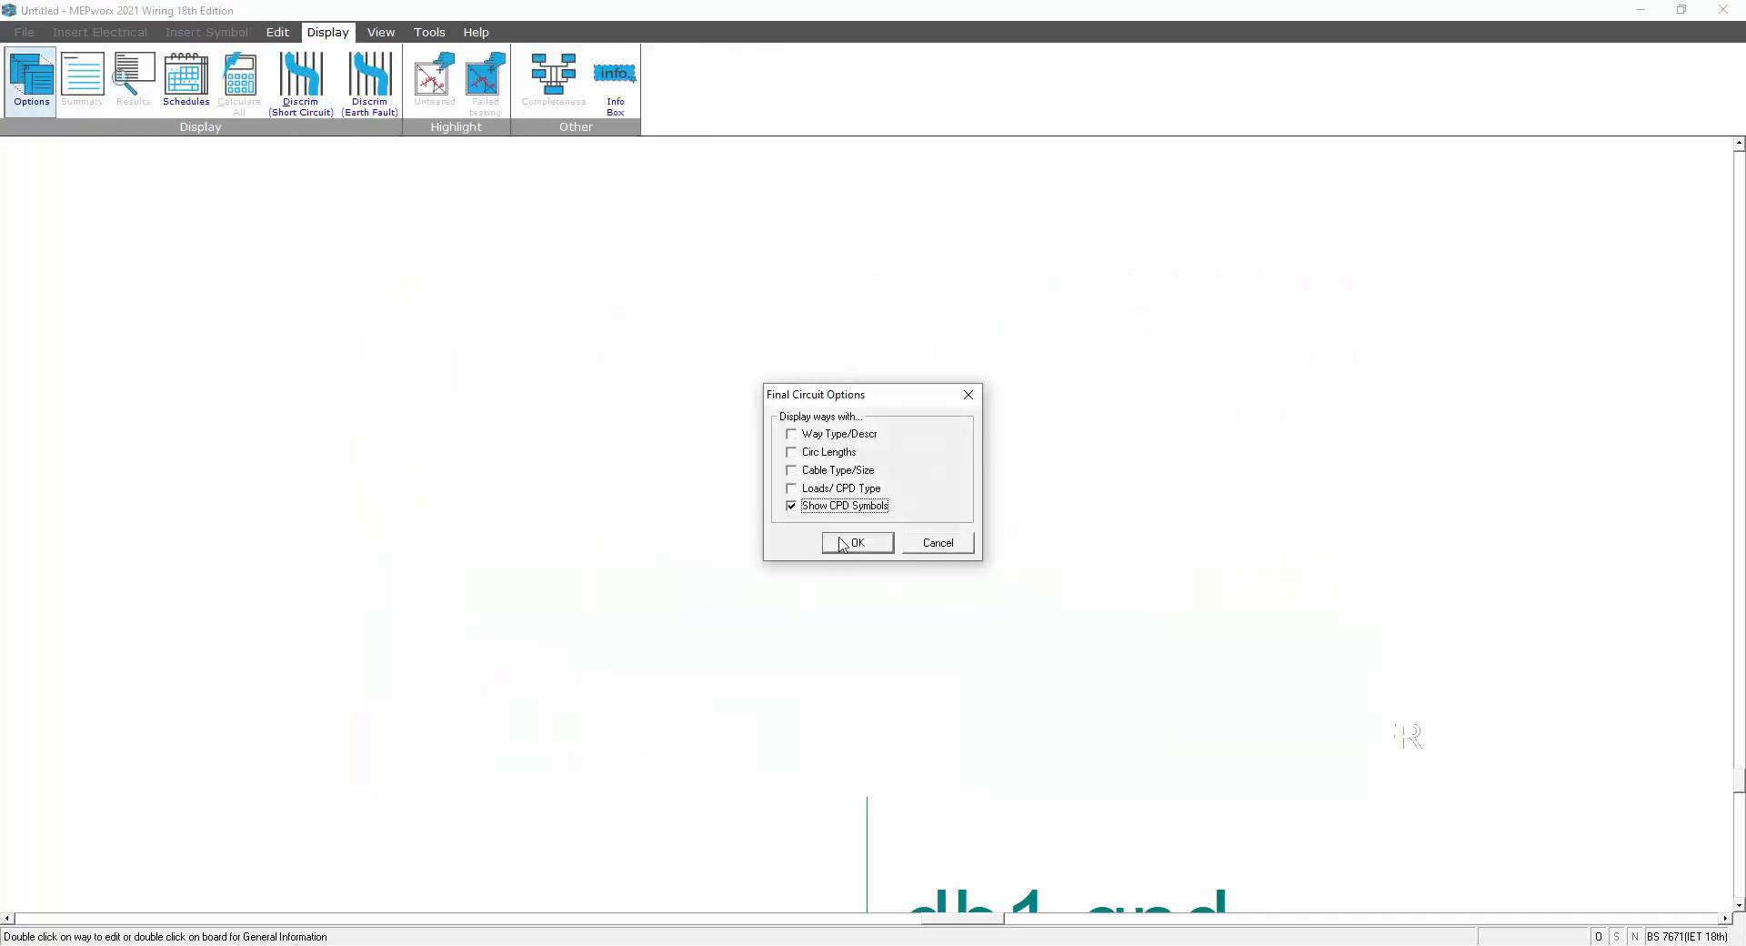
{"action": "left_click", "coordinate": [791, 470]}
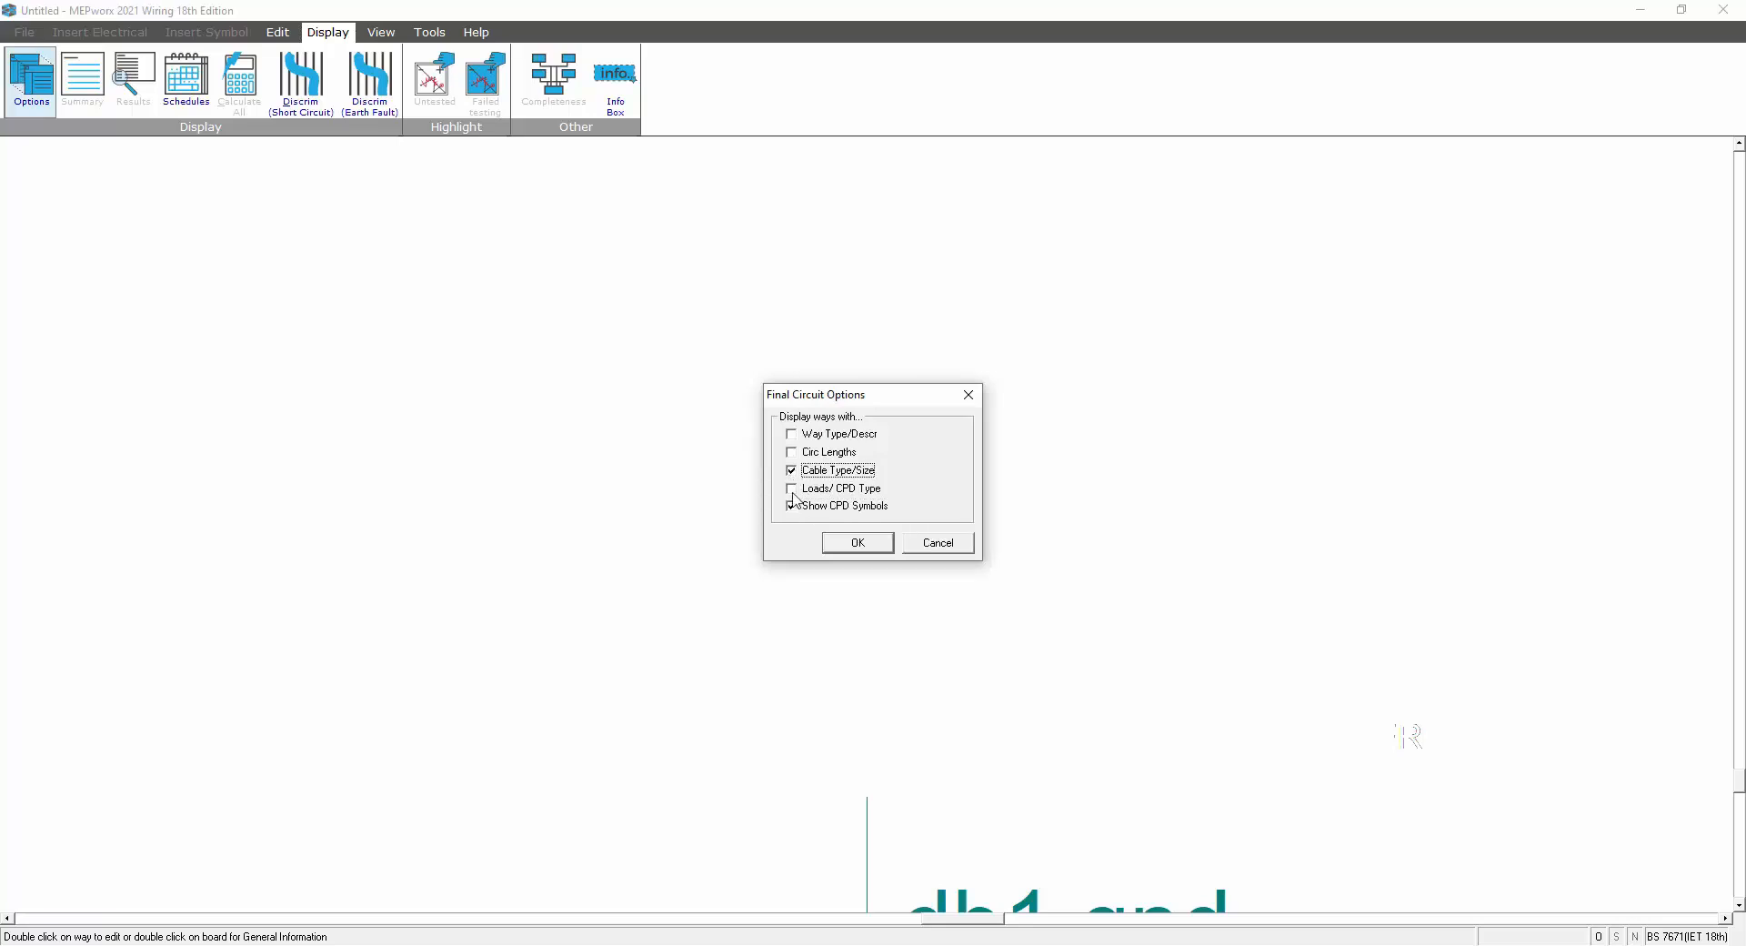
{"action": "left_click", "coordinate": [793, 488]}
{"action": "left_click", "coordinate": [791, 434]}
{"action": "left_click", "coordinate": [853, 543]}
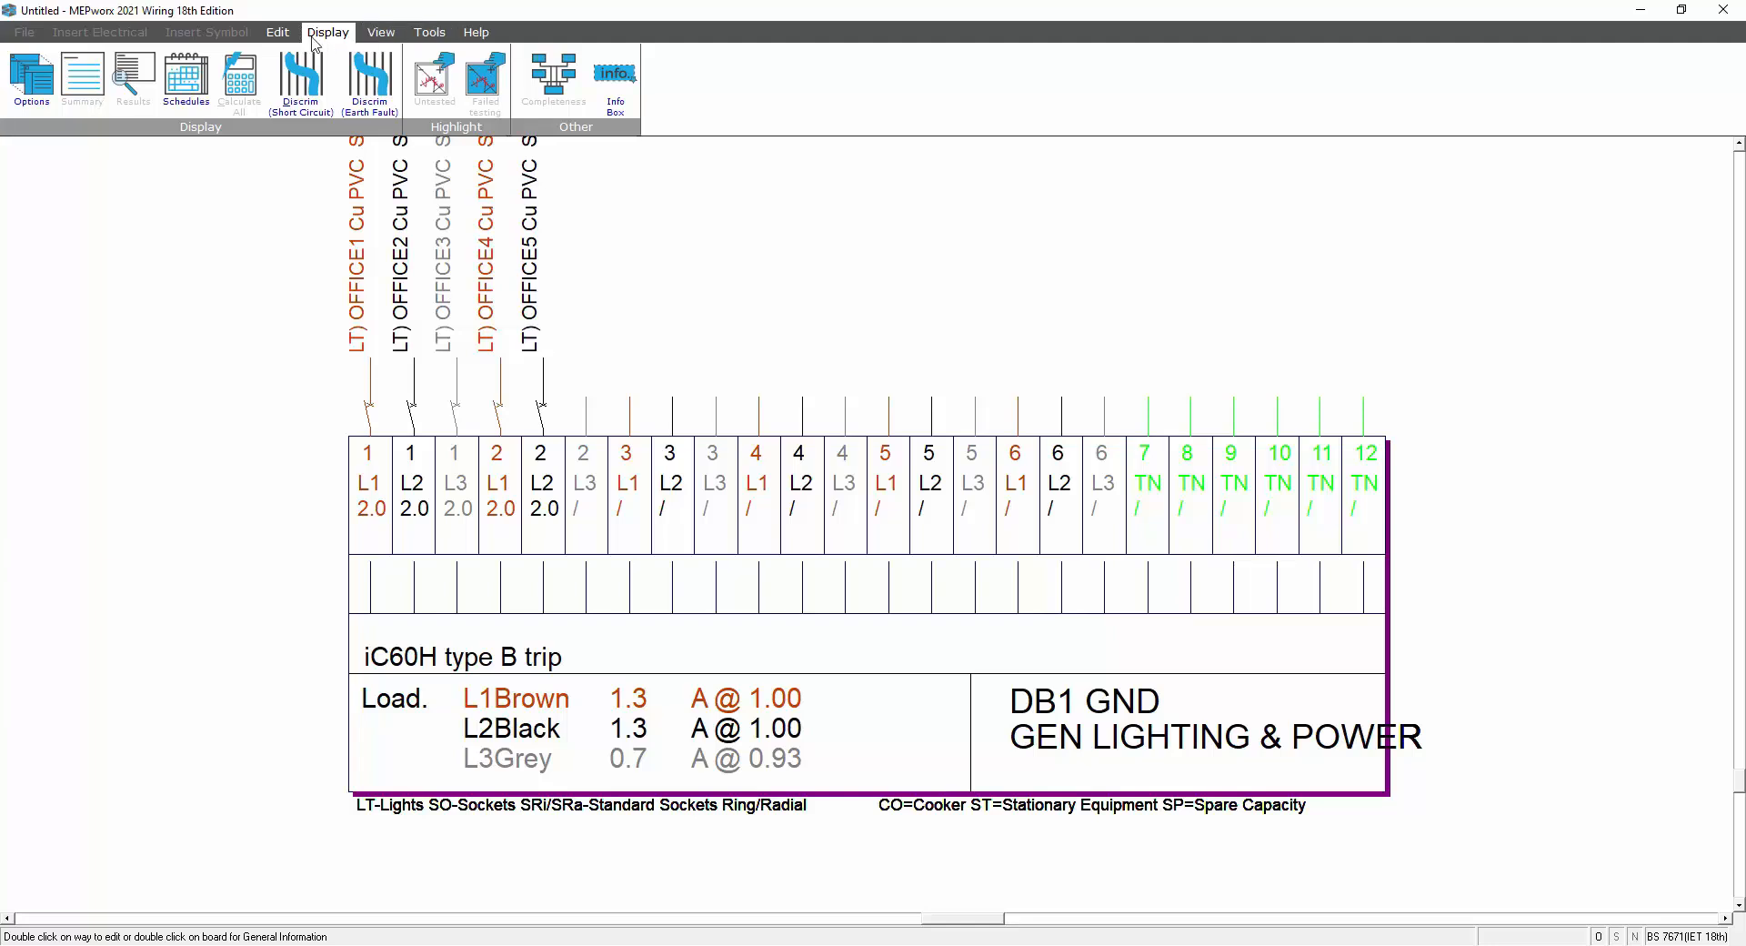
- Examine the way labels on DB1 GND and the board's place in the overall network diagram
{"action": "left_click", "coordinate": [370, 34]}
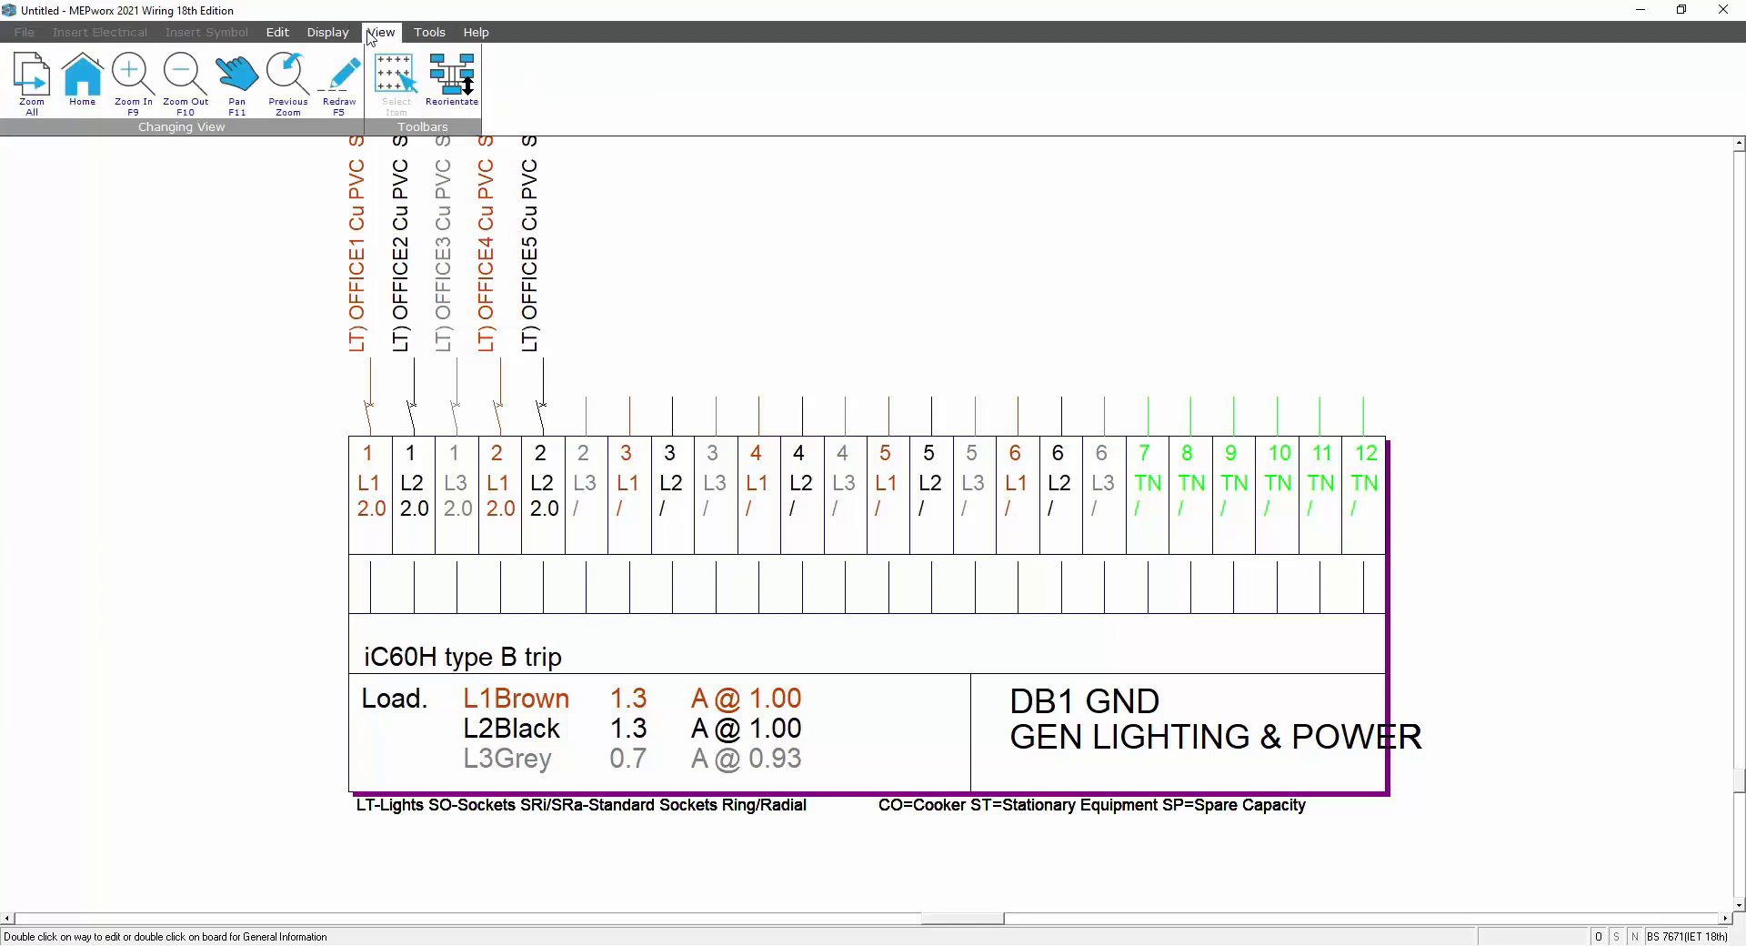
{"action": "left_click", "coordinate": [134, 86]}
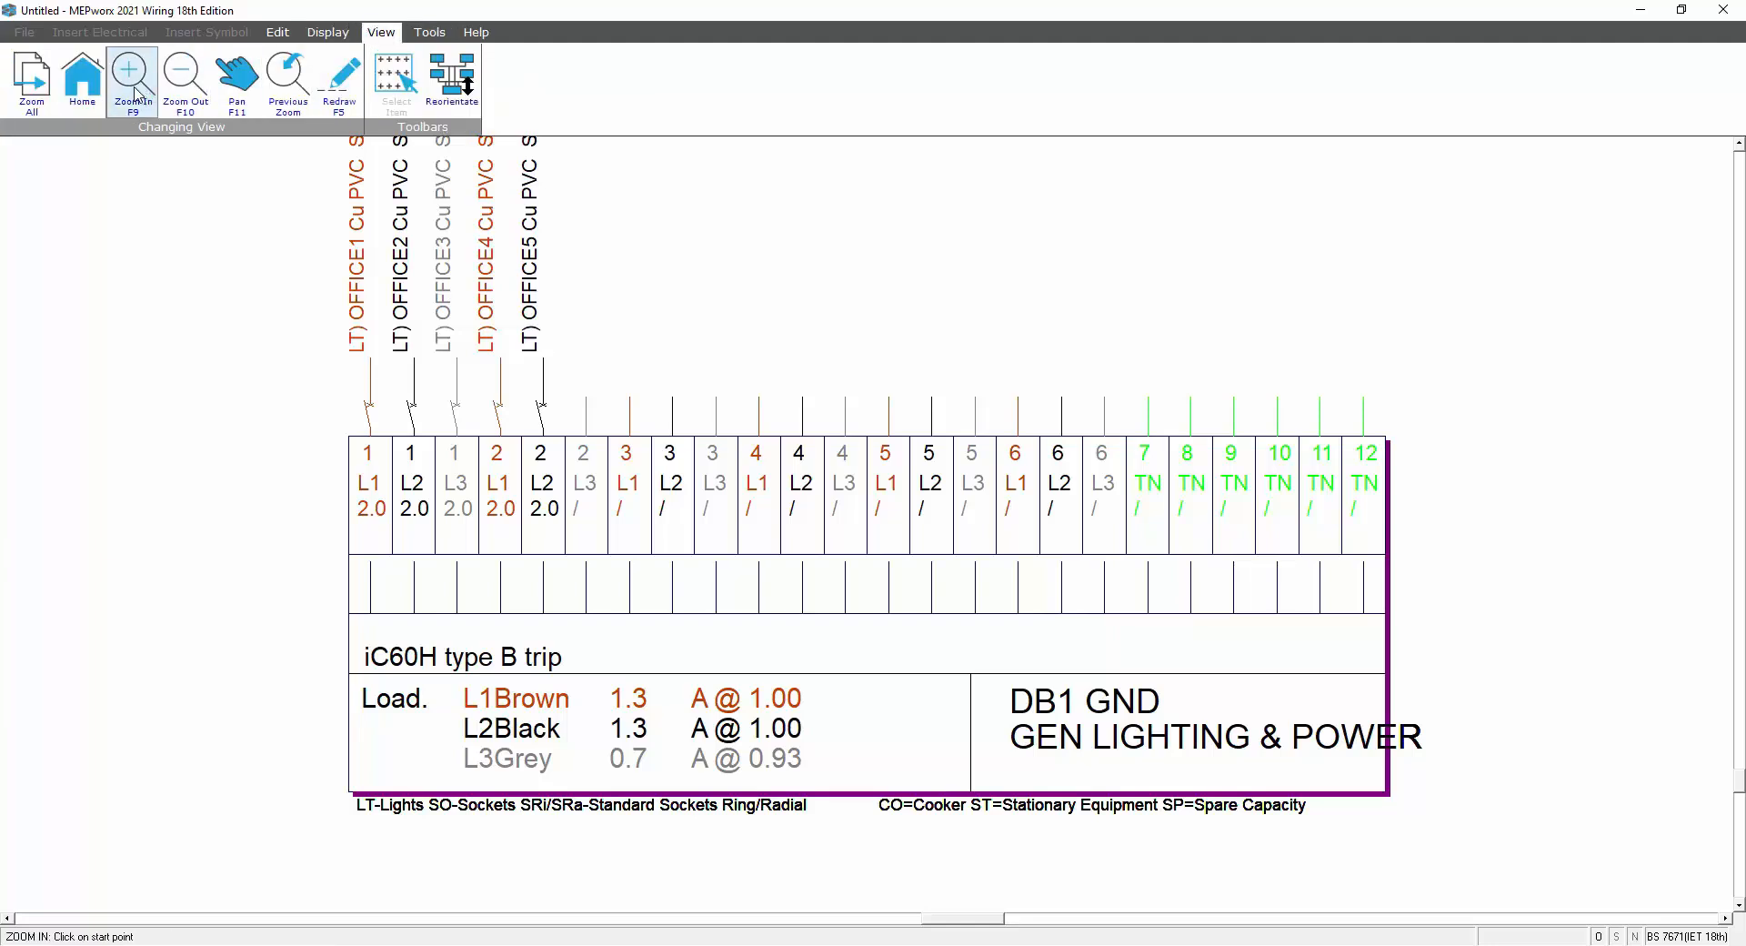
{"action": "left_click", "coordinate": [183, 86]}
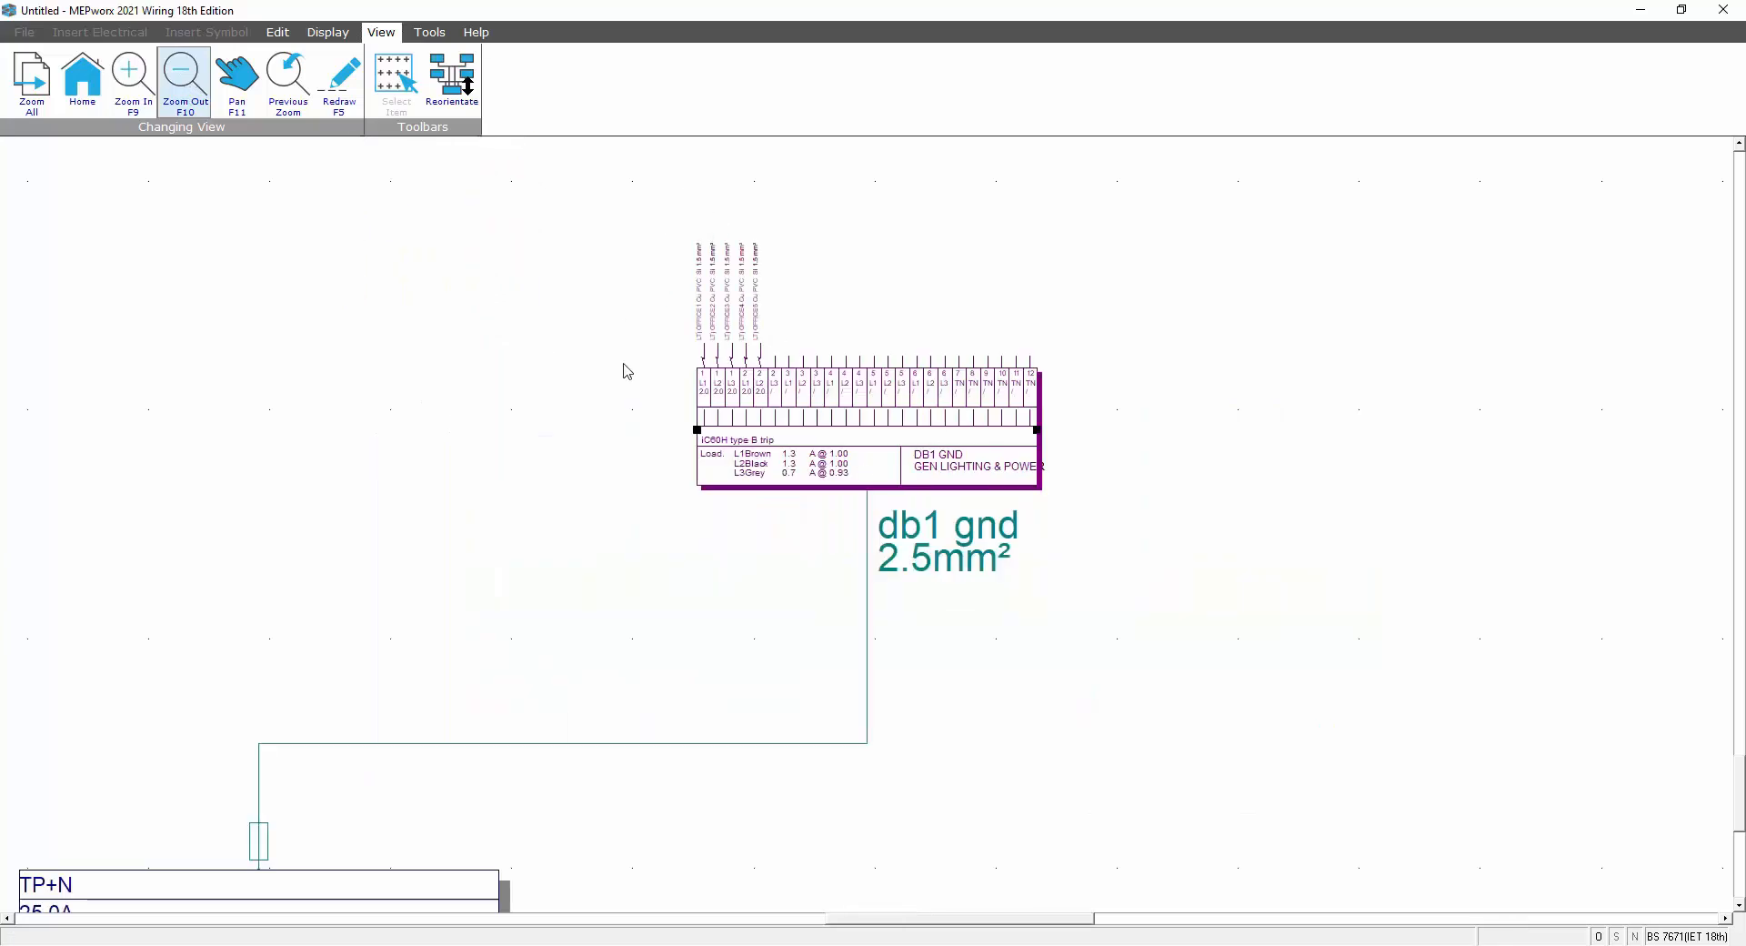
{"action": "scroll", "coordinate": [744, 271], "scroll_direction": "up", "scroll_amount": 2}
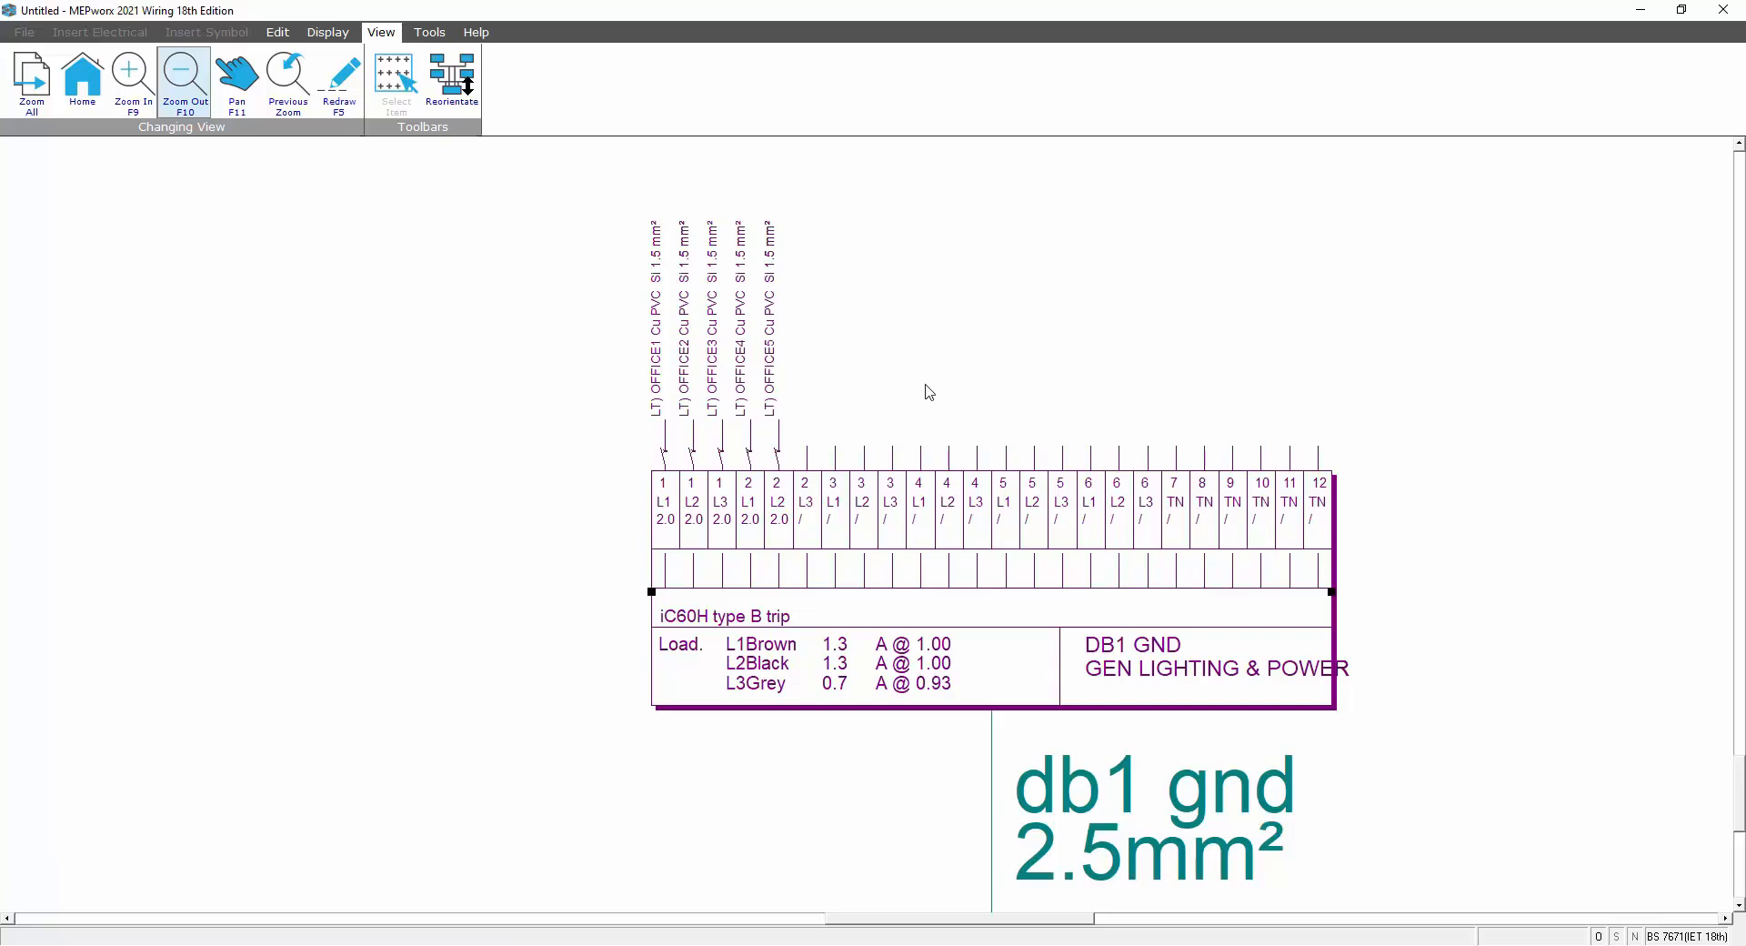
{"action": "scroll", "coordinate": [929, 392], "scroll_direction": "down", "scroll_amount": 2}
{"action": "scroll", "coordinate": [929, 392], "scroll_direction": "down", "scroll_amount": 1}
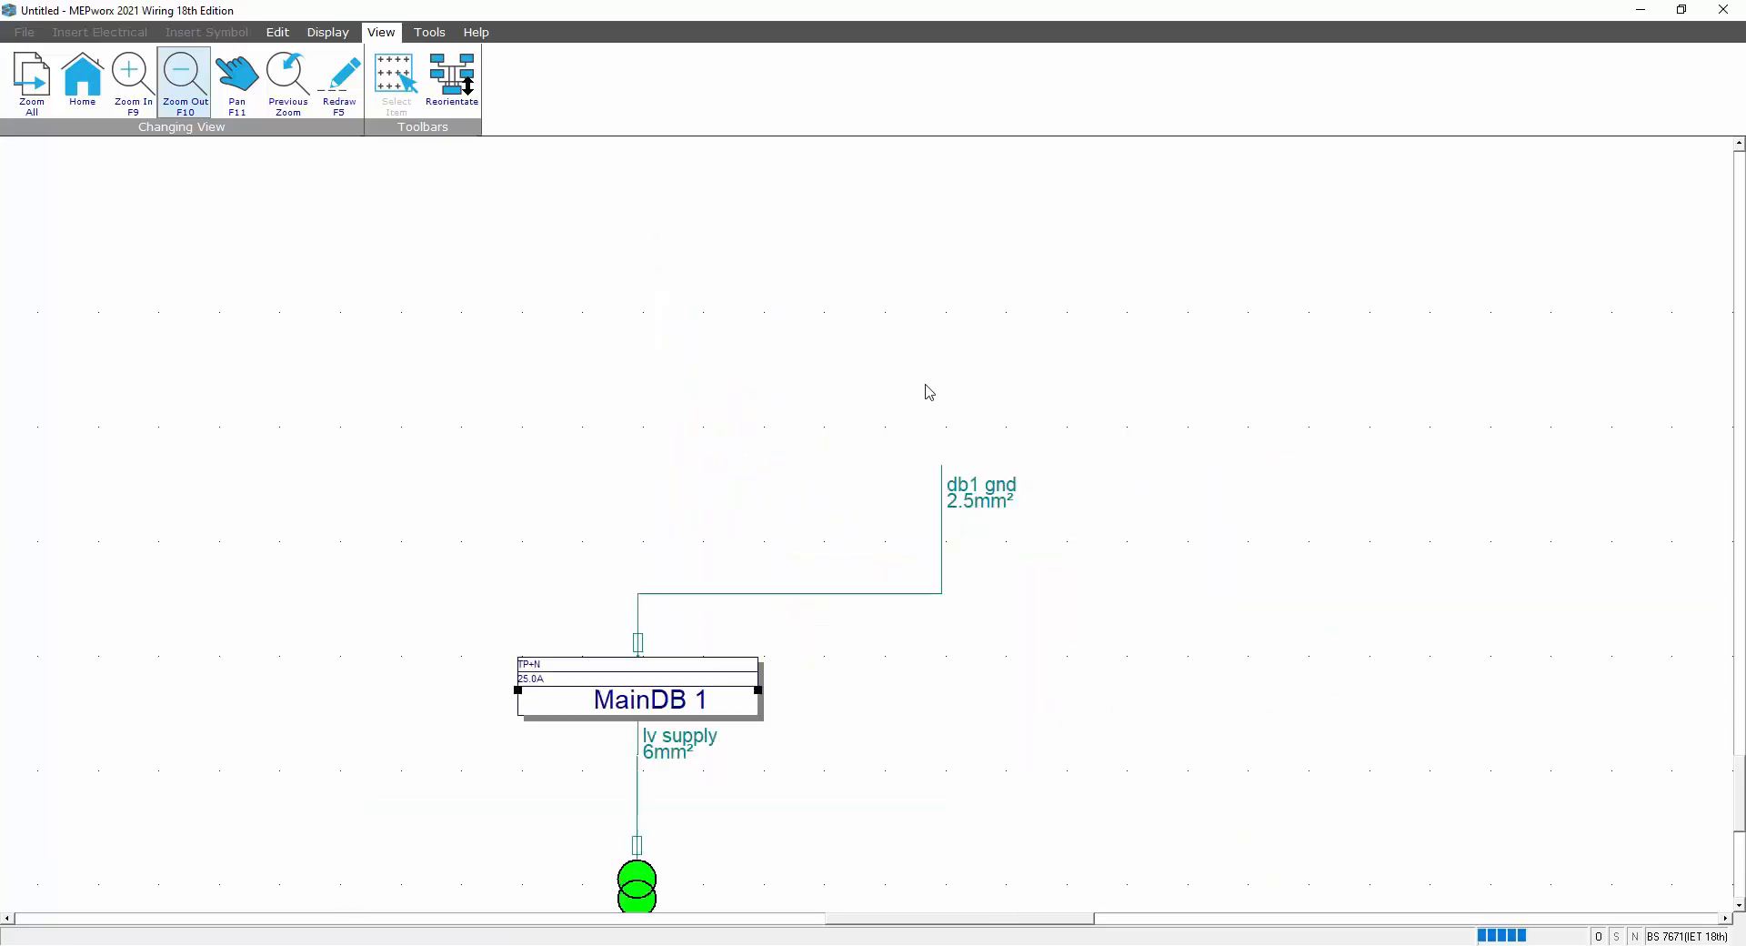
{"action": "scroll", "coordinate": [929, 392], "scroll_direction": "down", "scroll_amount": 1}
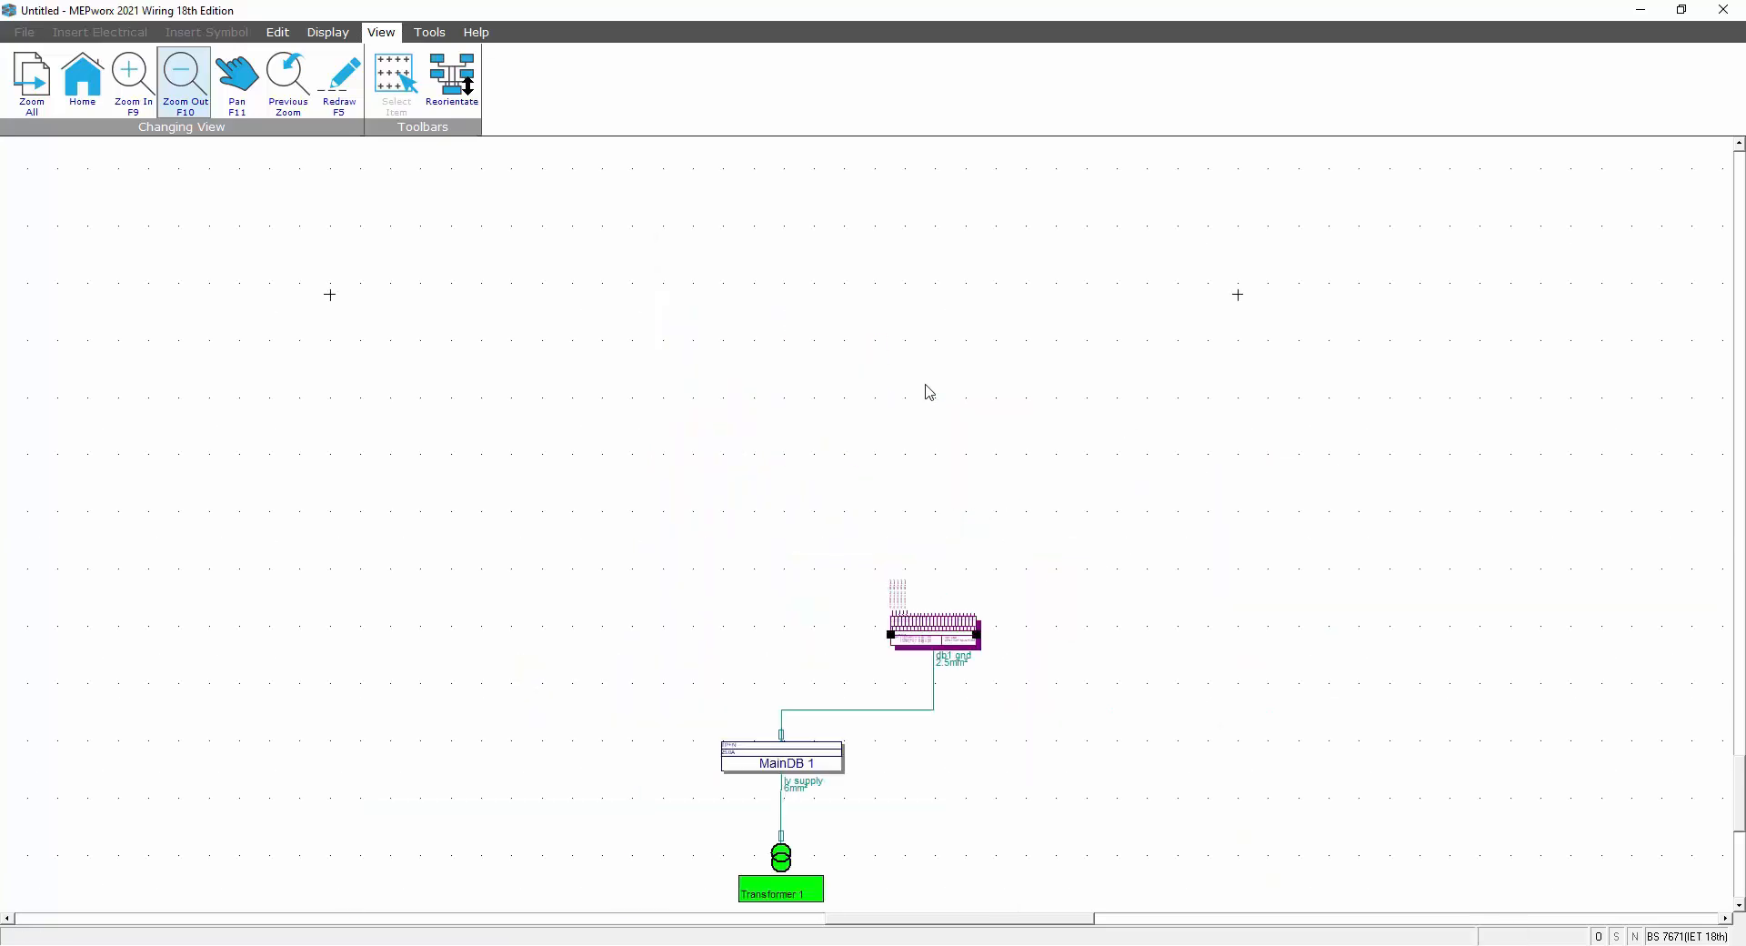
{"action": "scroll", "coordinate": [929, 392], "scroll_direction": "up", "scroll_amount": 1}
{"action": "scroll", "coordinate": [929, 392], "scroll_direction": "down", "scroll_amount": 1}
{"action": "scroll", "coordinate": [903, 758], "scroll_direction": "up", "scroll_amount": 2}
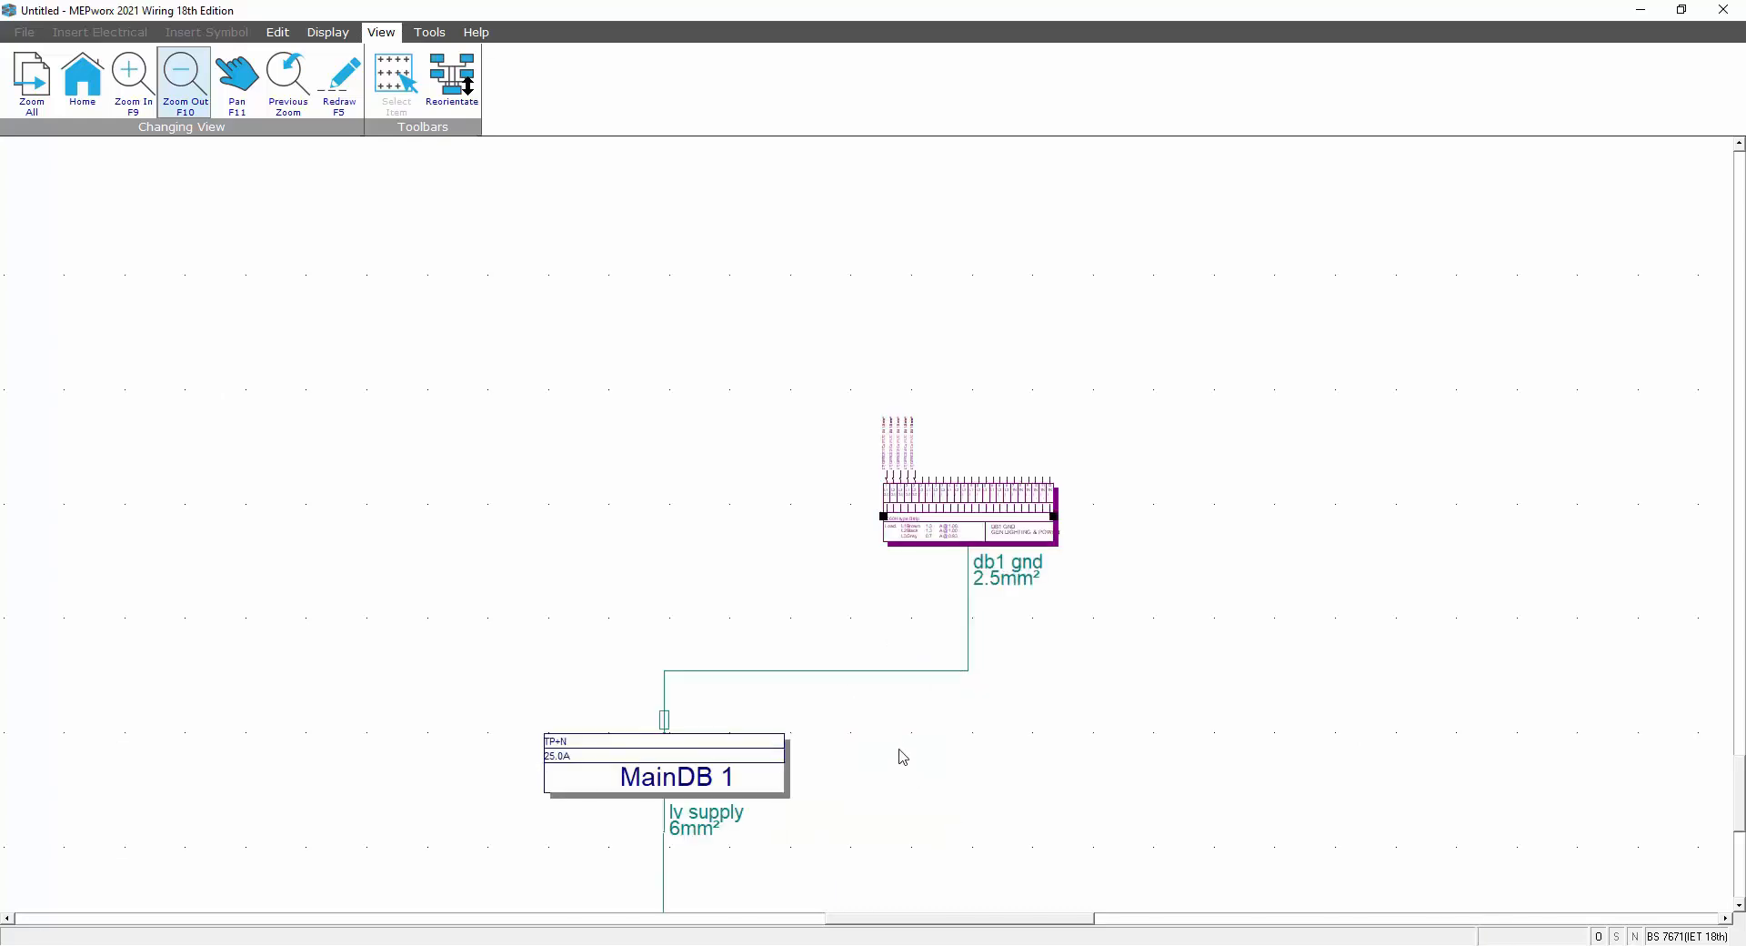
- Review the cable entry of the db1 gnd feed between MainDB 1 and the board without changing it
{"action": "left_click", "coordinate": [805, 671]}
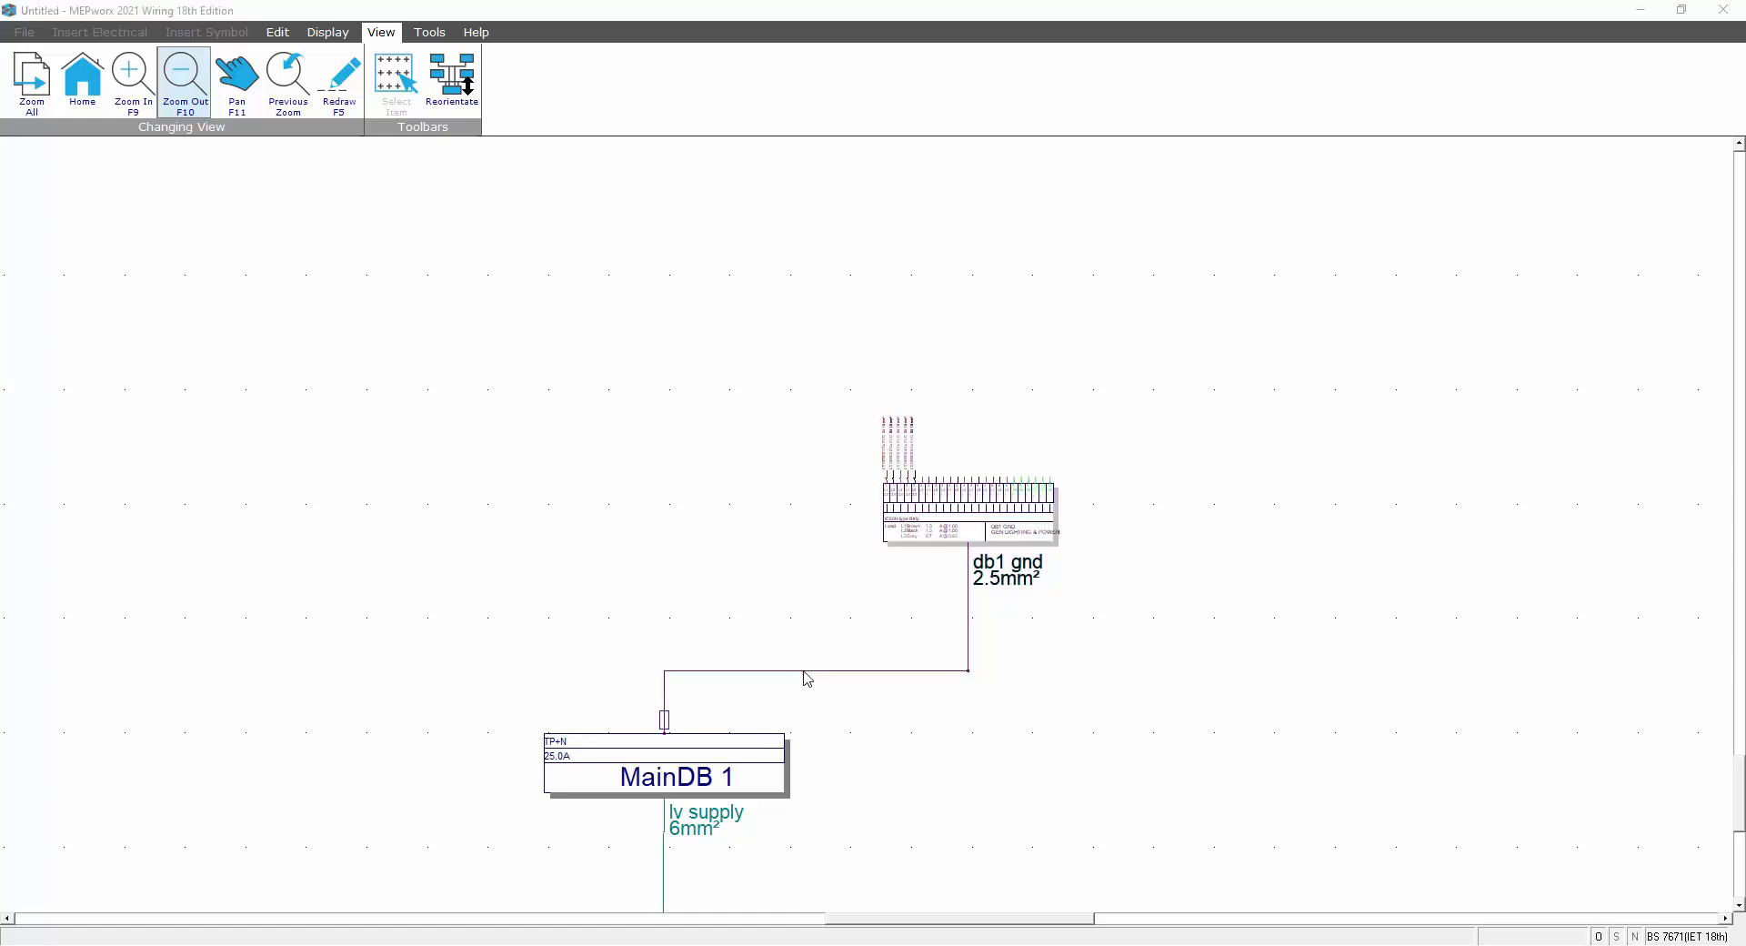
{"action": "double_click", "coordinate": [804, 673]}
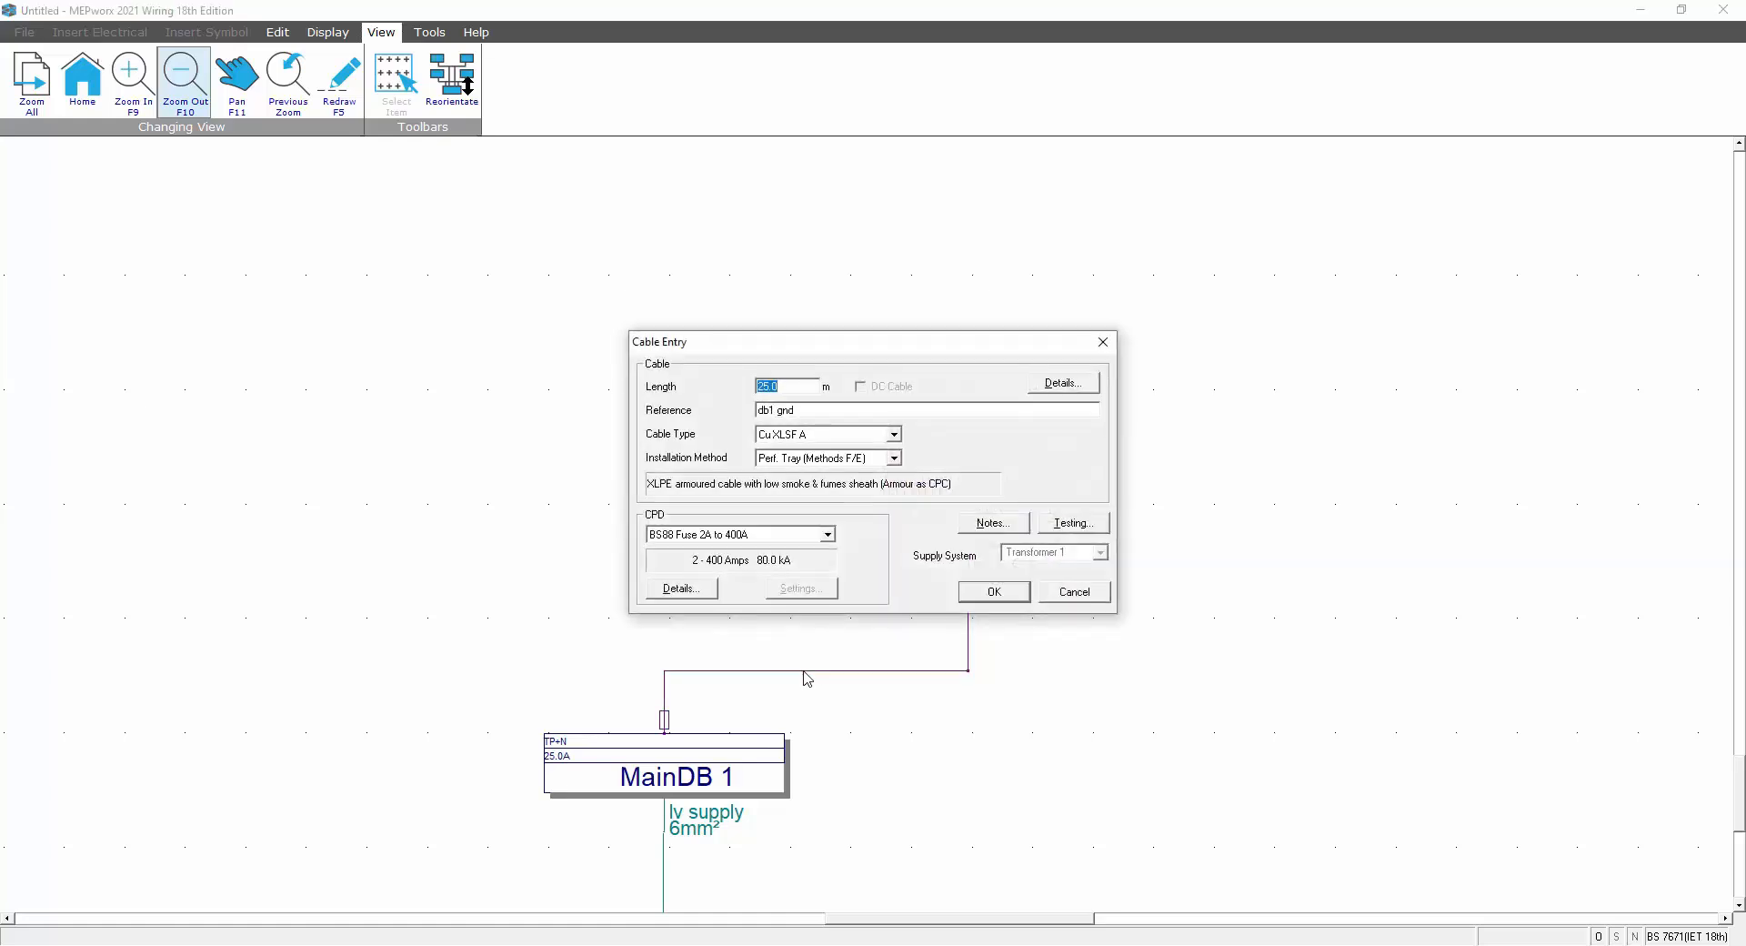
{"action": "left_click", "coordinate": [1075, 592]}
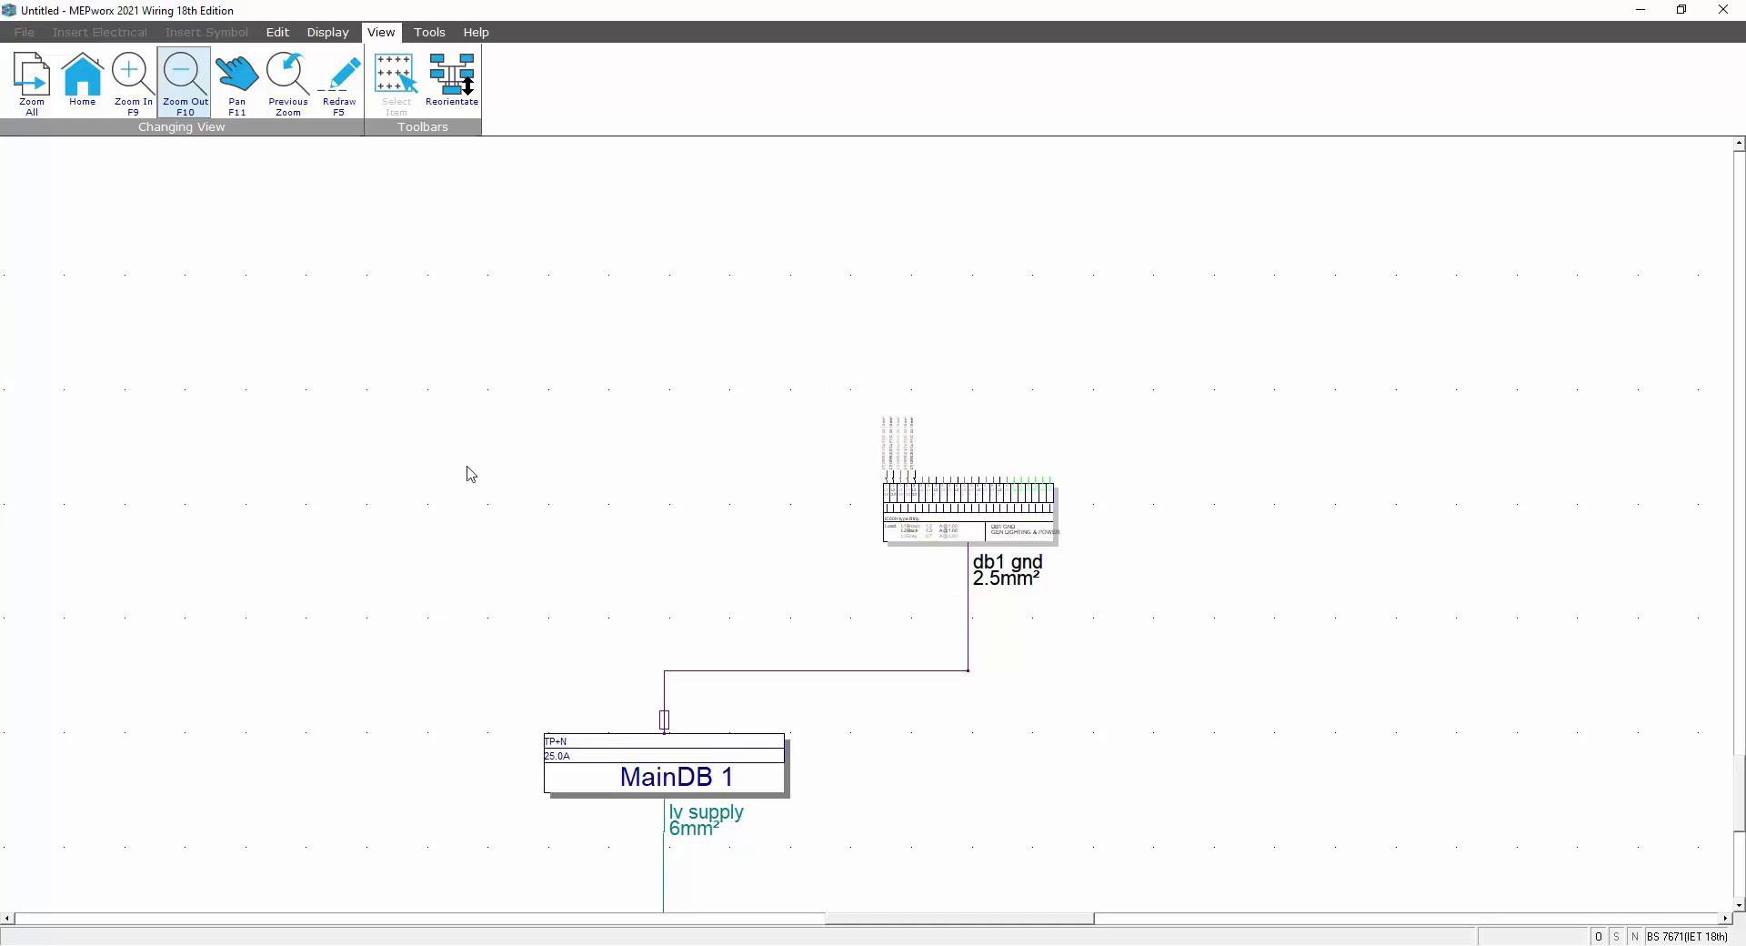
- Reopen the ways of the DB1 GND board for editing
{"action": "left_click", "coordinate": [279, 34]}
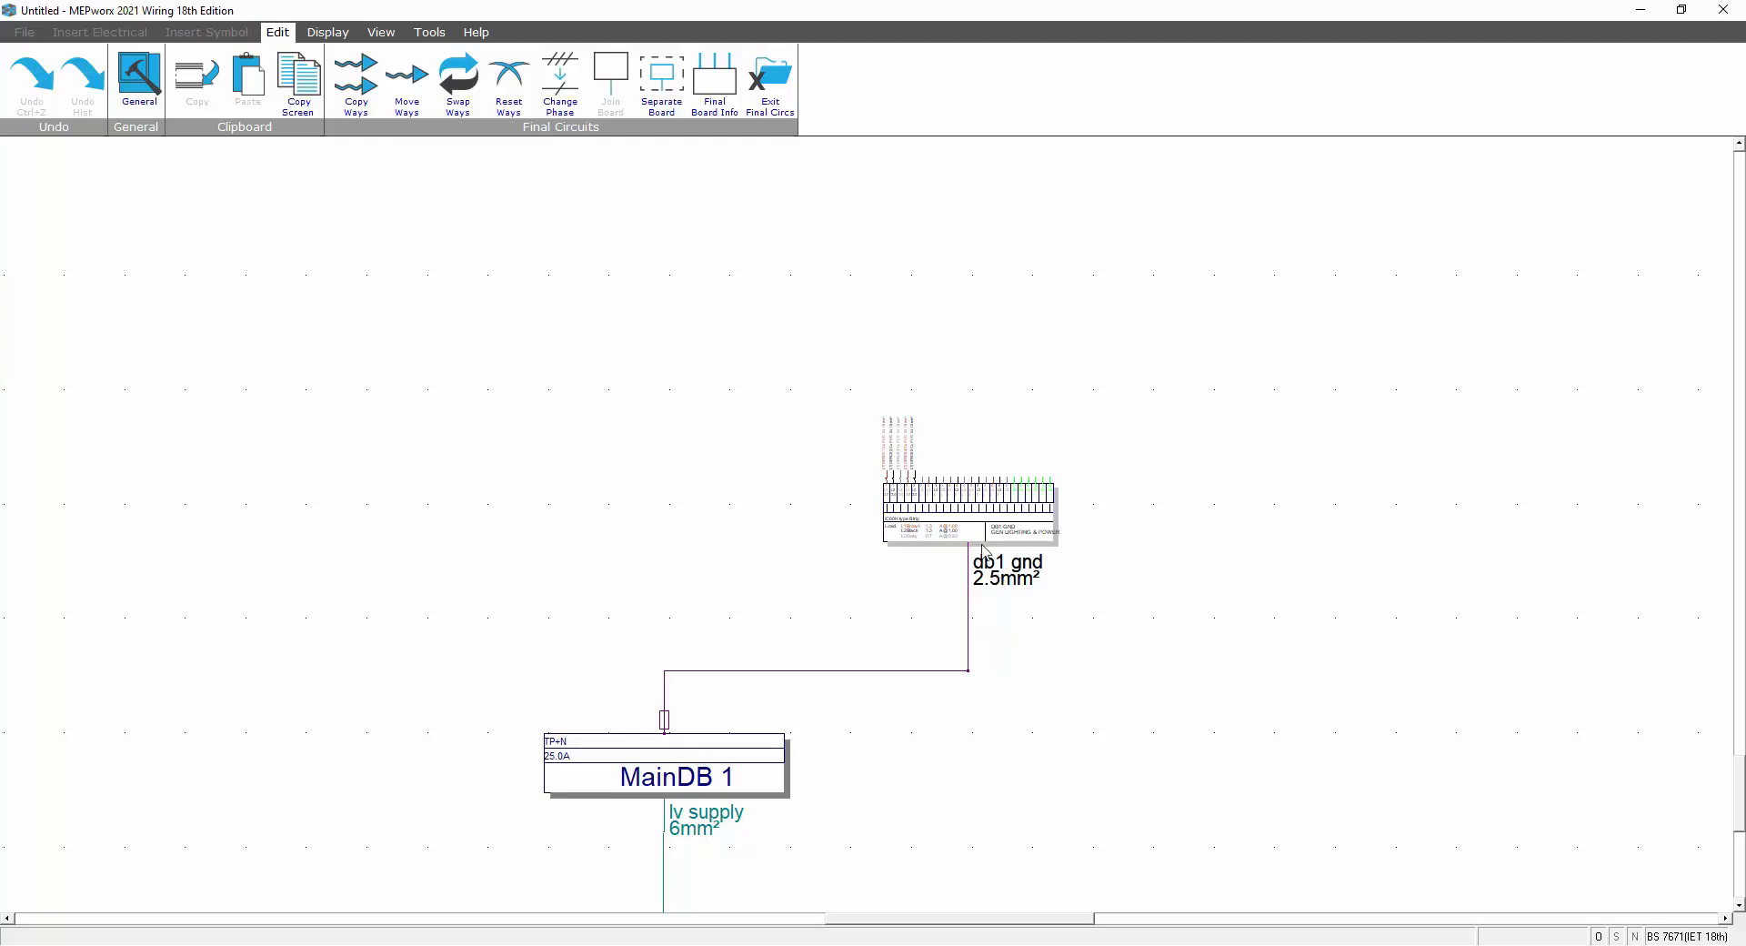
{"action": "scroll", "coordinate": [967, 514], "scroll_direction": "up", "scroll_amount": 2}
{"action": "scroll", "coordinate": [967, 515], "scroll_direction": "up", "scroll_amount": 2}
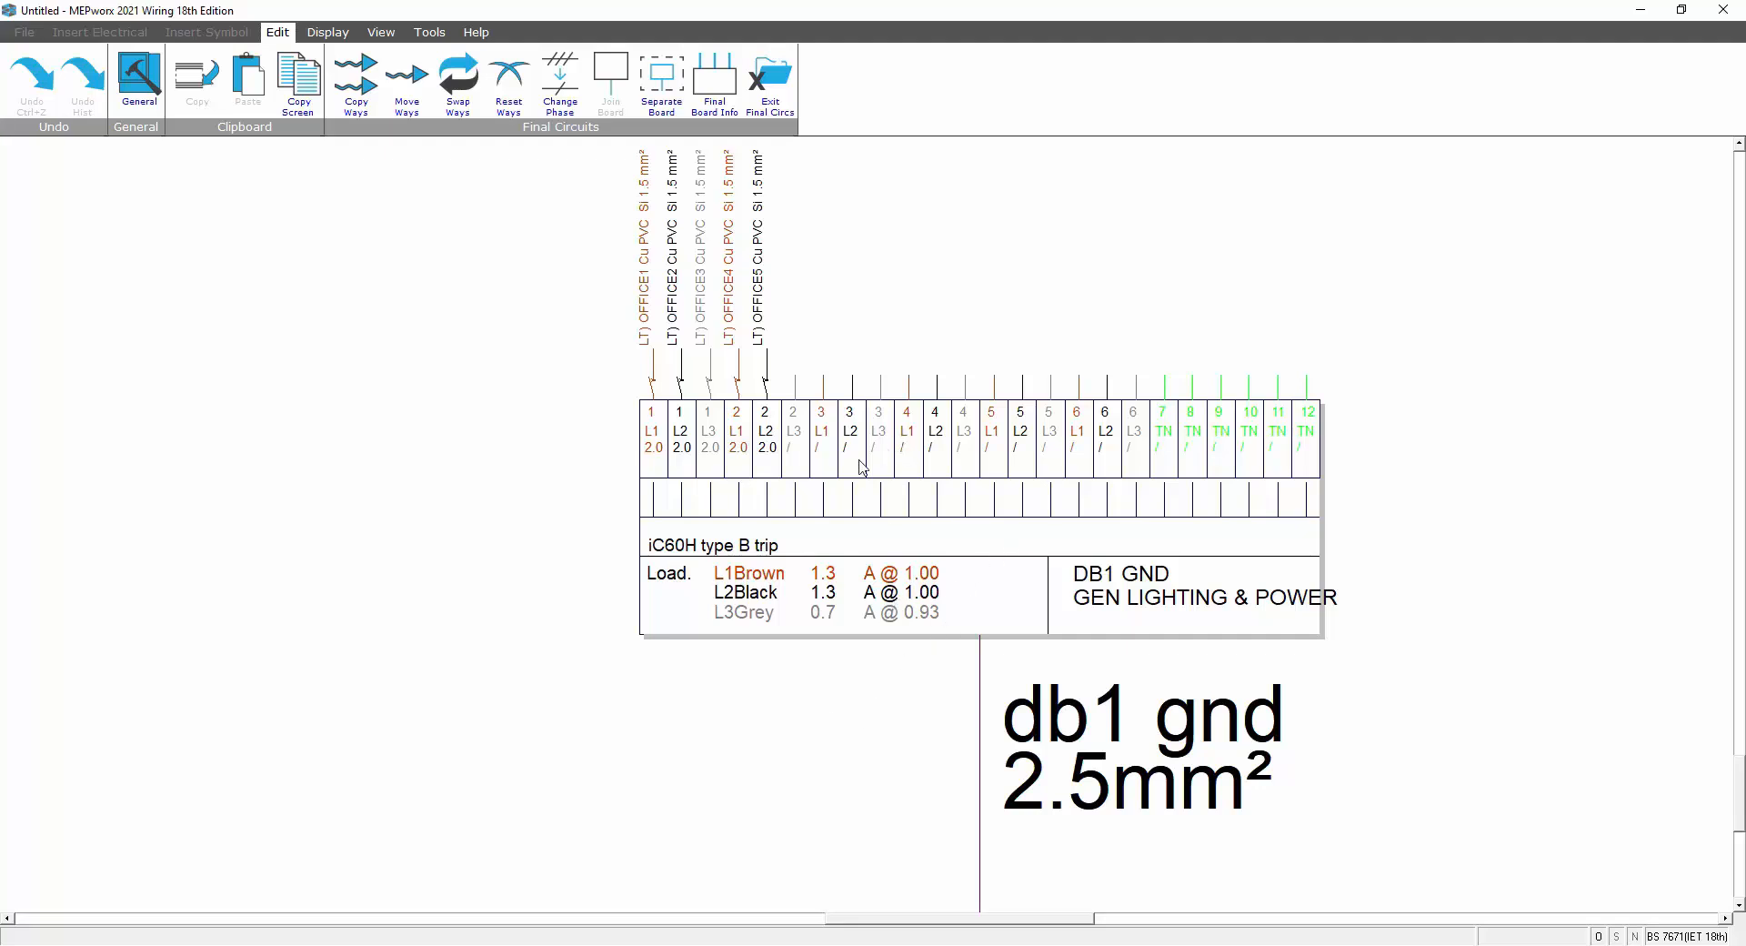
{"action": "scroll", "coordinate": [835, 403], "scroll_direction": "down", "scroll_amount": 1}
{"action": "scroll", "coordinate": [874, 545], "scroll_direction": "down", "scroll_amount": 1}
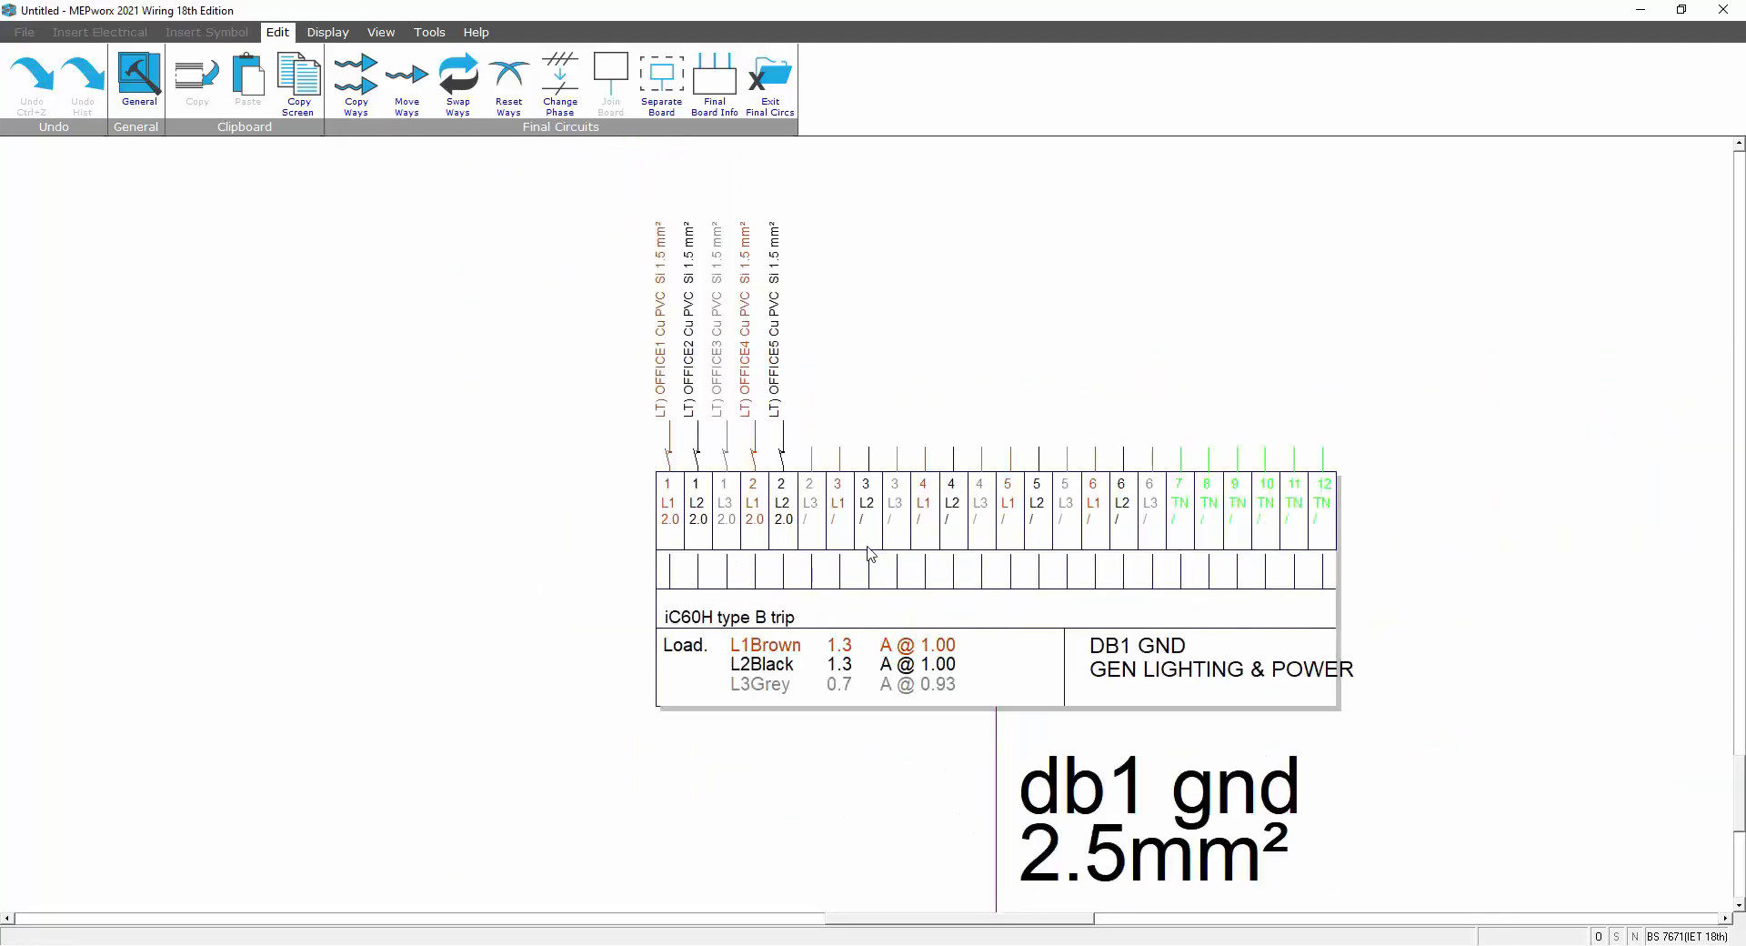
{"action": "double_click", "coordinate": [815, 515]}
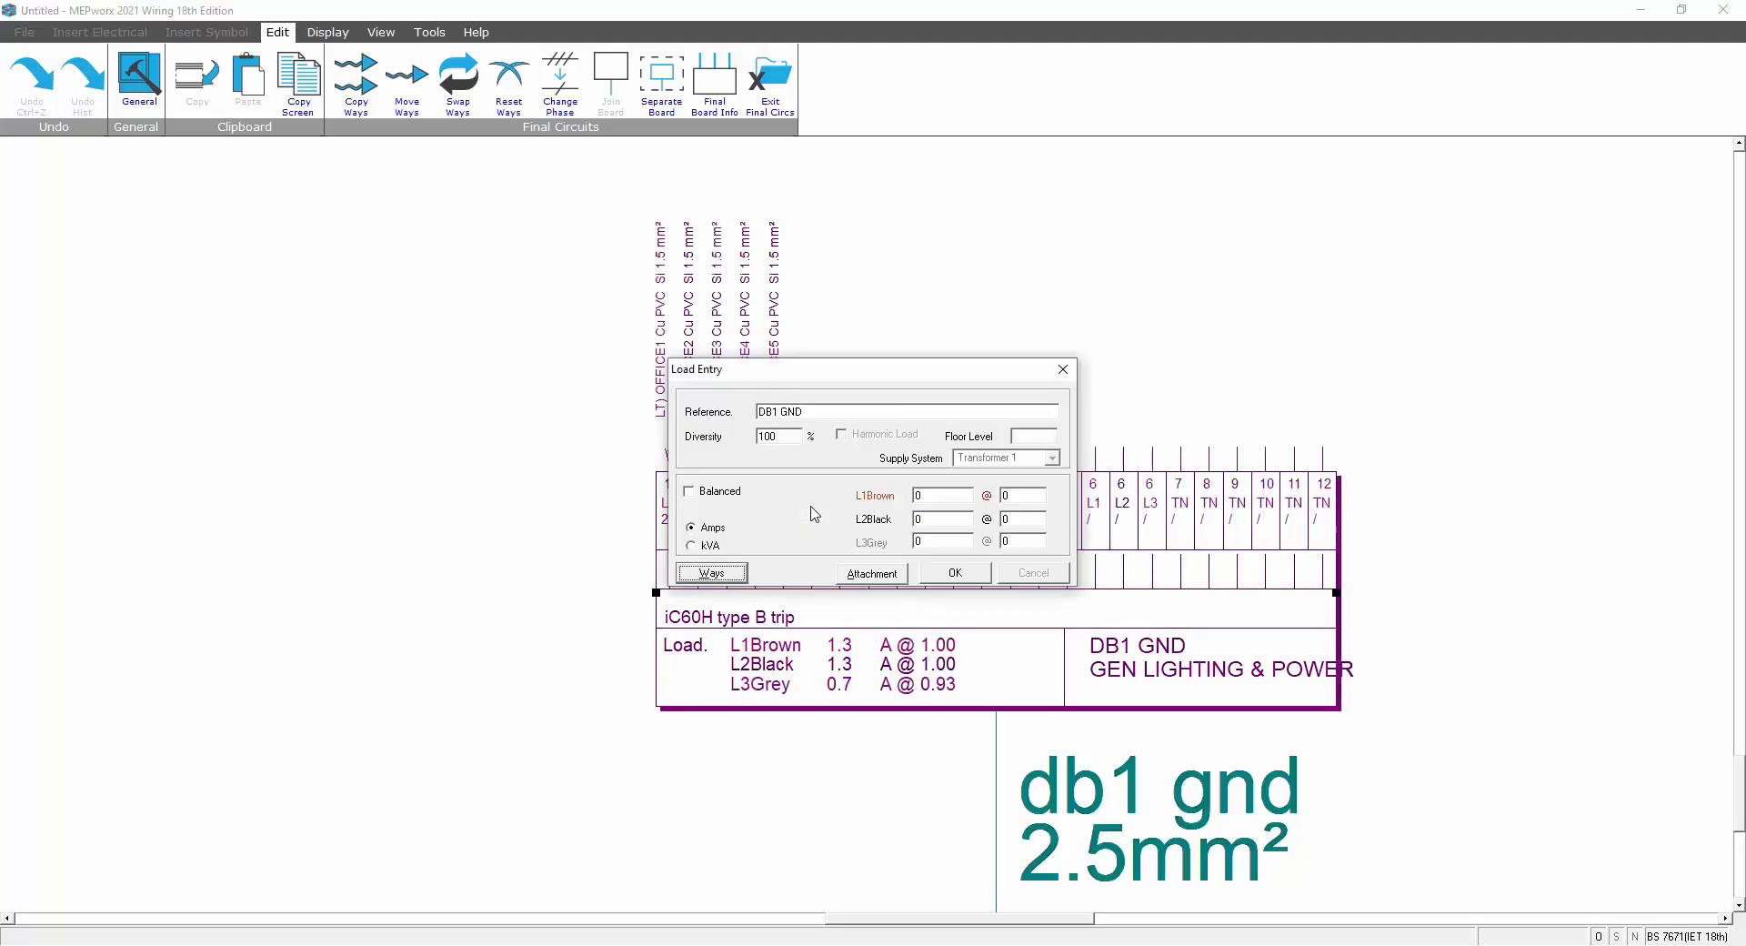
{"action": "left_click", "coordinate": [742, 578]}
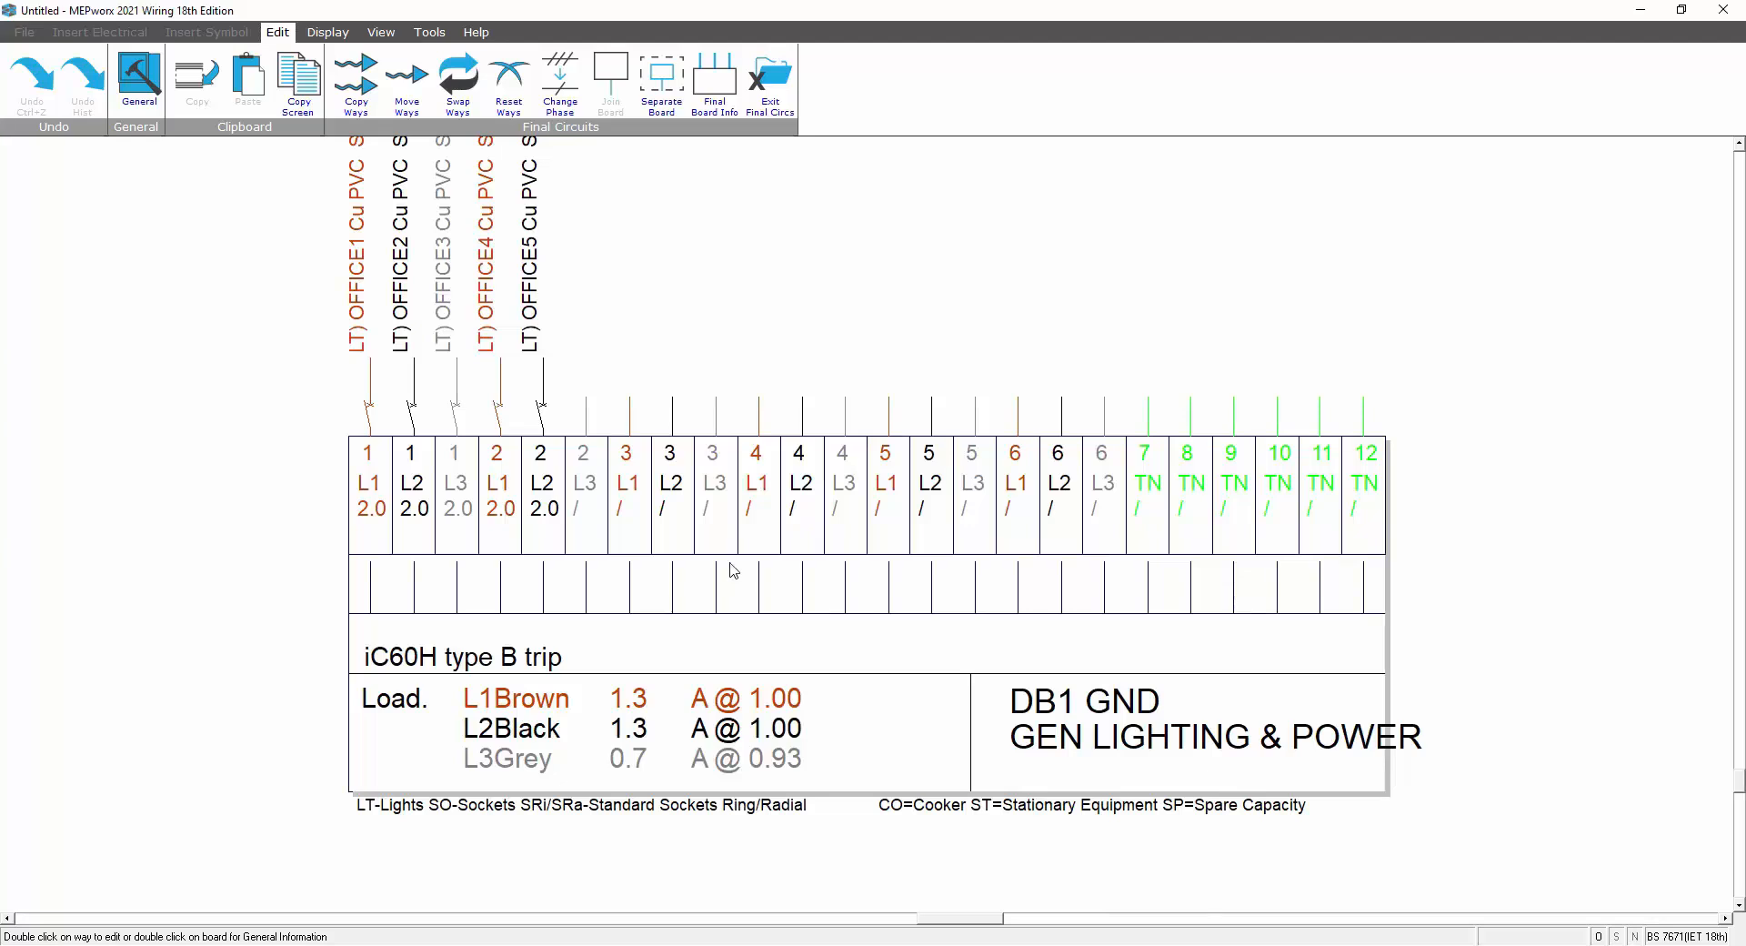
- Make way 2 L3 a Standard Sockets circuit described as RING OFFICE 1-4 with an 80 m cable, and open its load details
{"action": "double_click", "coordinate": [589, 496]}
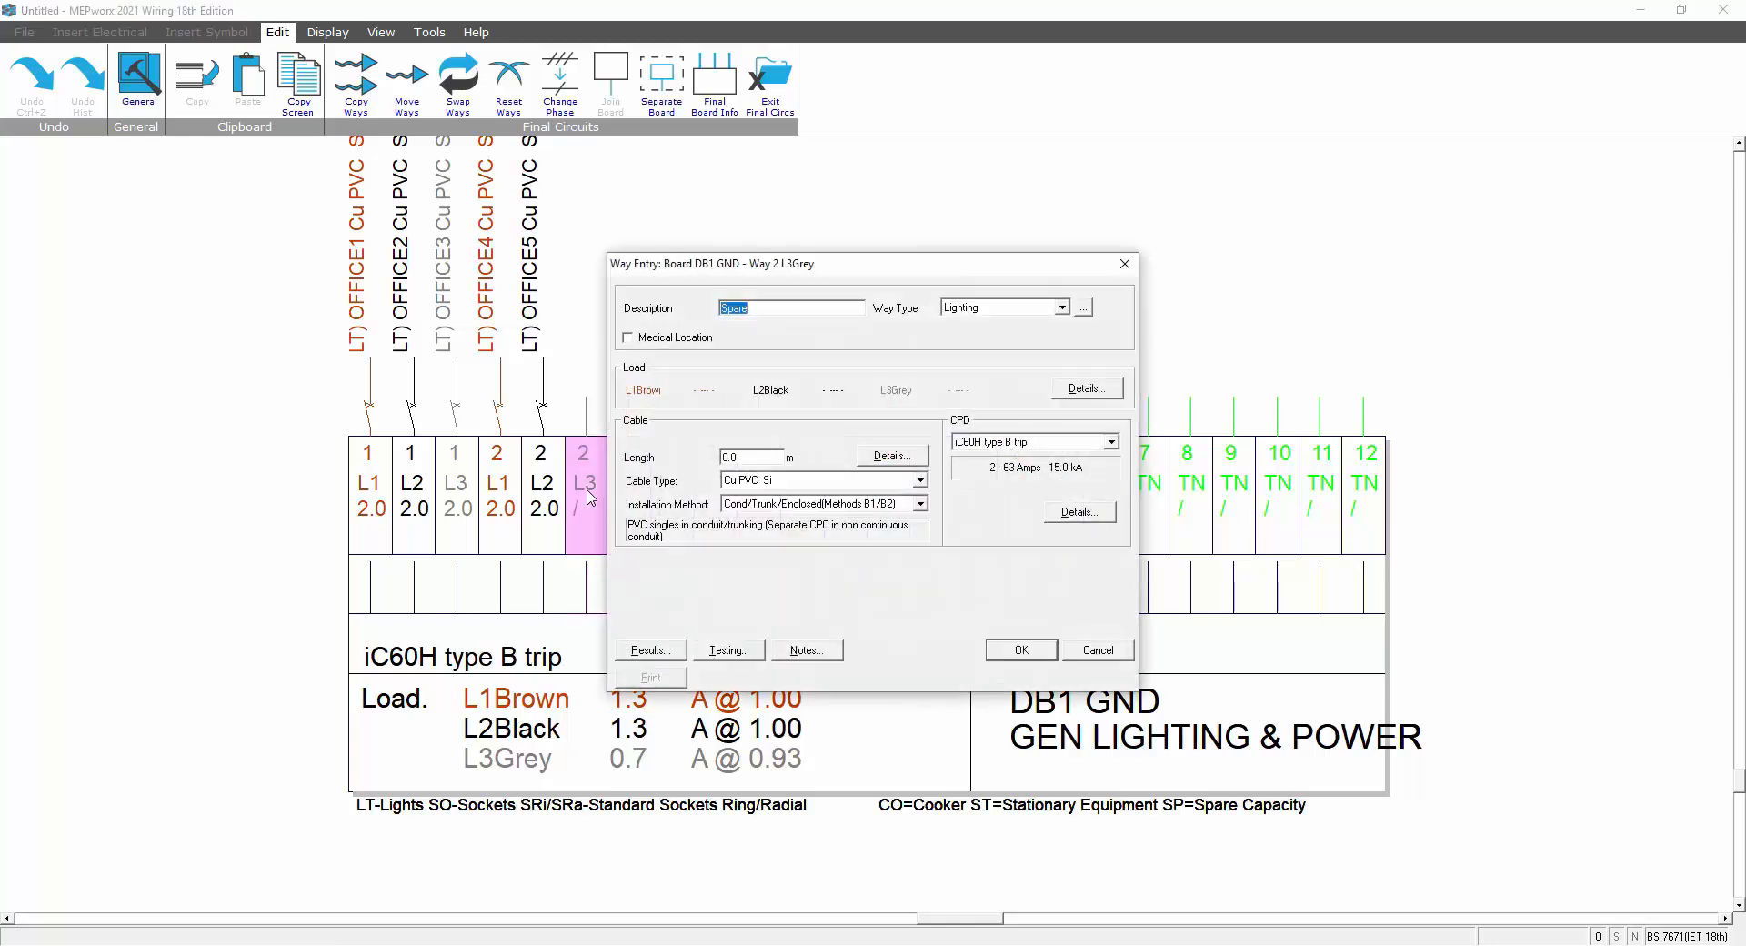
{"action": "left_click", "coordinate": [1061, 309]}
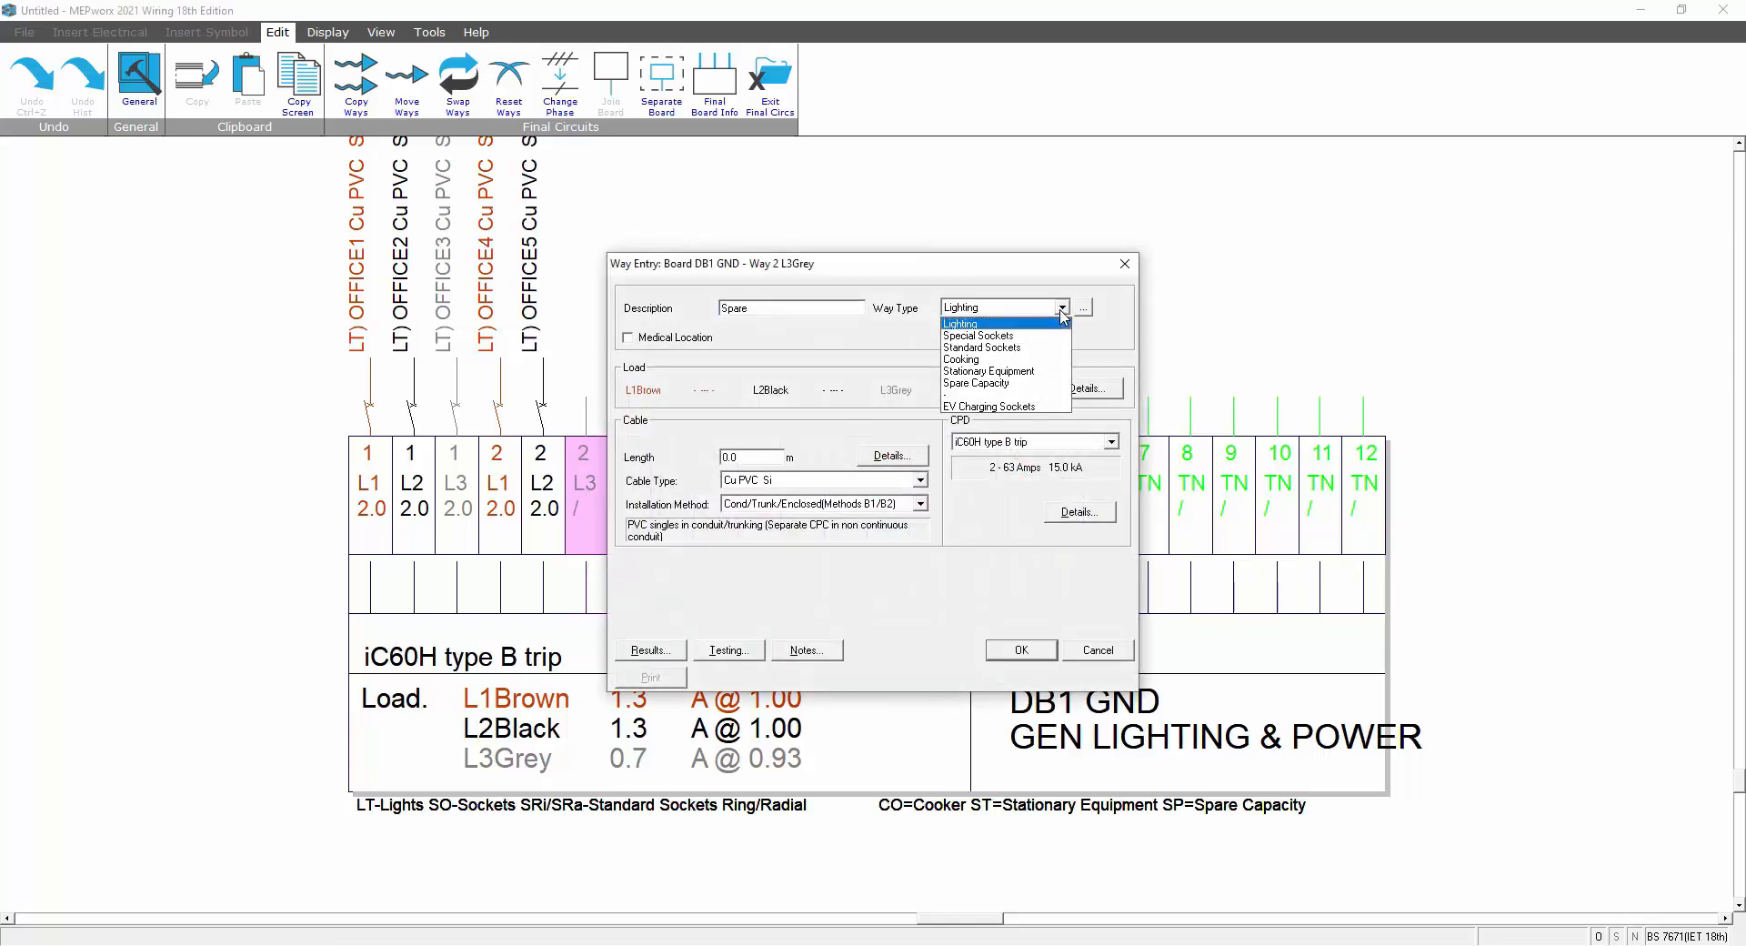
{"action": "left_click", "coordinate": [1012, 347]}
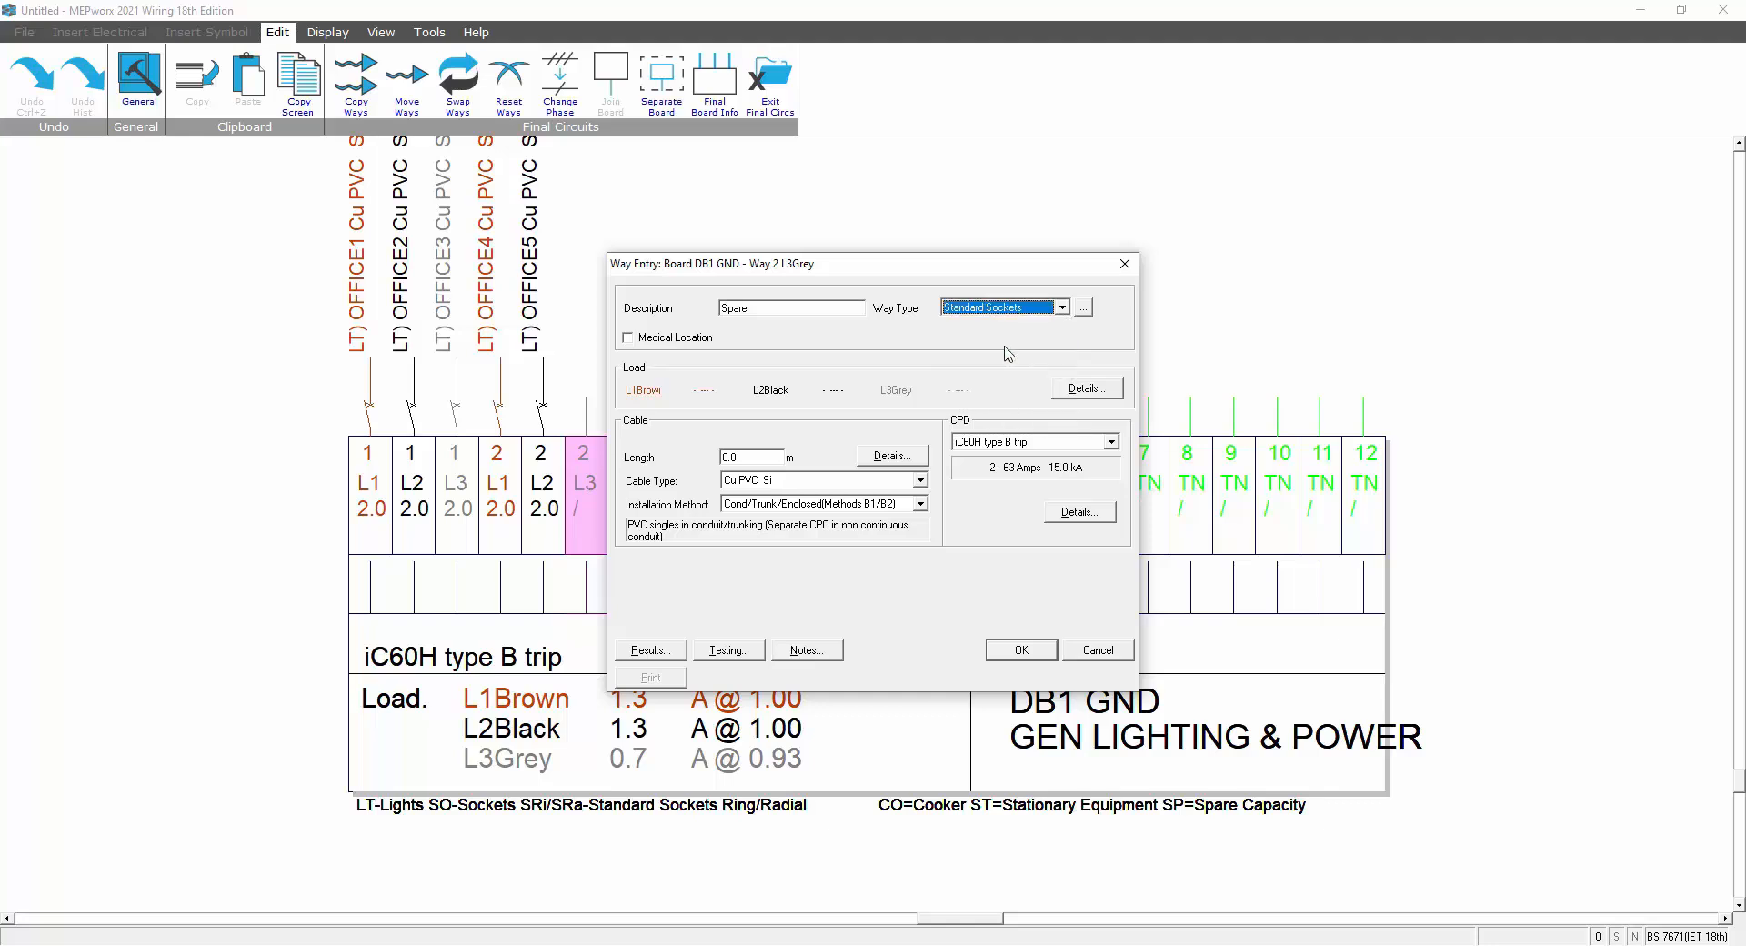
{"action": "double_click", "coordinate": [779, 311]}
{"action": "type", "text": "RING"}
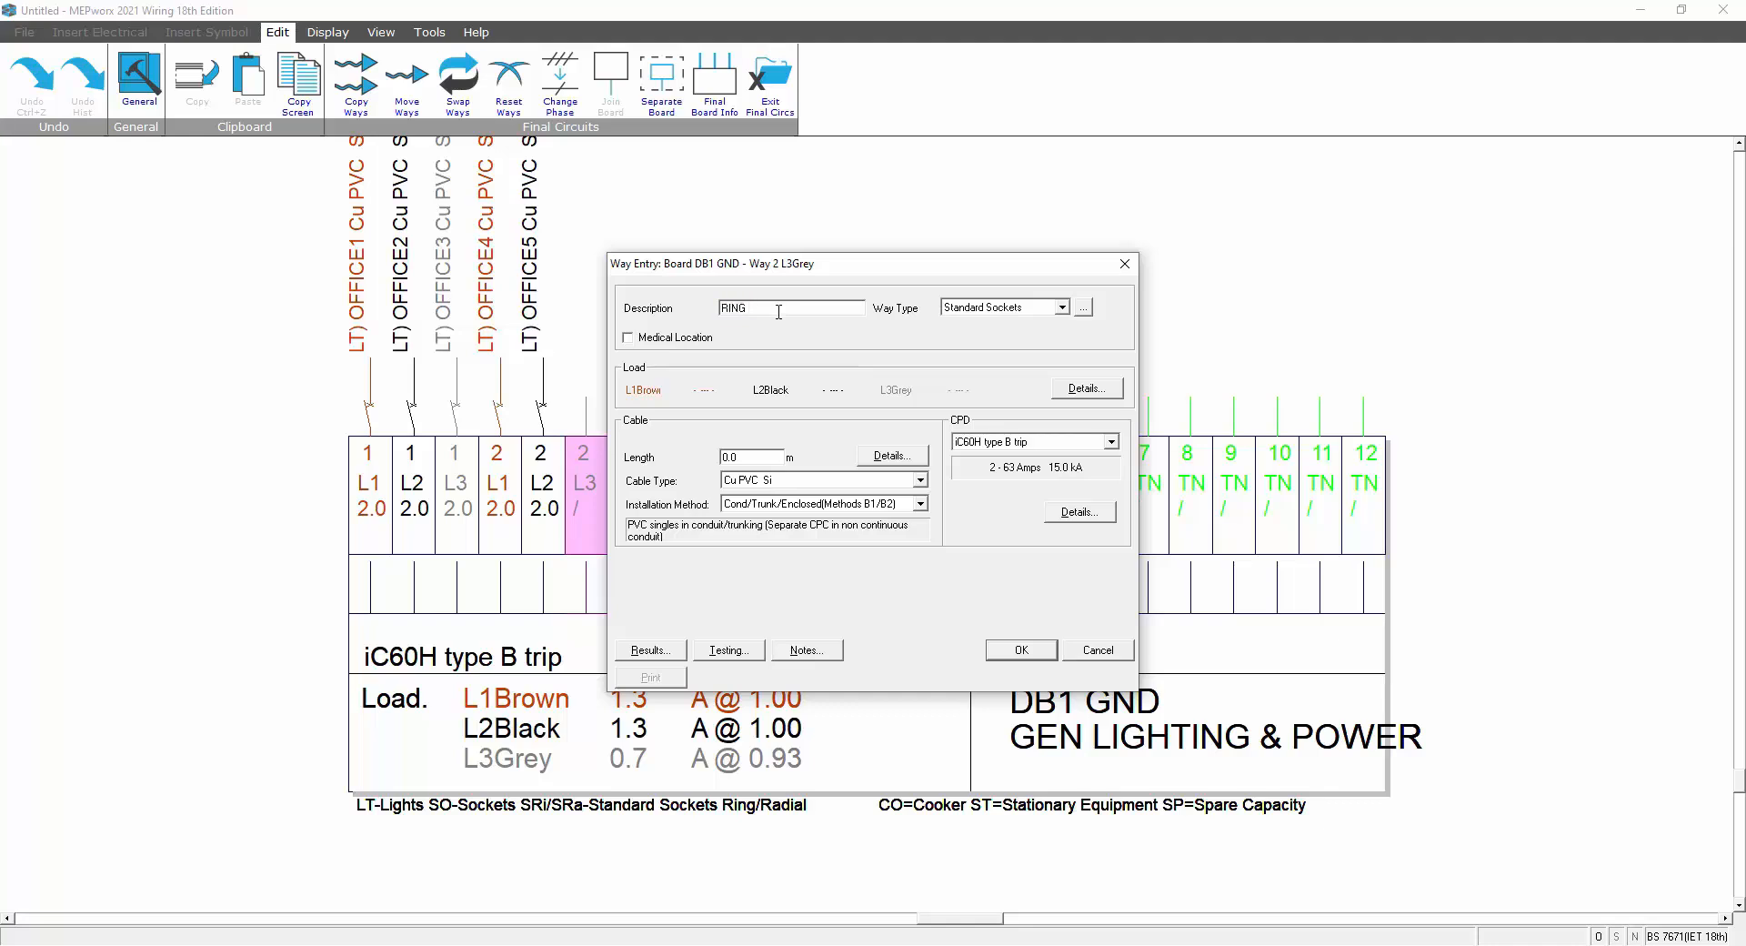
{"action": "type", "text": " OFFICE 104"}
{"action": "left_click_drag", "start_coordinate": [806, 308], "coordinate": [793, 307]}
{"action": "type", "text": "-4"}
{"action": "double_click", "coordinate": [745, 457]}
{"action": "type", "text": "80"}
{"action": "left_click", "coordinate": [1065, 390]}
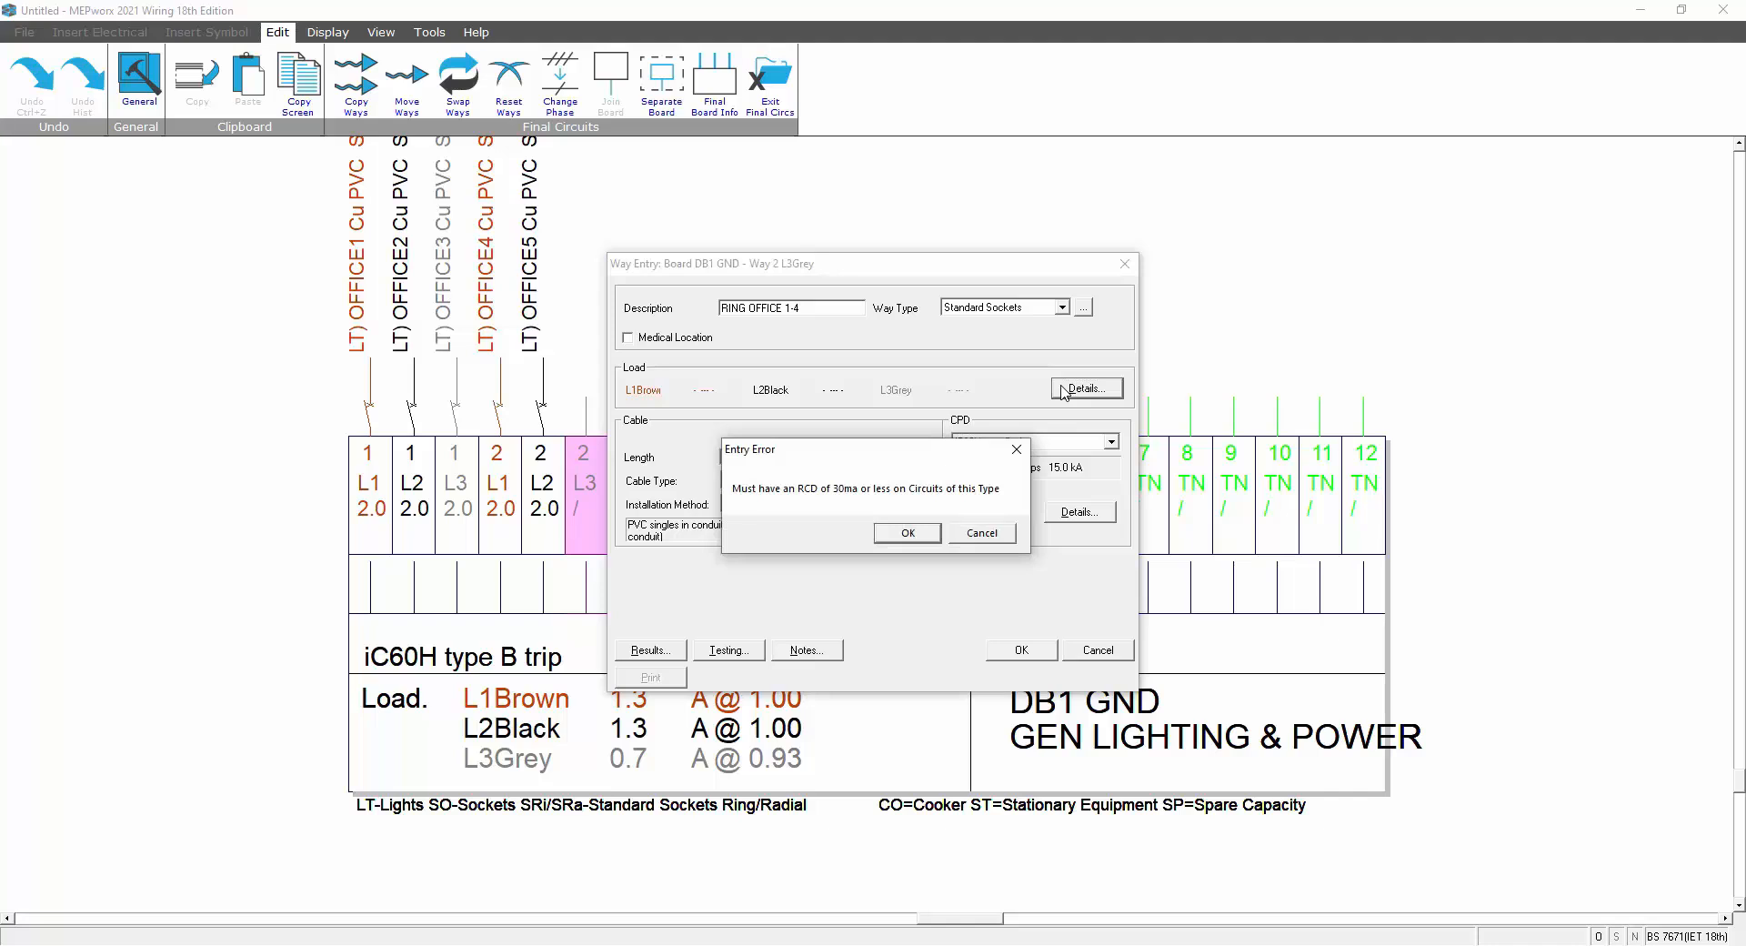
{"action": "left_click", "coordinate": [907, 534]}
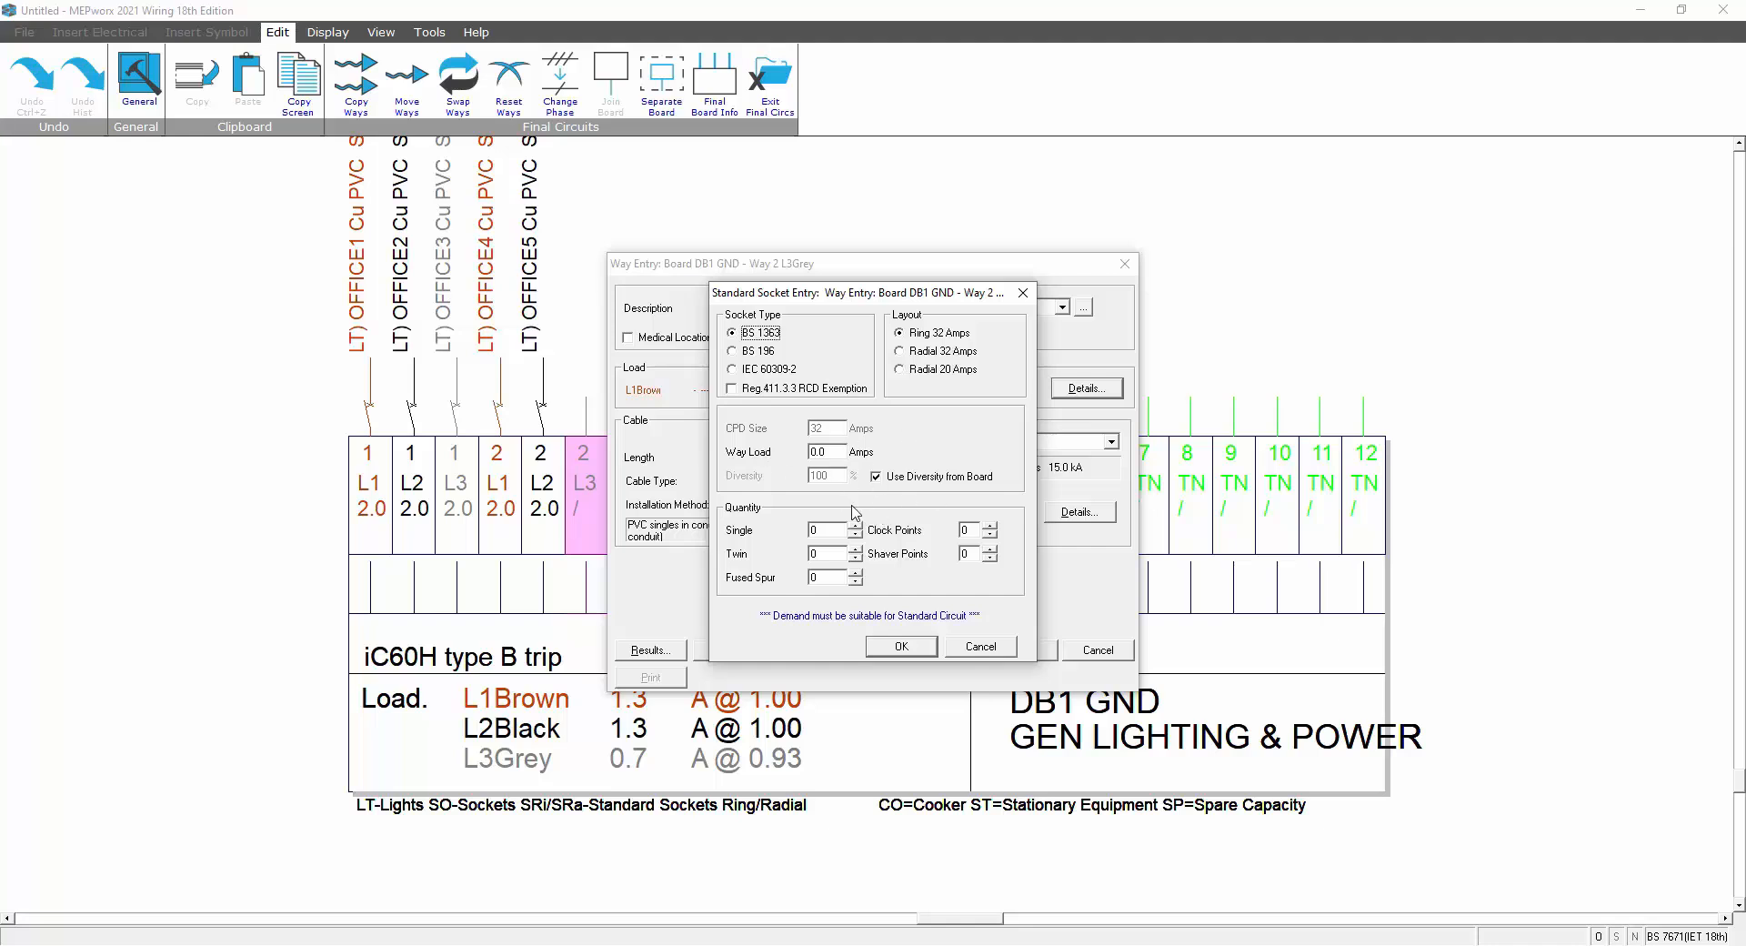
- Try a 32 A way load with its own diversity on the socket circuit, and restore the use of the board's diversity
{"action": "double_click", "coordinate": [835, 452]}
{"action": "type", "text": "32"}
{"action": "left_click", "coordinate": [875, 477]}
{"action": "double_click", "coordinate": [829, 477]}
{"action": "type", "text": "59"}
{"action": "double_click", "coordinate": [816, 476]}
{"action": "left_click", "coordinate": [876, 477]}
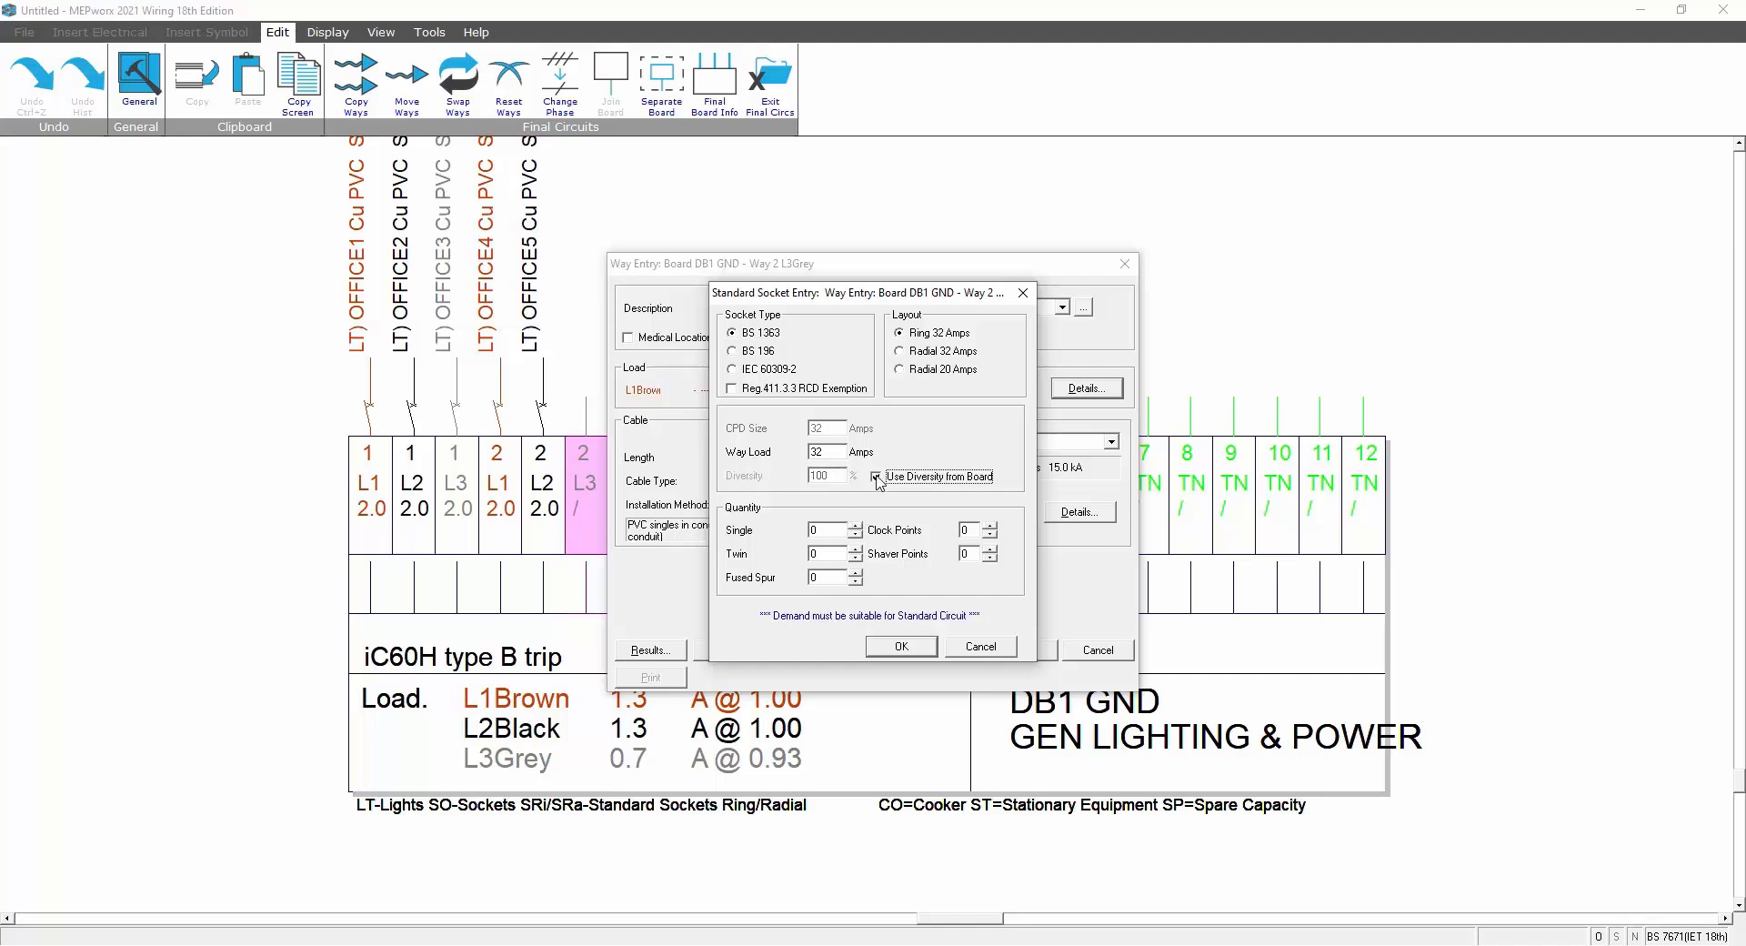
- Set the socket circuit's way load to 18 A and give it three single and five twin sockets
{"action": "double_click", "coordinate": [828, 451]}
{"action": "type", "text": "1"}
{"action": "left_click_drag", "start_coordinate": [827, 451], "coordinate": [795, 451]}
{"action": "left_click", "coordinate": [857, 527]}
{"action": "left_click", "coordinate": [857, 527]}
{"action": "left_click", "coordinate": [857, 528]}
{"action": "left_click", "coordinate": [856, 551]}
{"action": "left_click", "coordinate": [856, 550]}
{"action": "left_click", "coordinate": [856, 549]}
{"action": "left_click", "coordinate": [856, 549]}
{"action": "left_click", "coordinate": [856, 549]}
{"action": "left_click", "coordinate": [910, 653]}
{"action": "left_click", "coordinate": [901, 647]}
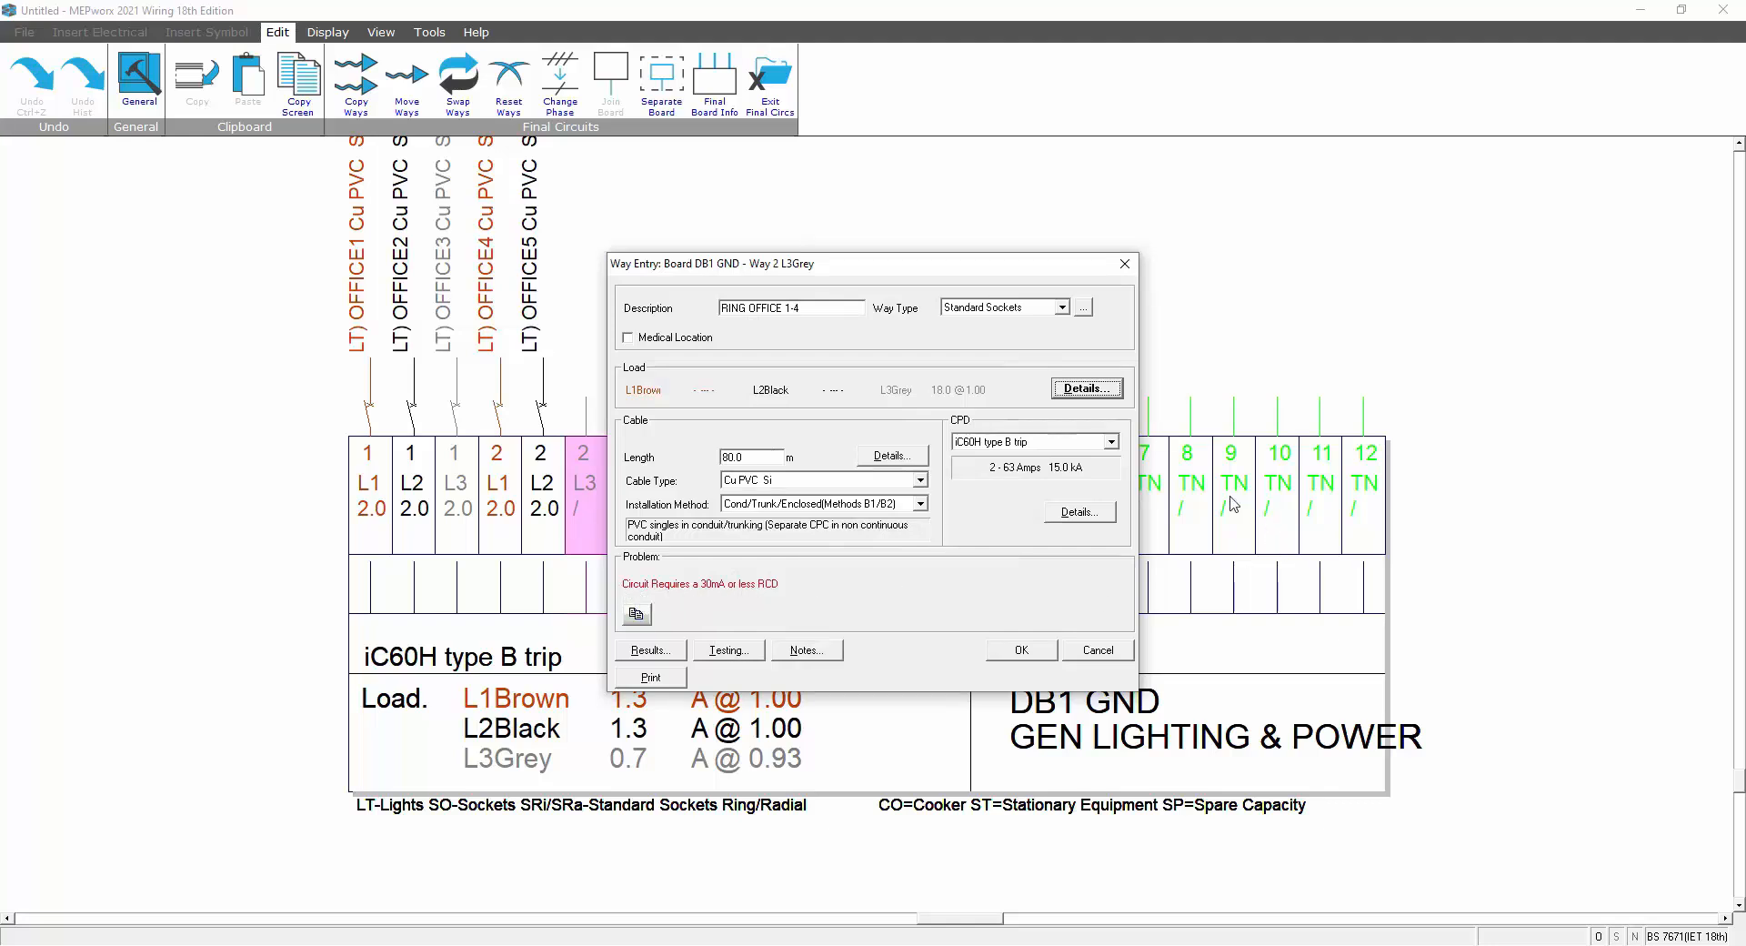
- Add a generic 30mA RCD to the protective device of way 2 L3 and accept the way entry
{"action": "left_click", "coordinate": [1111, 442]}
{"action": "left_click", "coordinate": [1111, 442]}
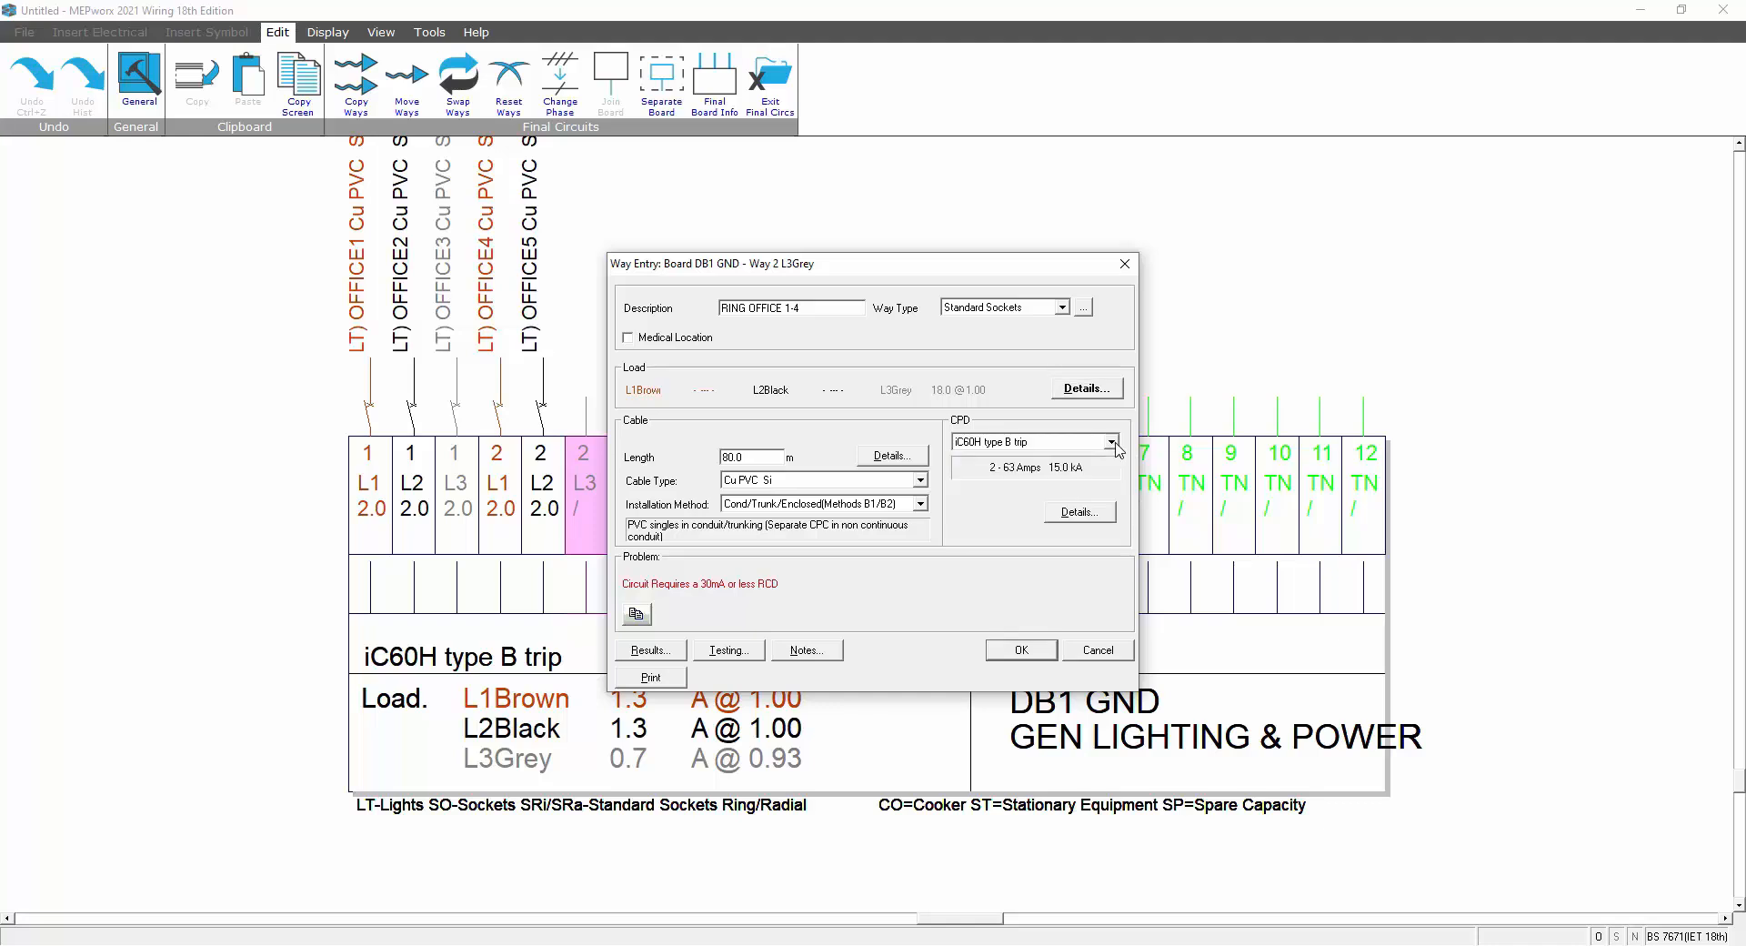
{"action": "left_click", "coordinate": [1080, 512]}
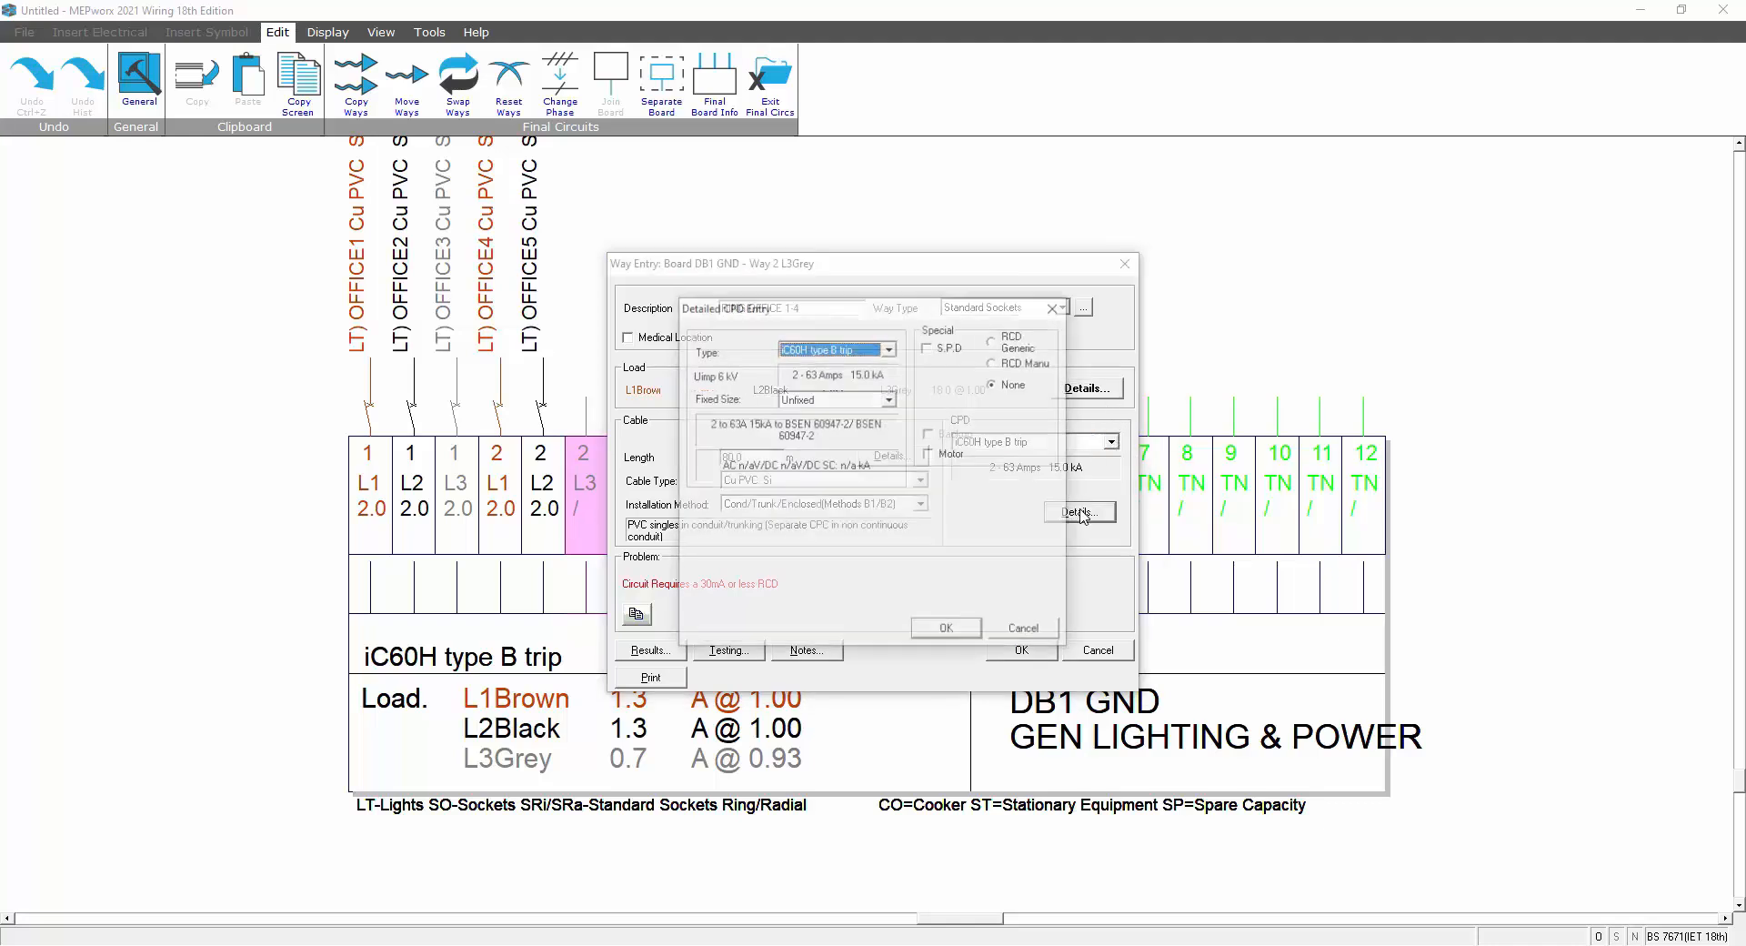
{"action": "left_click", "coordinate": [1008, 342]}
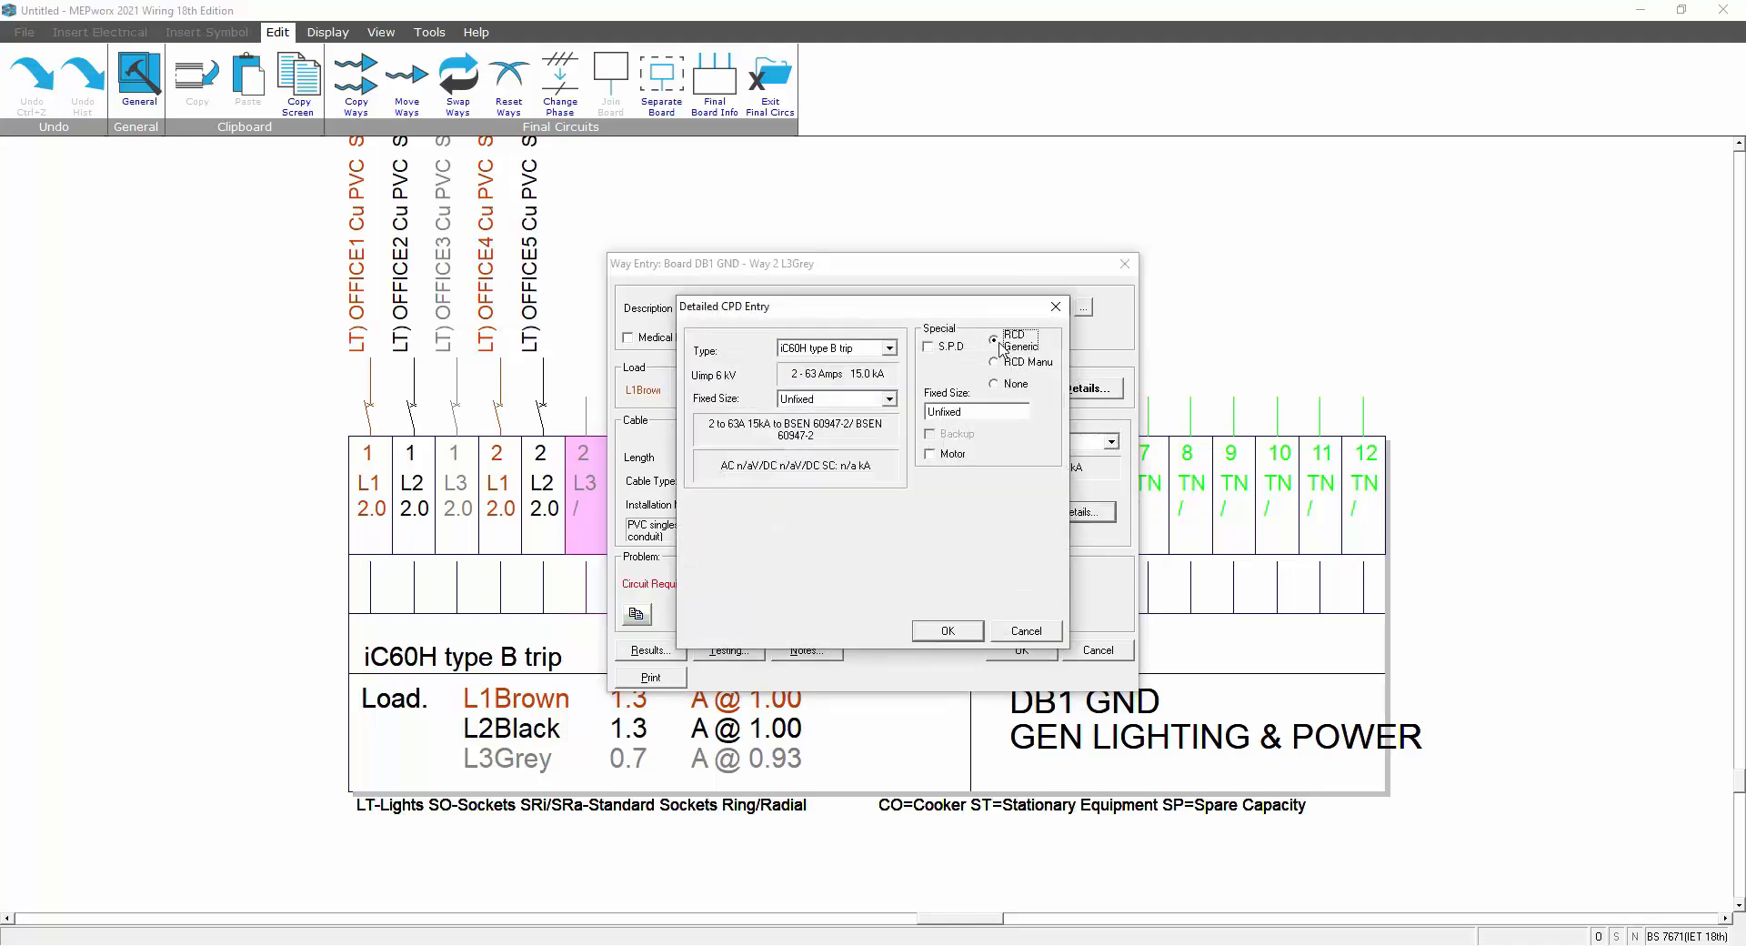
{"action": "left_click", "coordinate": [1037, 412]}
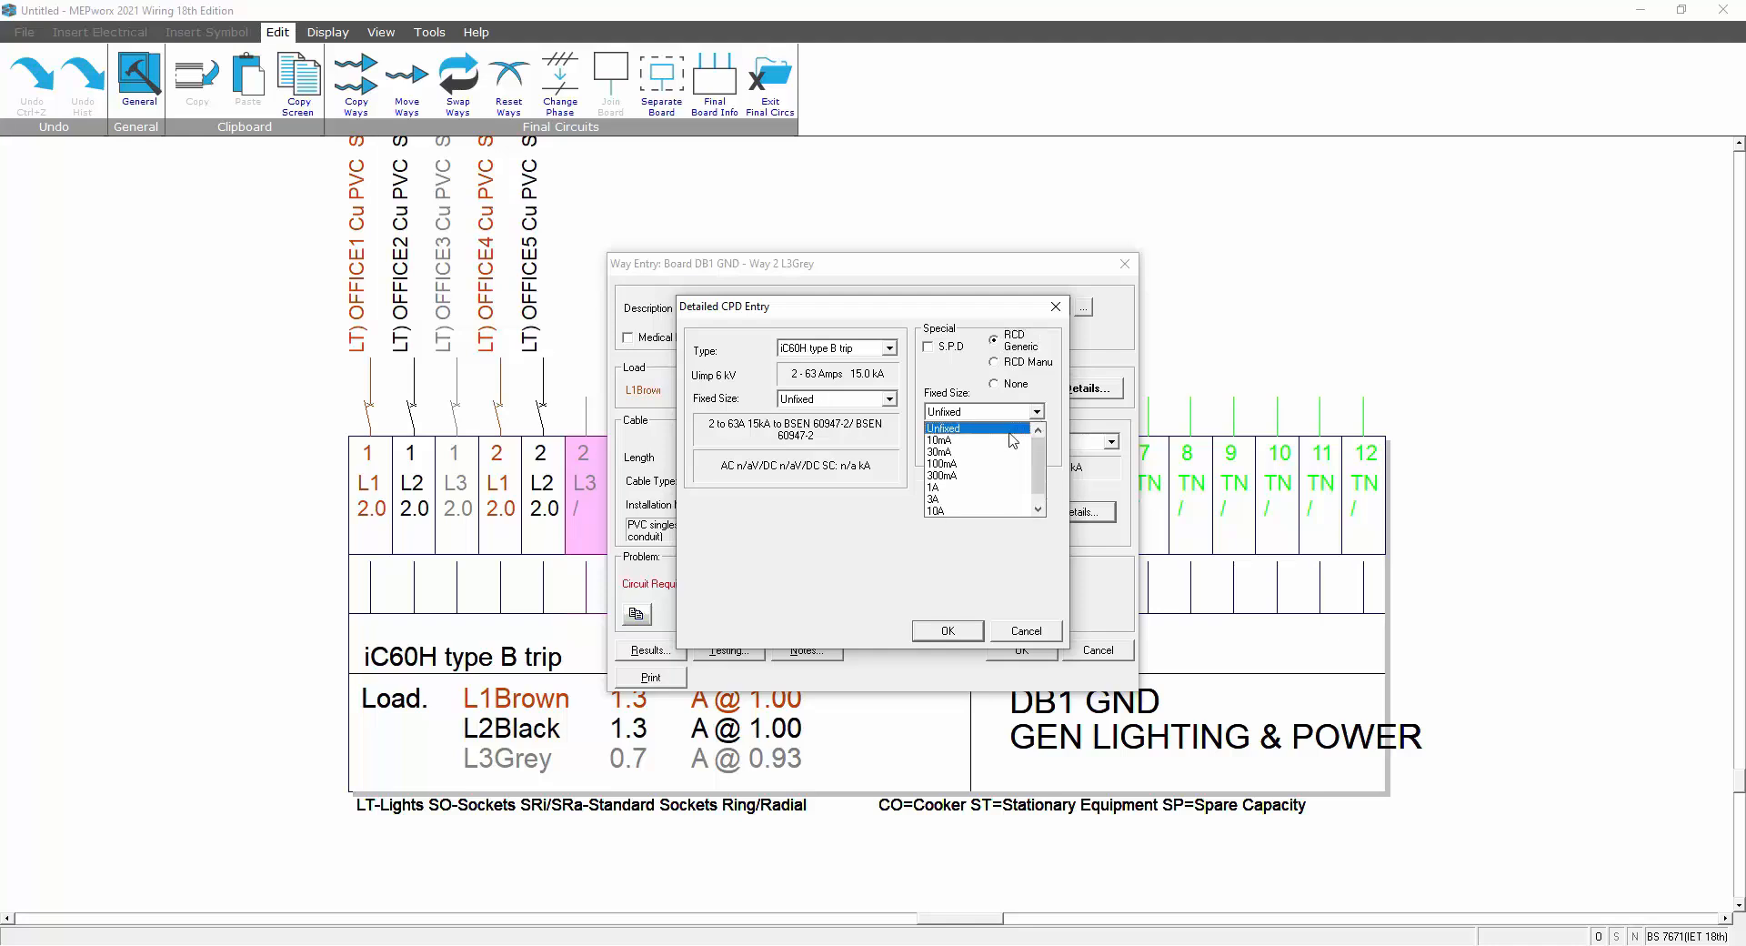
{"action": "left_click", "coordinate": [960, 458]}
{"action": "left_click", "coordinate": [959, 634]}
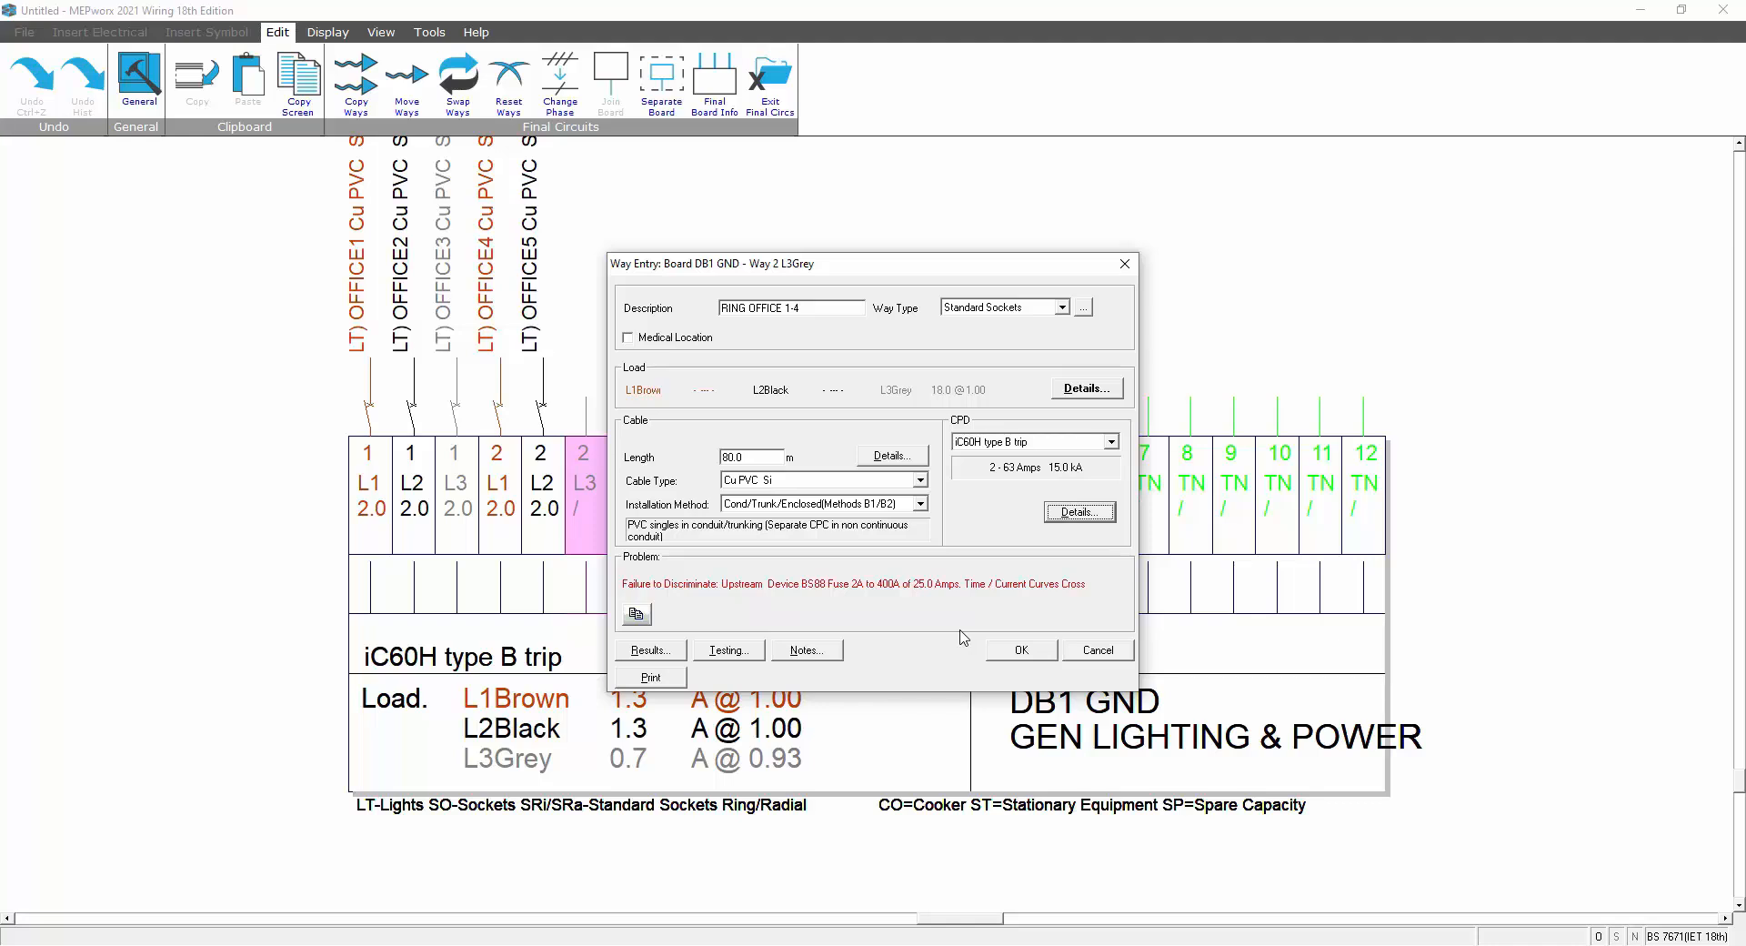
{"action": "left_click", "coordinate": [1026, 653]}
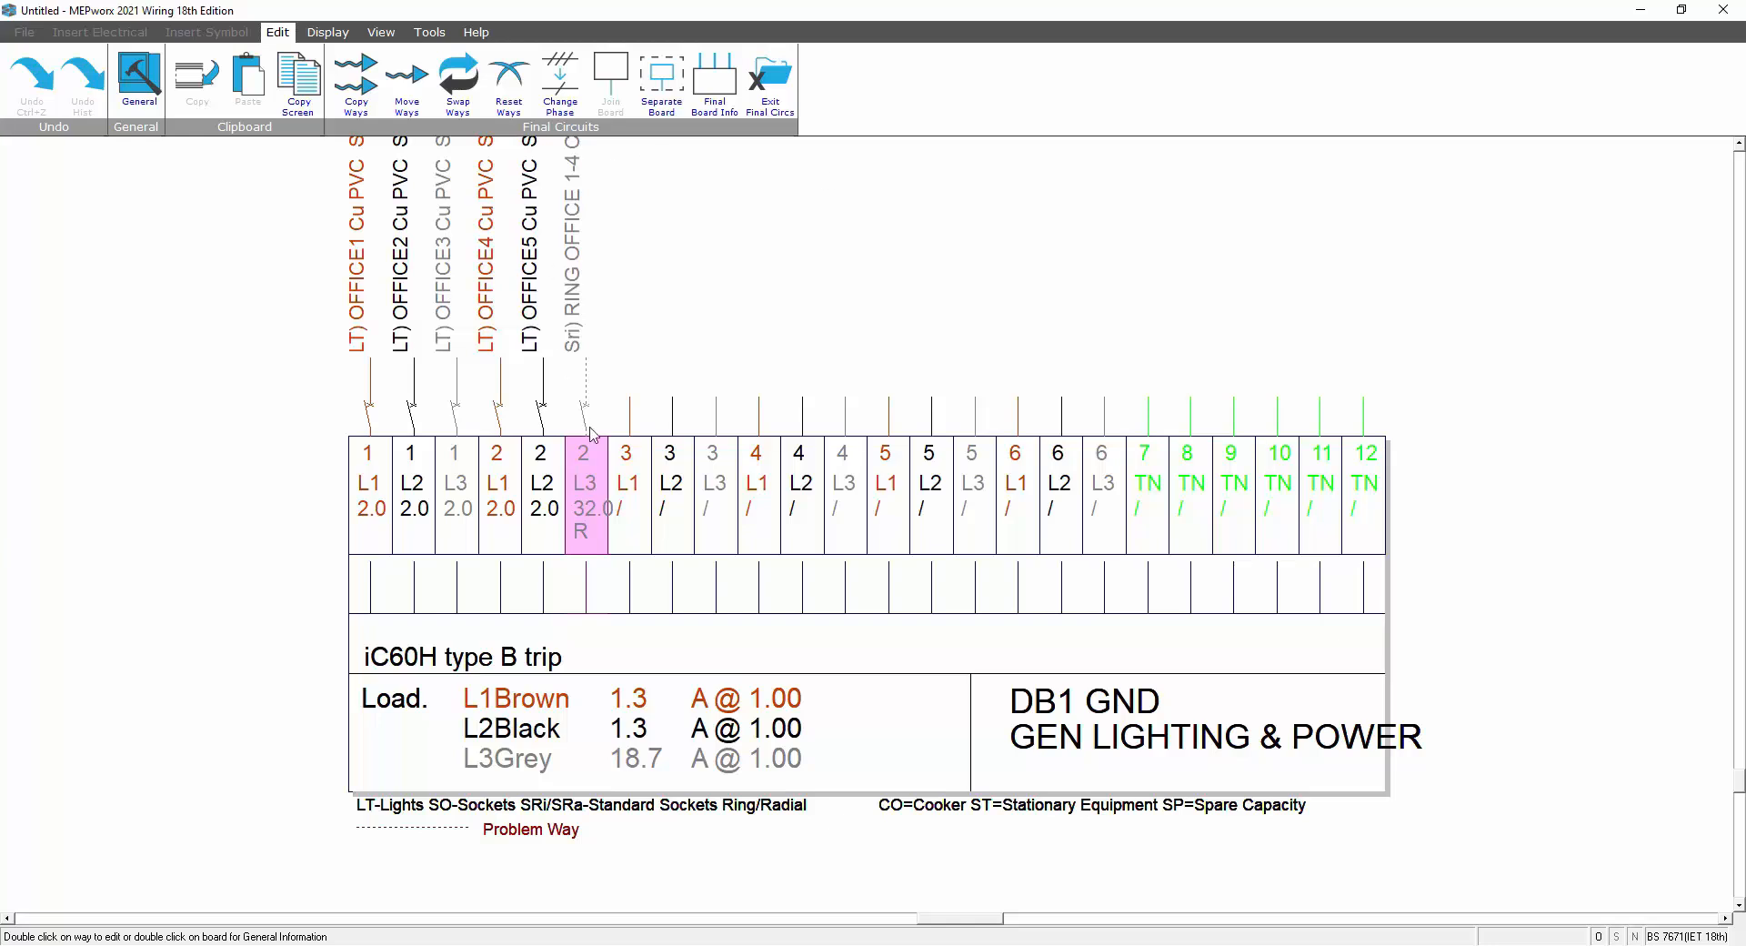
- Review the way entry of way 2 L3 and examine its short circuit discrimination against the upstream devices on the time/current curves
{"action": "double_click", "coordinate": [588, 482]}
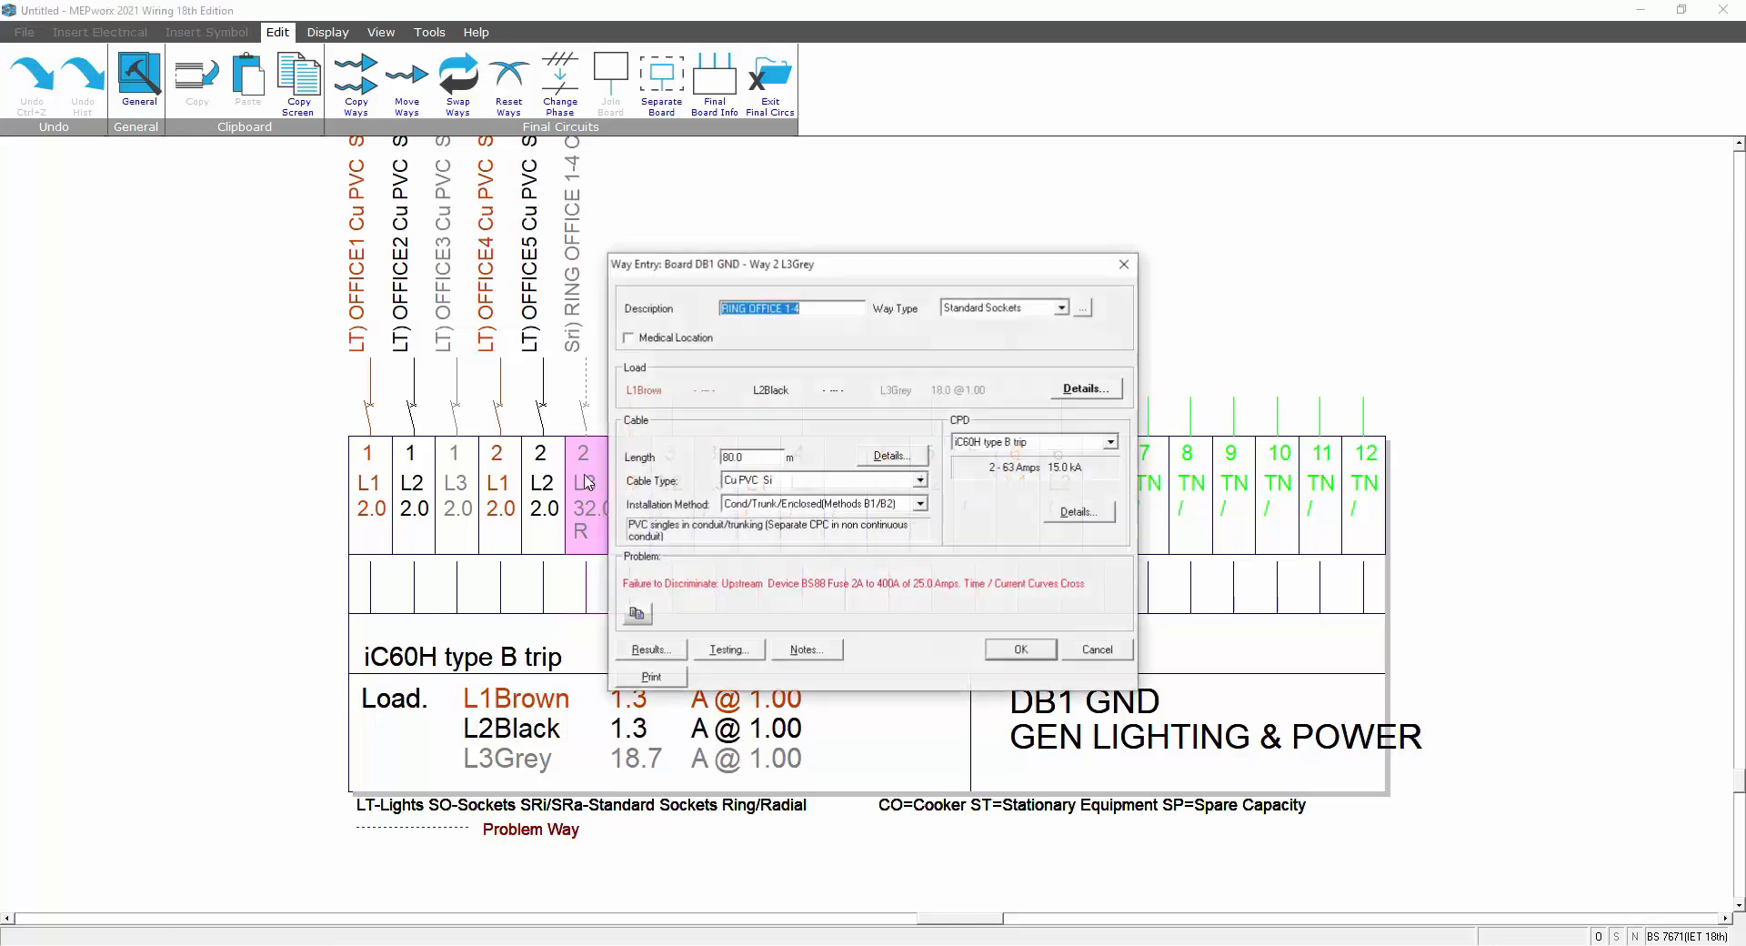
{"action": "left_click", "coordinate": [1047, 651]}
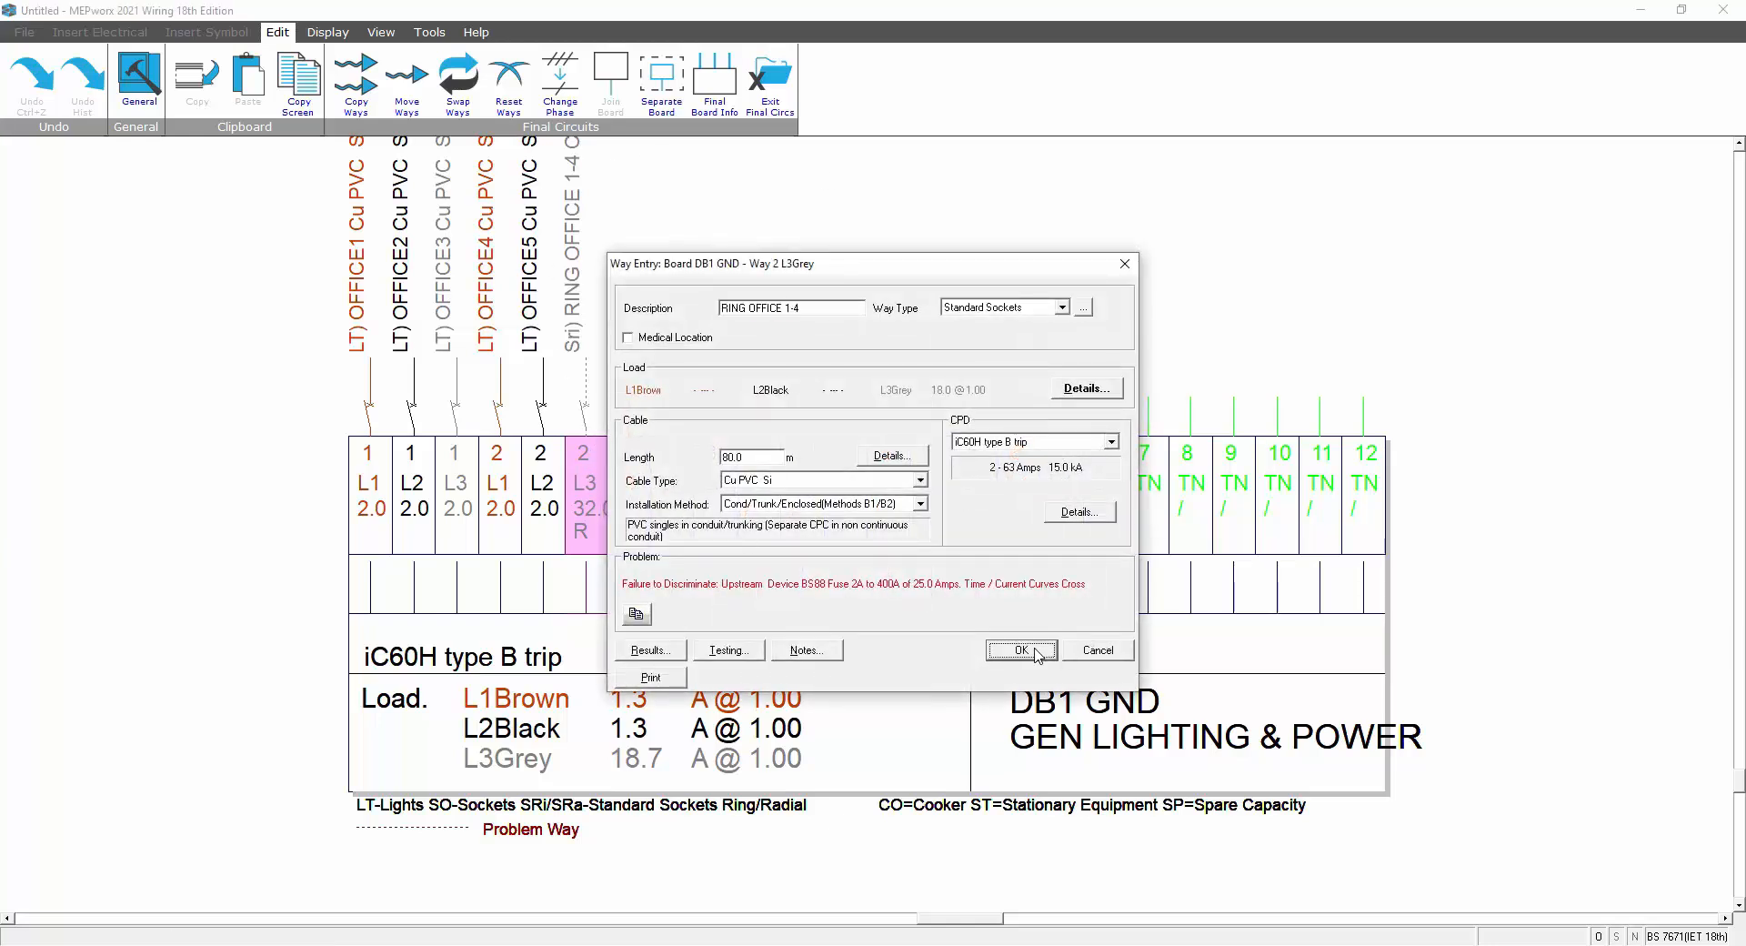
{"action": "left_click", "coordinate": [328, 32]}
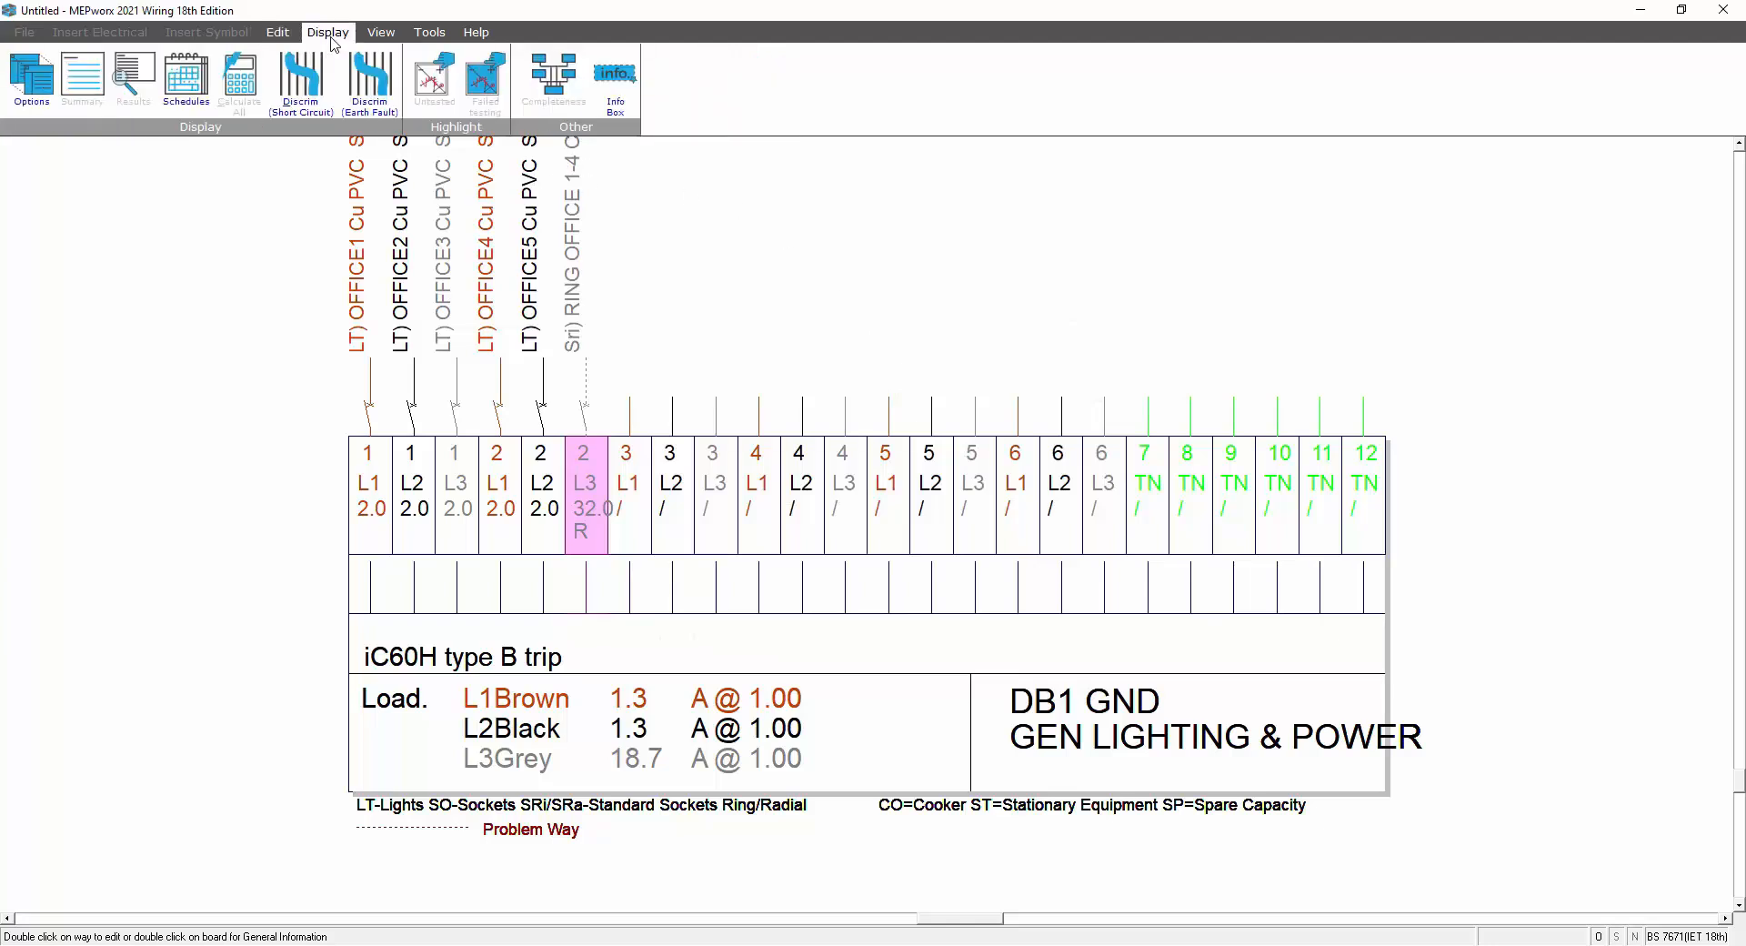
{"action": "left_click", "coordinate": [306, 82]}
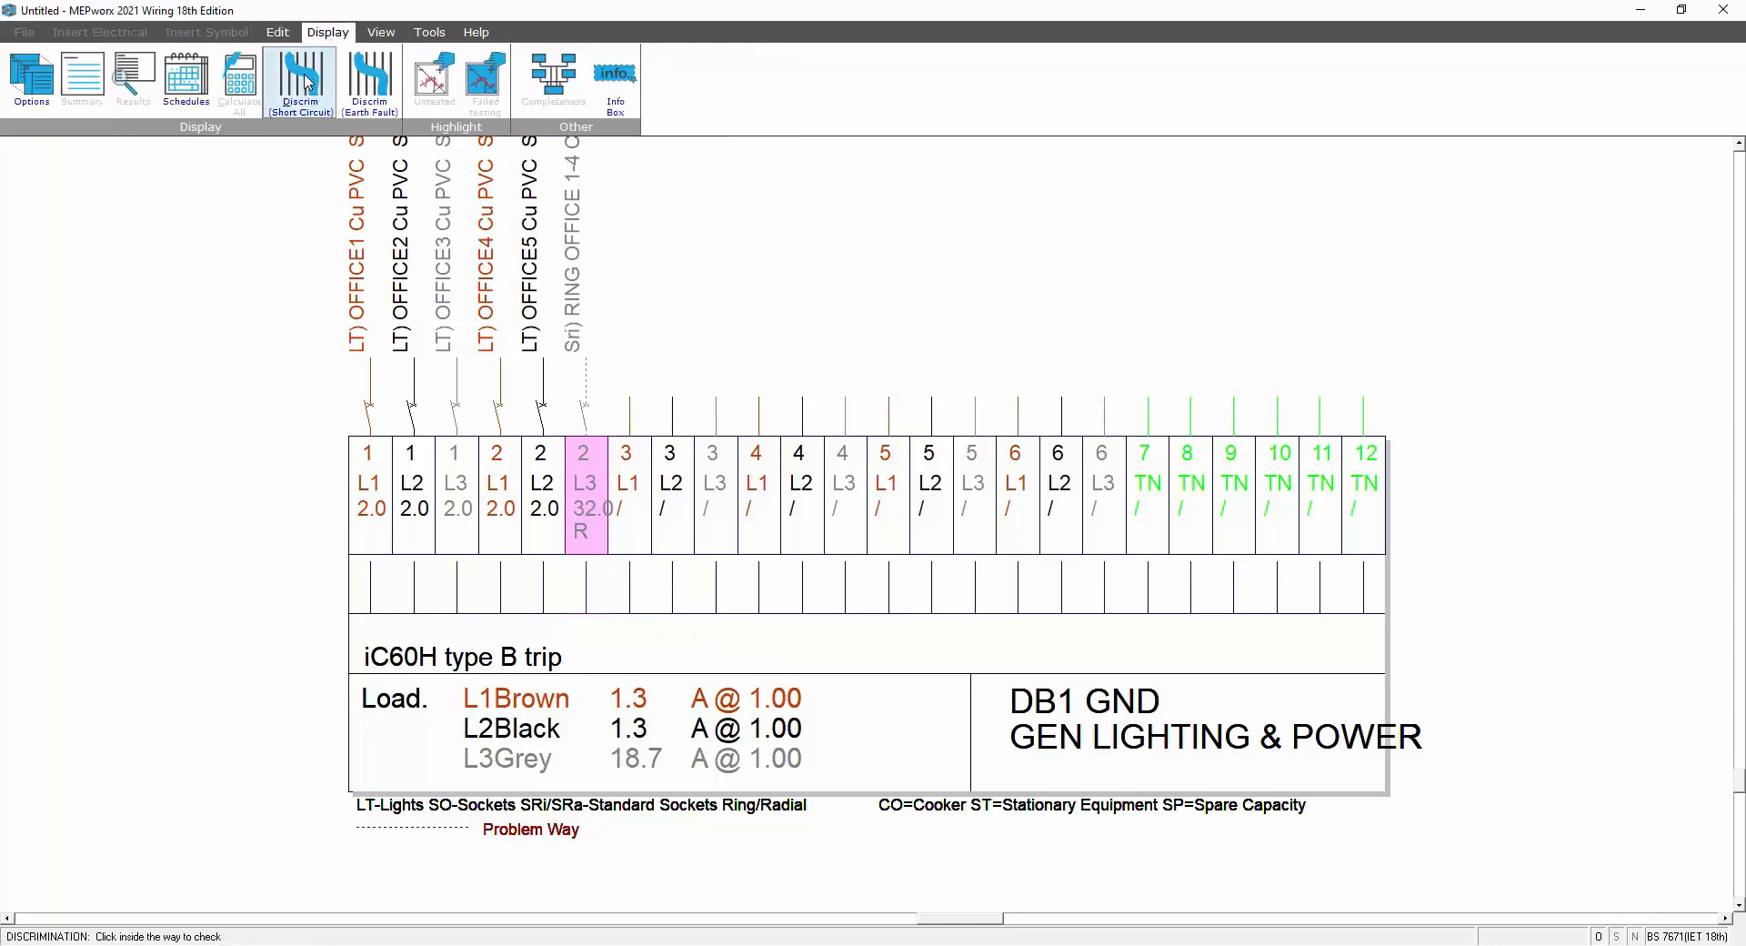
{"action": "left_click", "coordinate": [595, 491]}
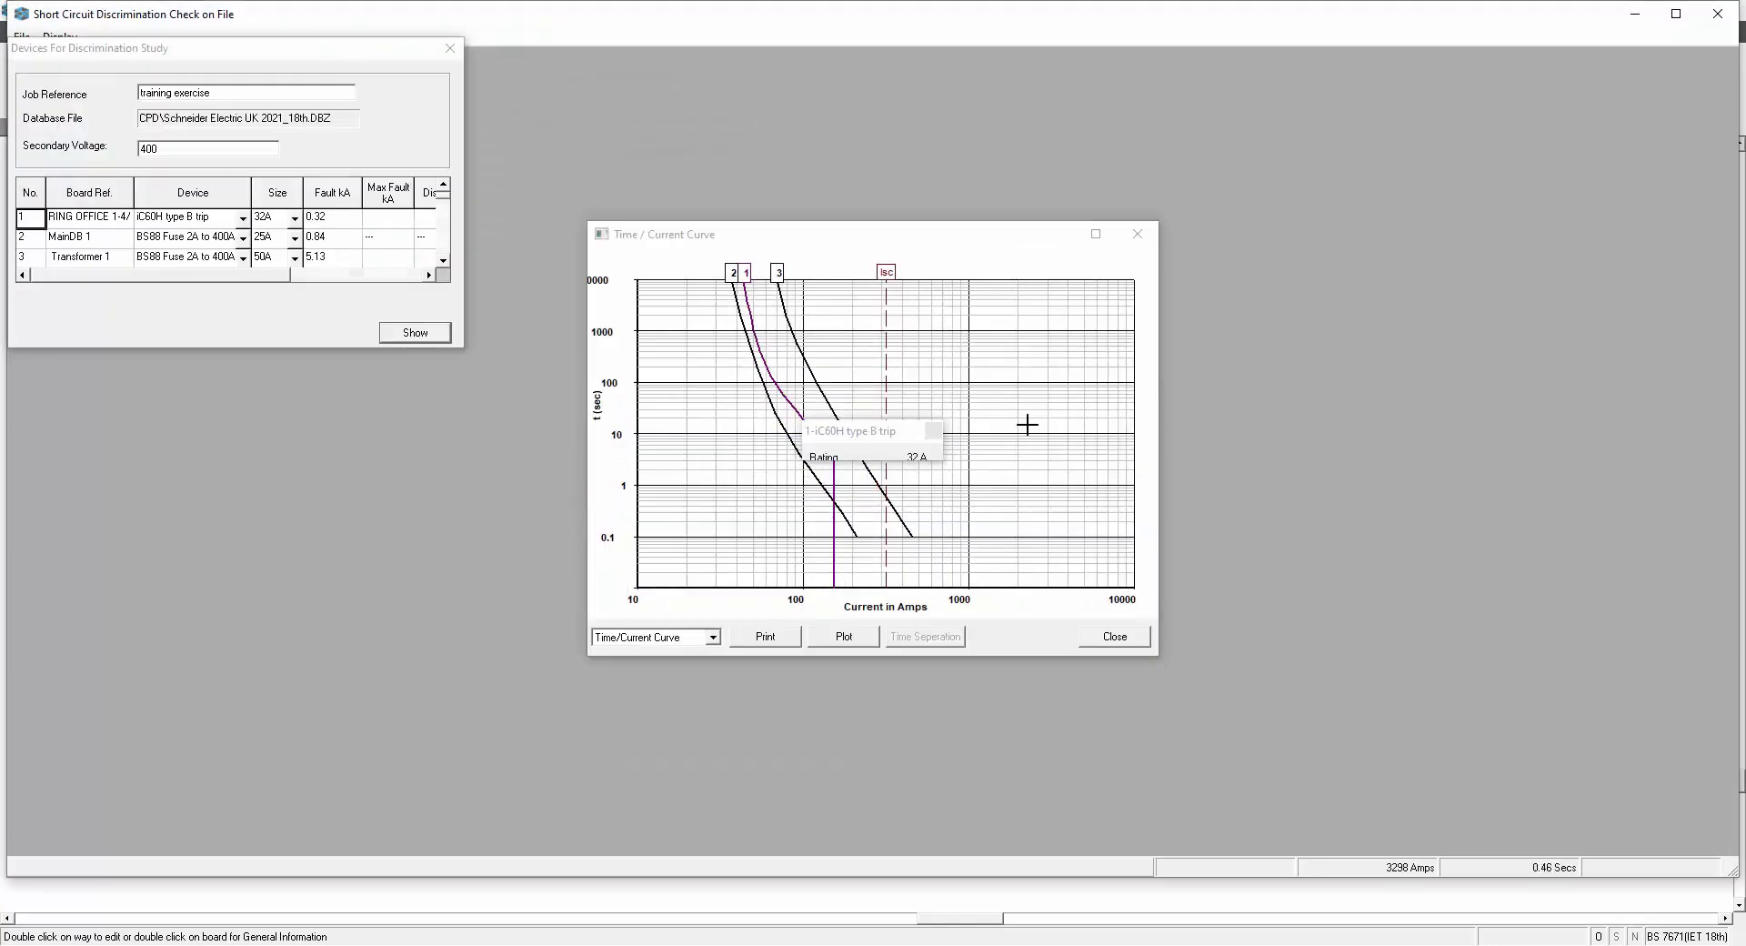
{"action": "left_click_drag", "start_coordinate": [906, 438], "coordinate": [1075, 378]}
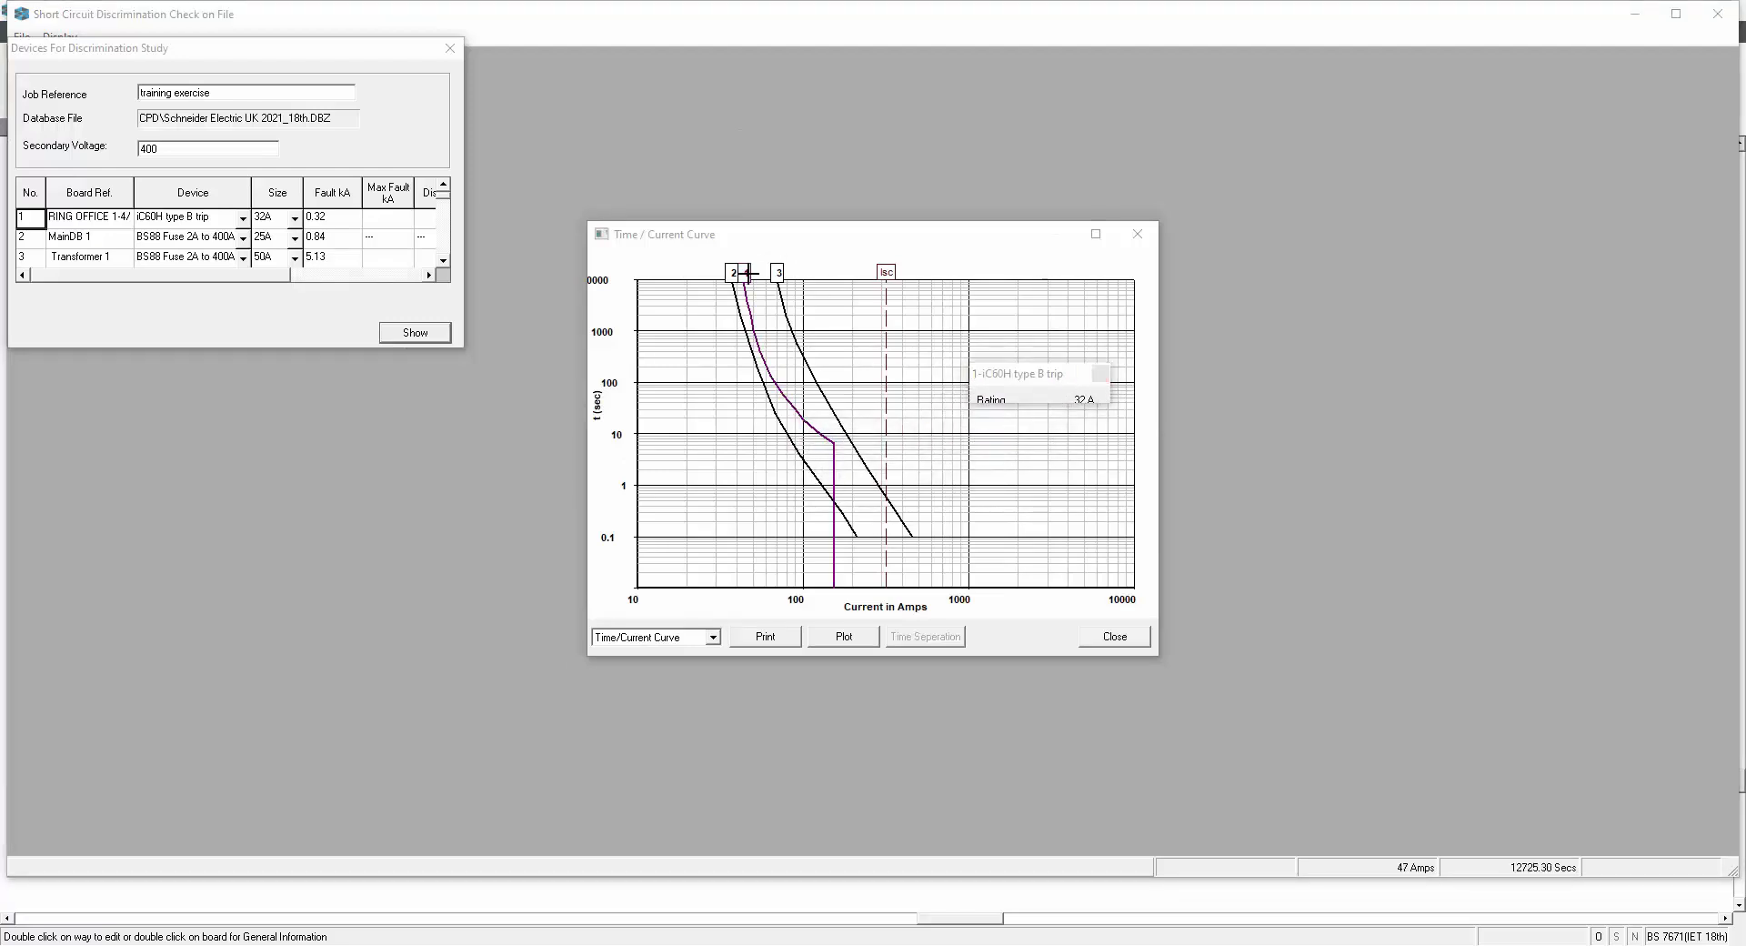
{"action": "left_click", "coordinate": [749, 272]}
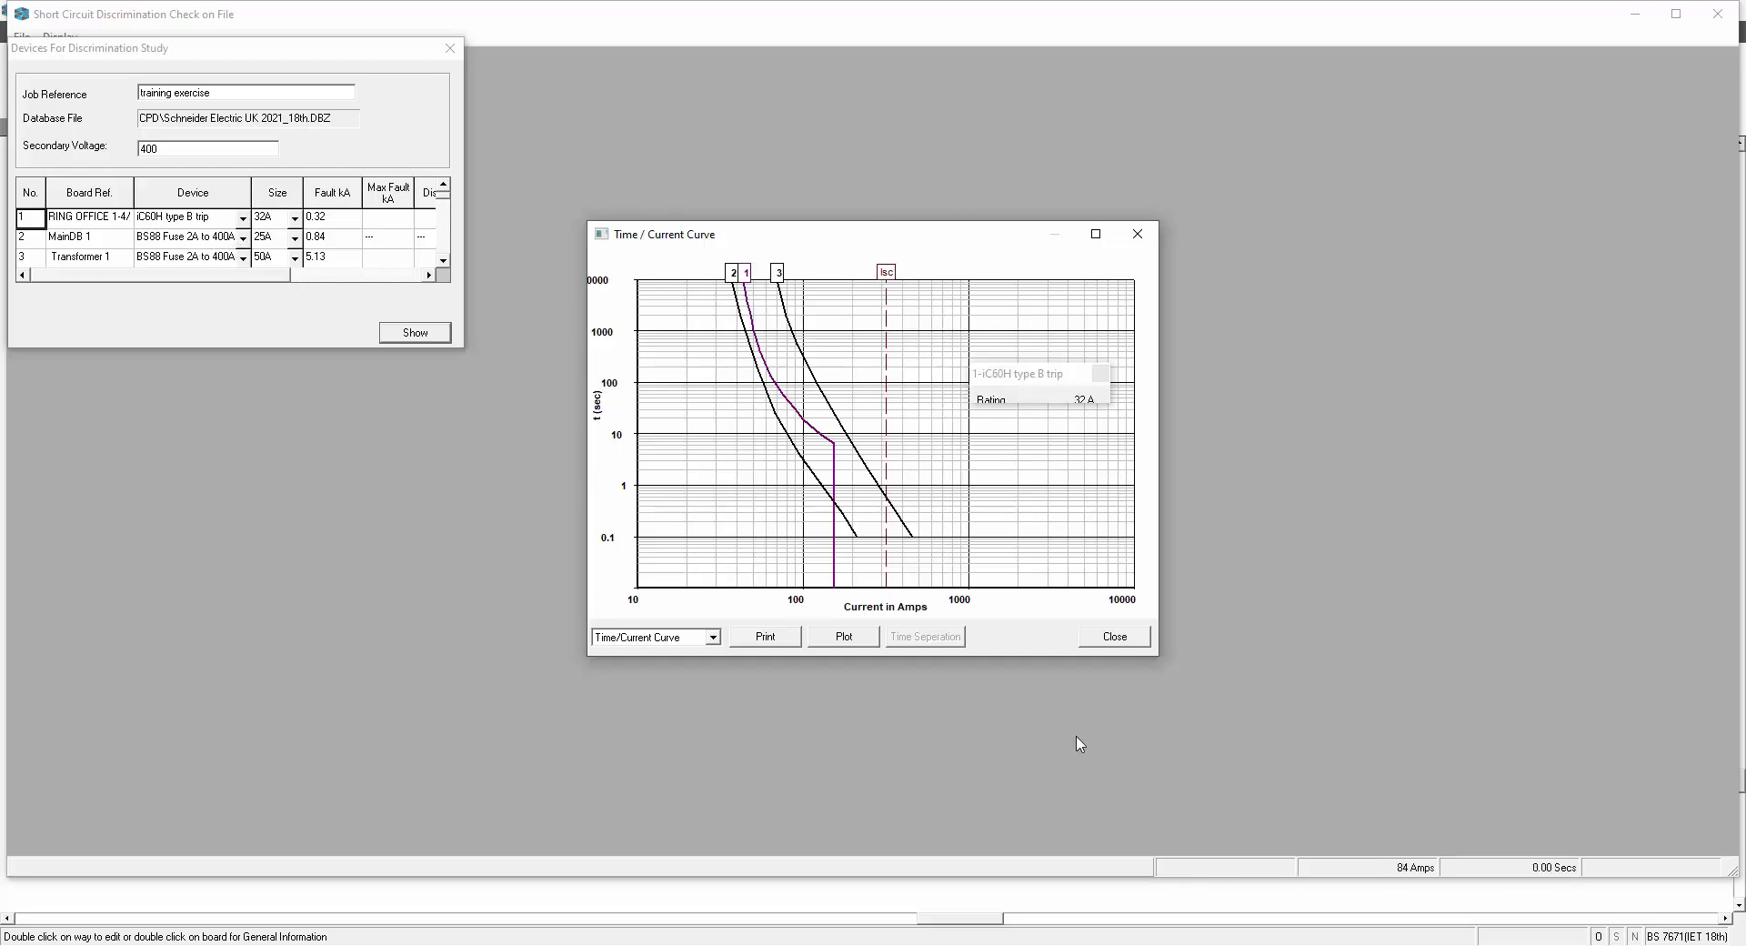
{"action": "left_click", "coordinate": [1117, 636]}
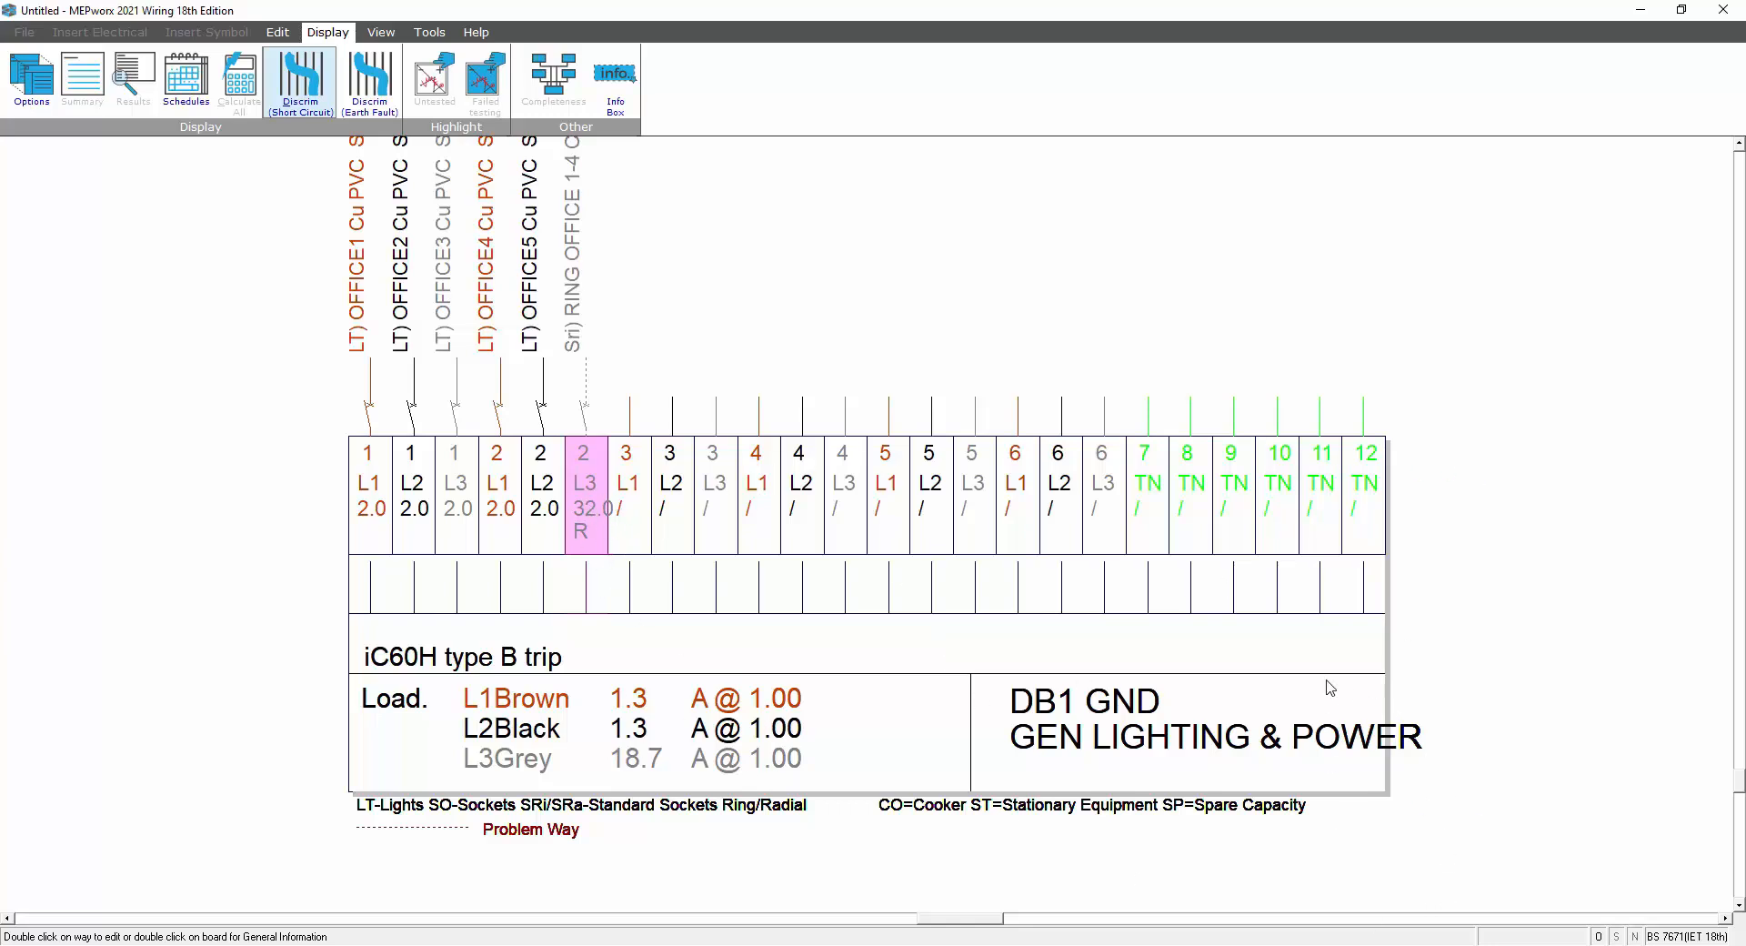
- Exit the final circuits, accept the board's load entry, and widen the DB1 GND board symbol on the schematic
{"action": "left_click", "coordinate": [277, 35]}
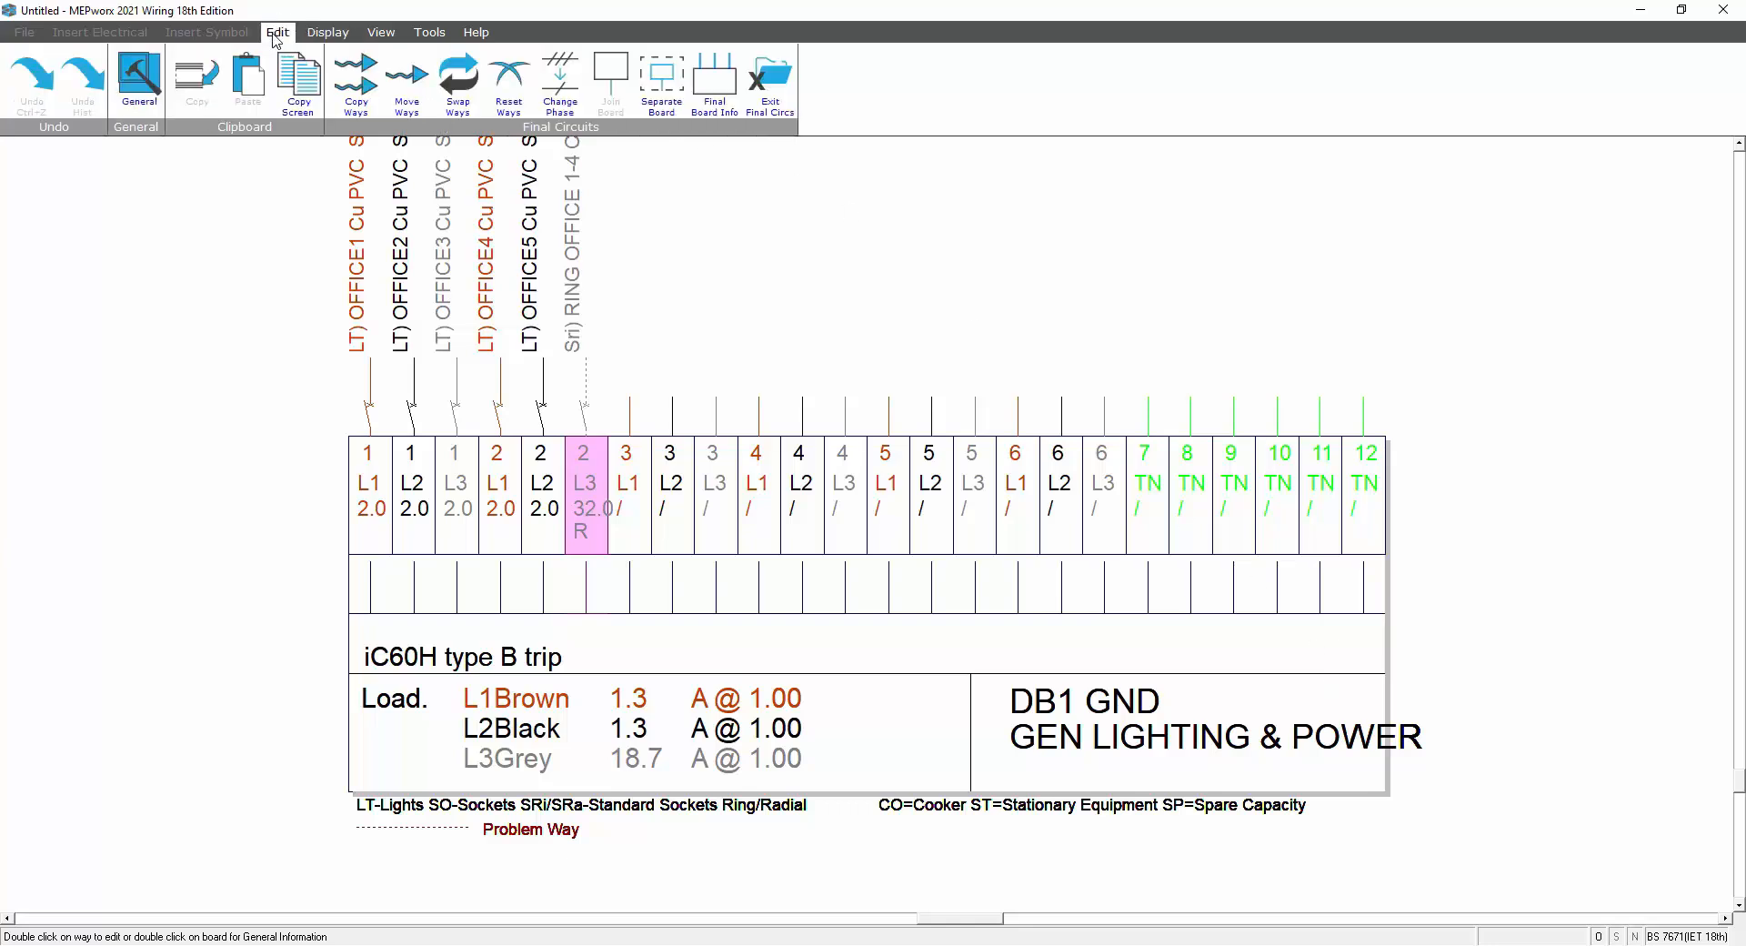
{"action": "left_click", "coordinate": [770, 88]}
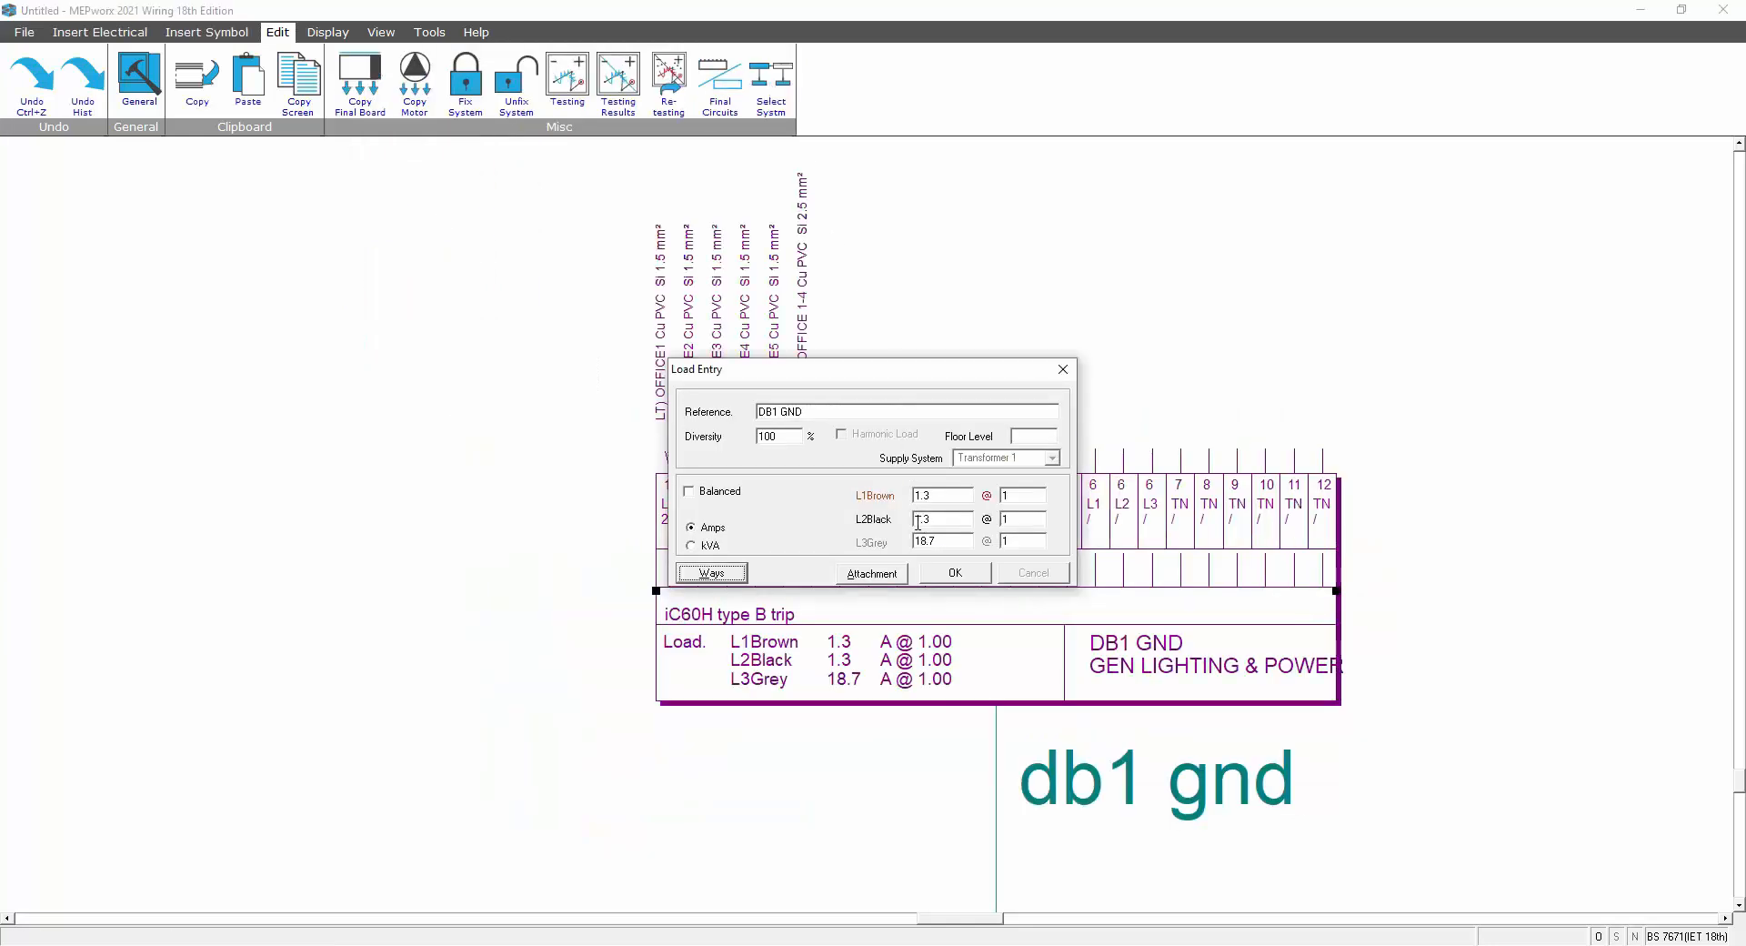
{"action": "left_click", "coordinate": [950, 573]}
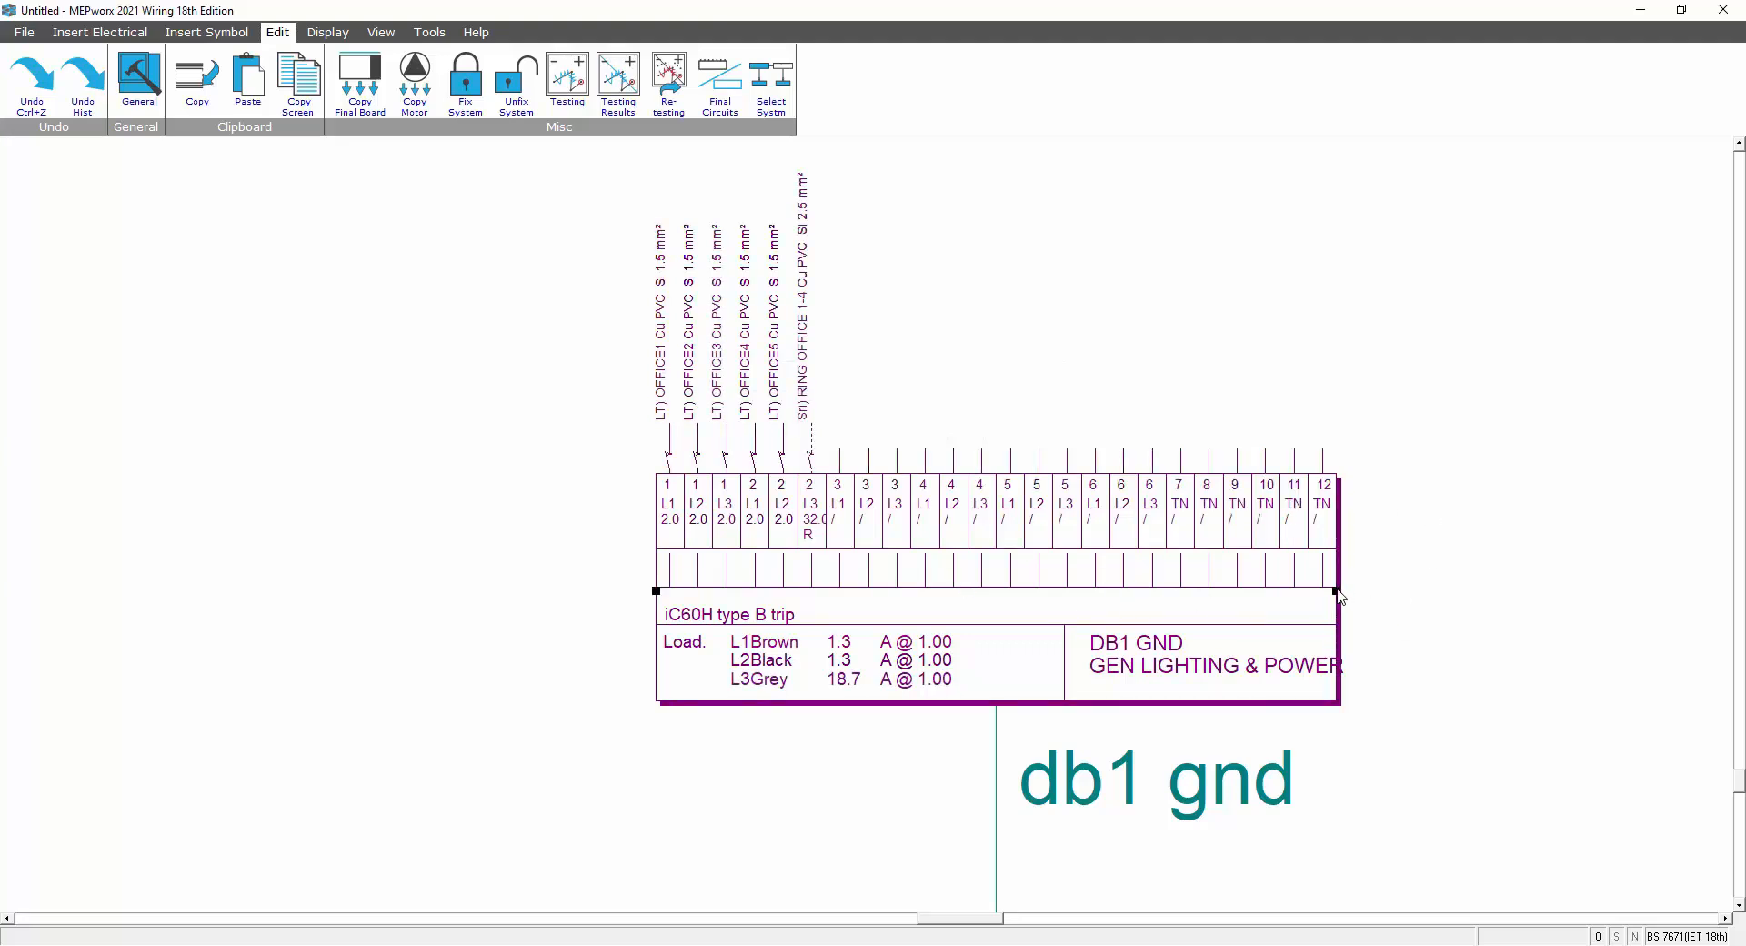
{"action": "left_click_drag", "start_coordinate": [1336, 590], "coordinate": [1476, 595]}
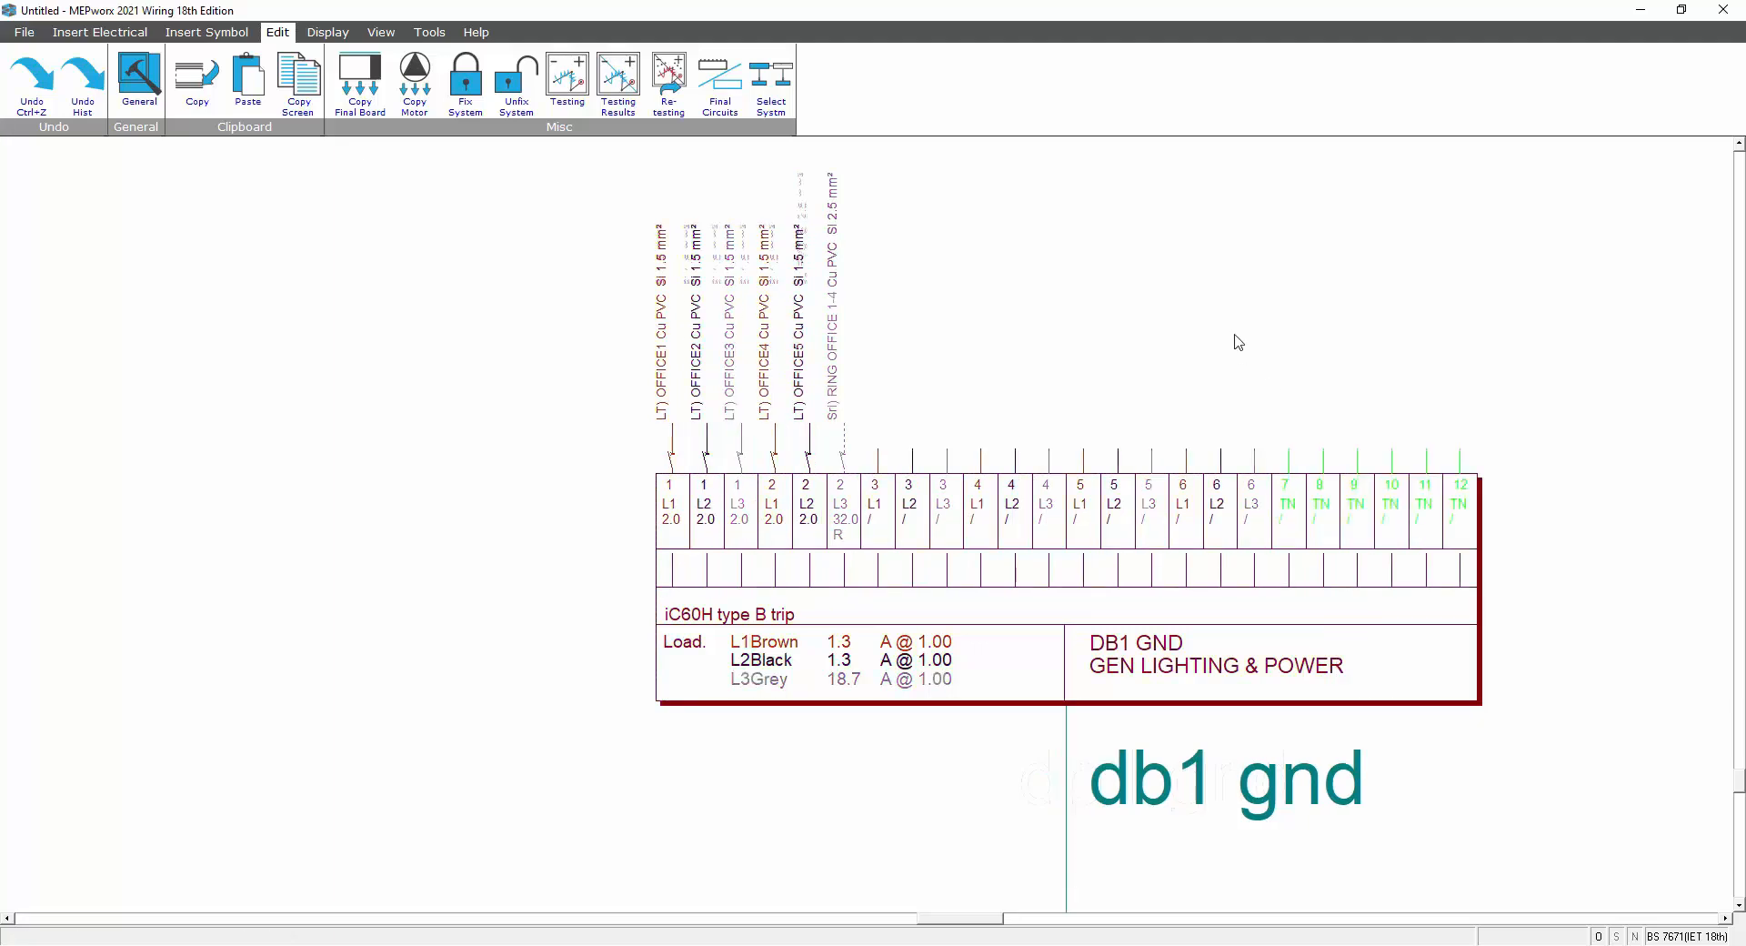
- Return to the home view of the schematic and reopen the ways of the DB1 GND board
{"action": "left_click", "coordinate": [380, 35]}
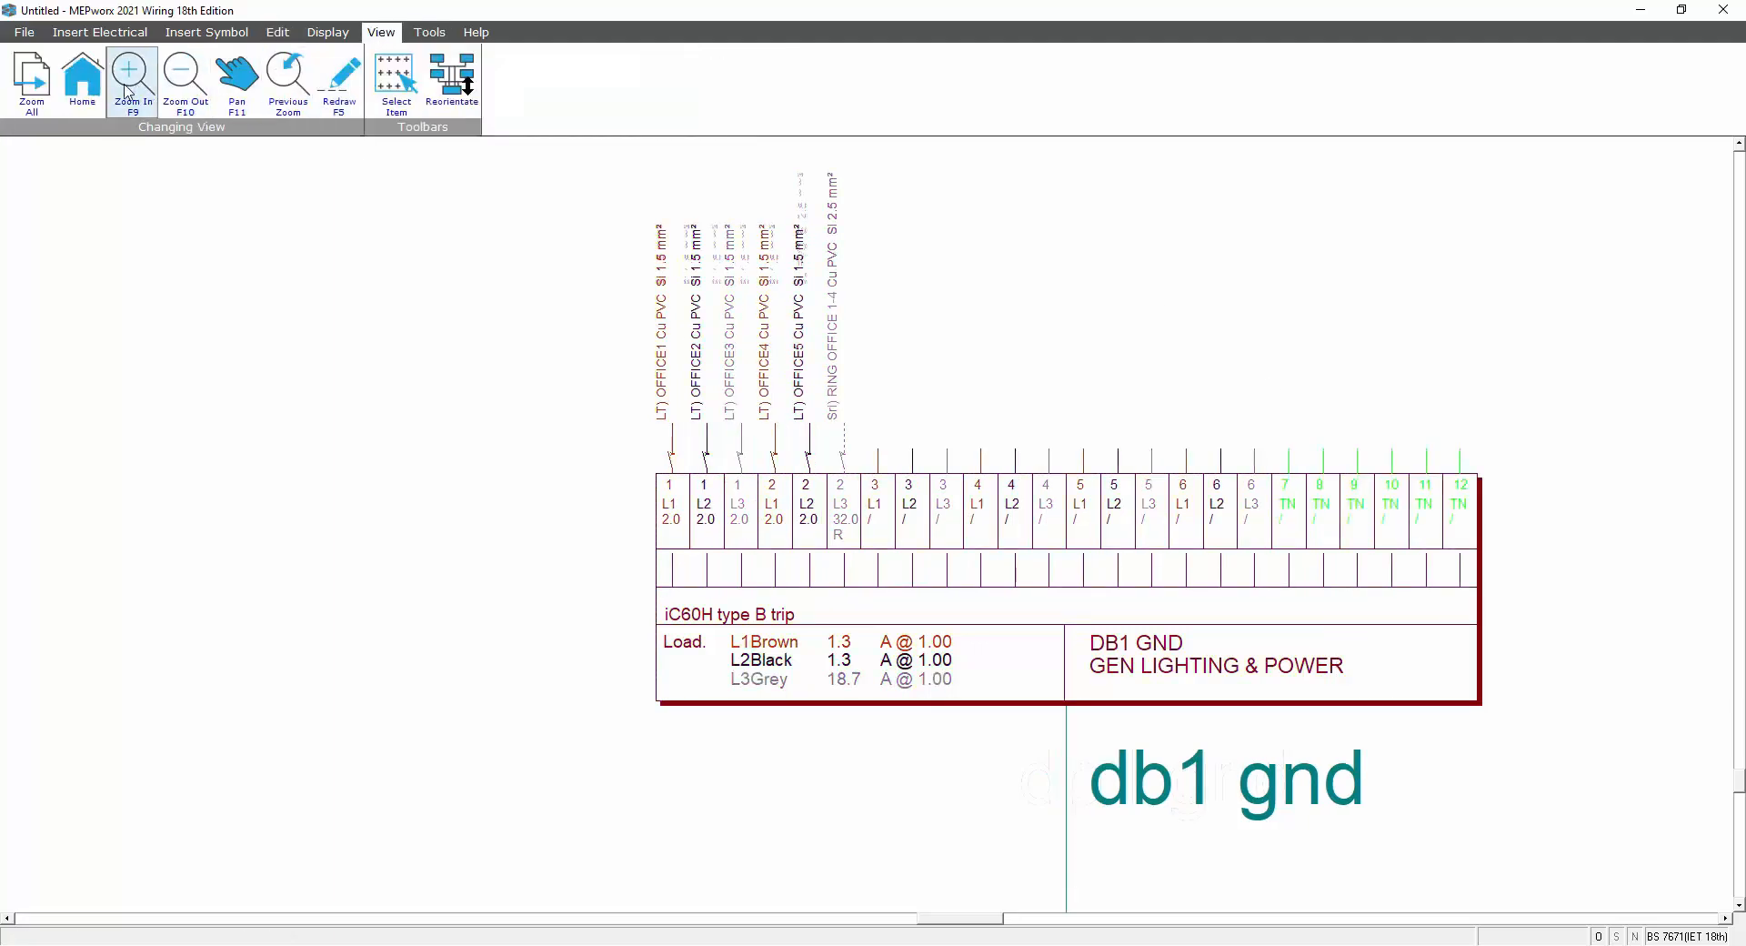
{"action": "left_click", "coordinate": [83, 89]}
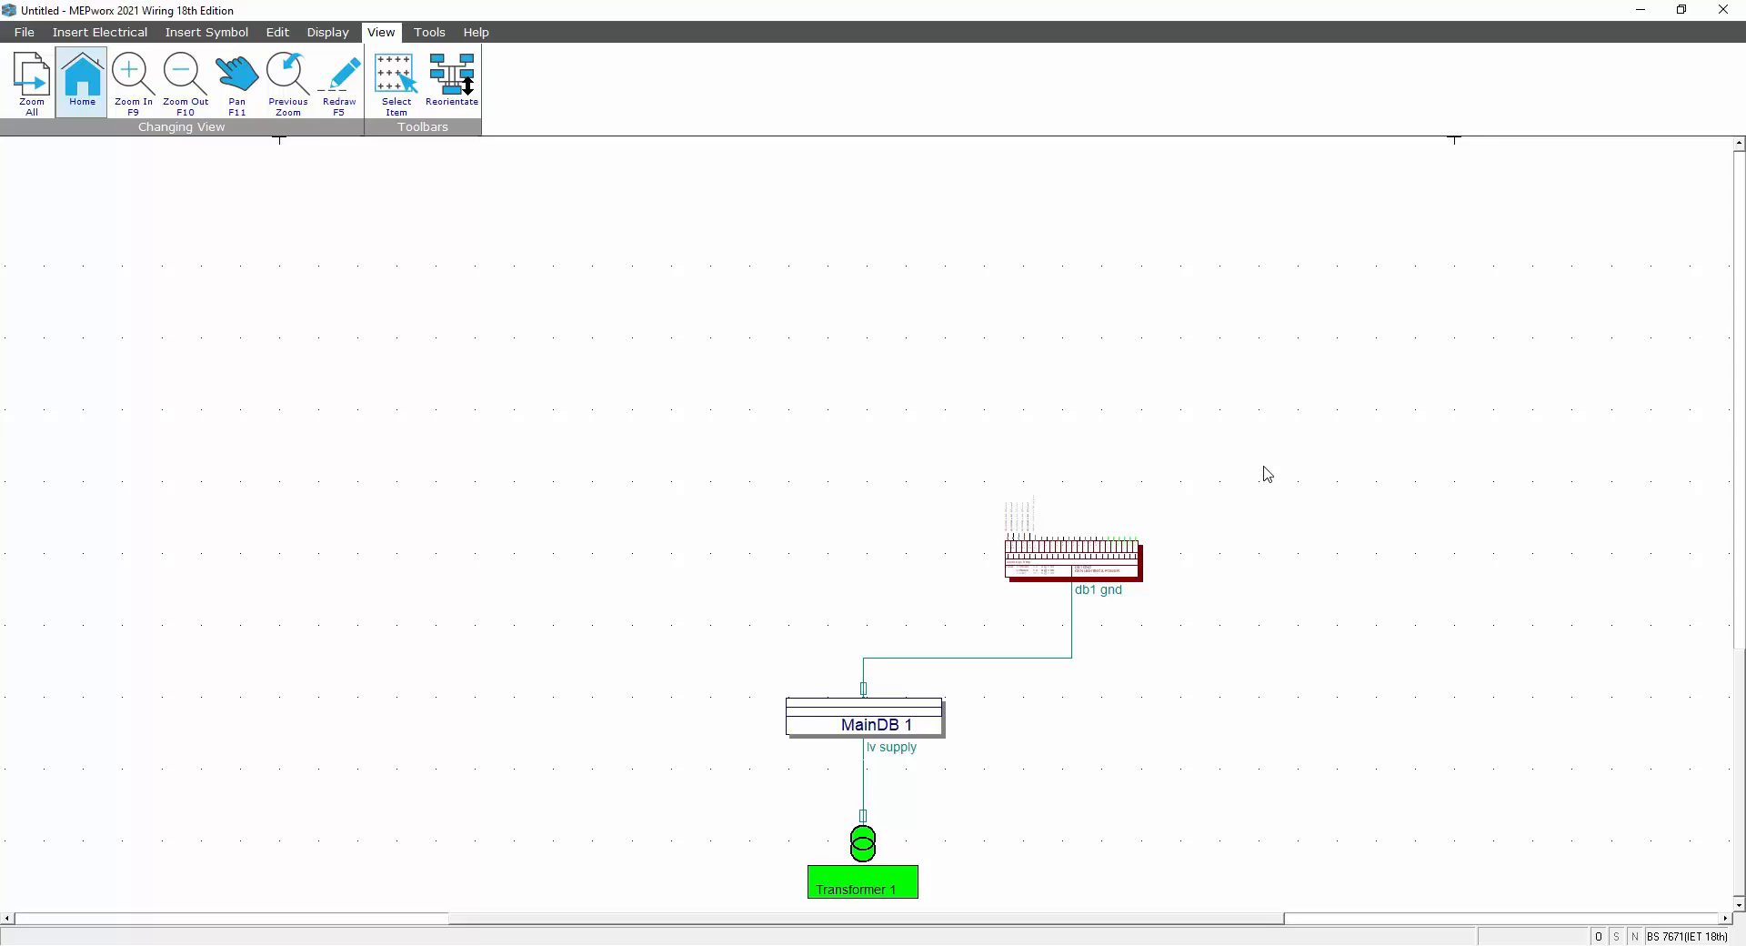
{"action": "double_click", "coordinate": [1088, 562]}
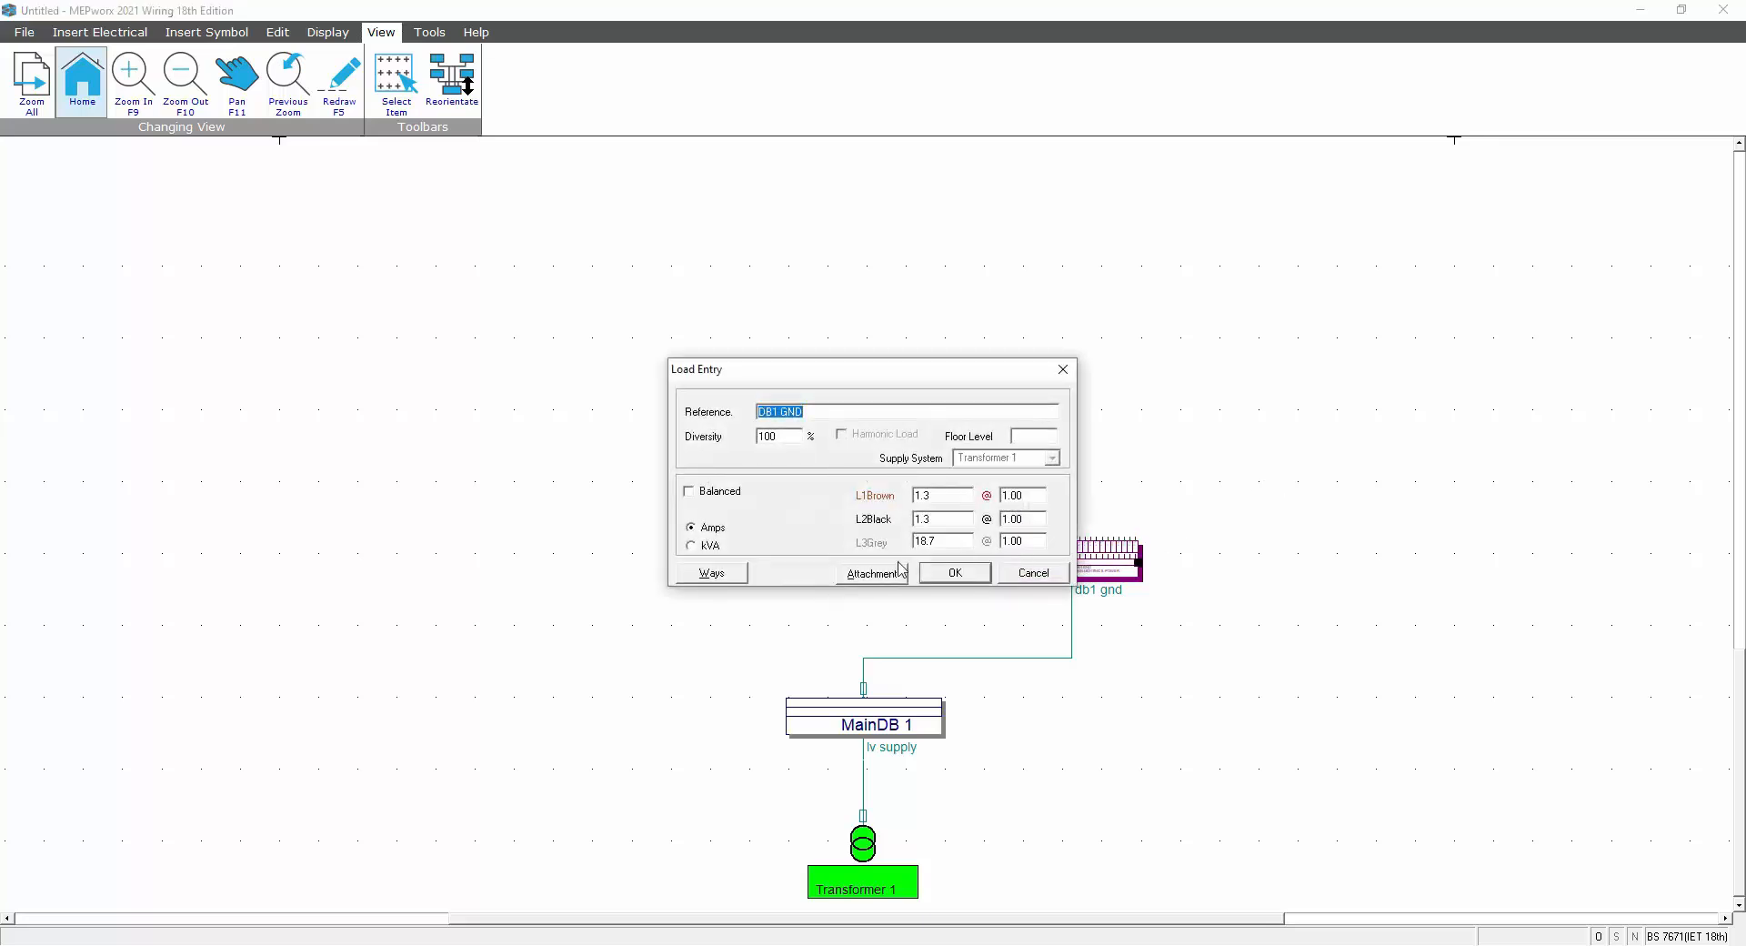
{"action": "left_click", "coordinate": [725, 574]}
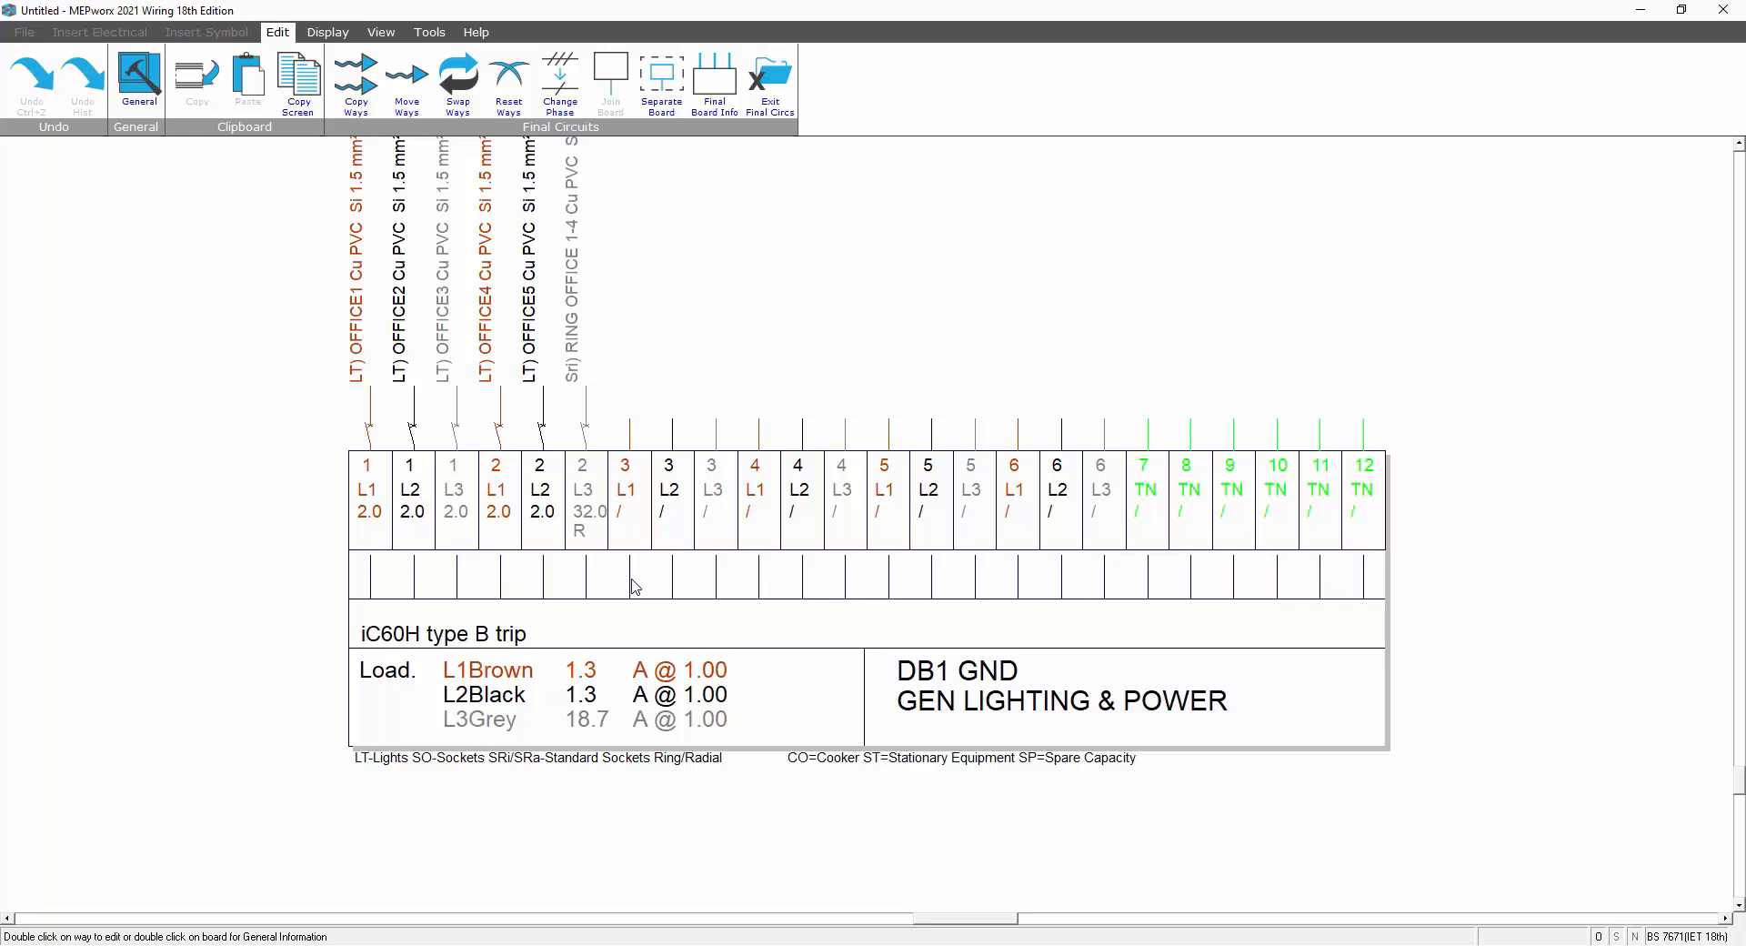
- Make way 3 L1 a Stationary Equipment circuit and choose Heating & Power as its purpose
{"action": "double_click", "coordinate": [634, 491]}
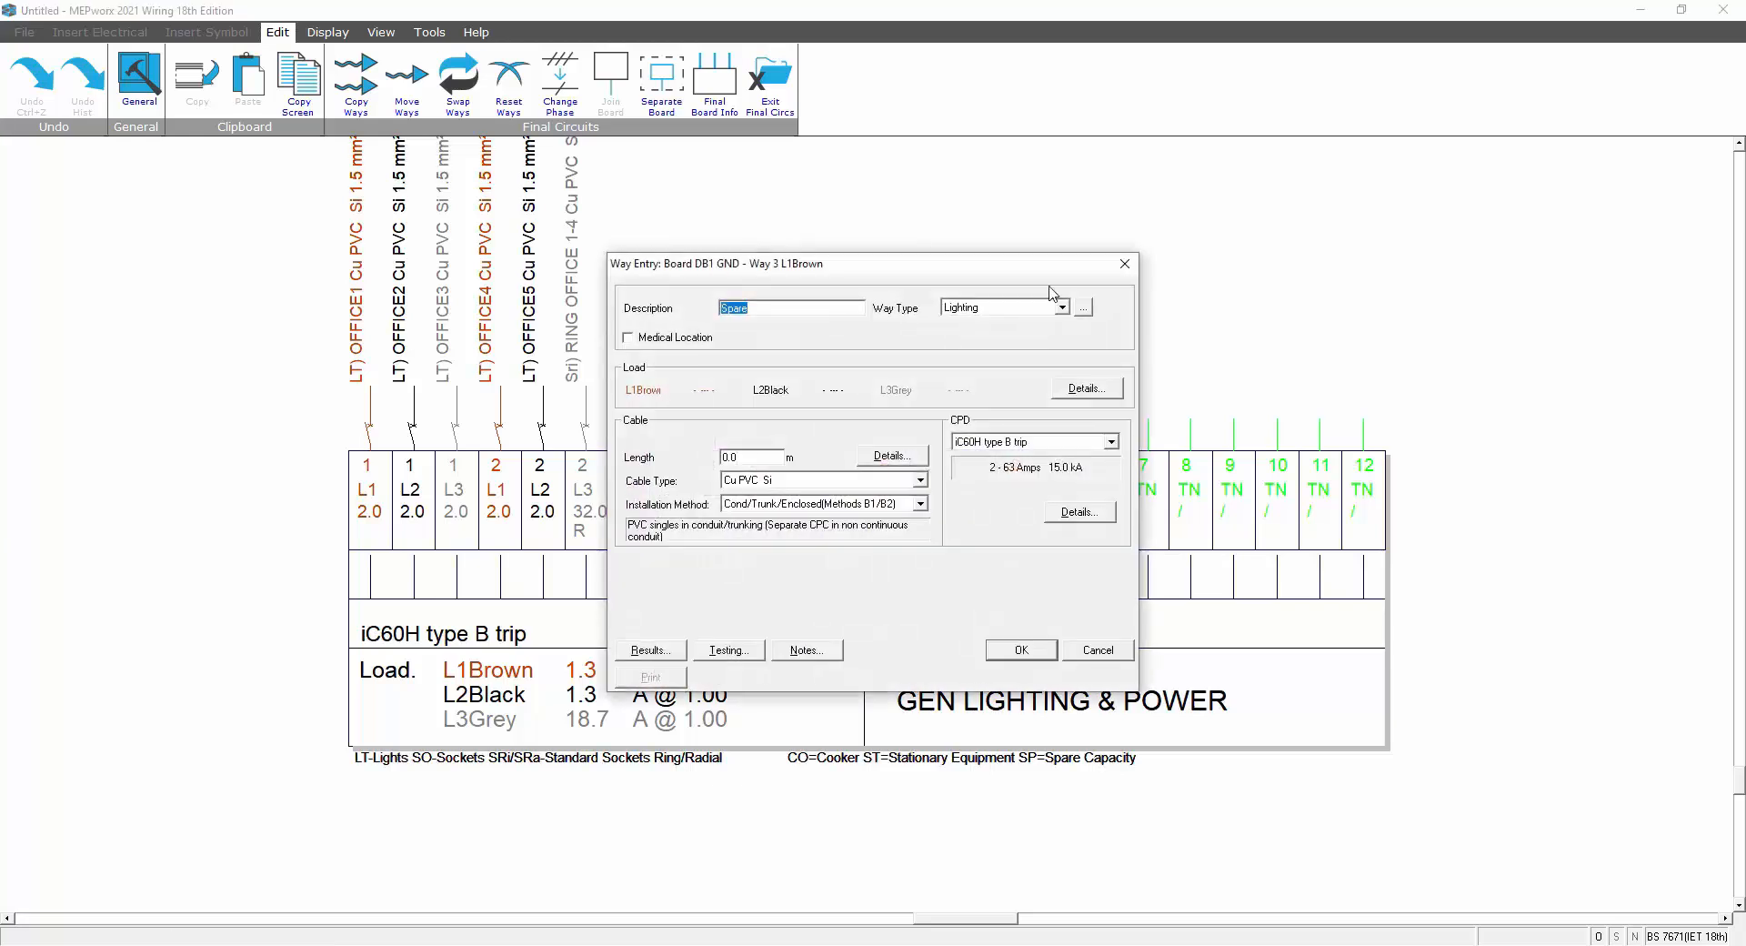
{"action": "left_click", "coordinate": [1061, 308]}
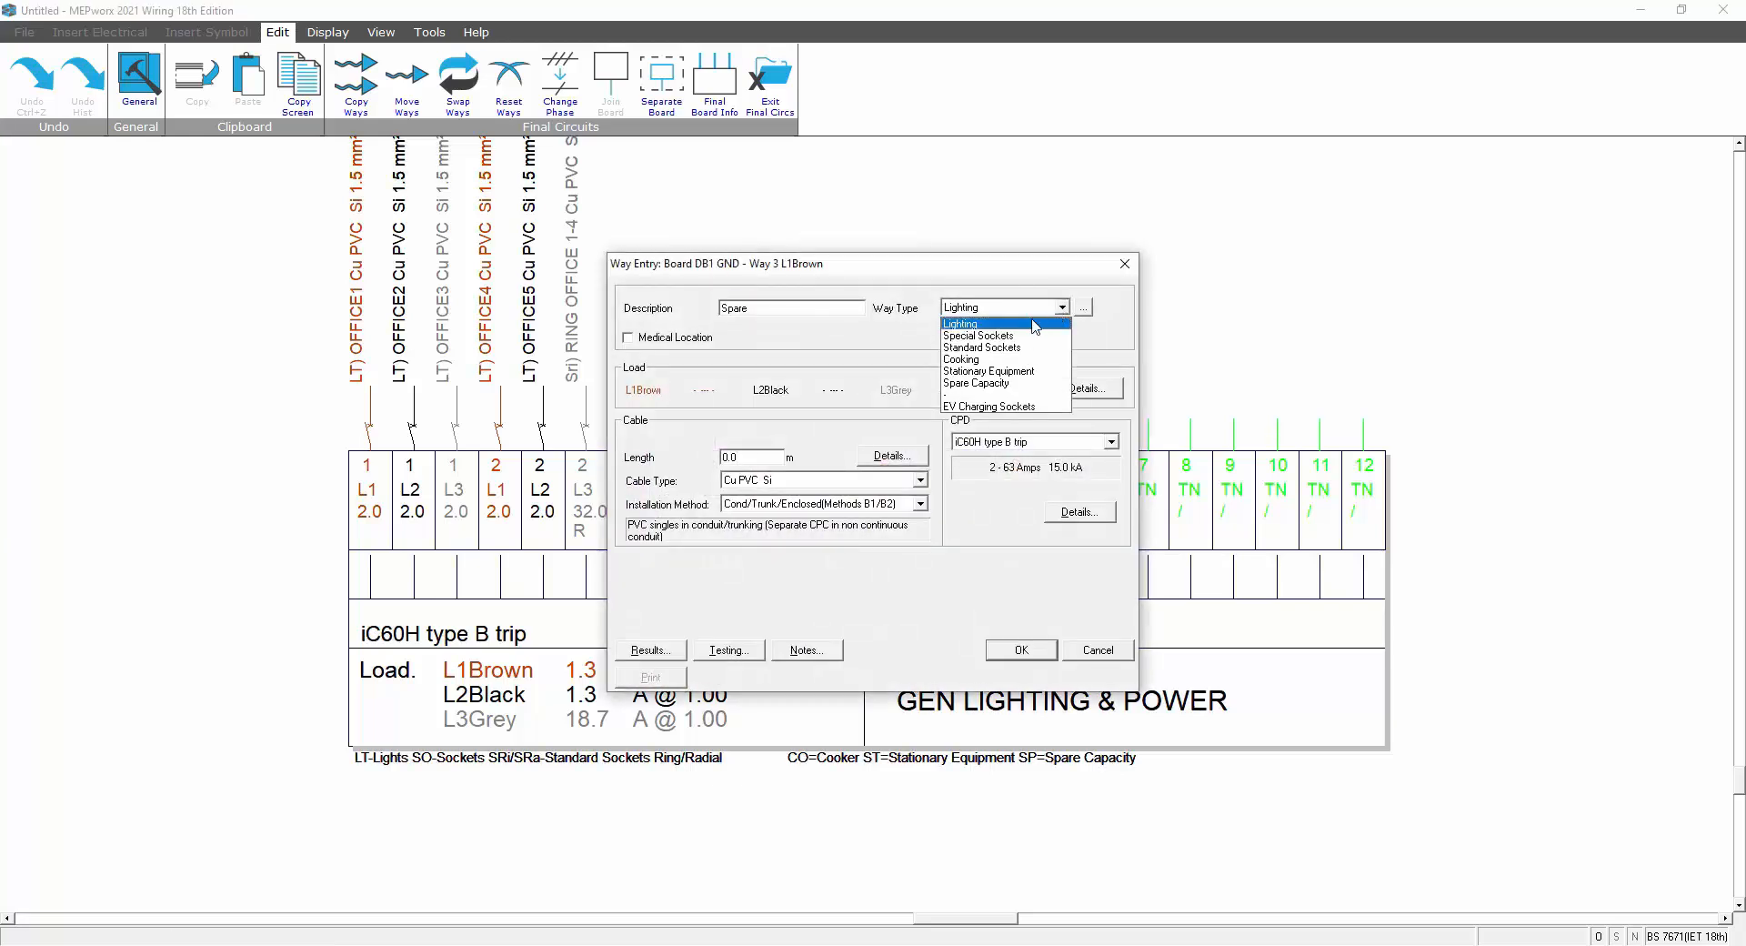
{"action": "left_click", "coordinate": [964, 372]}
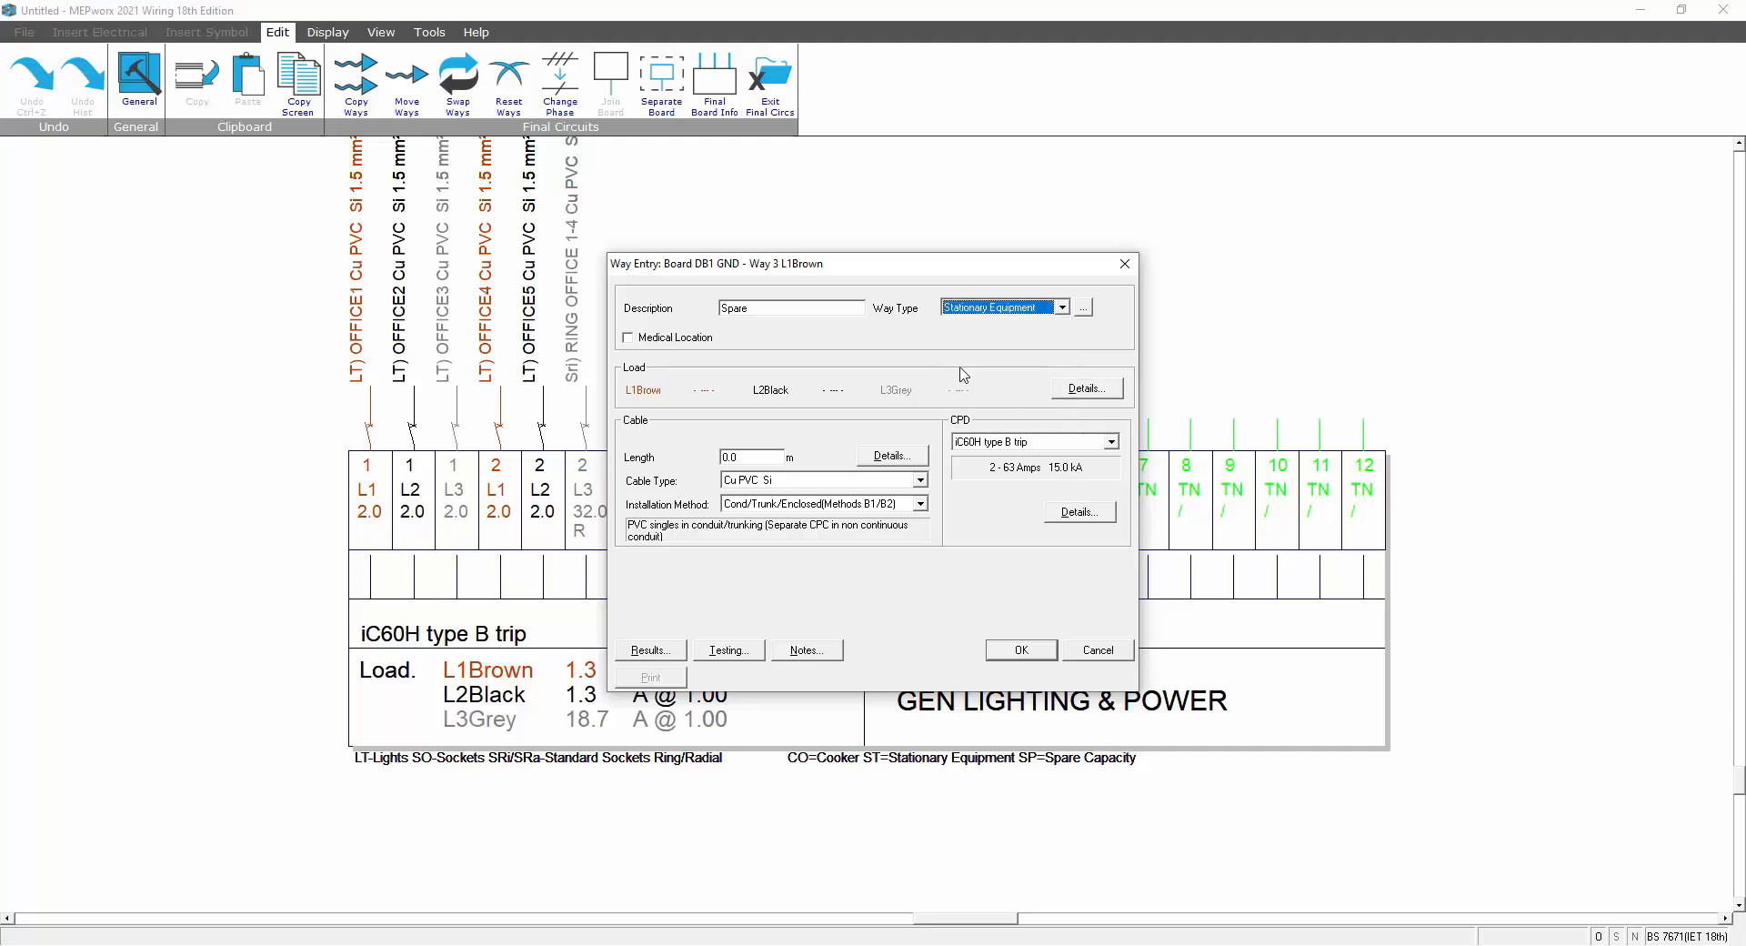
{"action": "left_click", "coordinate": [1071, 388]}
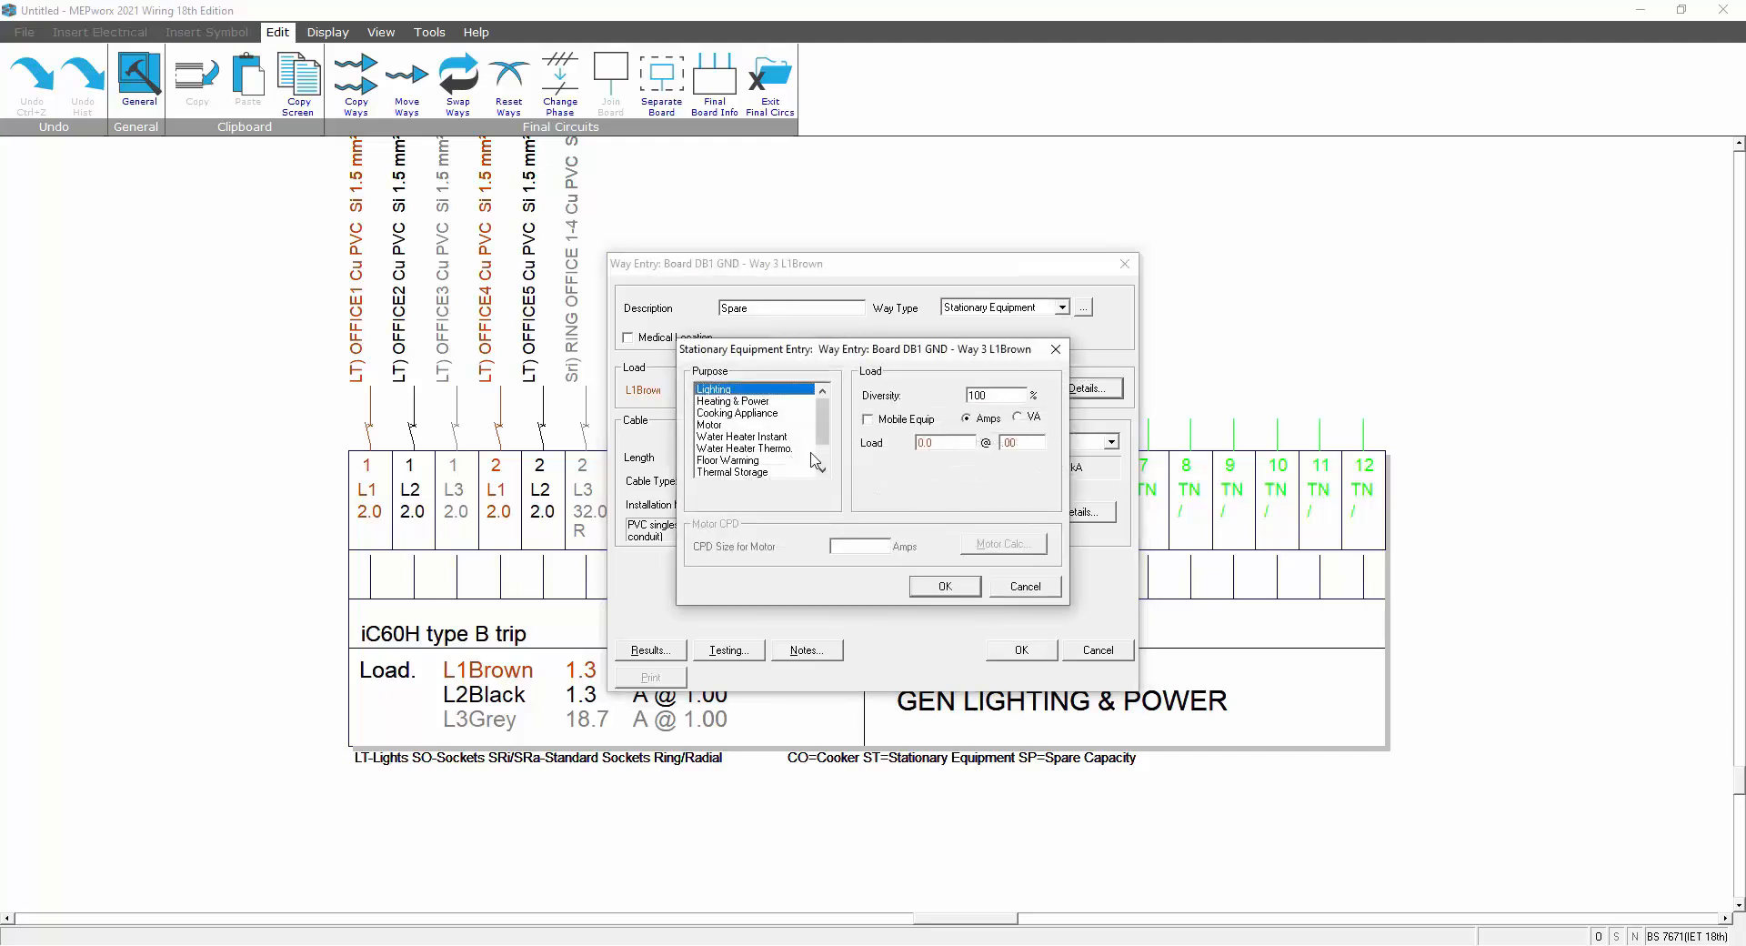
{"action": "mouse_move", "coordinate": [822, 423]}
{"action": "left_mouse_down"}
{"action": "mouse_move", "coordinate": [822, 455]}
{"action": "mouse_move", "coordinate": [822, 415]}
{"action": "left_mouse_up"}
{"action": "left_click", "coordinate": [755, 401]}
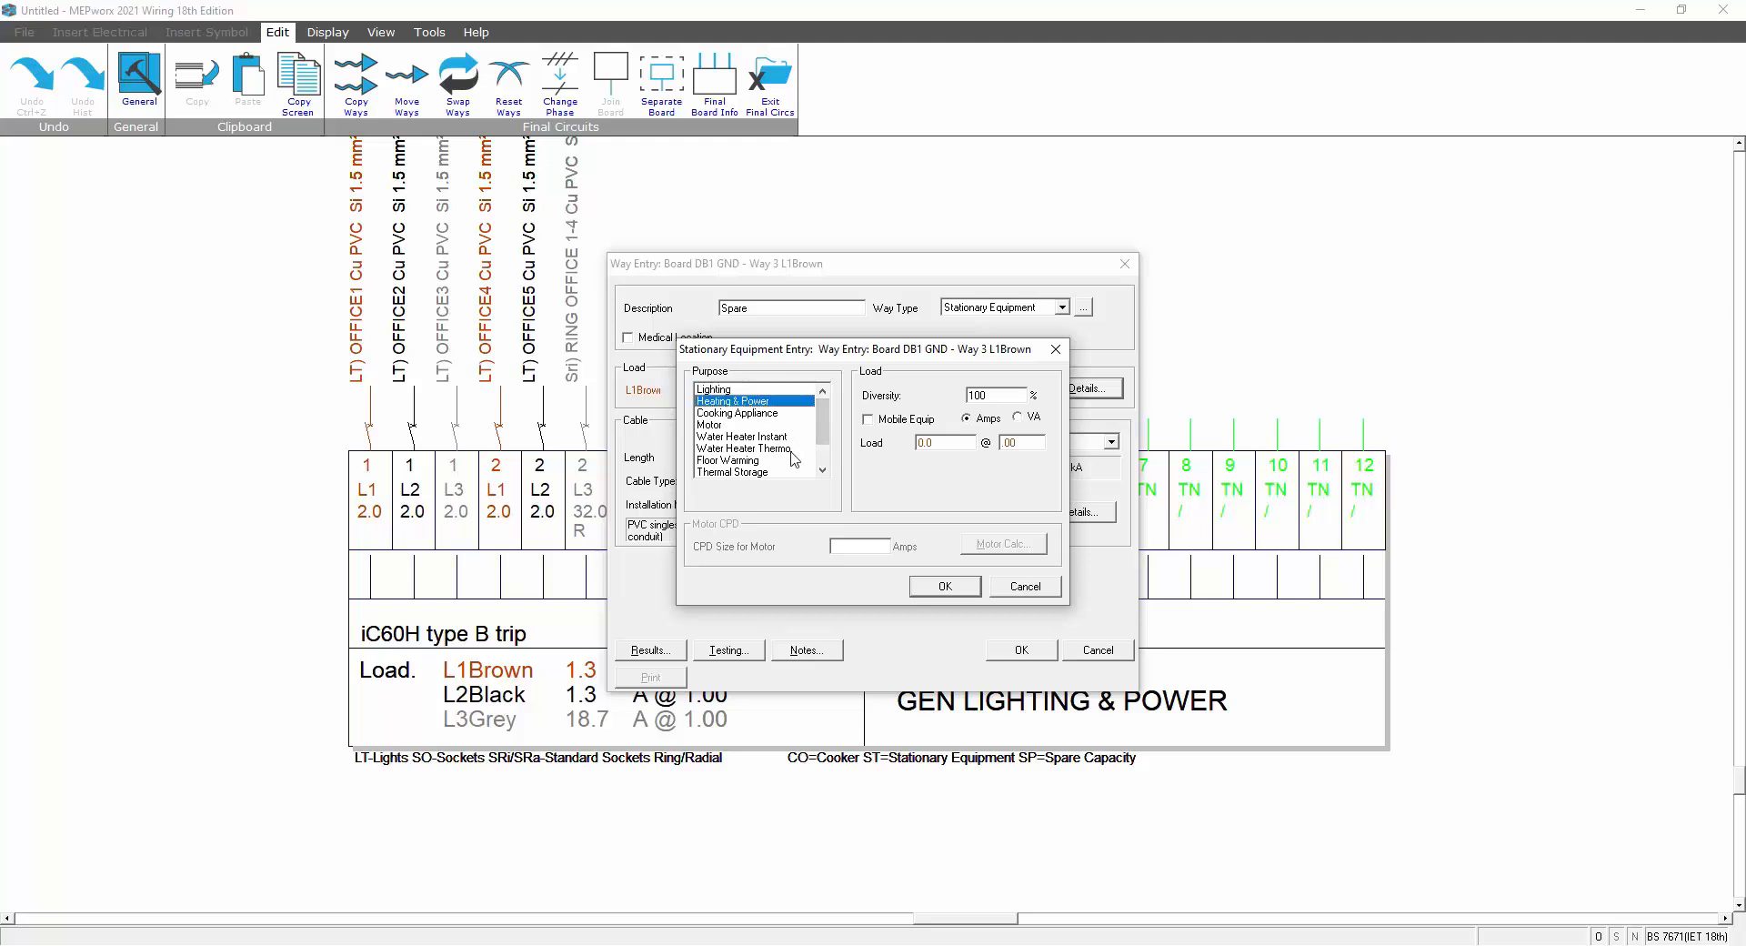
- Give the stationary equipment a load of 32 A at 0.95 power factor, keeping it in amps and not mobile
{"action": "double_click", "coordinate": [937, 444]}
{"action": "left_click", "coordinate": [869, 420]}
{"action": "left_click", "coordinate": [869, 420]}
{"action": "left_click", "coordinate": [1023, 418]}
{"action": "left_click", "coordinate": [979, 417]}
{"action": "left_click", "coordinate": [1018, 419]}
{"action": "left_click", "coordinate": [972, 418]}
{"action": "left_click", "coordinate": [940, 588]}
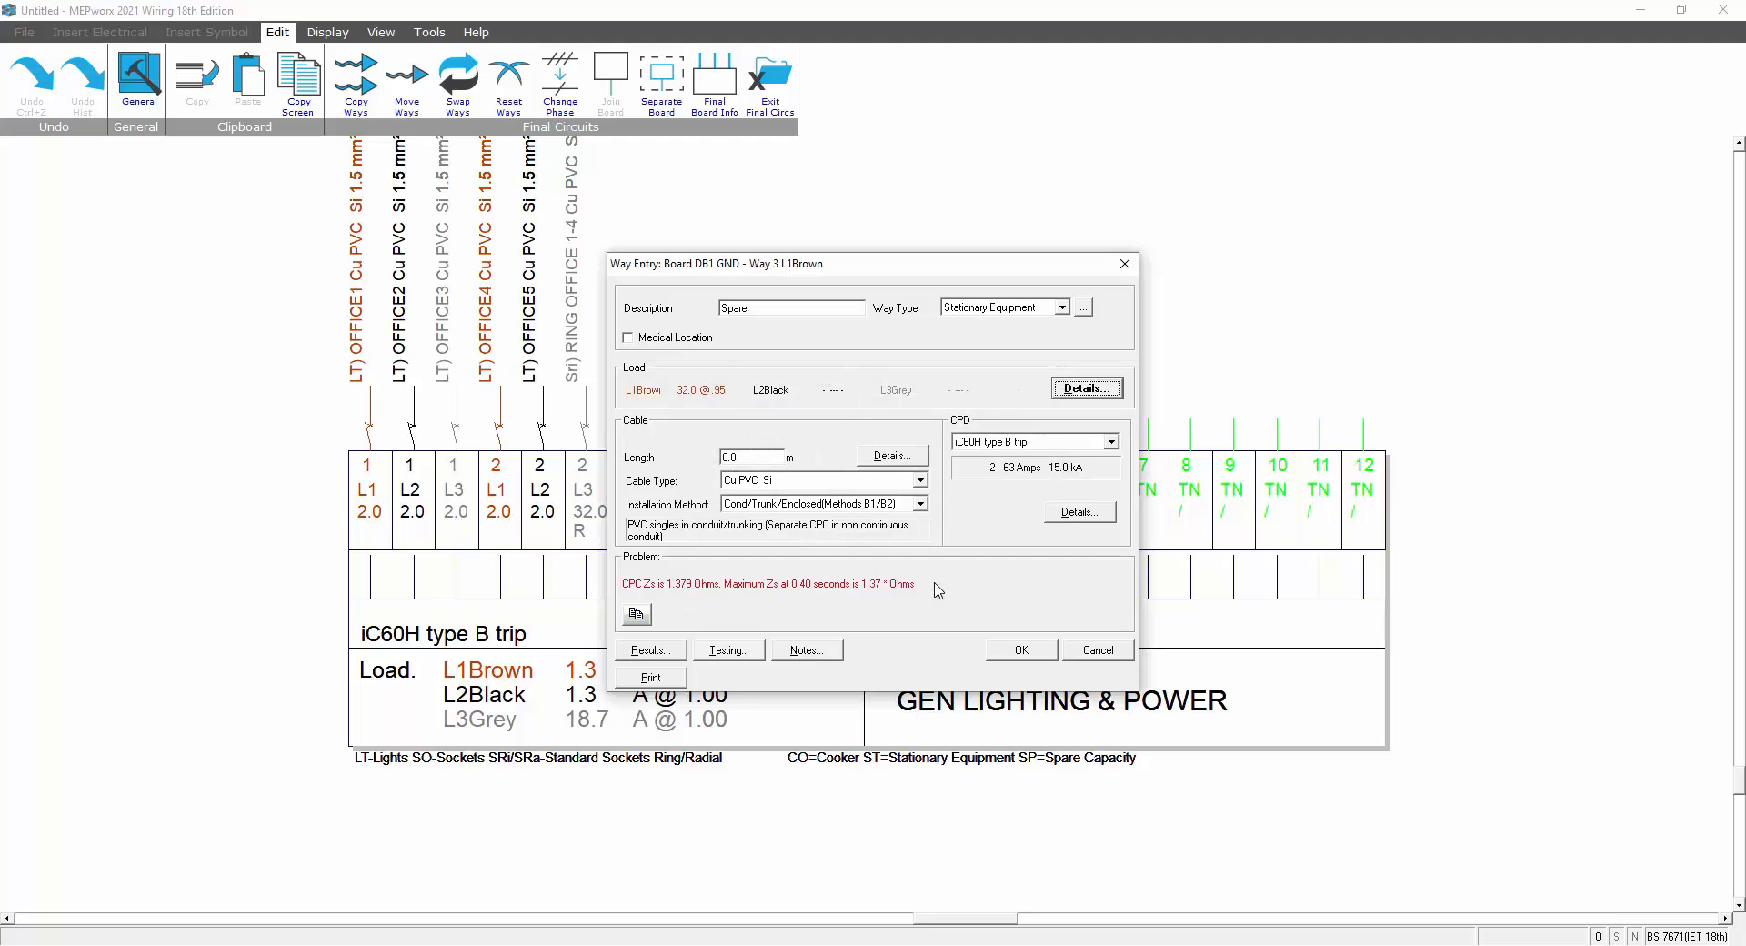
- Set the cable length of way 3 L1 to 60 m and review the way results
{"action": "double_click", "coordinate": [744, 455]}
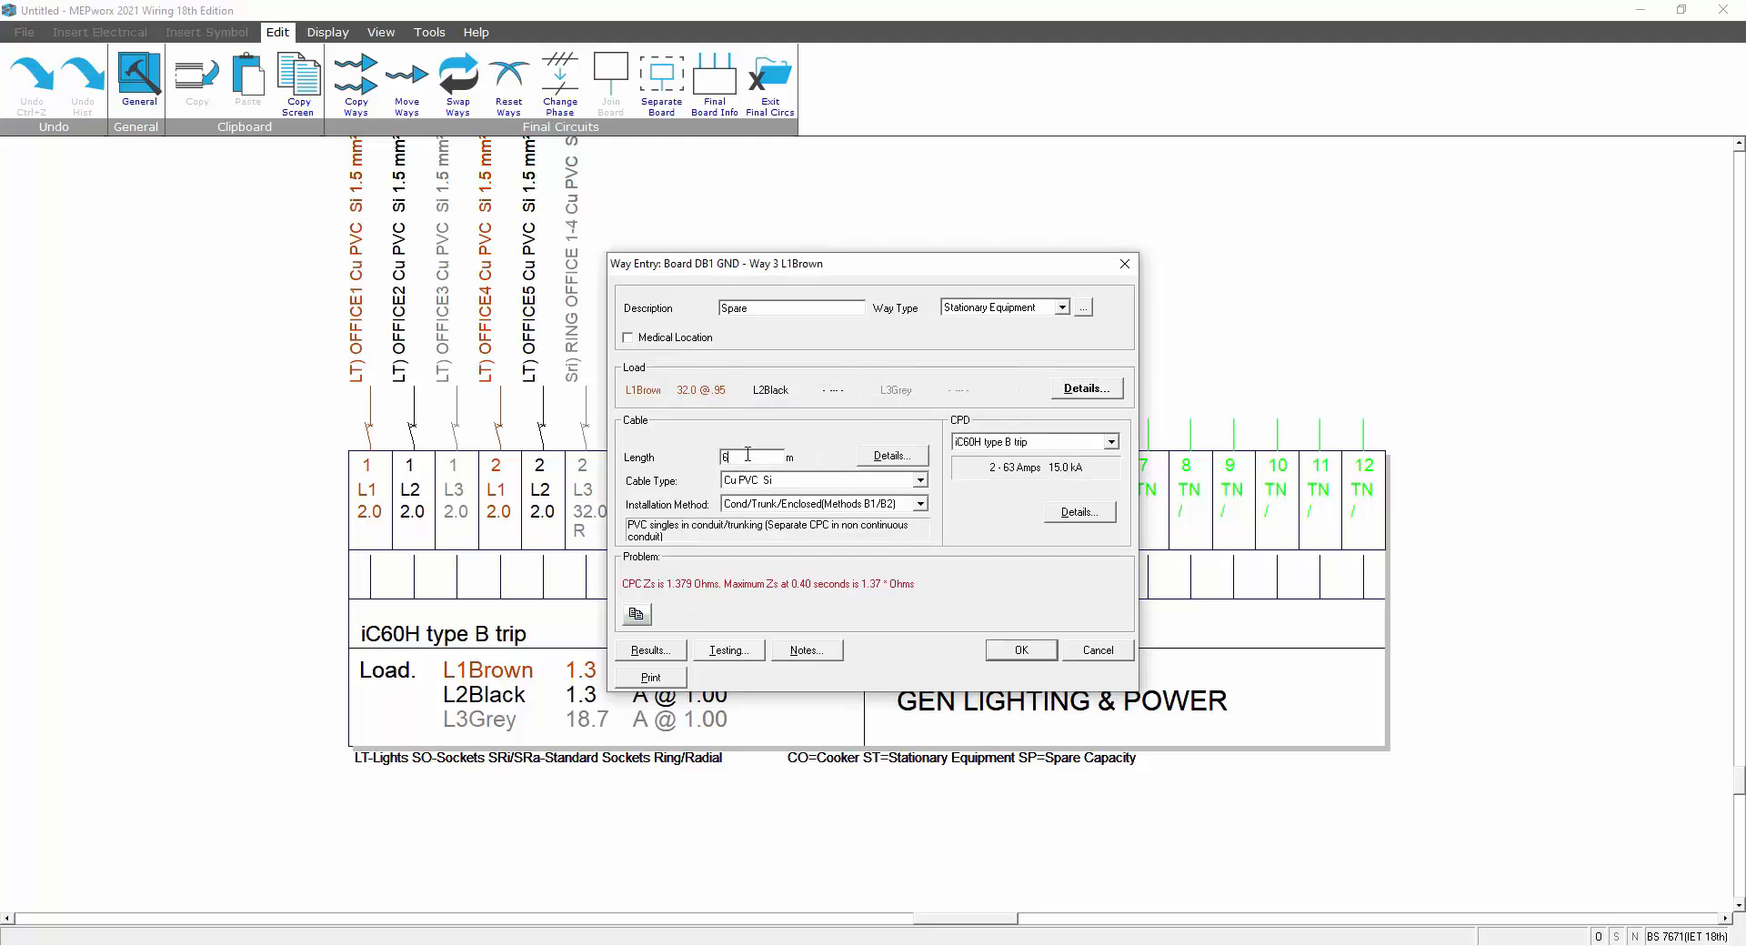
{"action": "left_click", "coordinate": [653, 649]}
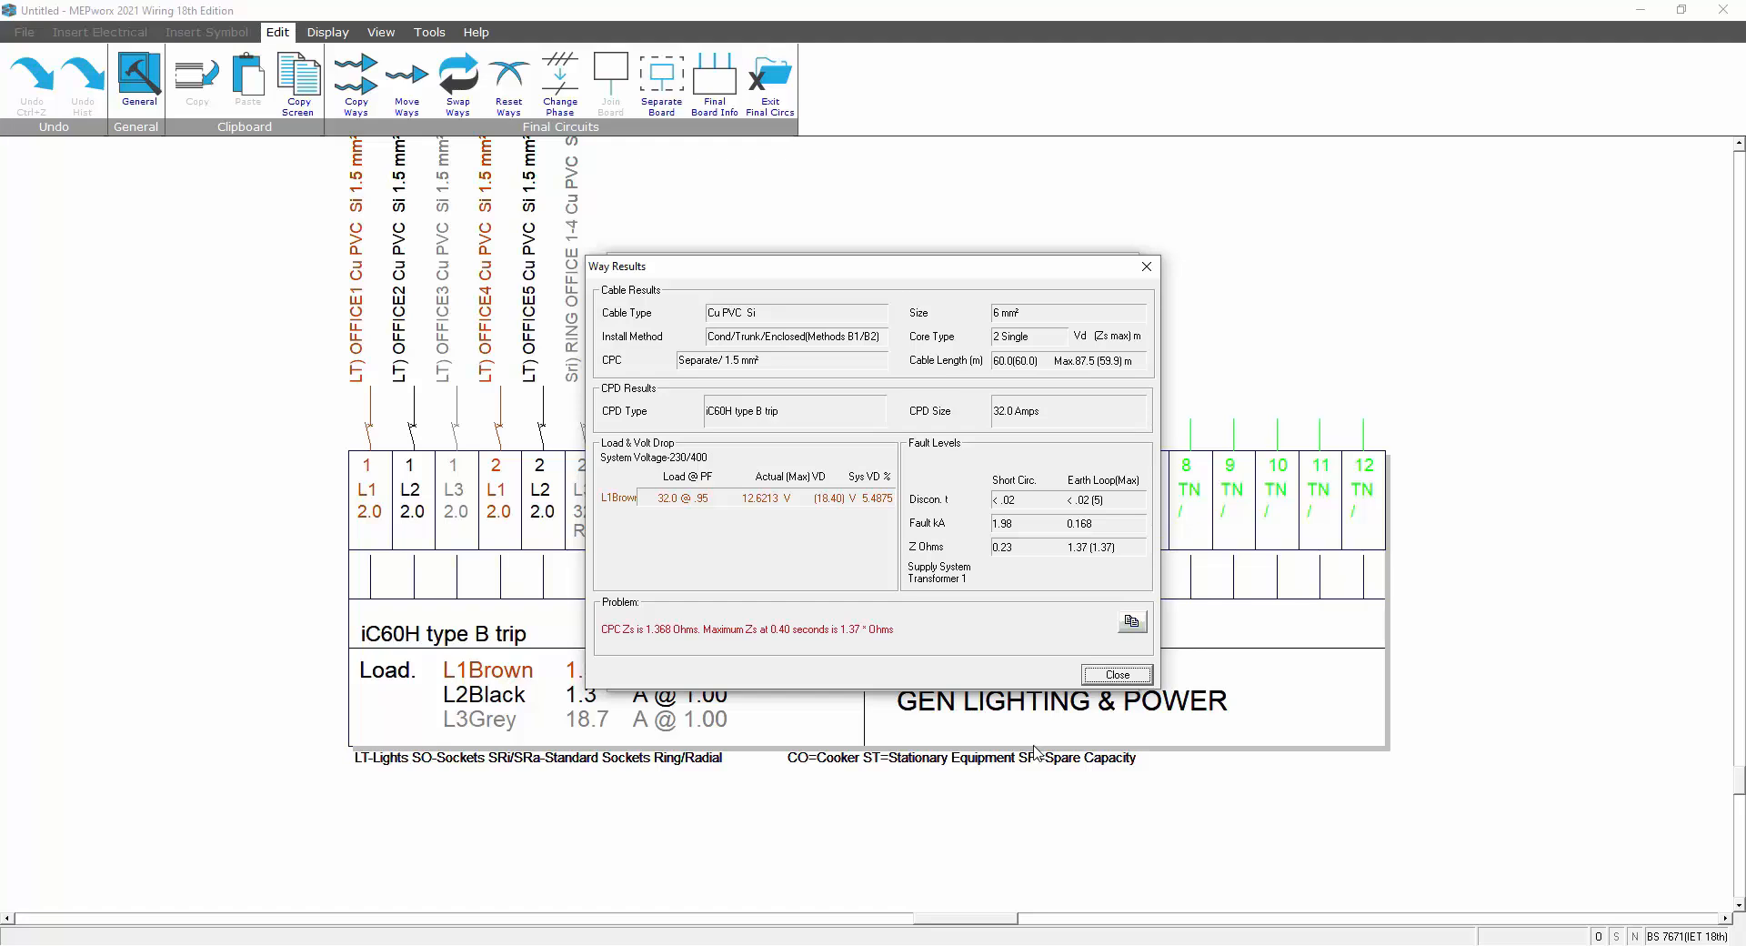
{"action": "left_click", "coordinate": [1110, 679]}
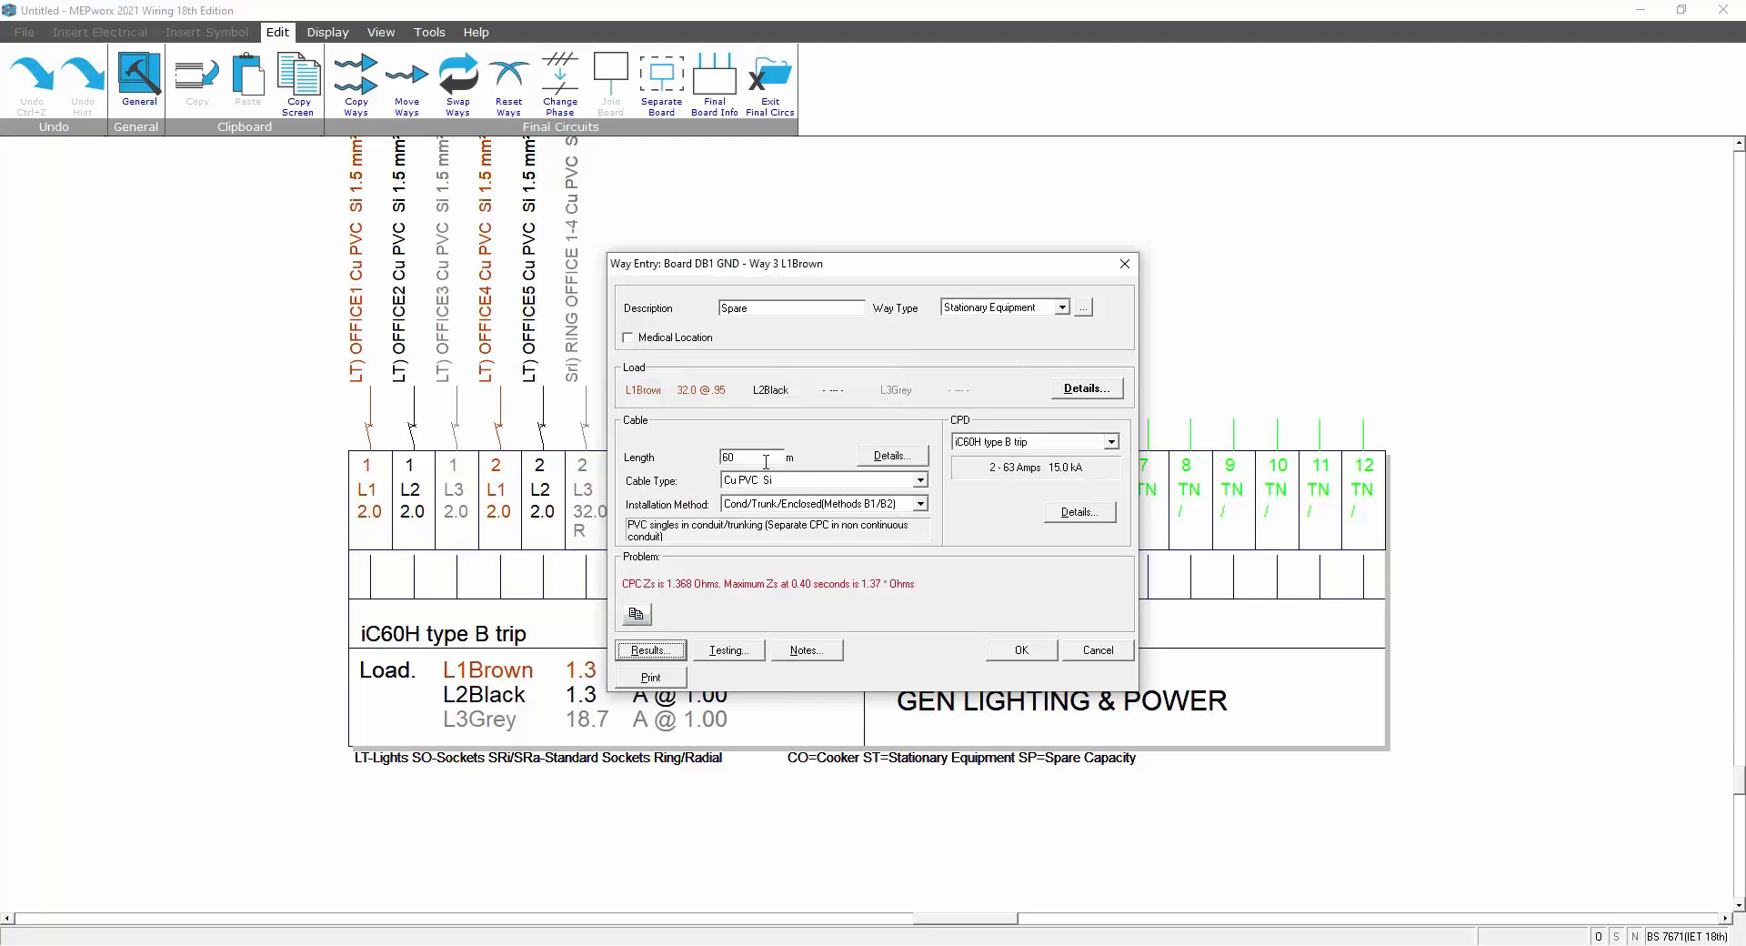
- Describe way 3 L1 as UF HEATING and accept the way entry
{"action": "left_click", "coordinate": [1018, 651]}
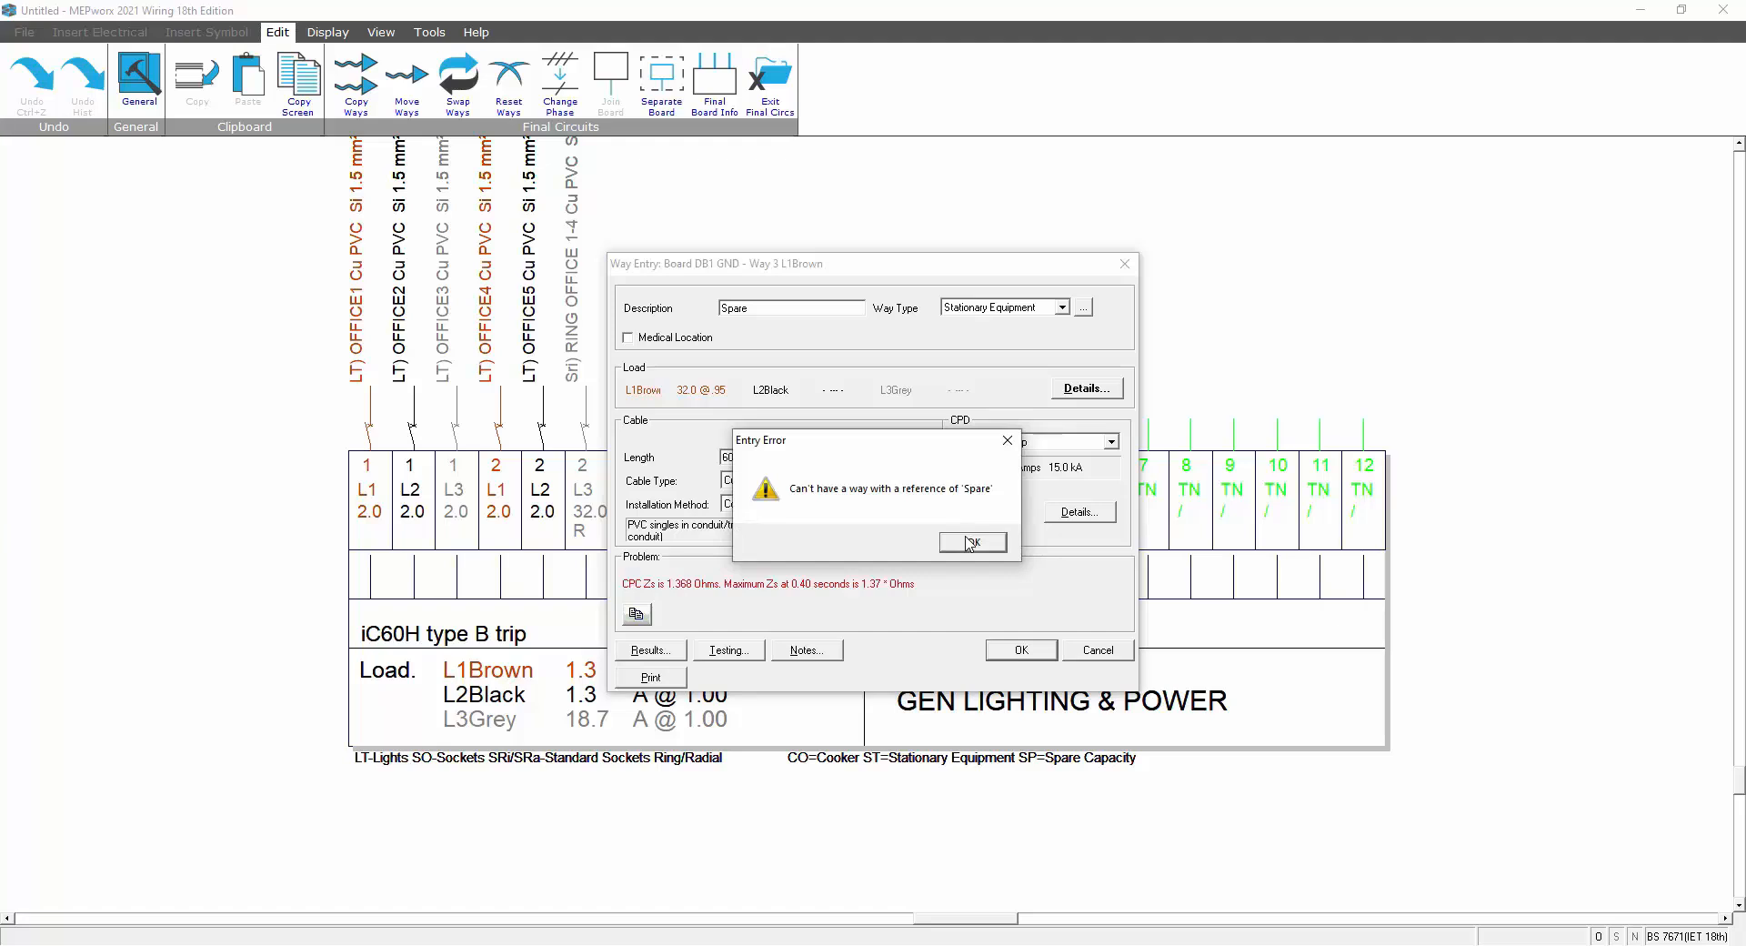
{"action": "left_click", "coordinate": [970, 543]}
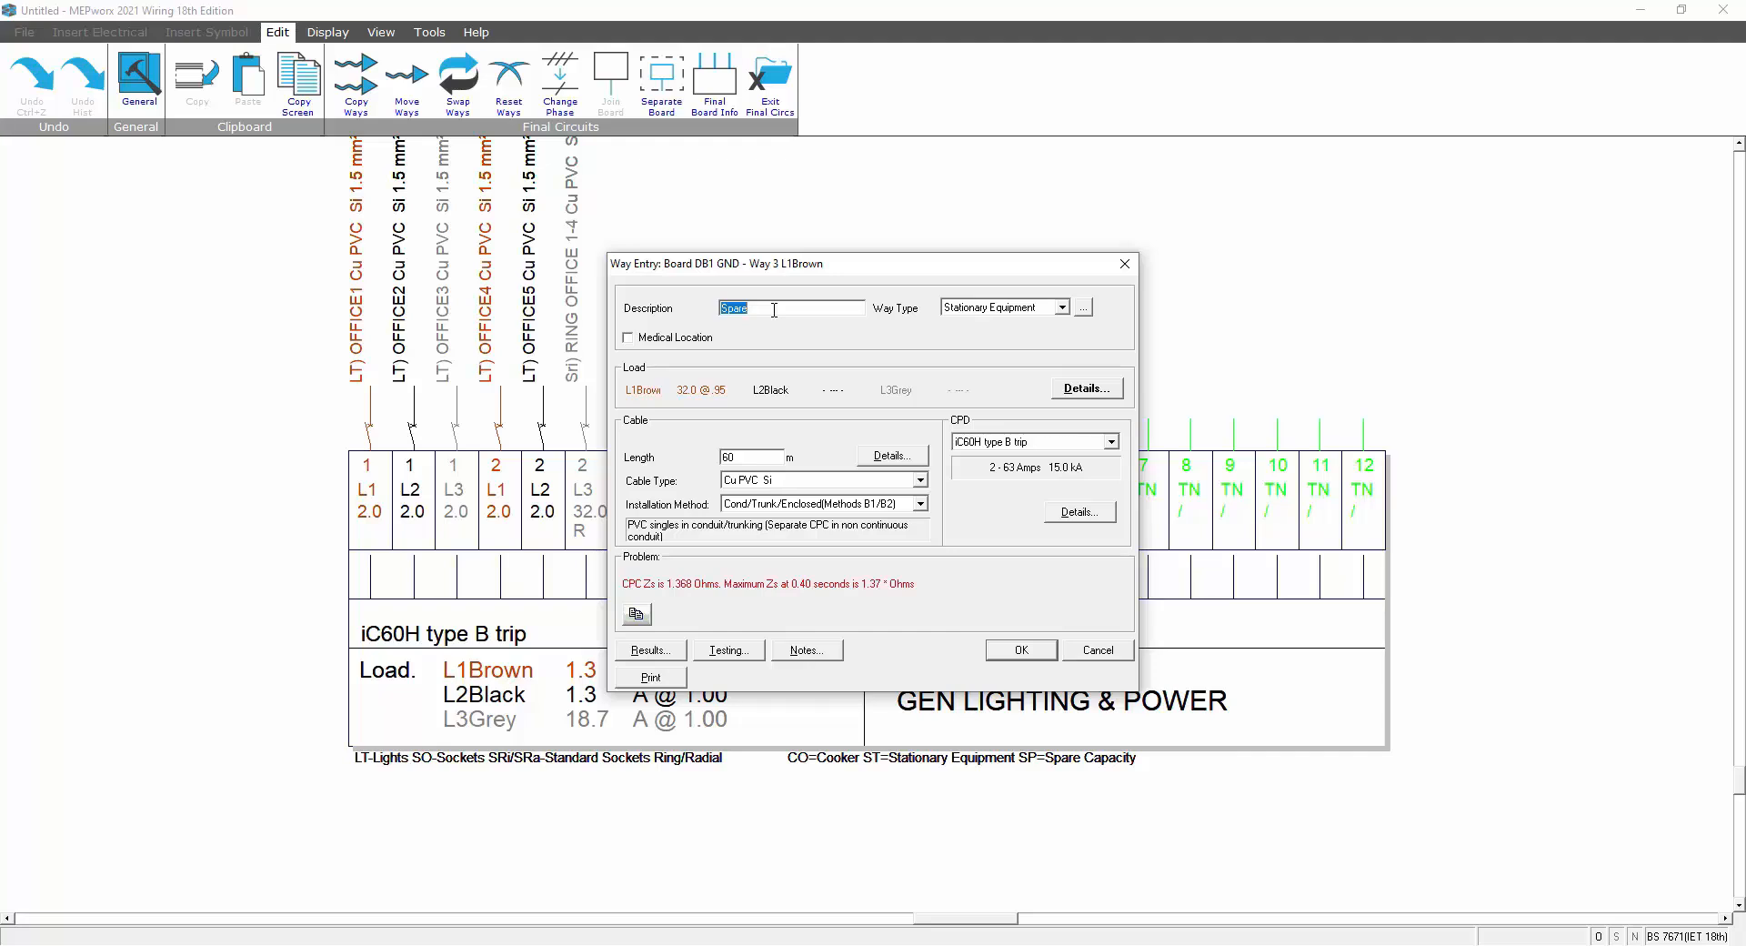
{"action": "type", "text": "UF HEATING"}
{"action": "left_click", "coordinate": [1024, 651]}
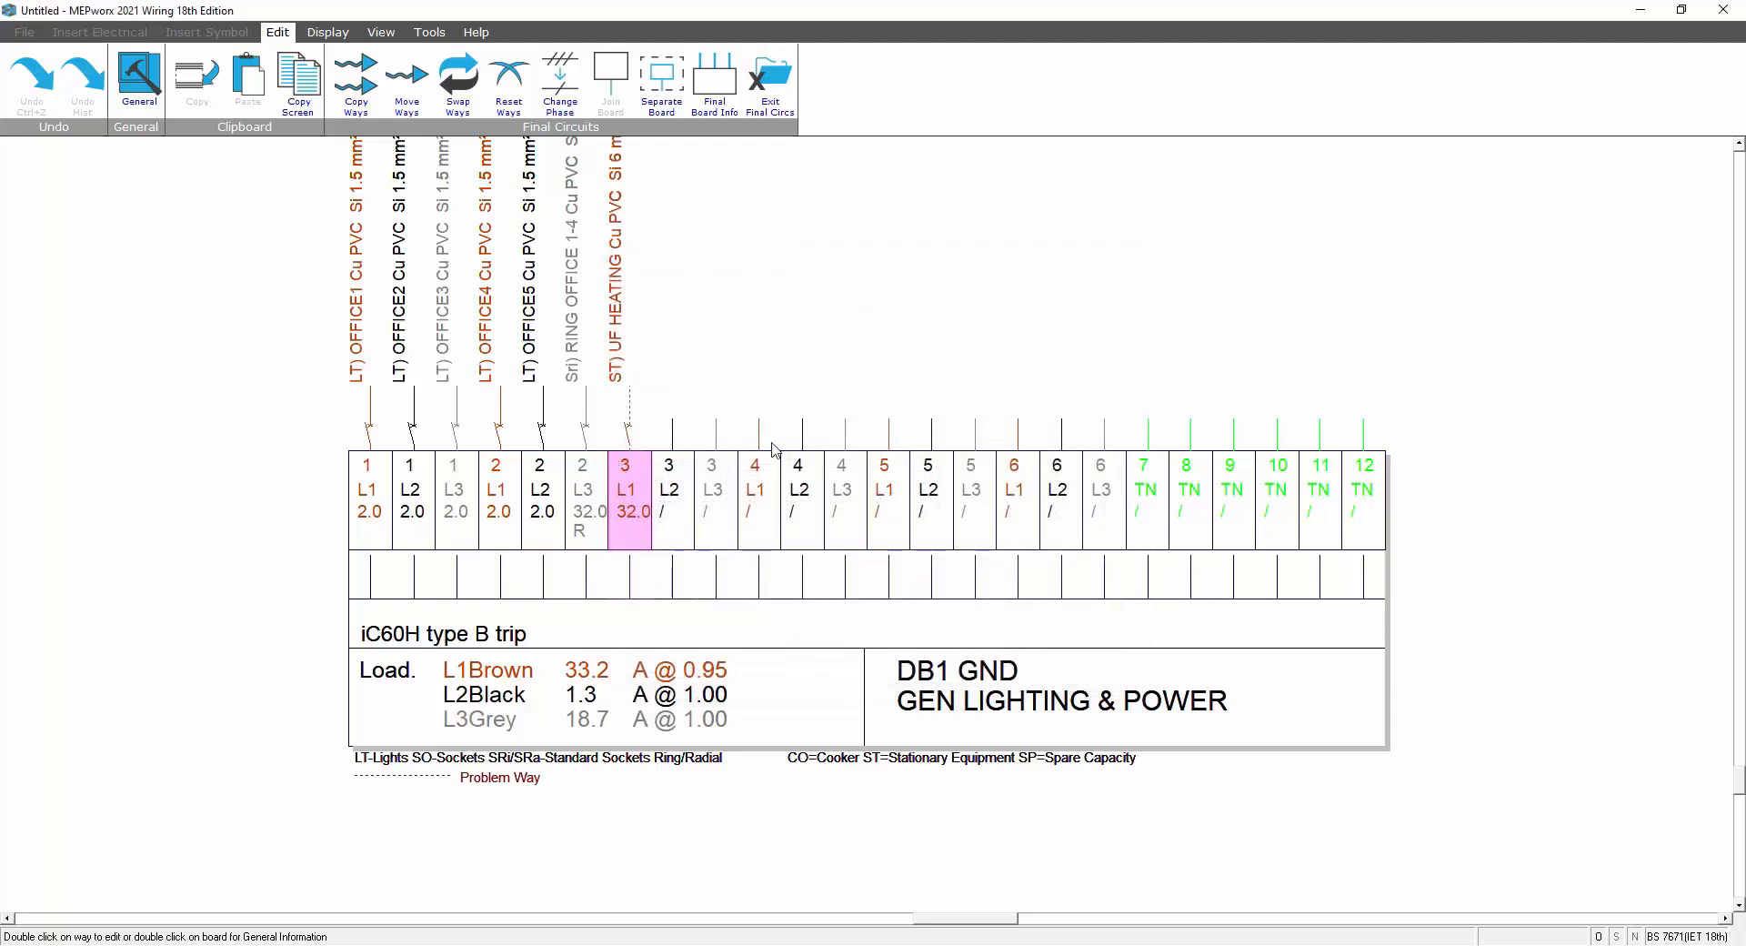
- Describe way 3 L2 as E V CHARGER and set its way type to EV Charging Sockets
{"action": "left_click", "coordinate": [685, 498]}
{"action": "double_click", "coordinate": [685, 498]}
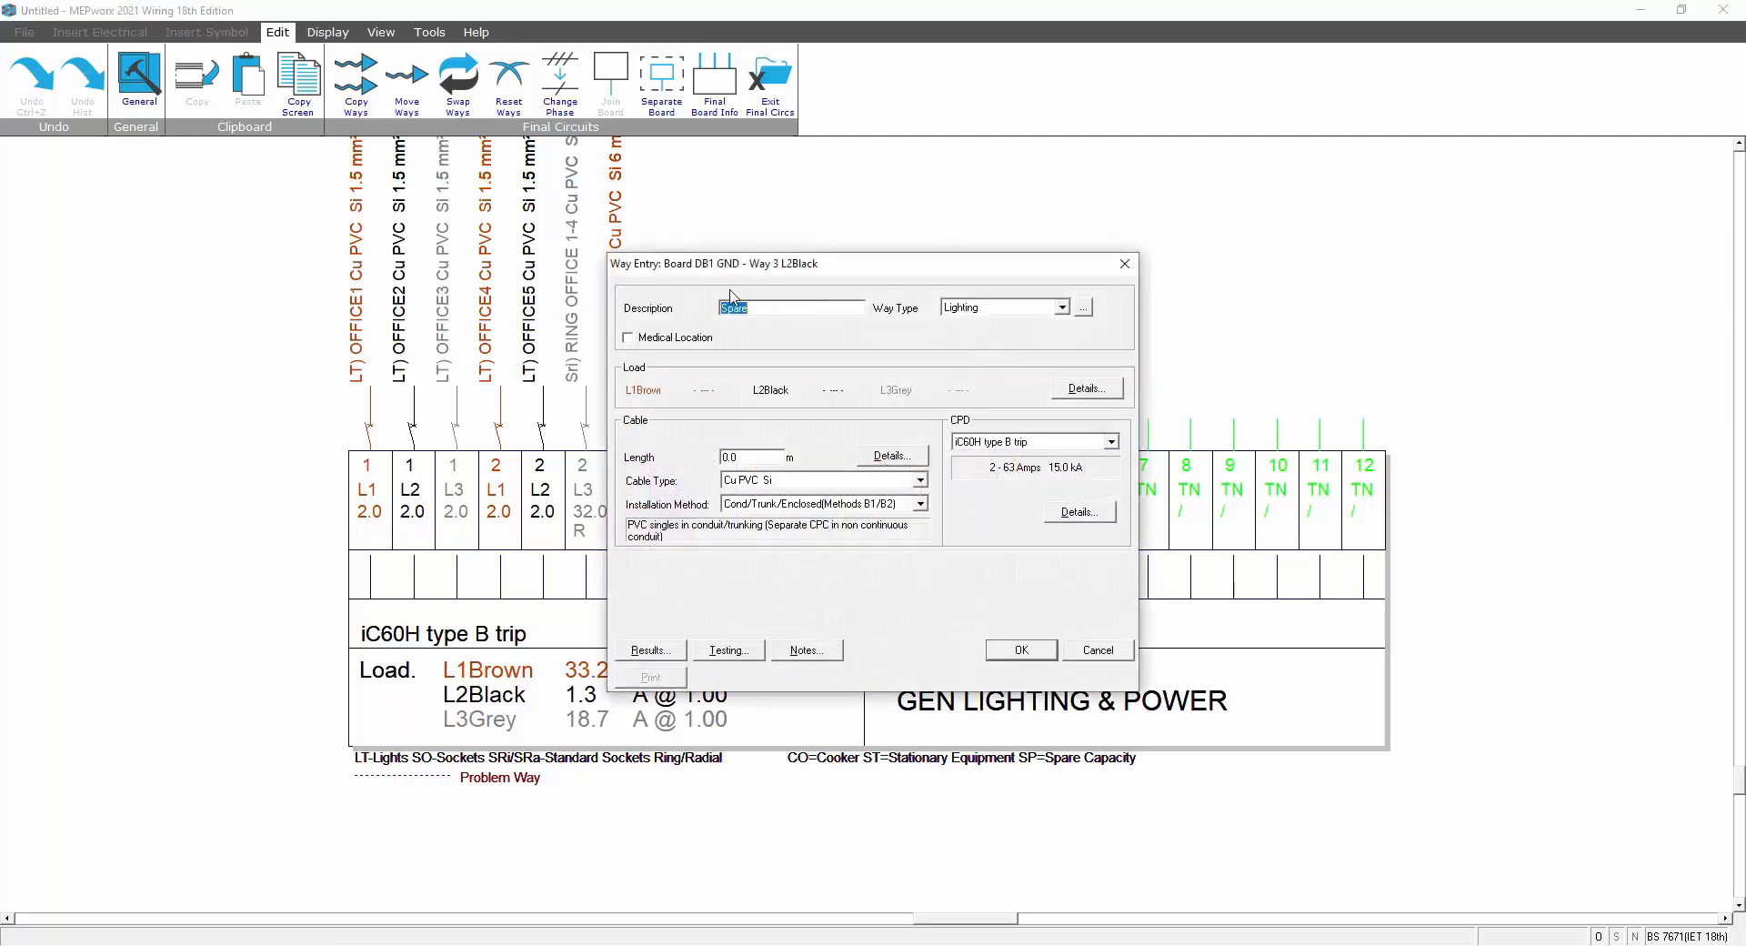
{"action": "left_click_drag", "start_coordinate": [756, 312], "coordinate": [721, 311]}
{"action": "type", "text": "E V CHARGER"}
{"action": "left_click", "coordinate": [1061, 308]}
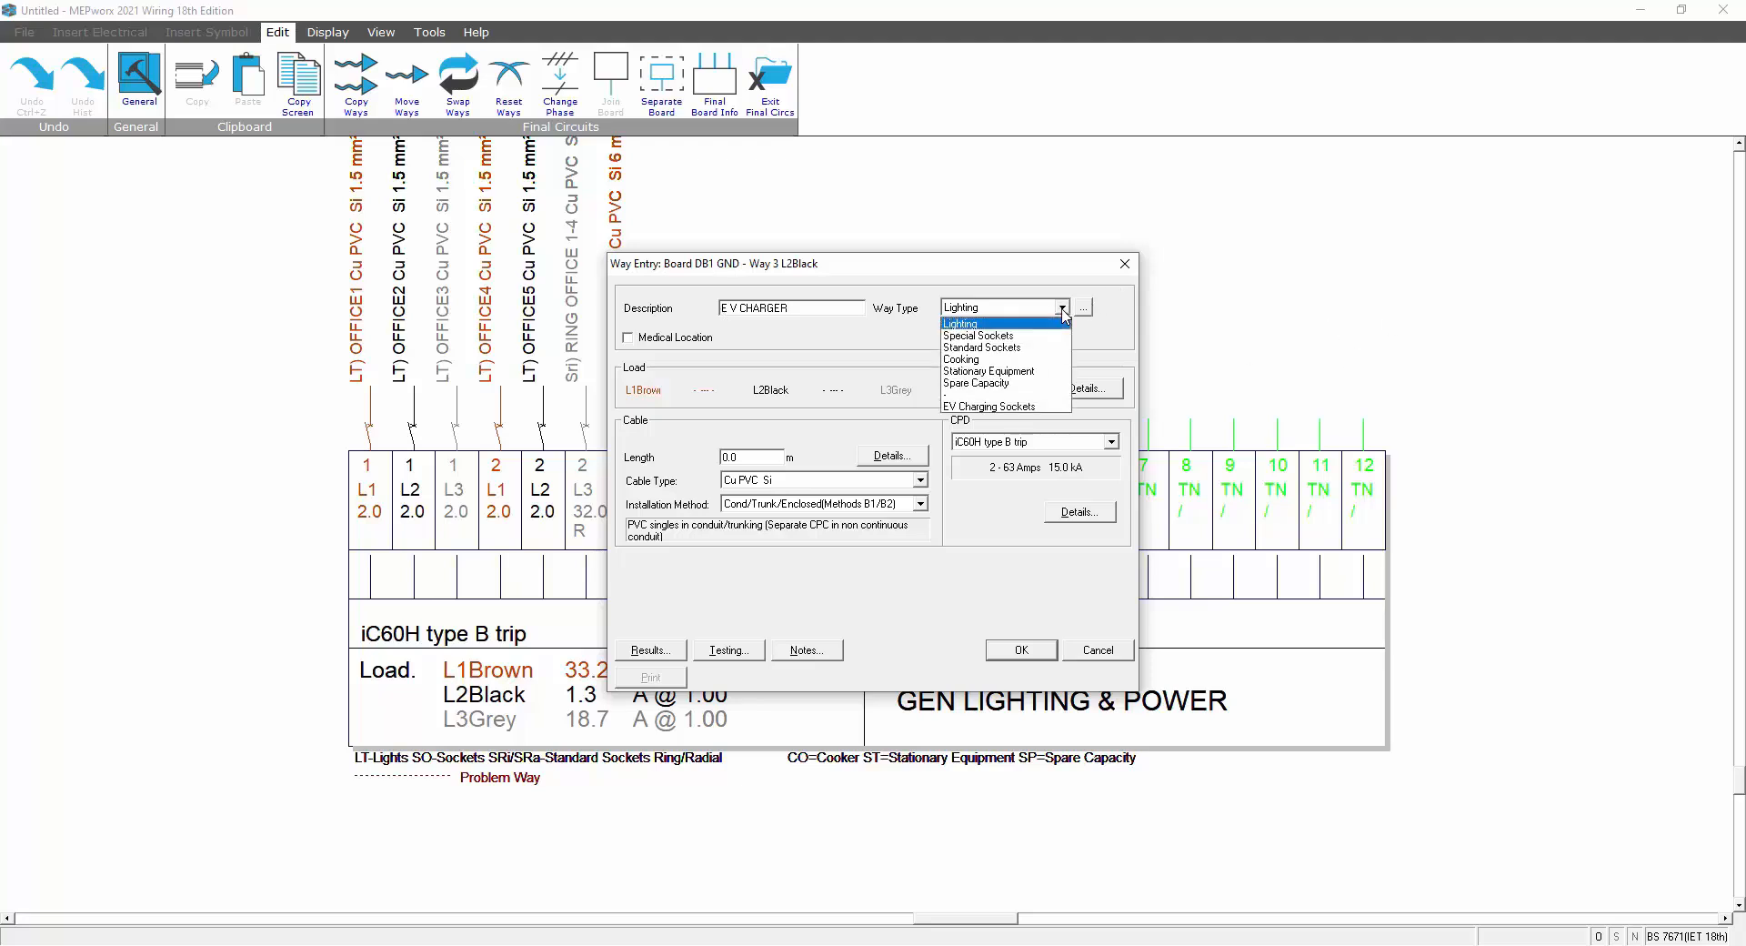
{"action": "left_click", "coordinate": [1001, 406]}
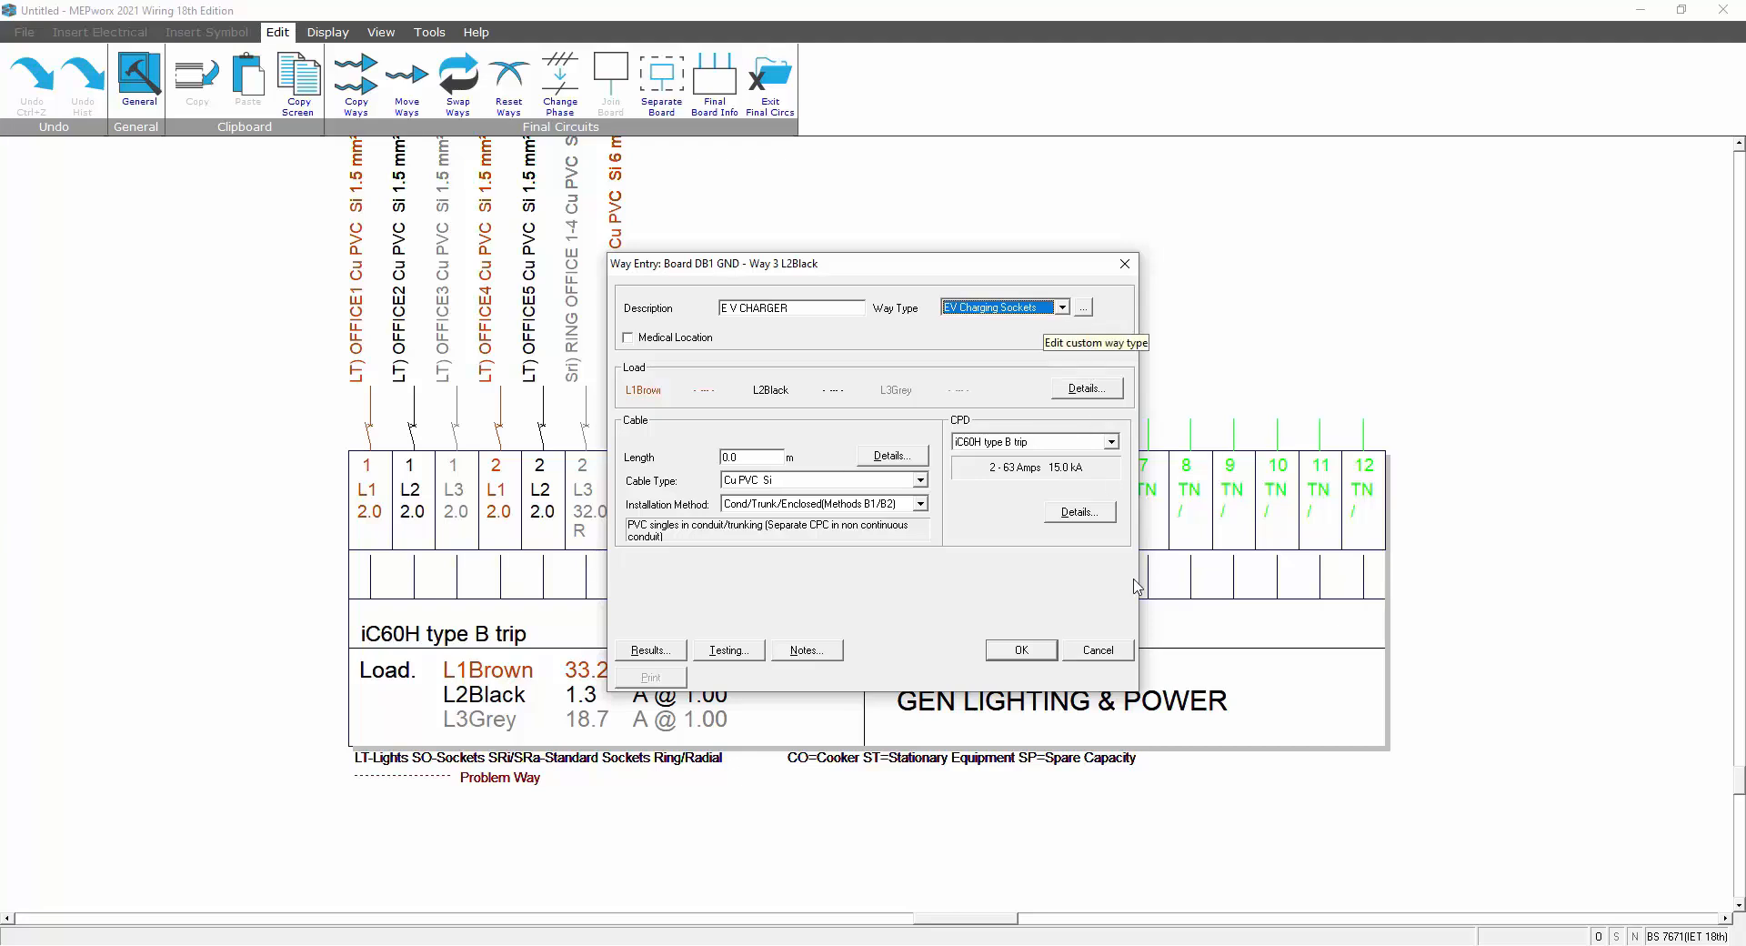
- Set the EV charge point in the way's load details to Mode 3 Charging with a BS EN 60309-2 socket
{"action": "left_click", "coordinate": [1074, 396]}
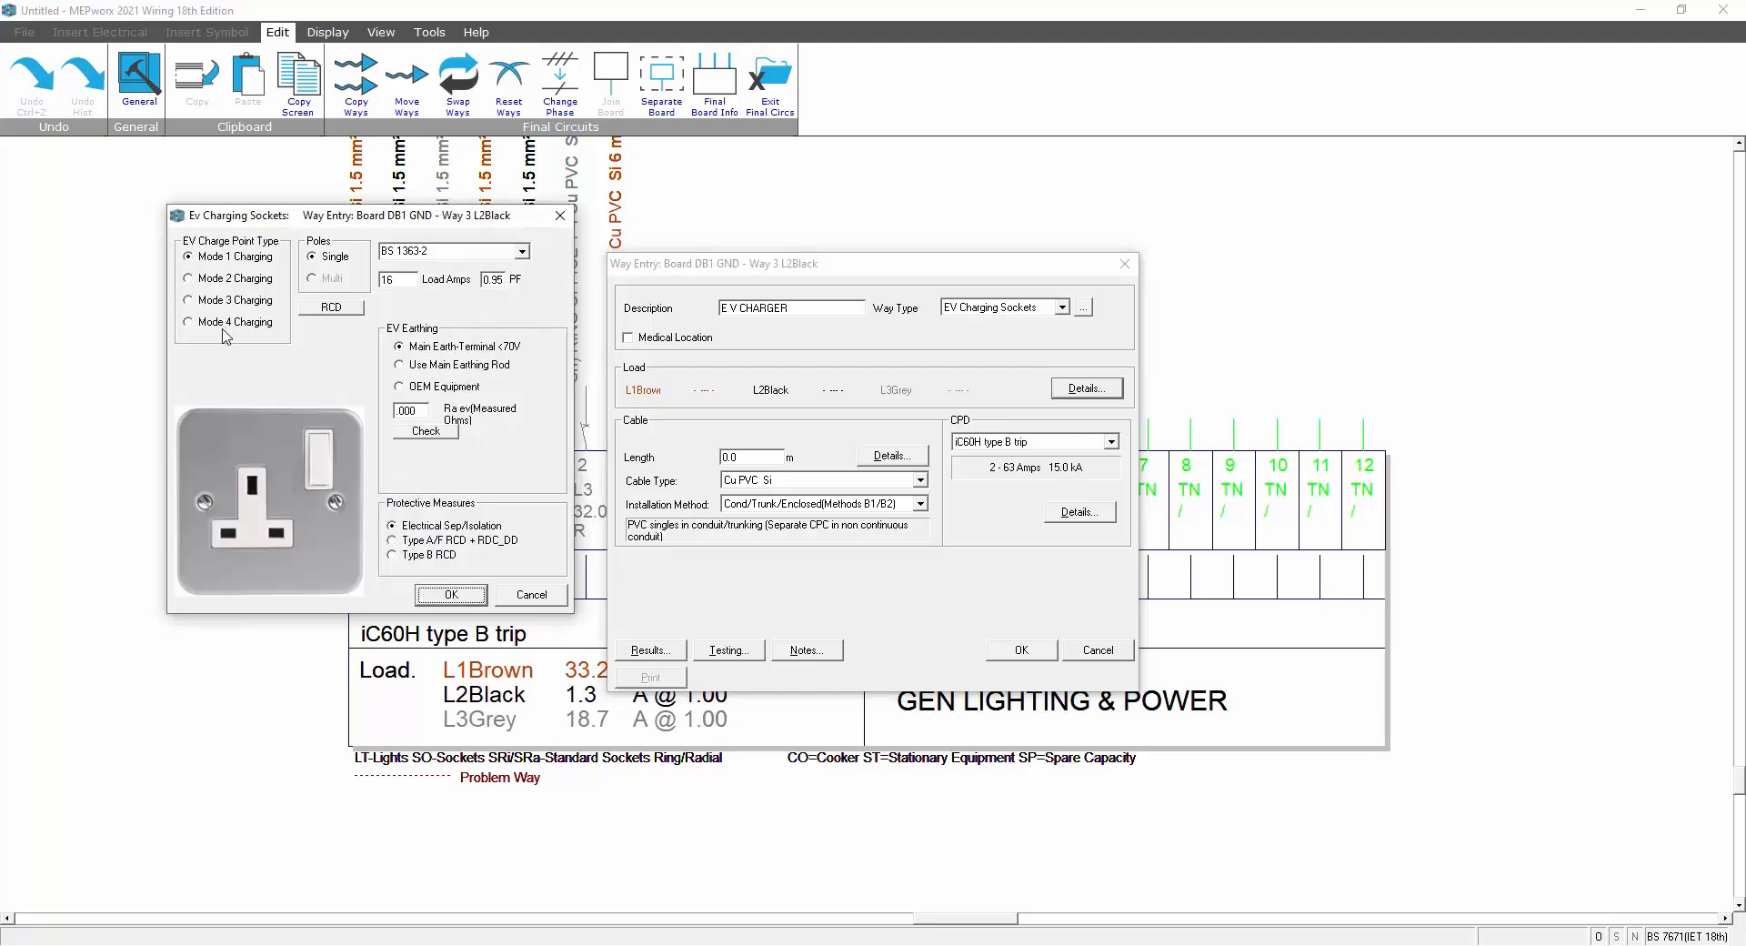
{"action": "left_click", "coordinate": [191, 280]}
{"action": "left_click", "coordinate": [188, 301]}
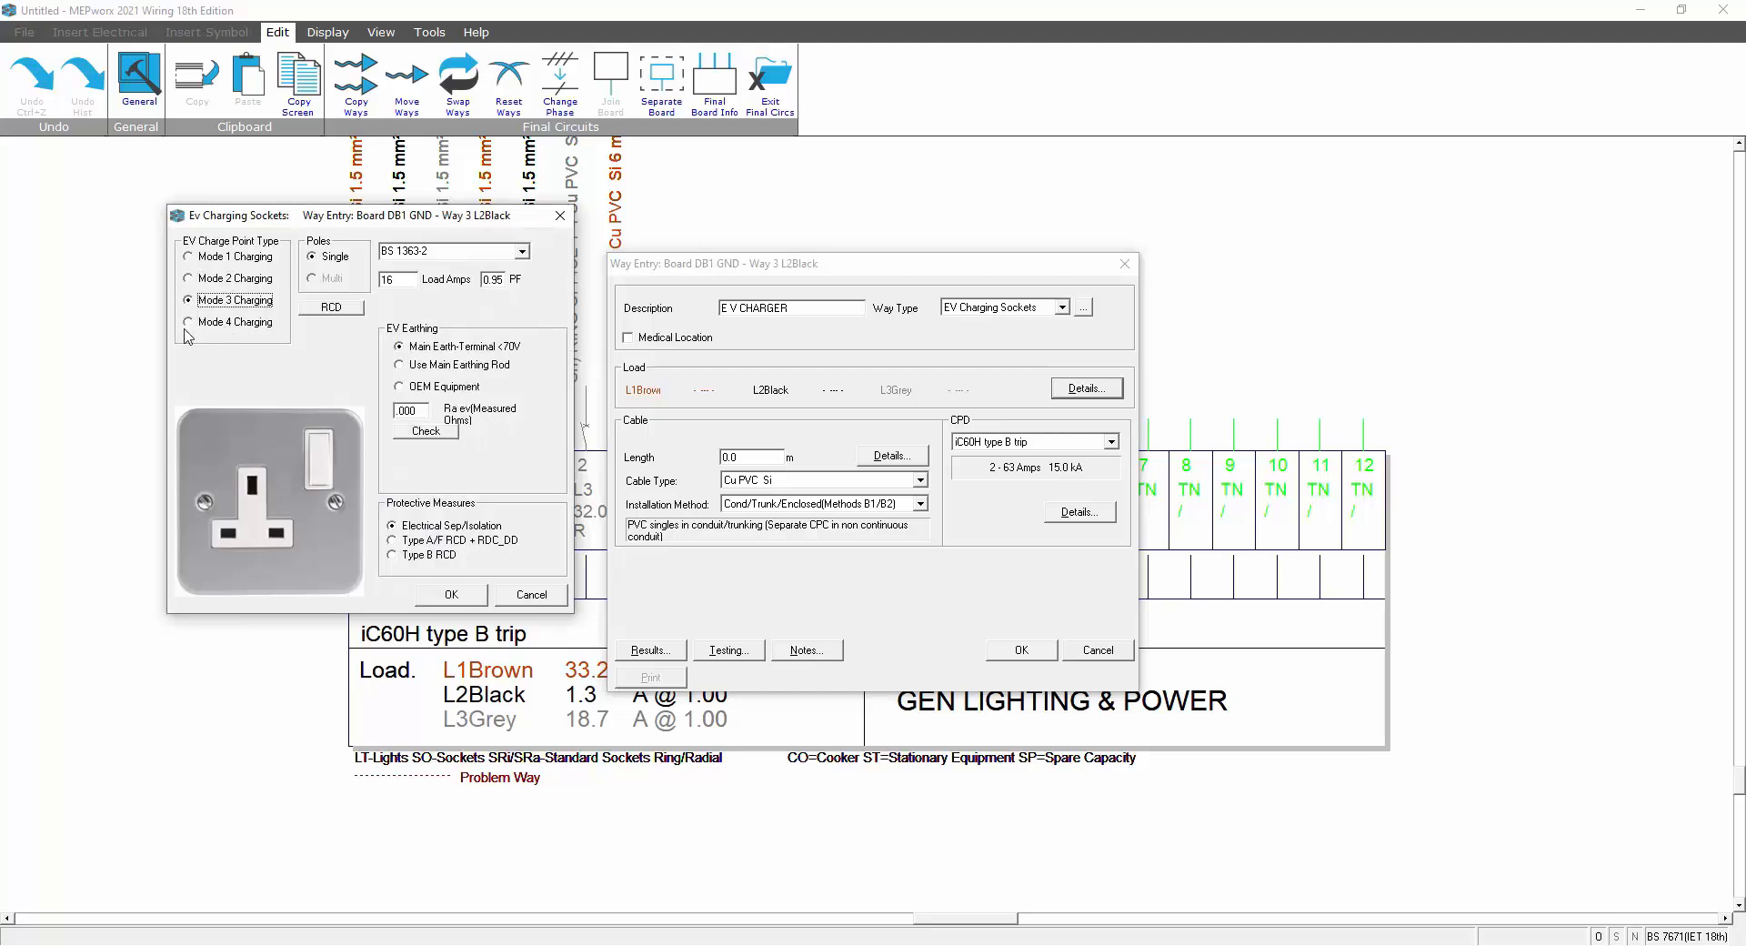
{"action": "left_click", "coordinate": [523, 254]}
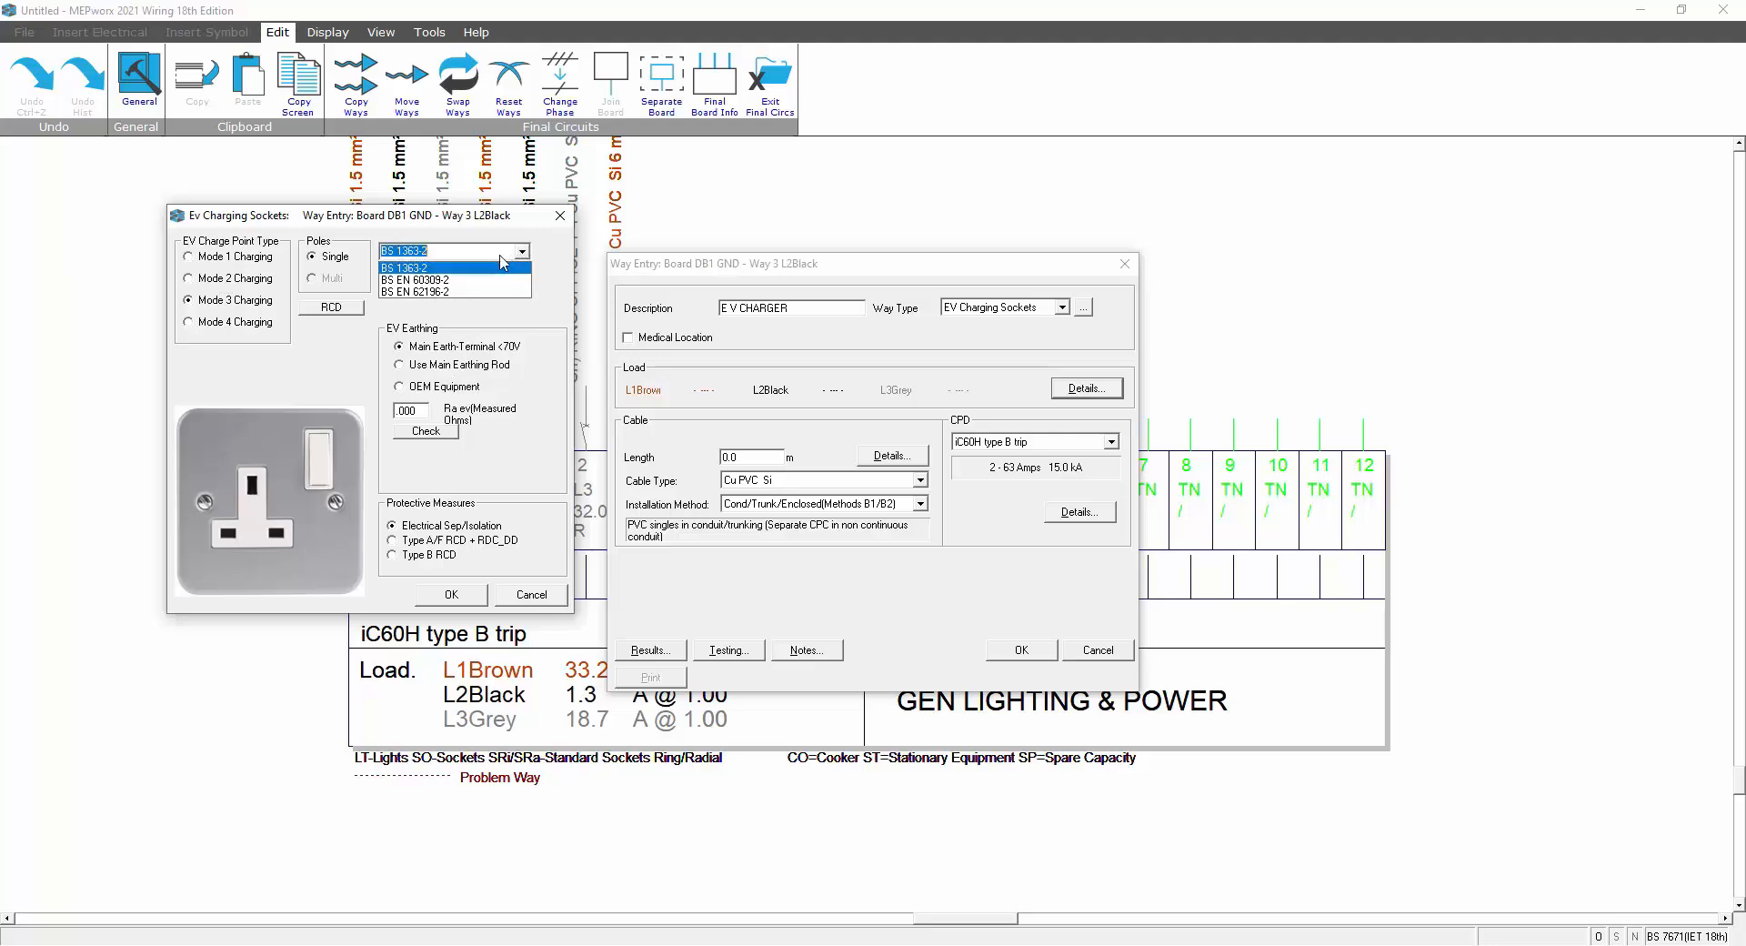
{"action": "left_click", "coordinate": [434, 283]}
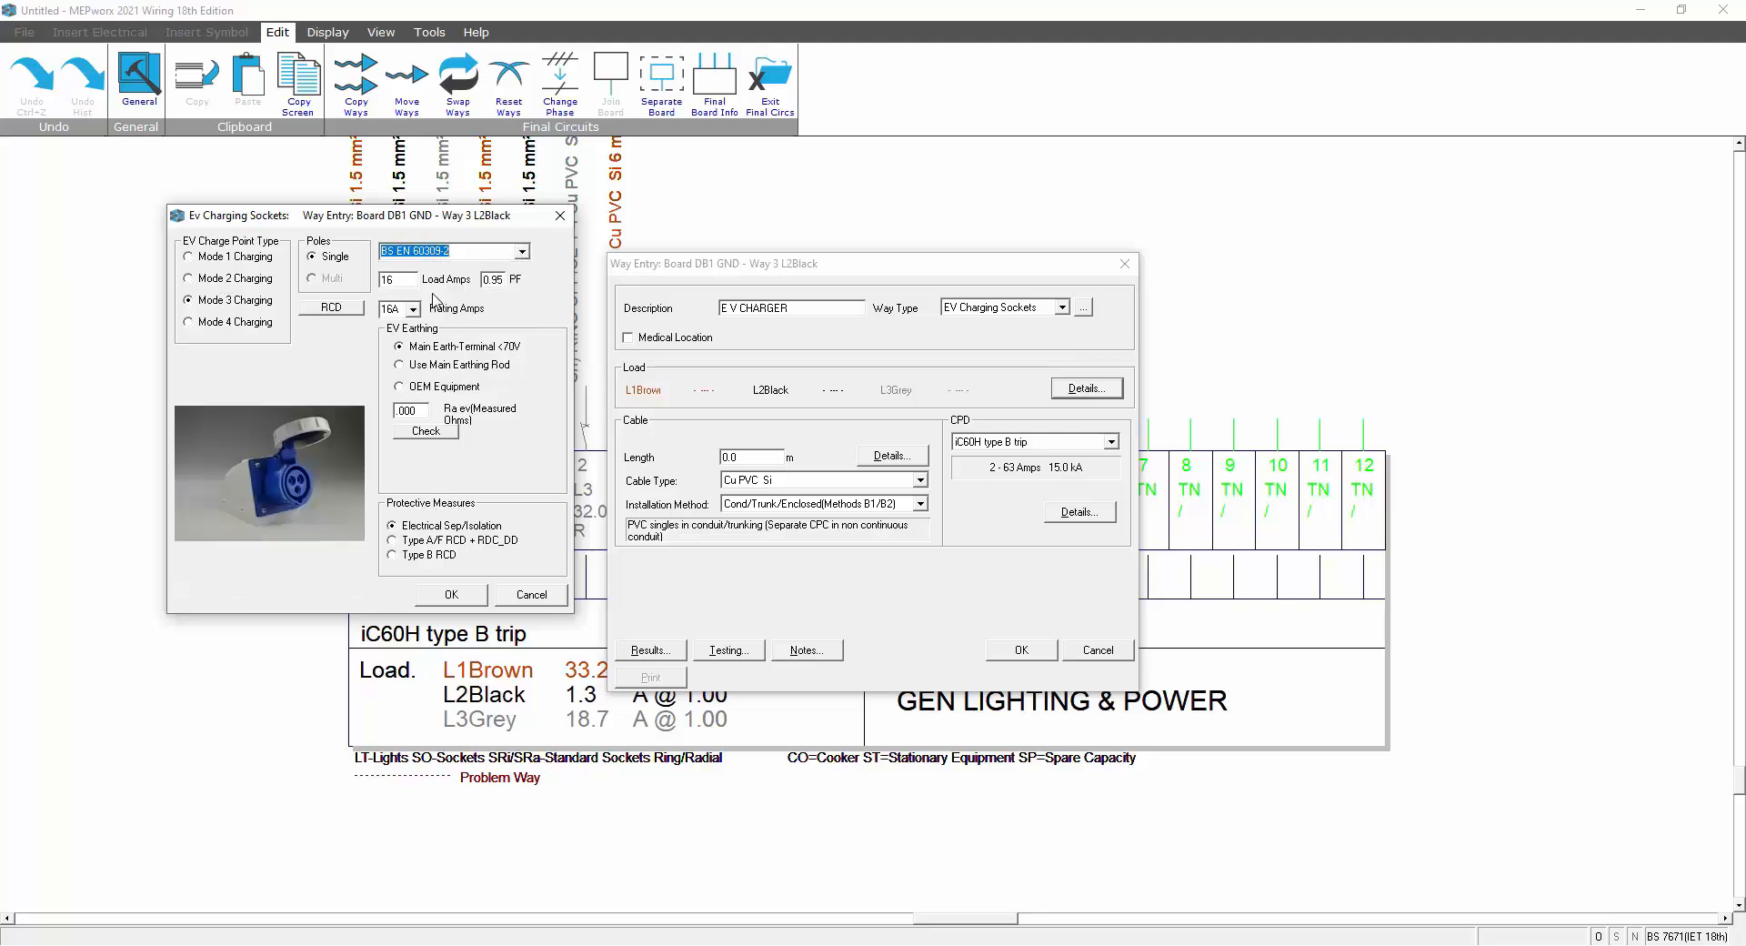
- Set the EV charger on way 3 L2 to a BS EN 62196-2 socket, 32 A load and Main Earth-Terminal <70V earthing
{"action": "left_click", "coordinate": [524, 254]}
{"action": "left_click", "coordinate": [446, 295]}
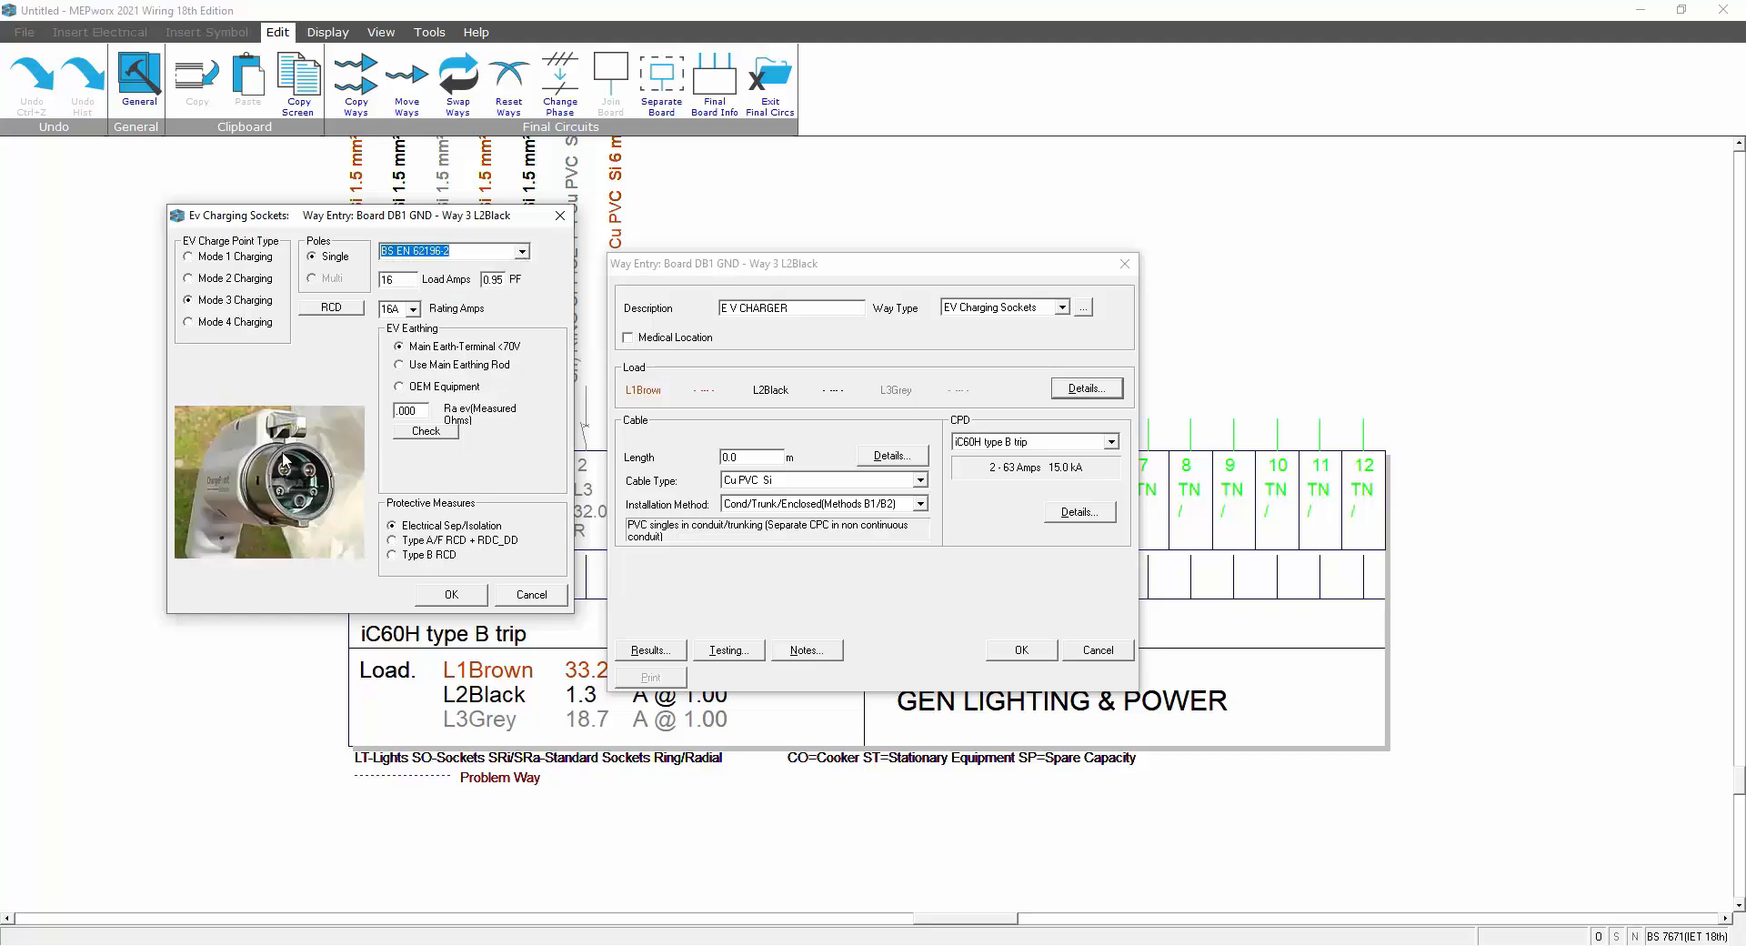
{"action": "left_click", "coordinate": [405, 276]}
{"action": "left_click", "coordinate": [414, 369]}
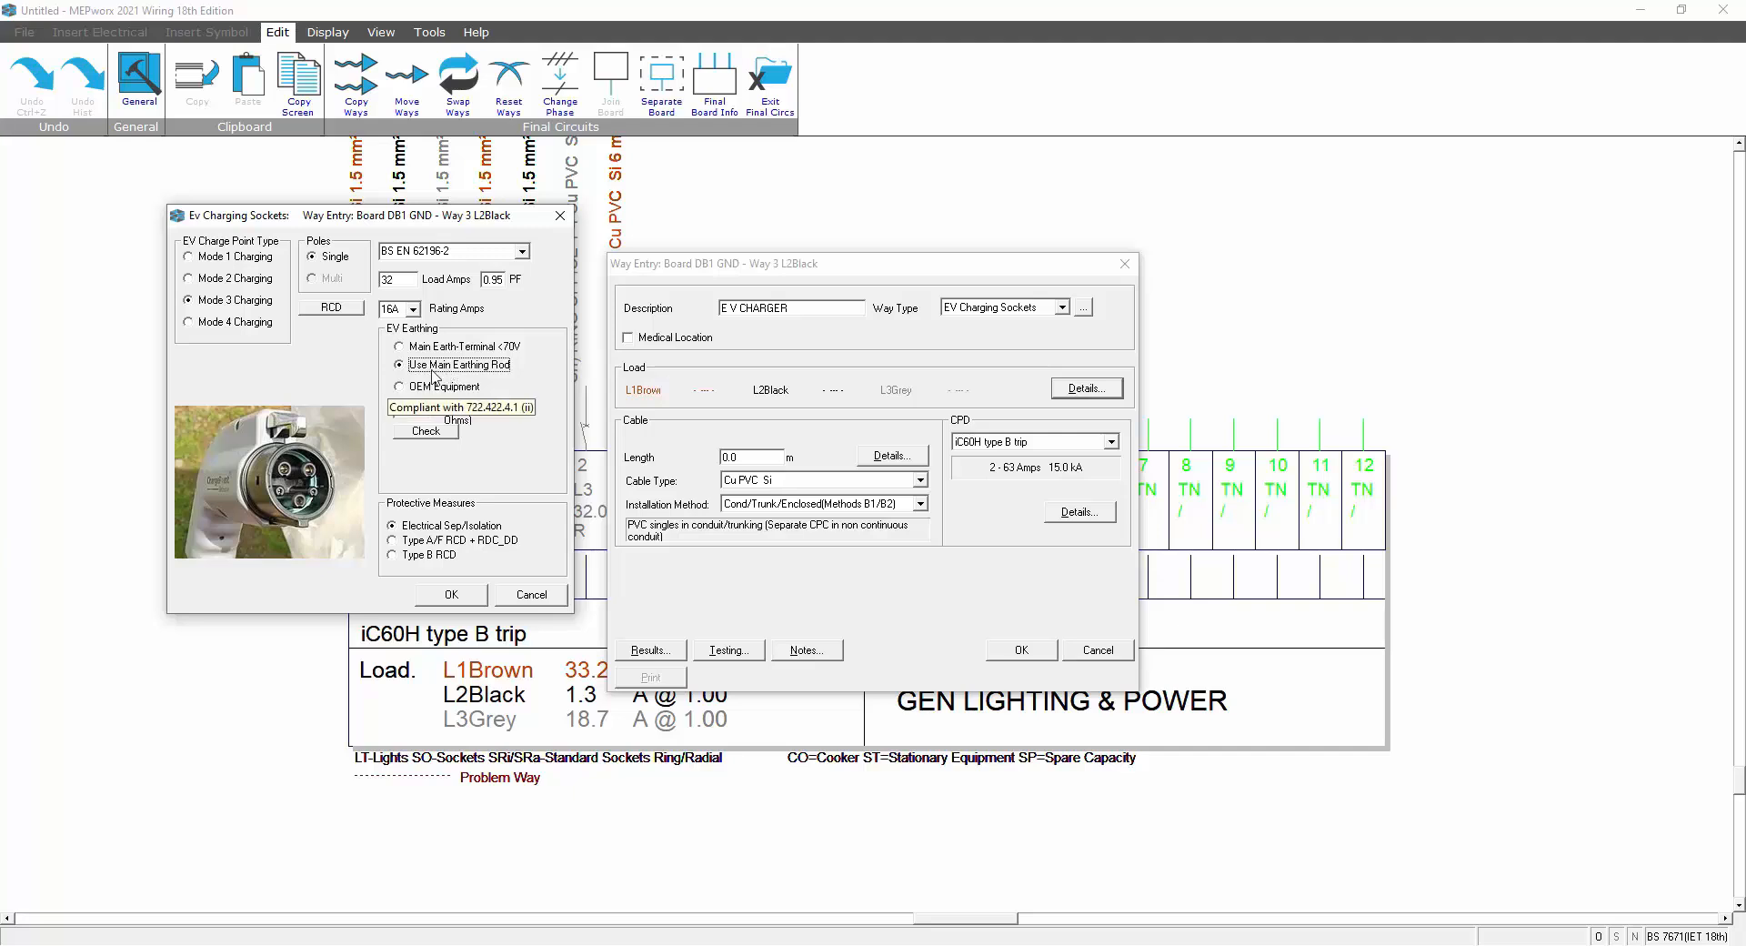
{"action": "left_click", "coordinate": [406, 348]}
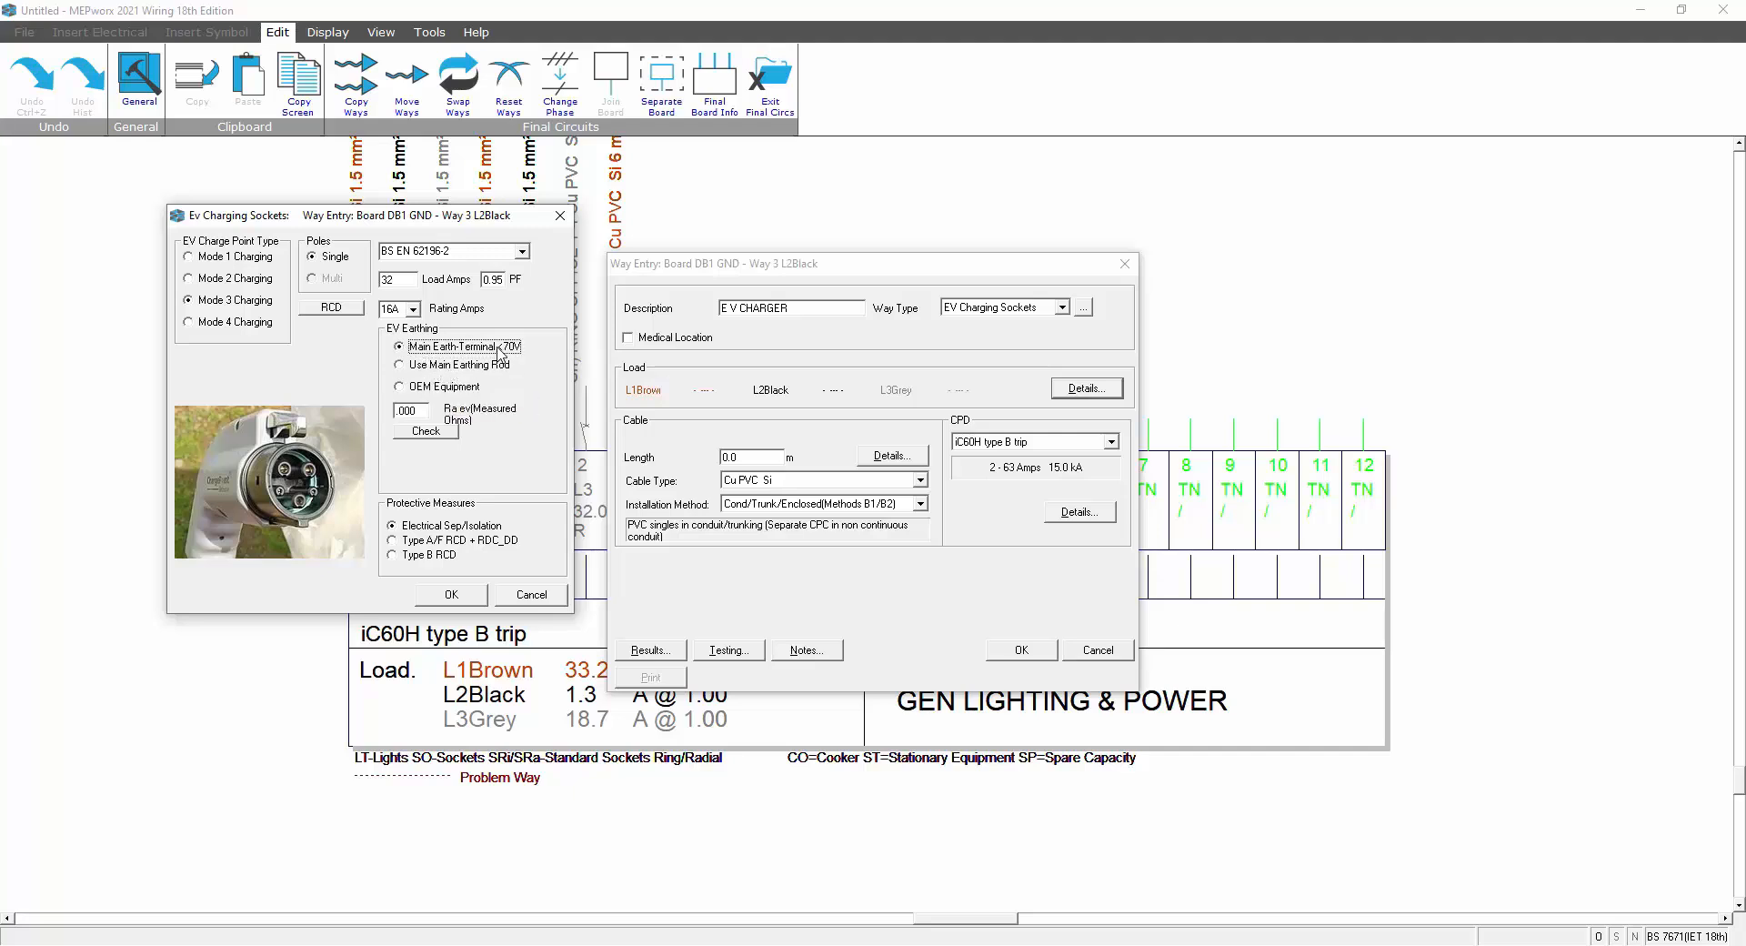
- Set the EV charging socket's rating to 32A and try to accept the load details
{"action": "left_click", "coordinate": [455, 595]}
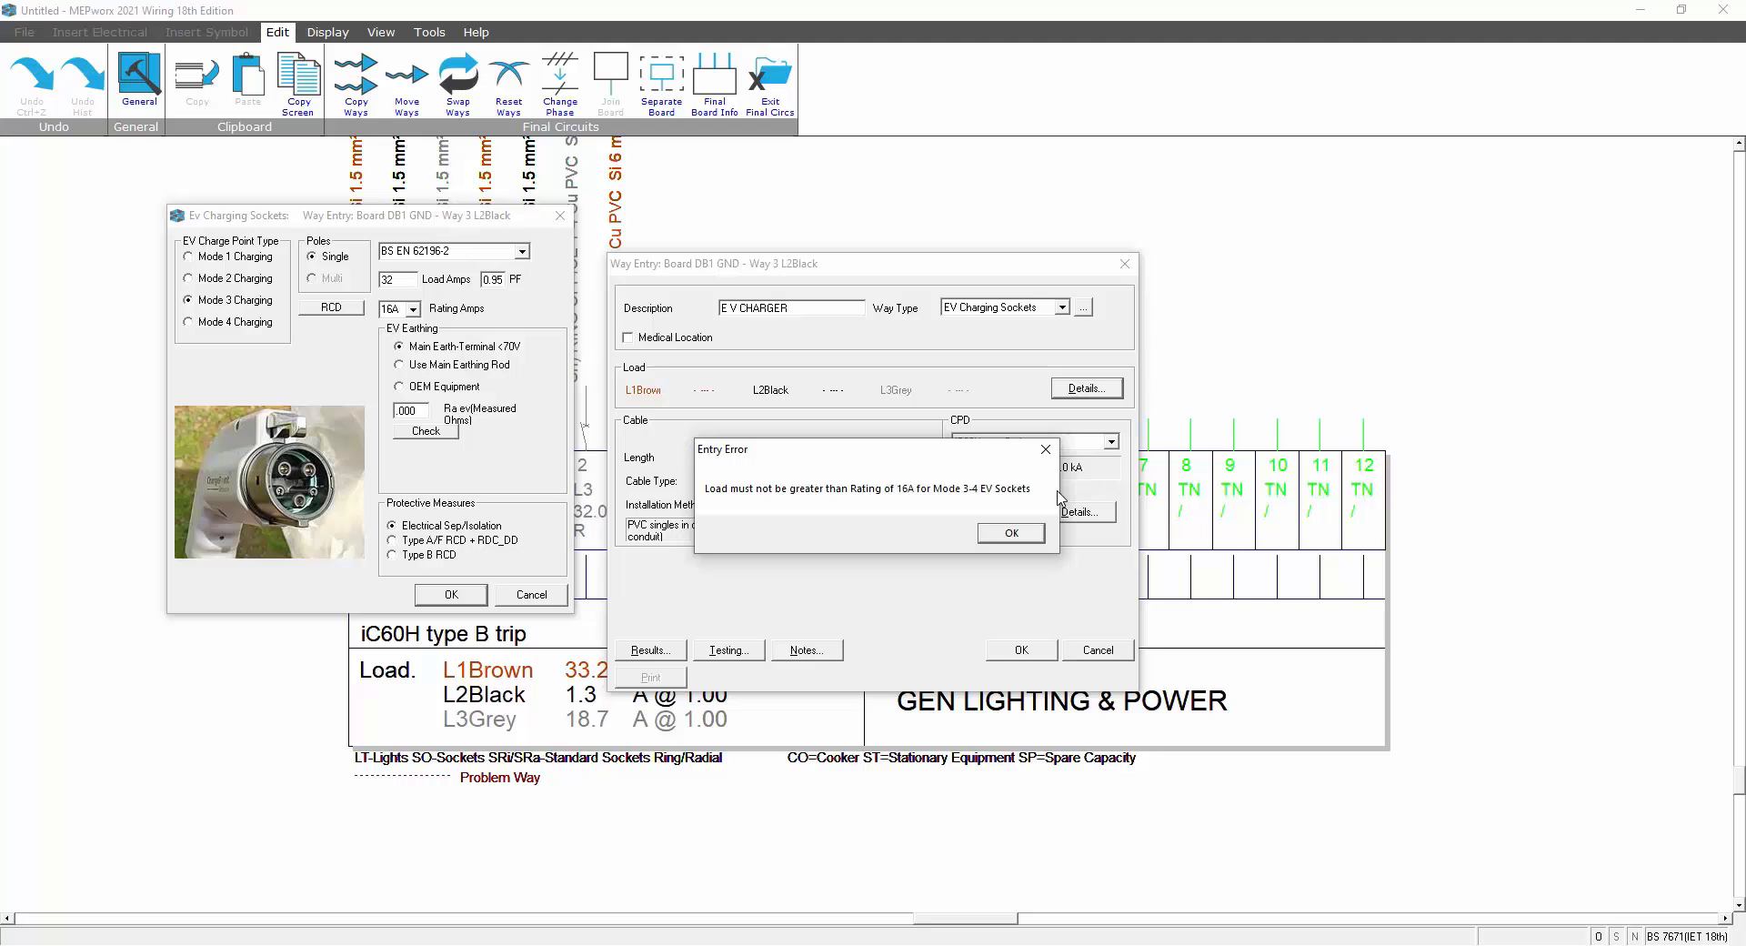
{"action": "left_click", "coordinate": [1014, 536]}
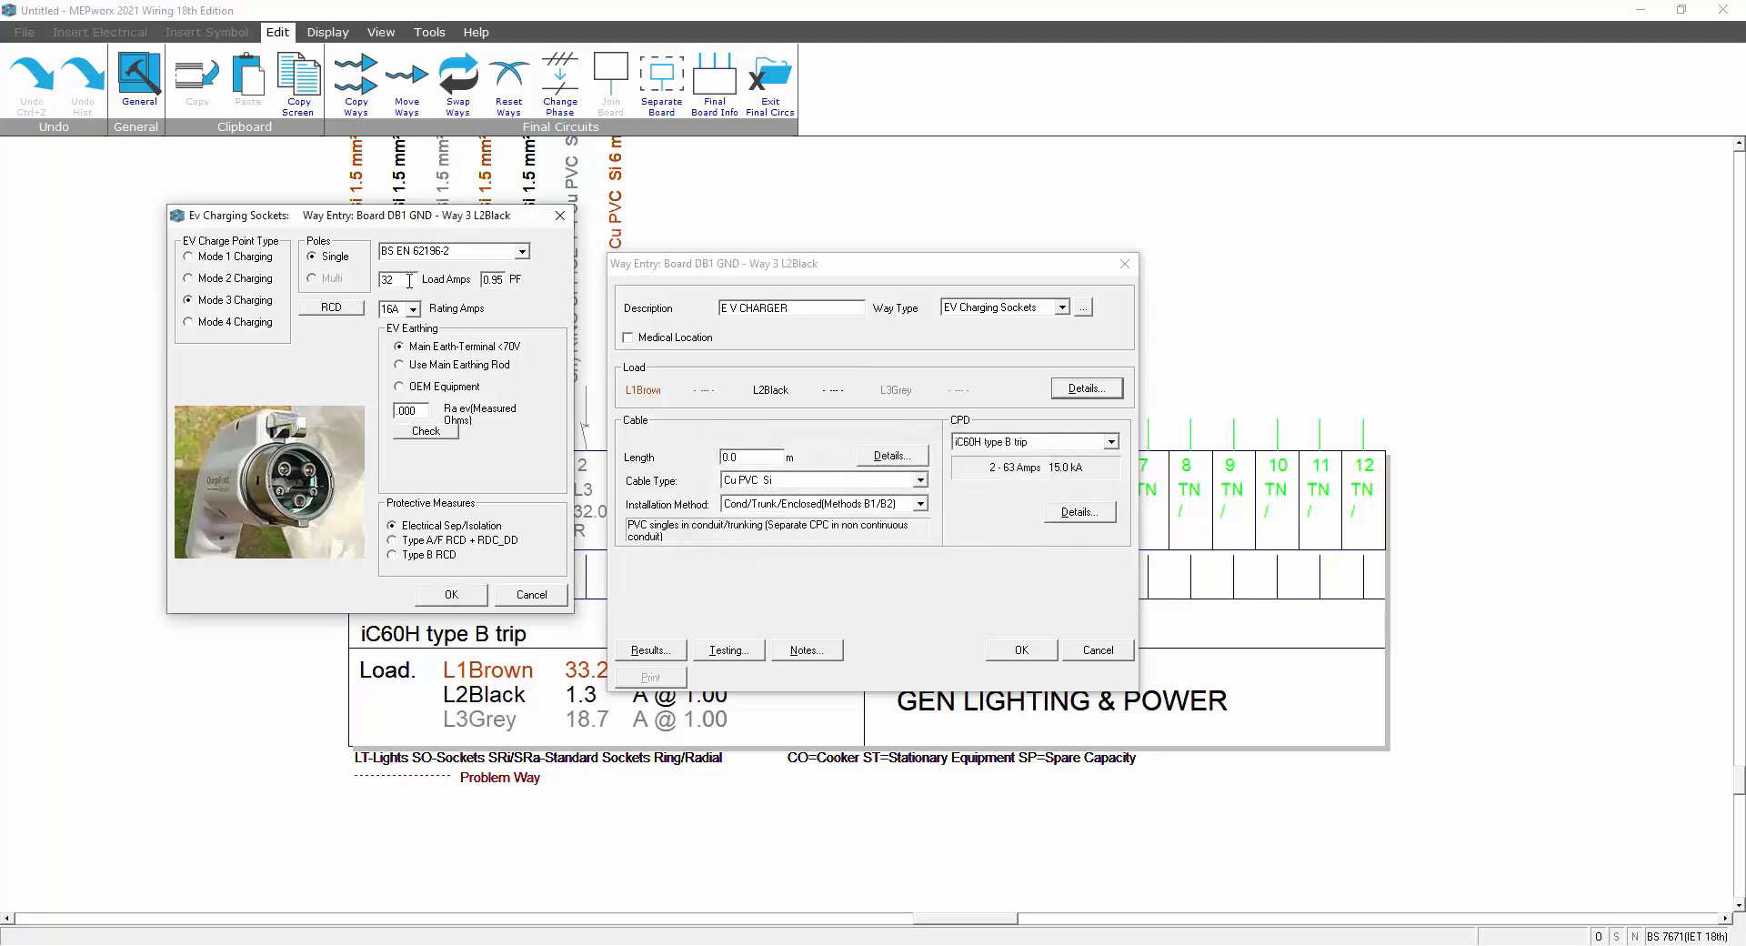
{"action": "left_click", "coordinate": [412, 309]}
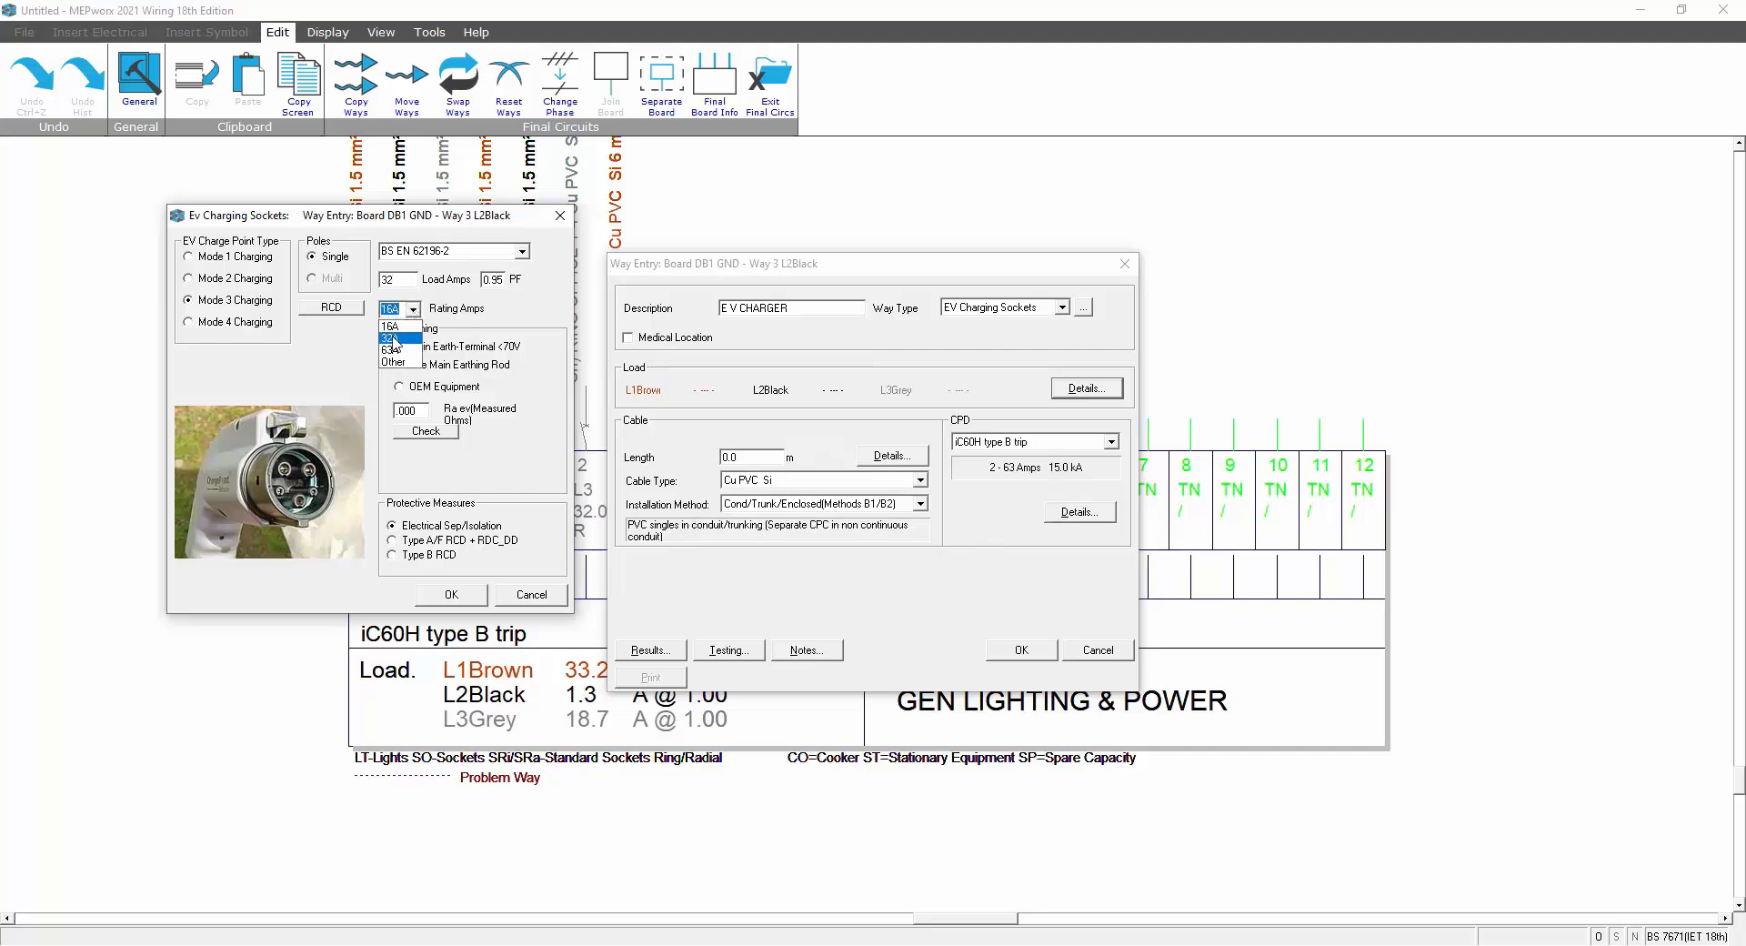
{"action": "left_click", "coordinate": [391, 340]}
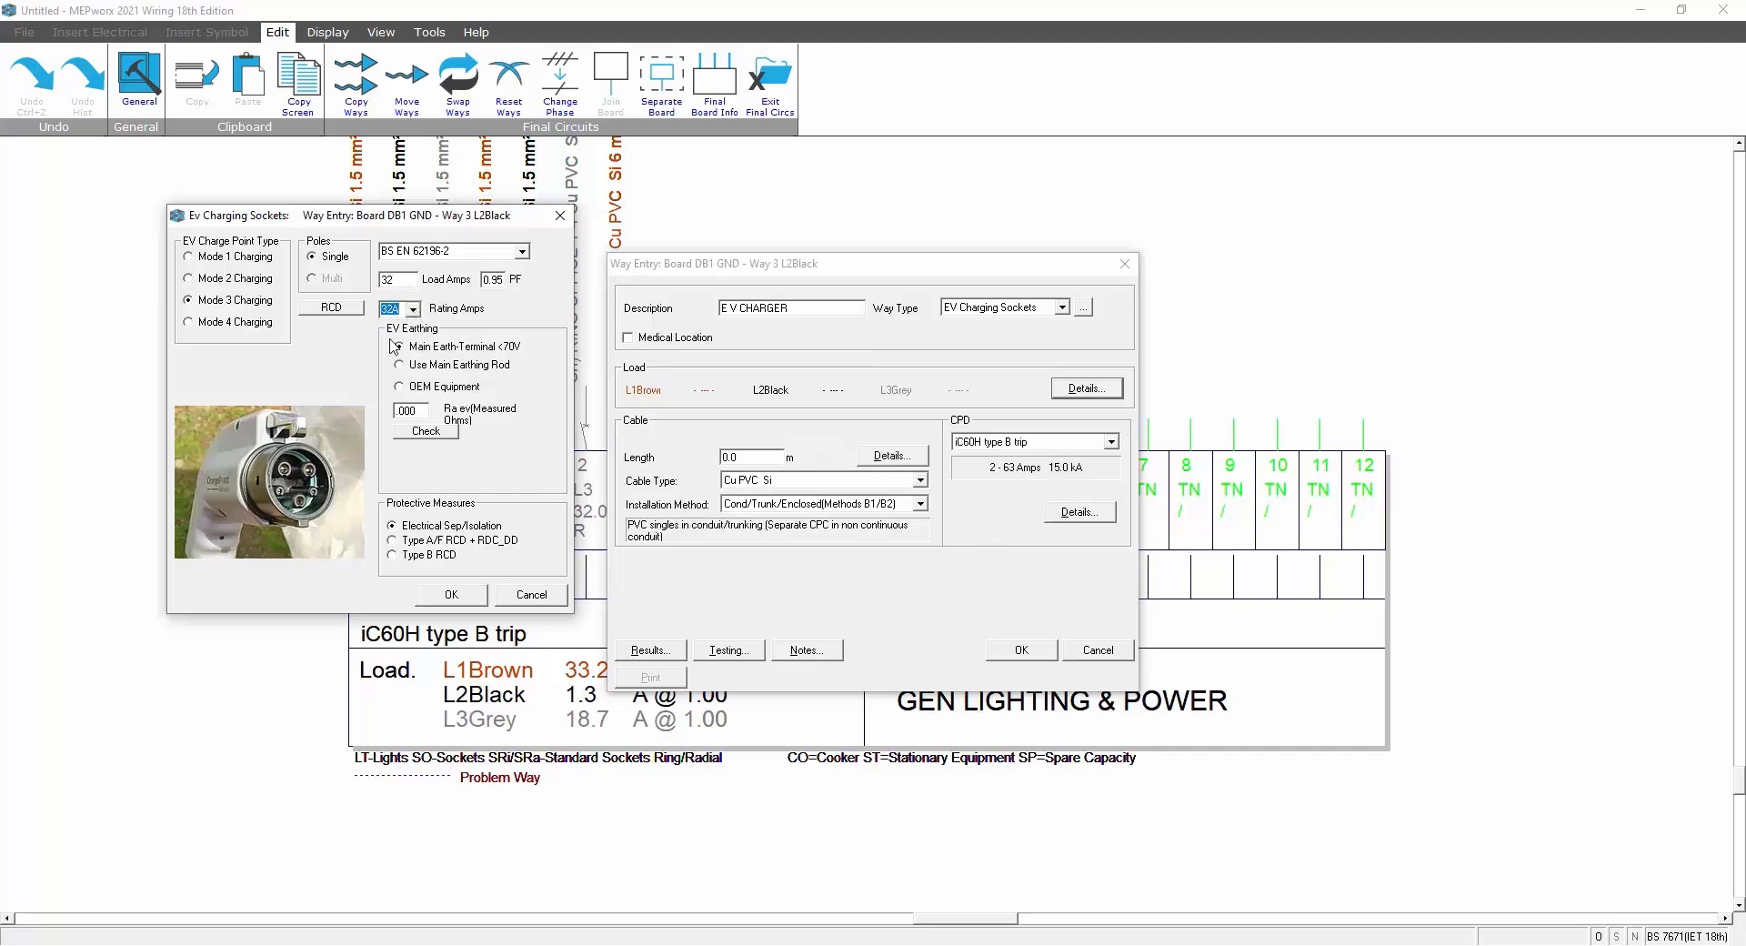
{"action": "left_click", "coordinate": [439, 596]}
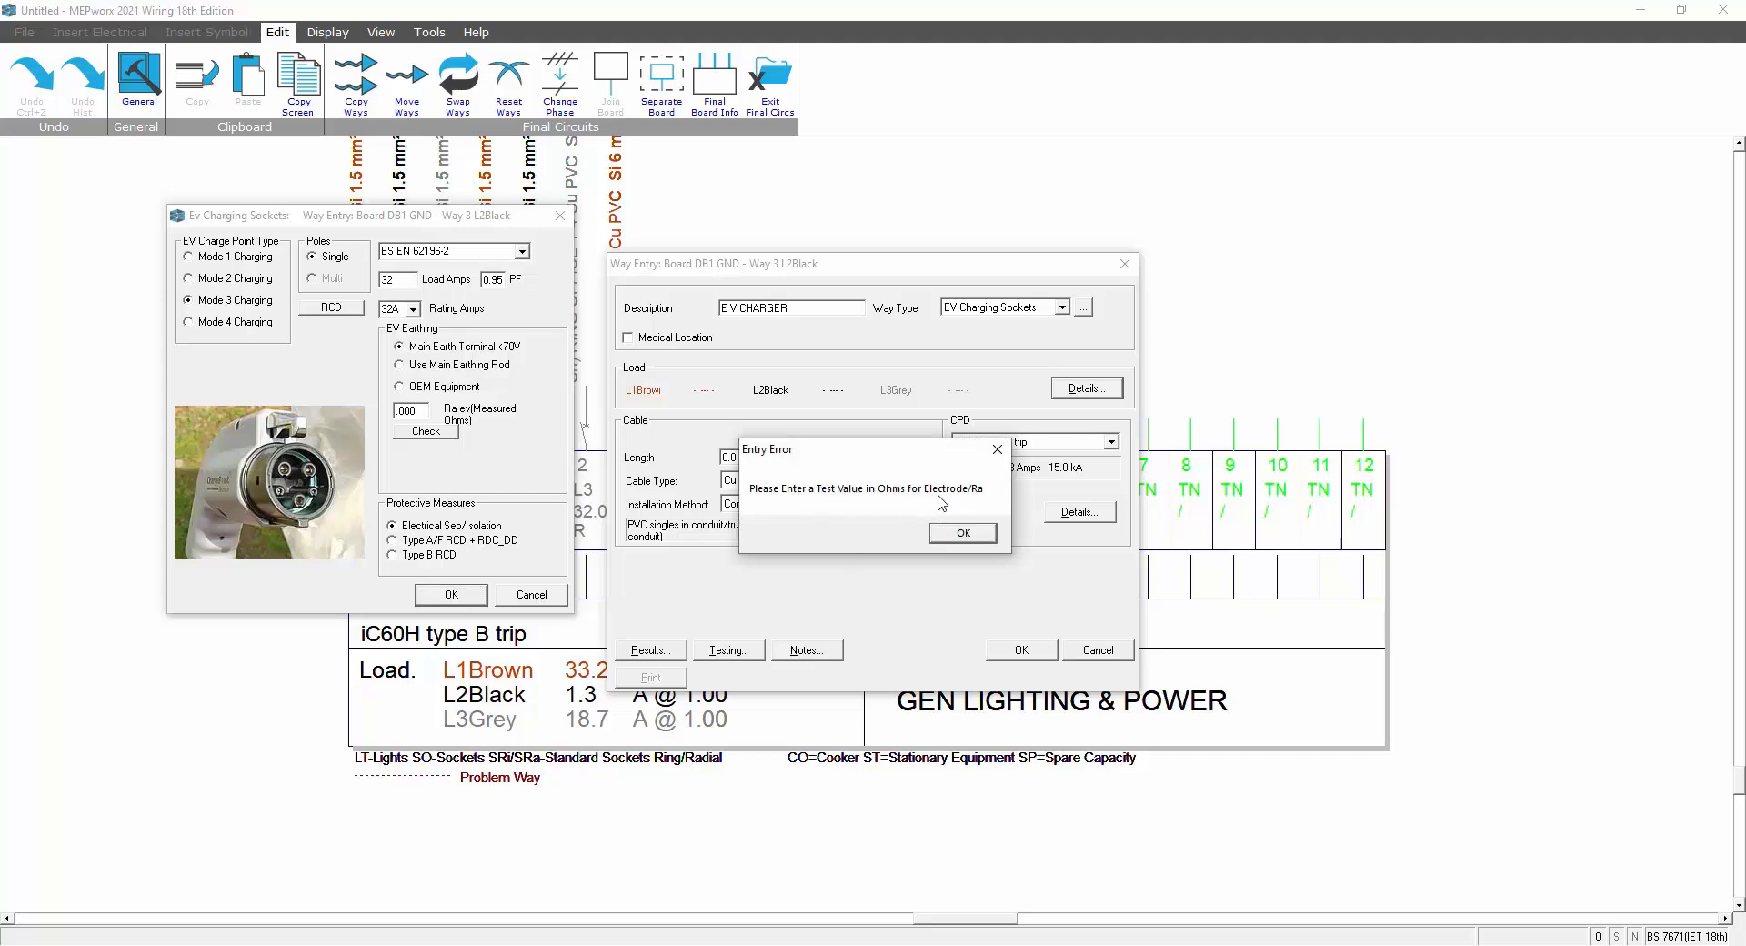
{"action": "left_click", "coordinate": [964, 532]}
- Enter .035 ohms as the EV charger's measured Ra, check it and accept the load details
{"action": "left_click", "coordinate": [421, 411]}
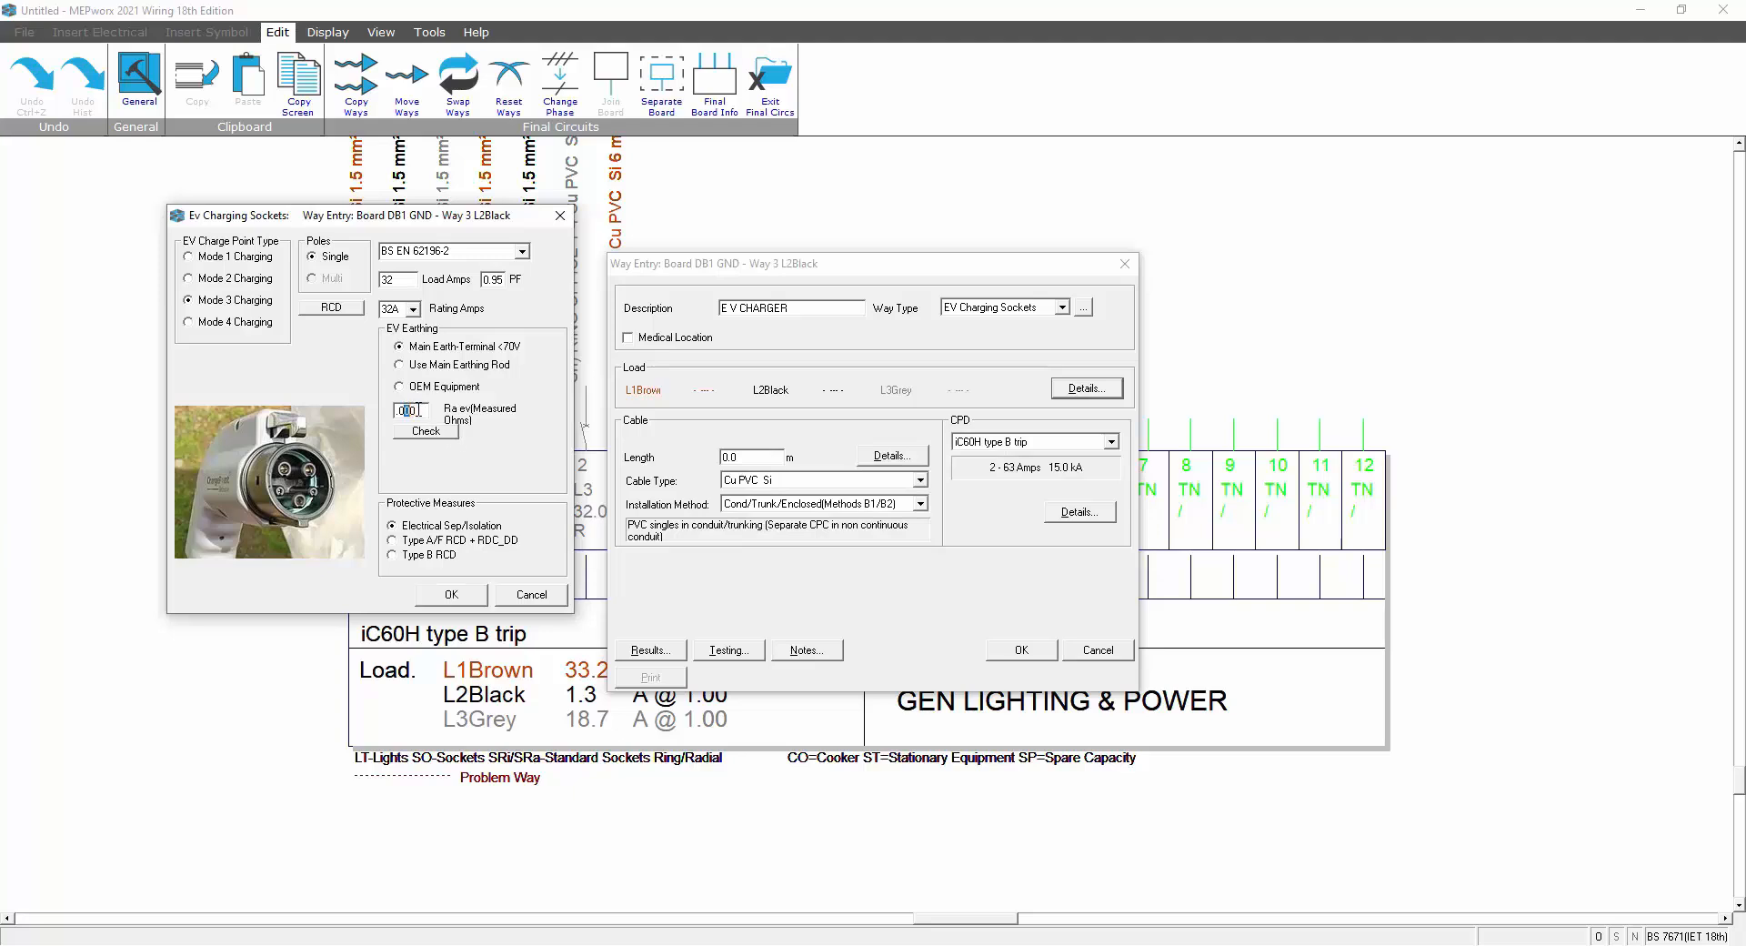
{"action": "double_click", "coordinate": [421, 411]}
{"action": "type", "text": "035"}
{"action": "left_click", "coordinate": [433, 433]}
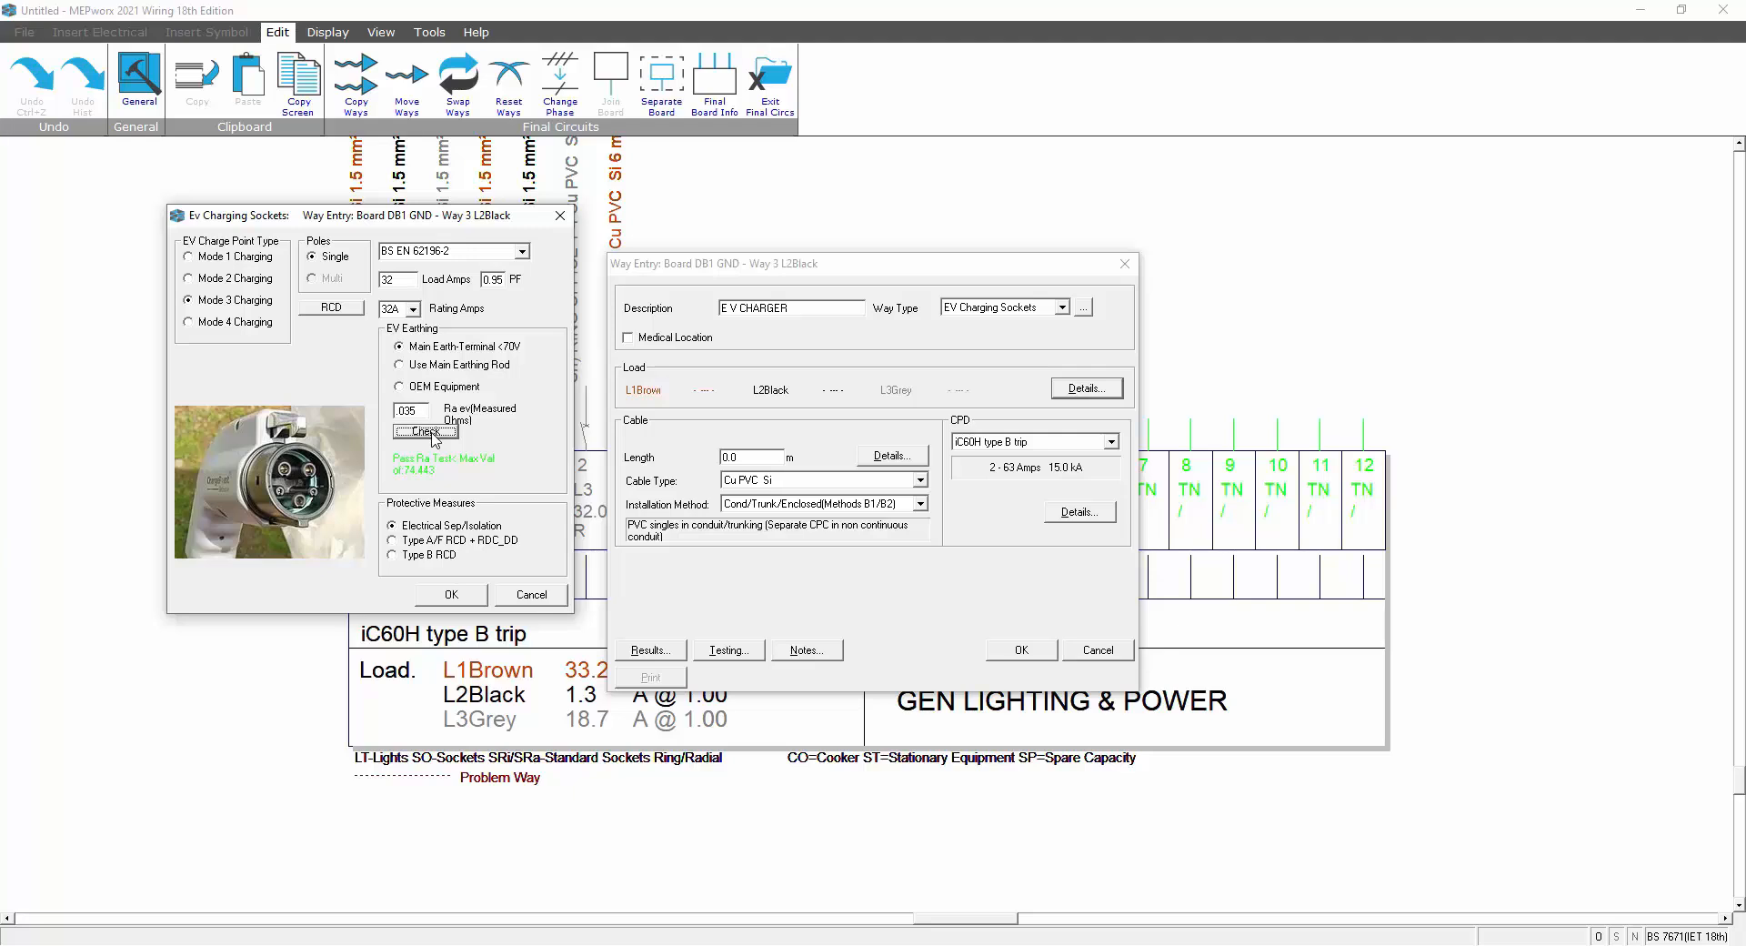
{"action": "left_click", "coordinate": [450, 595]}
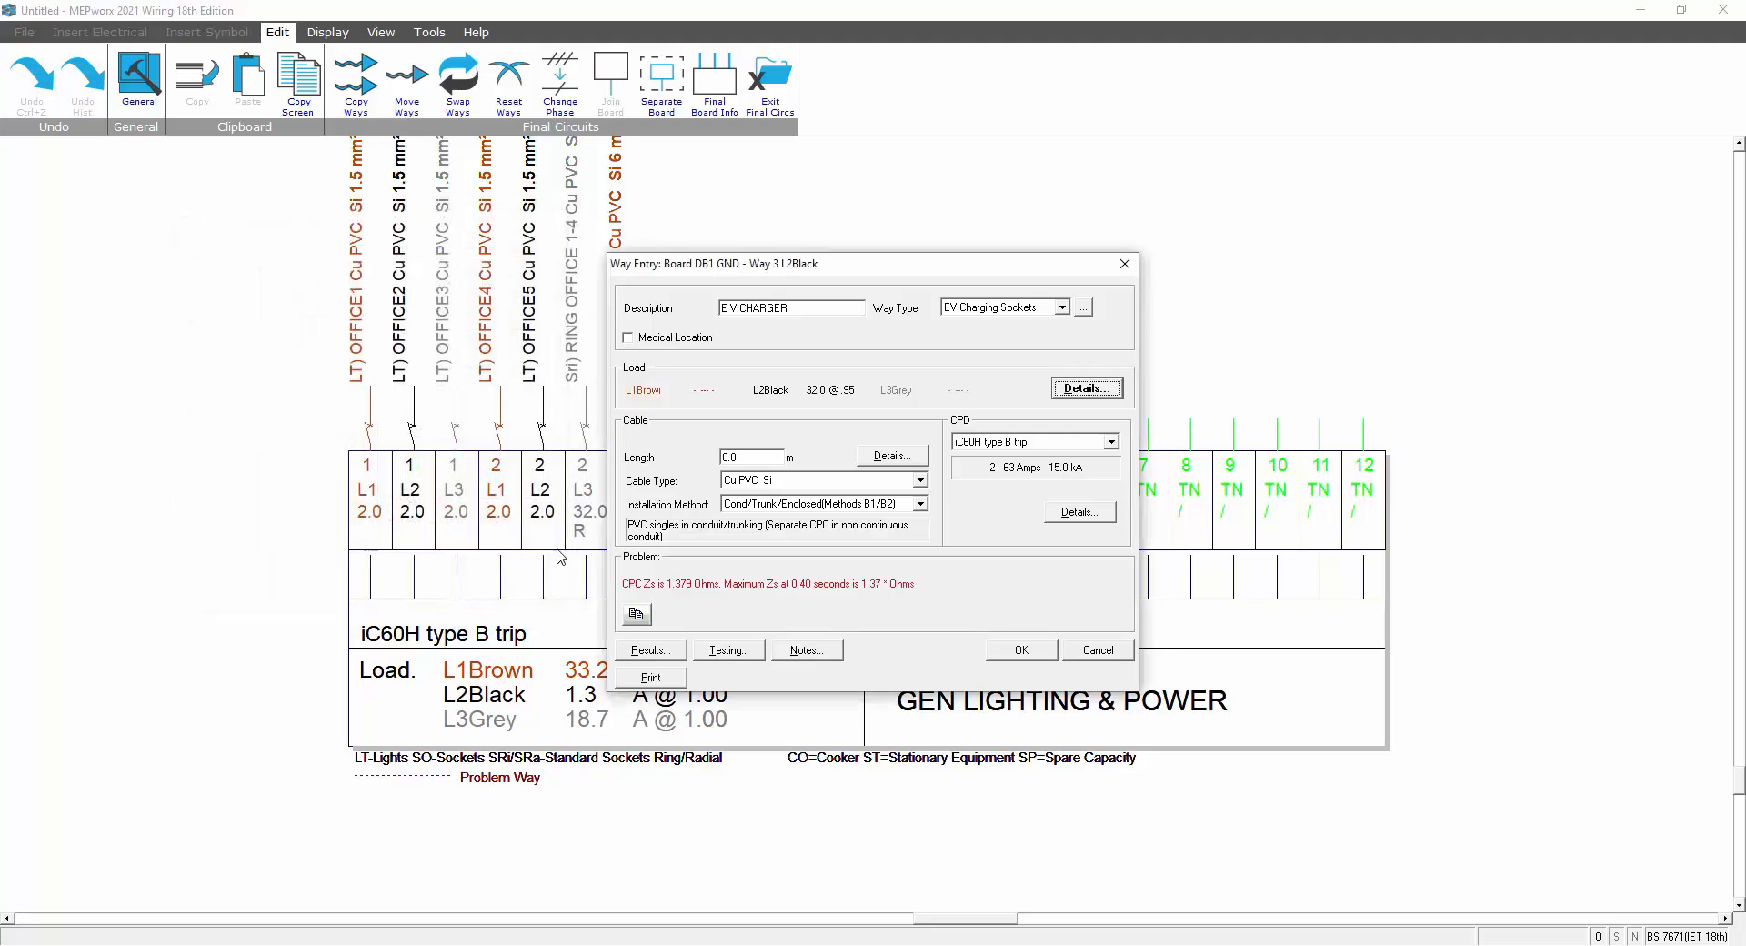
- Set the cable length of way 3 L2 to 60 m, review the way results and accept the way entry
{"action": "double_click", "coordinate": [735, 457]}
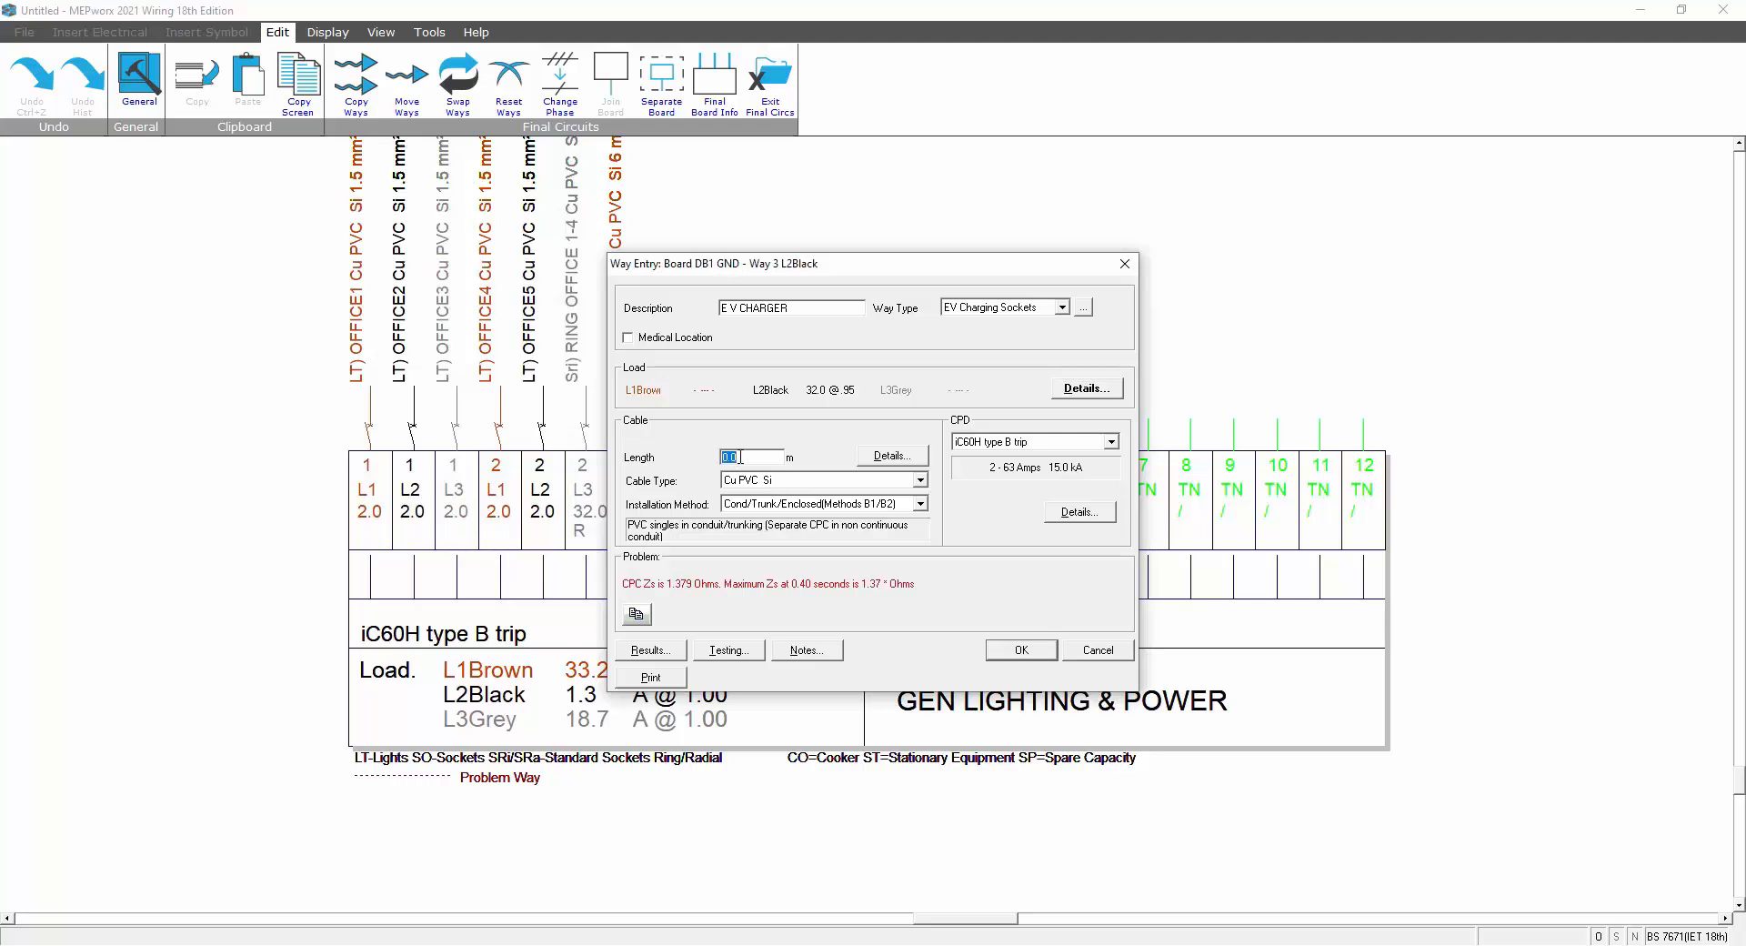
{"action": "left_click", "coordinate": [634, 651]}
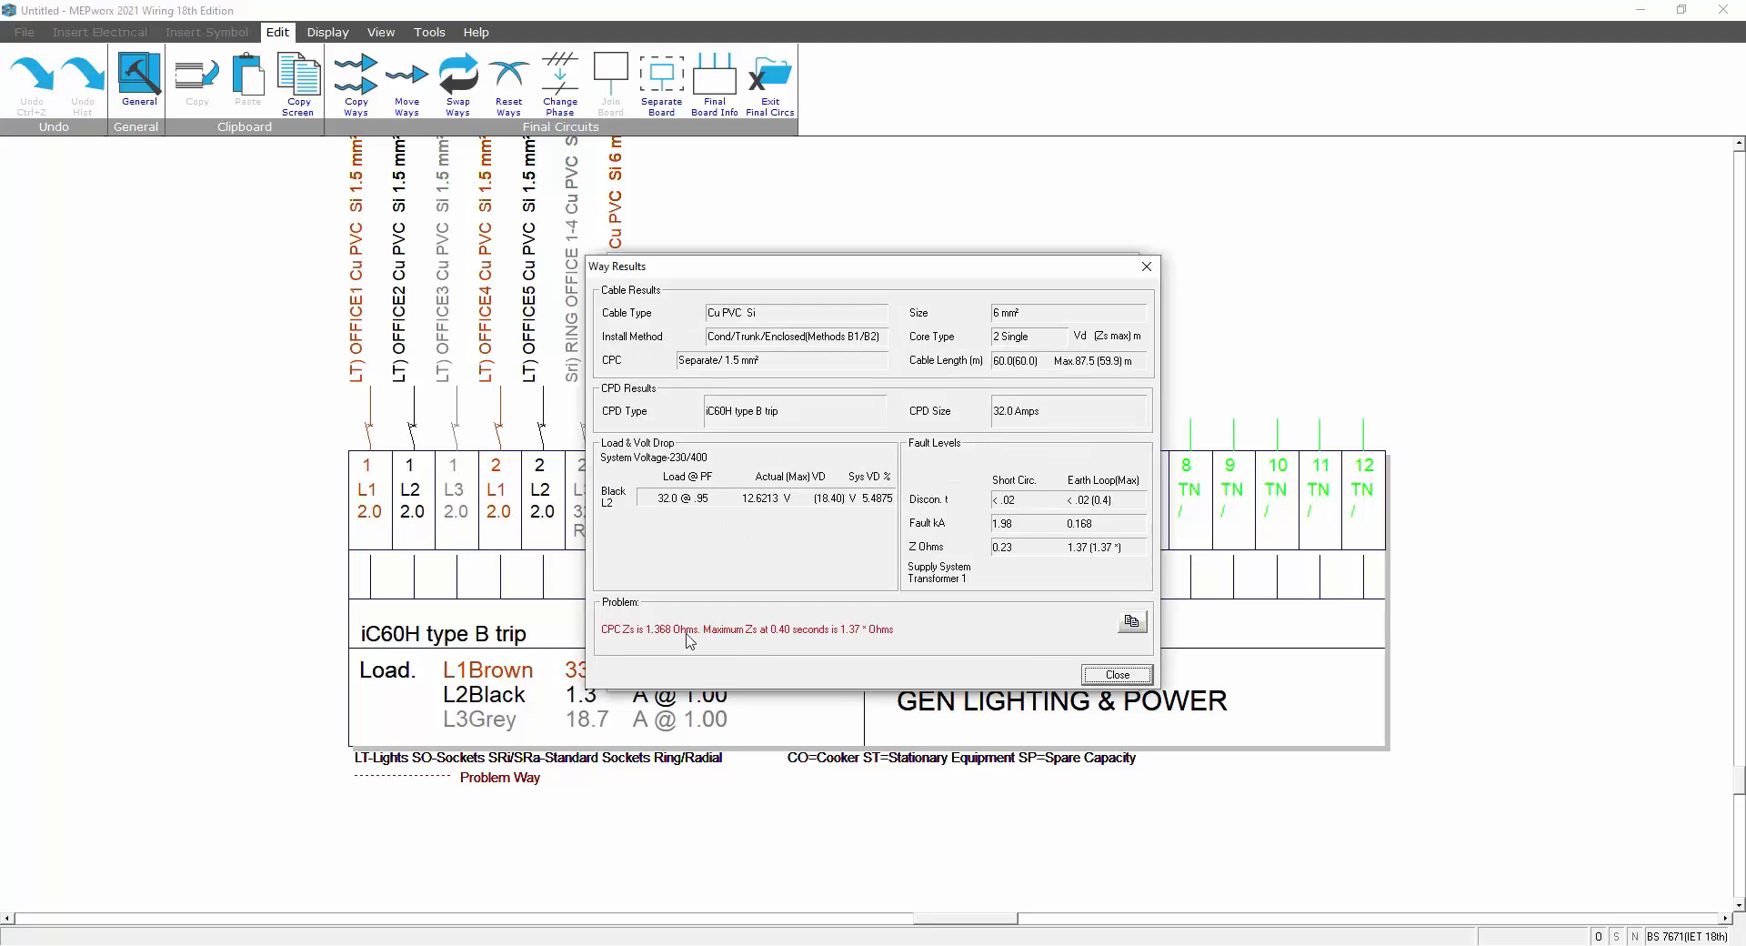
{"action": "left_click", "coordinate": [1118, 677]}
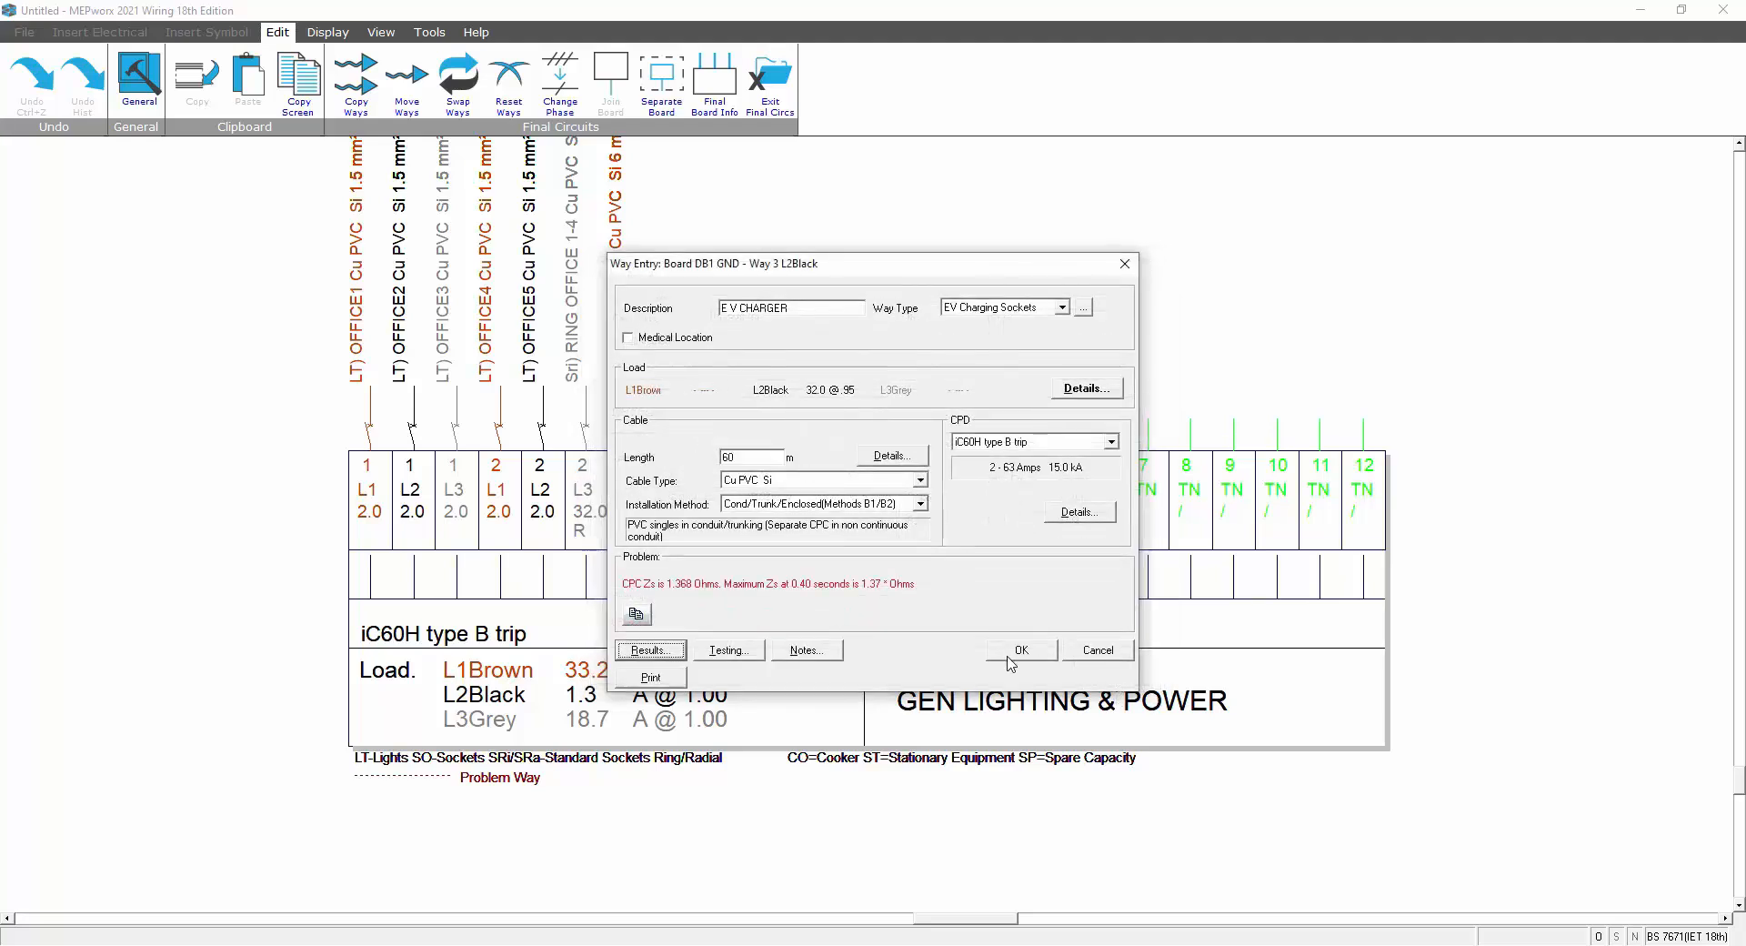
{"action": "left_click", "coordinate": [1017, 650]}
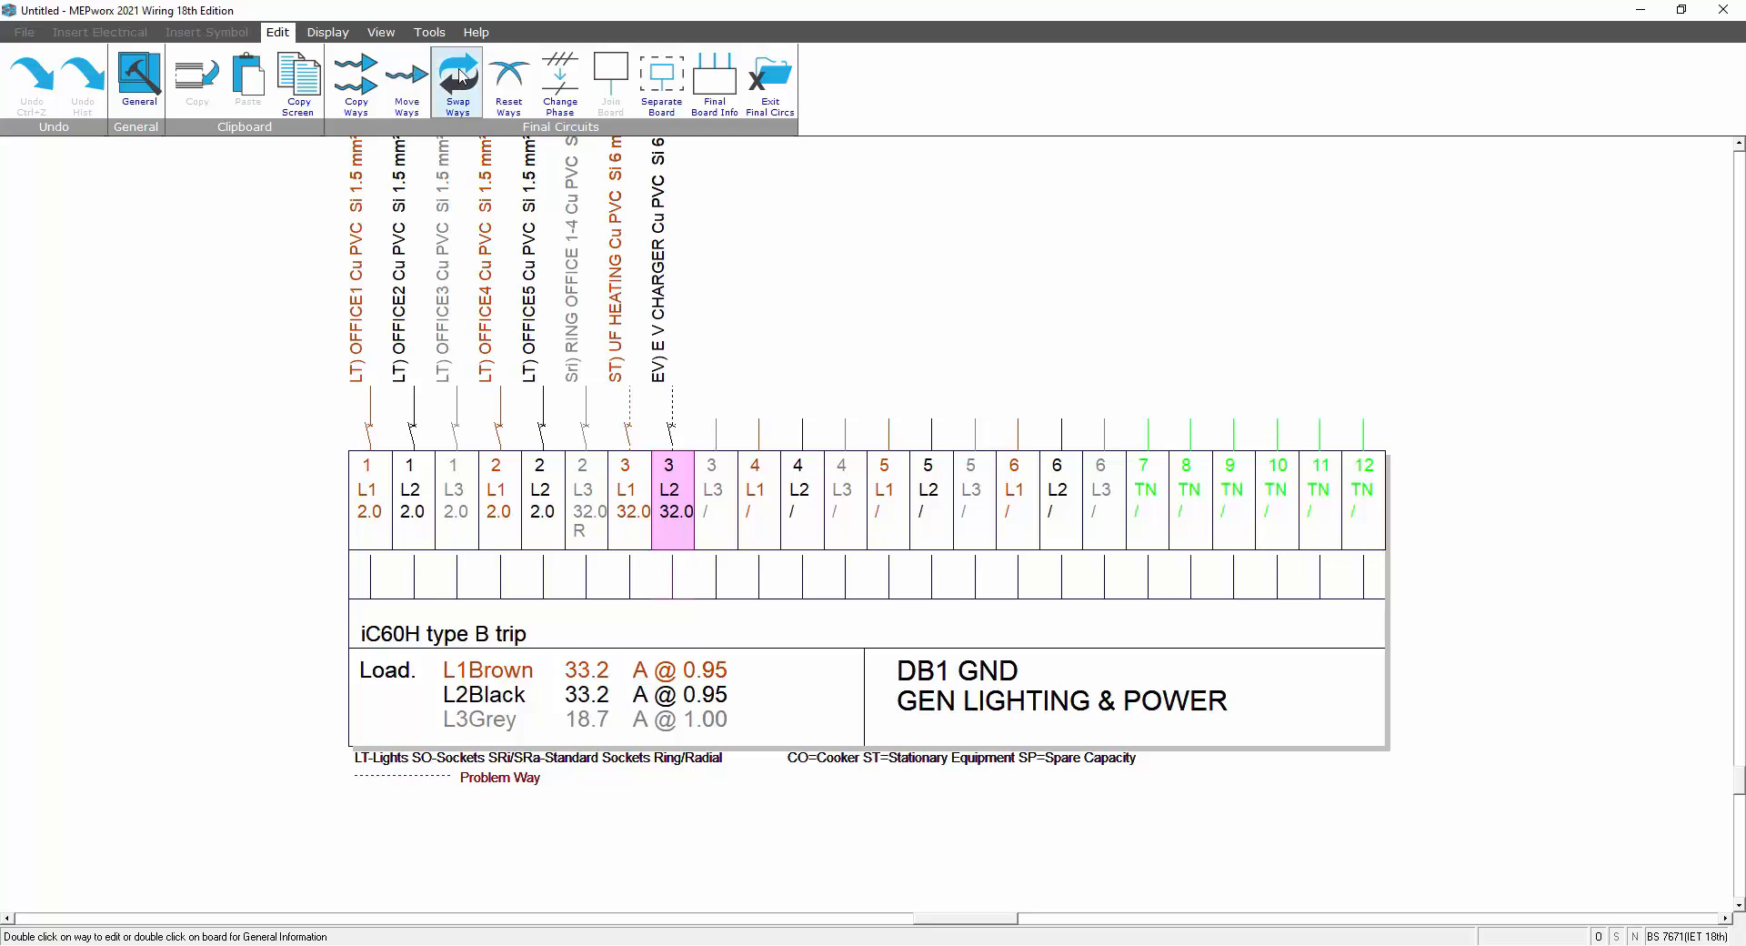
- Move the OFFICE2 lighting circuit from way 1 L2 to way 3 L3 and end the move command
{"action": "left_click", "coordinate": [407, 90]}
{"action": "left_click", "coordinate": [425, 469]}
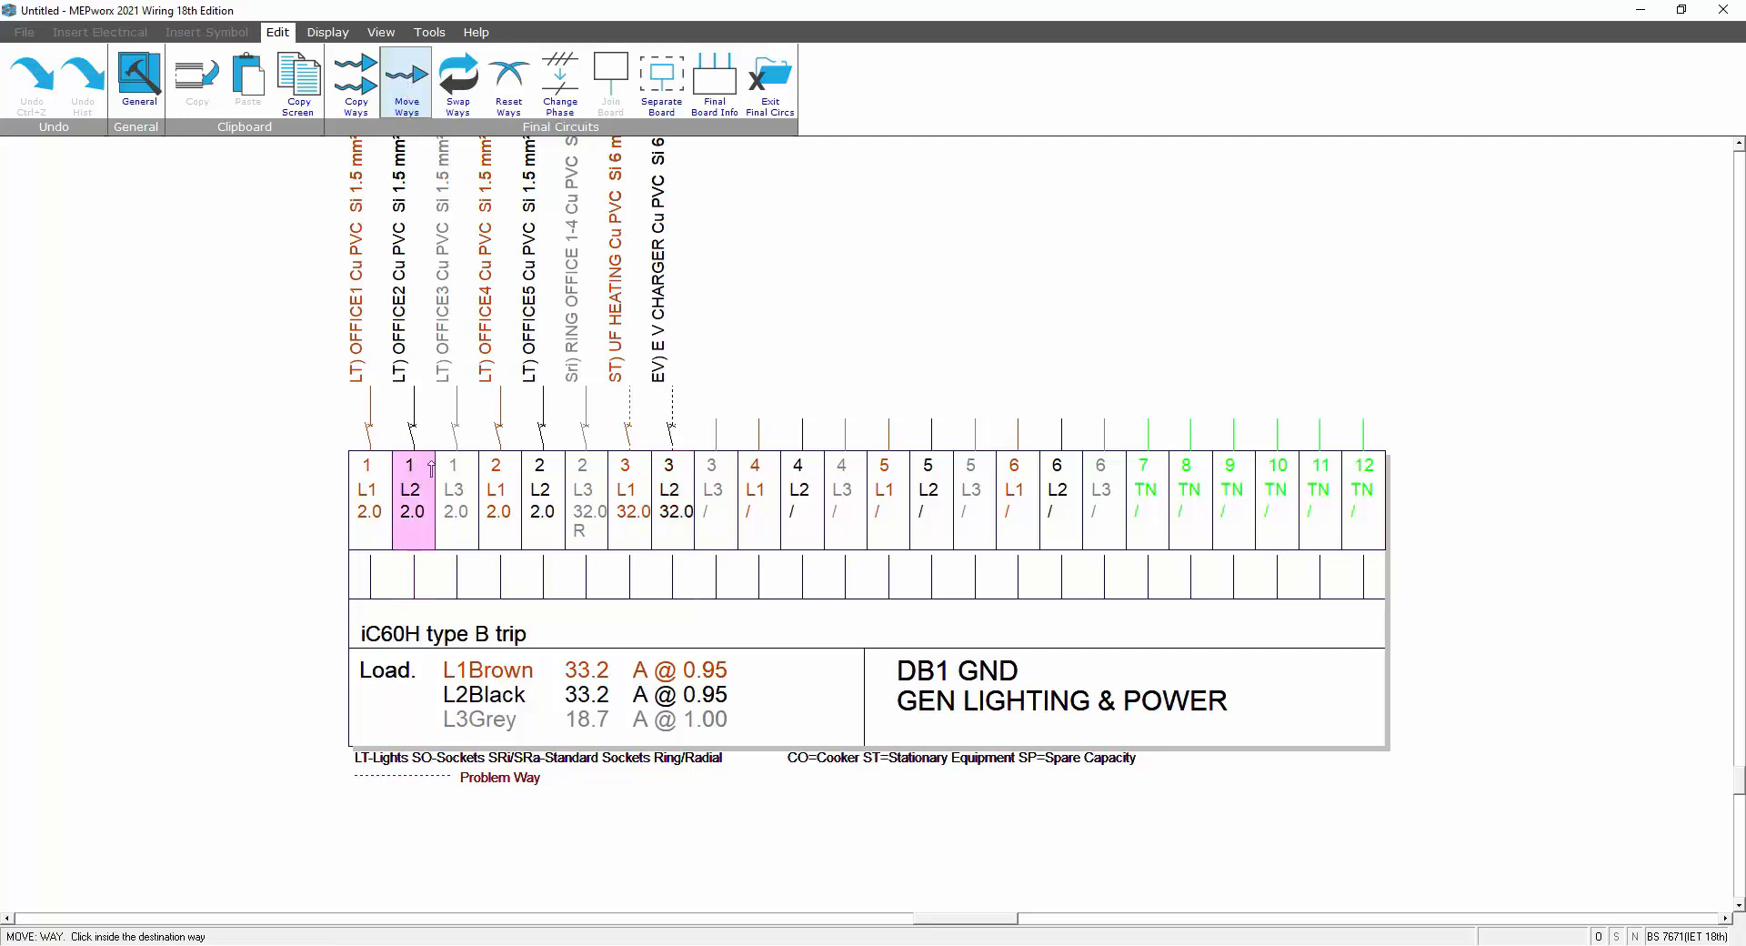
{"action": "left_click", "coordinate": [715, 482]}
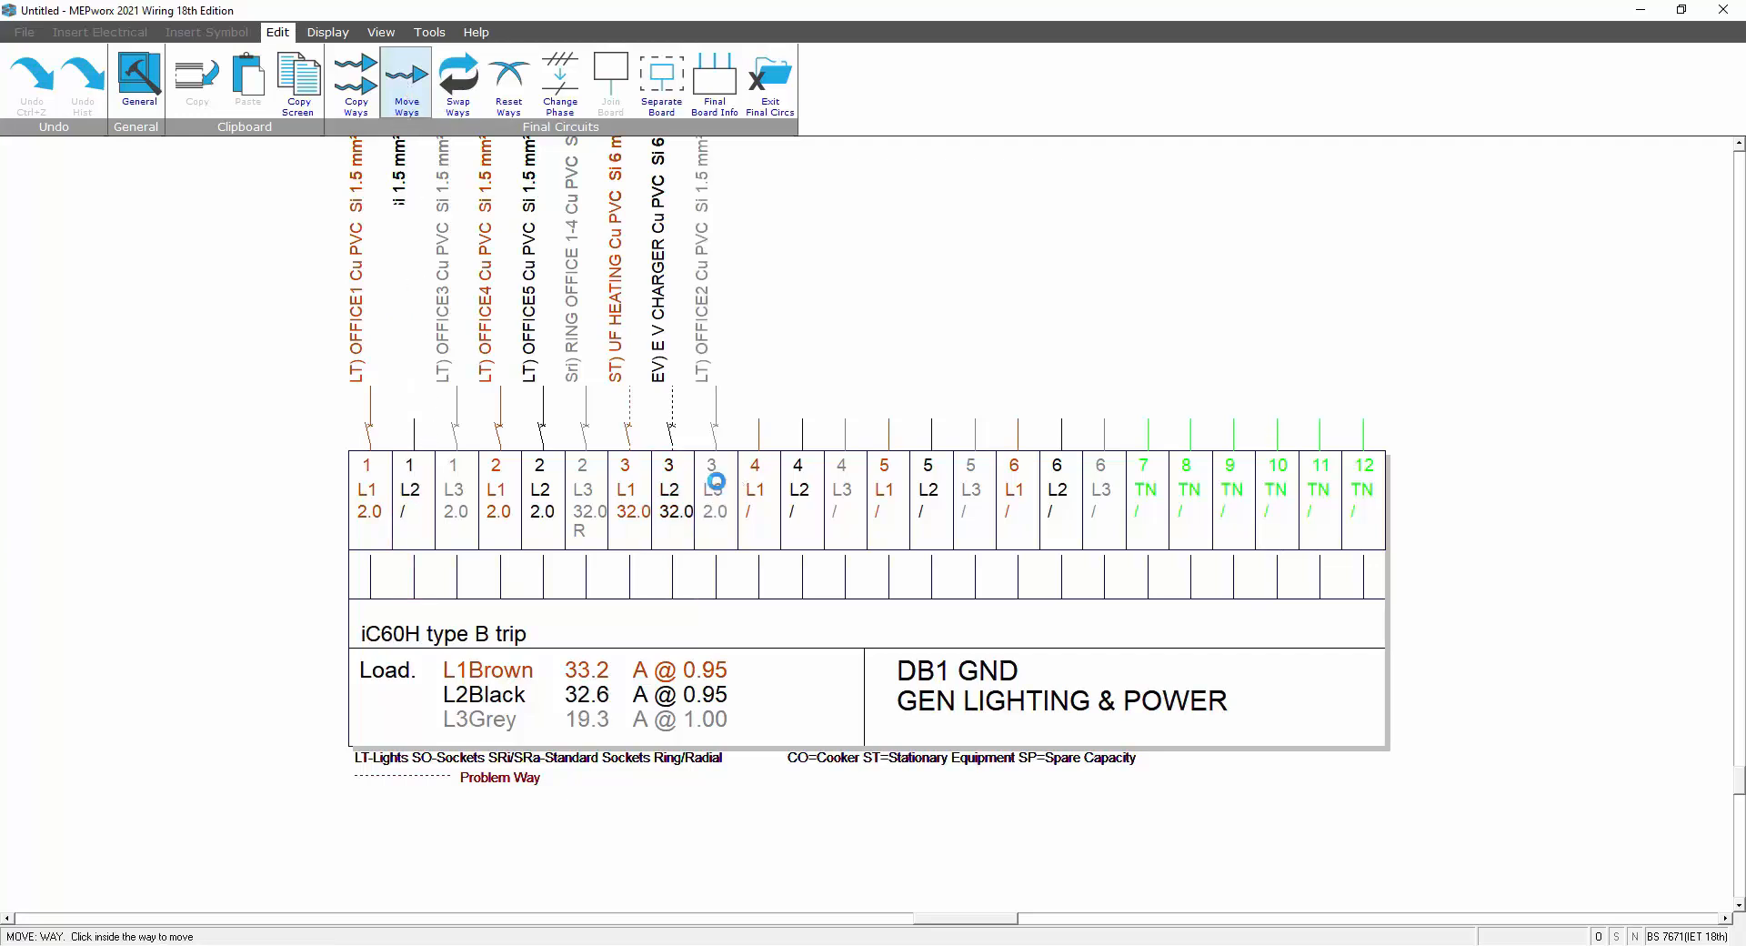
{"action": "left_click", "coordinate": [467, 88]}
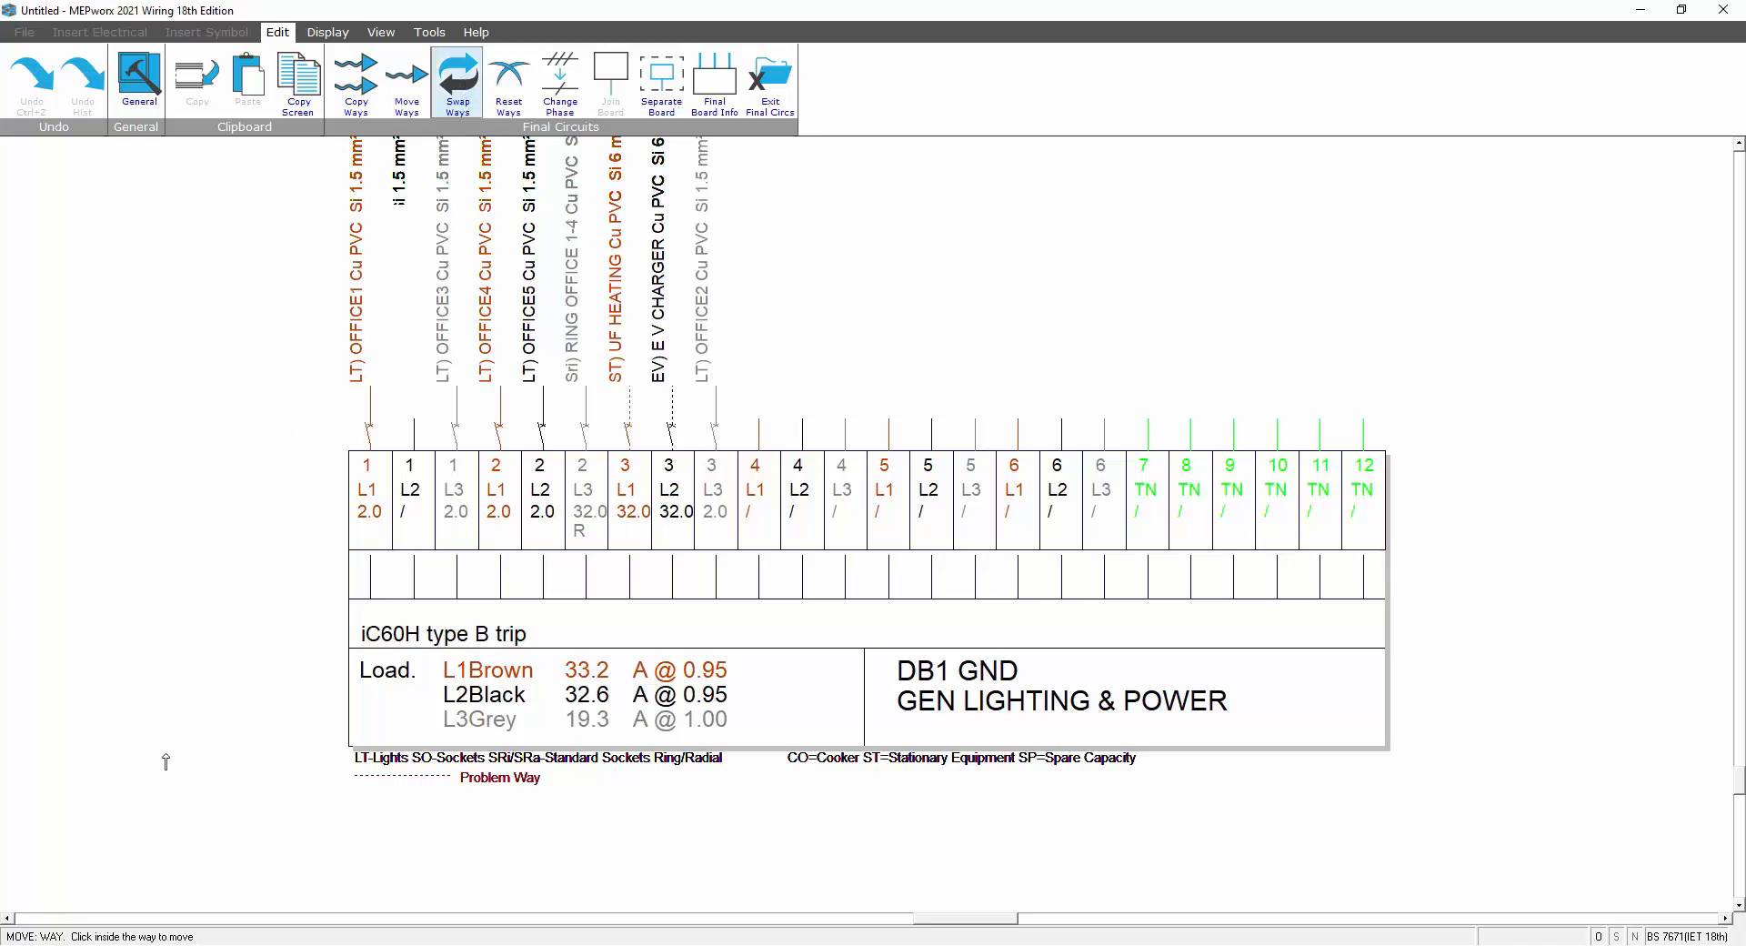
{"action": "right_click", "coordinate": [293, 557]}
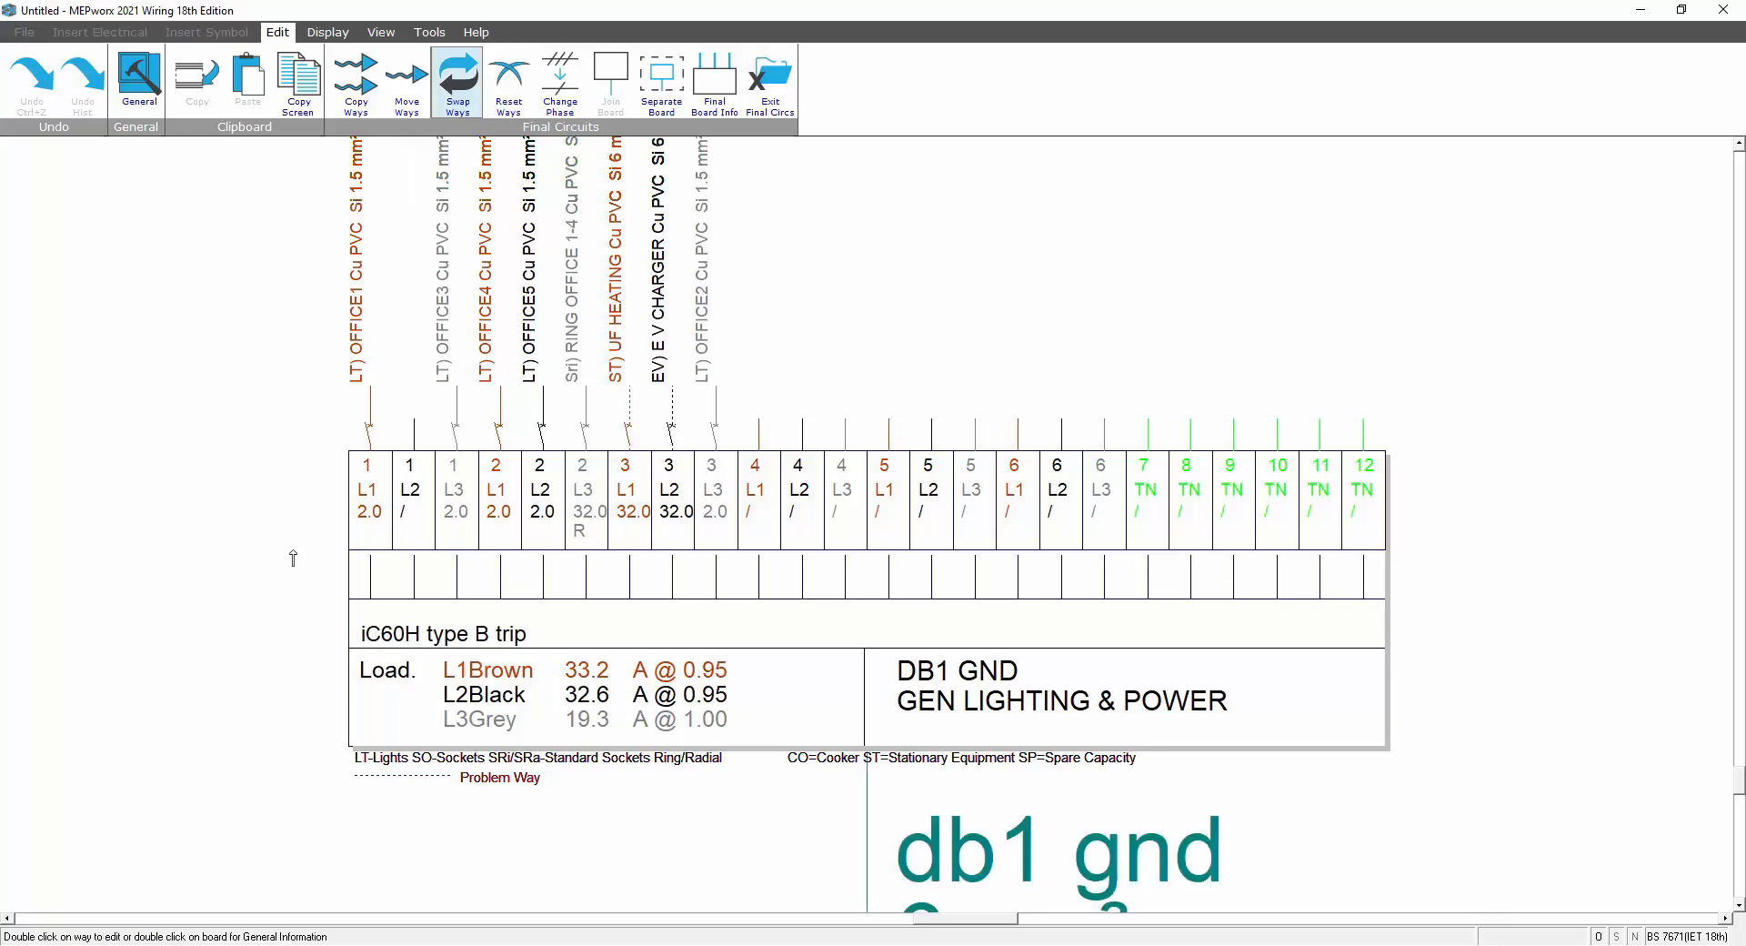
- Swap the OFFICE3 circuit on way 1 L3 with OFFICE4 on way 2 L1, and swap them back
{"action": "left_click", "coordinate": [452, 84]}
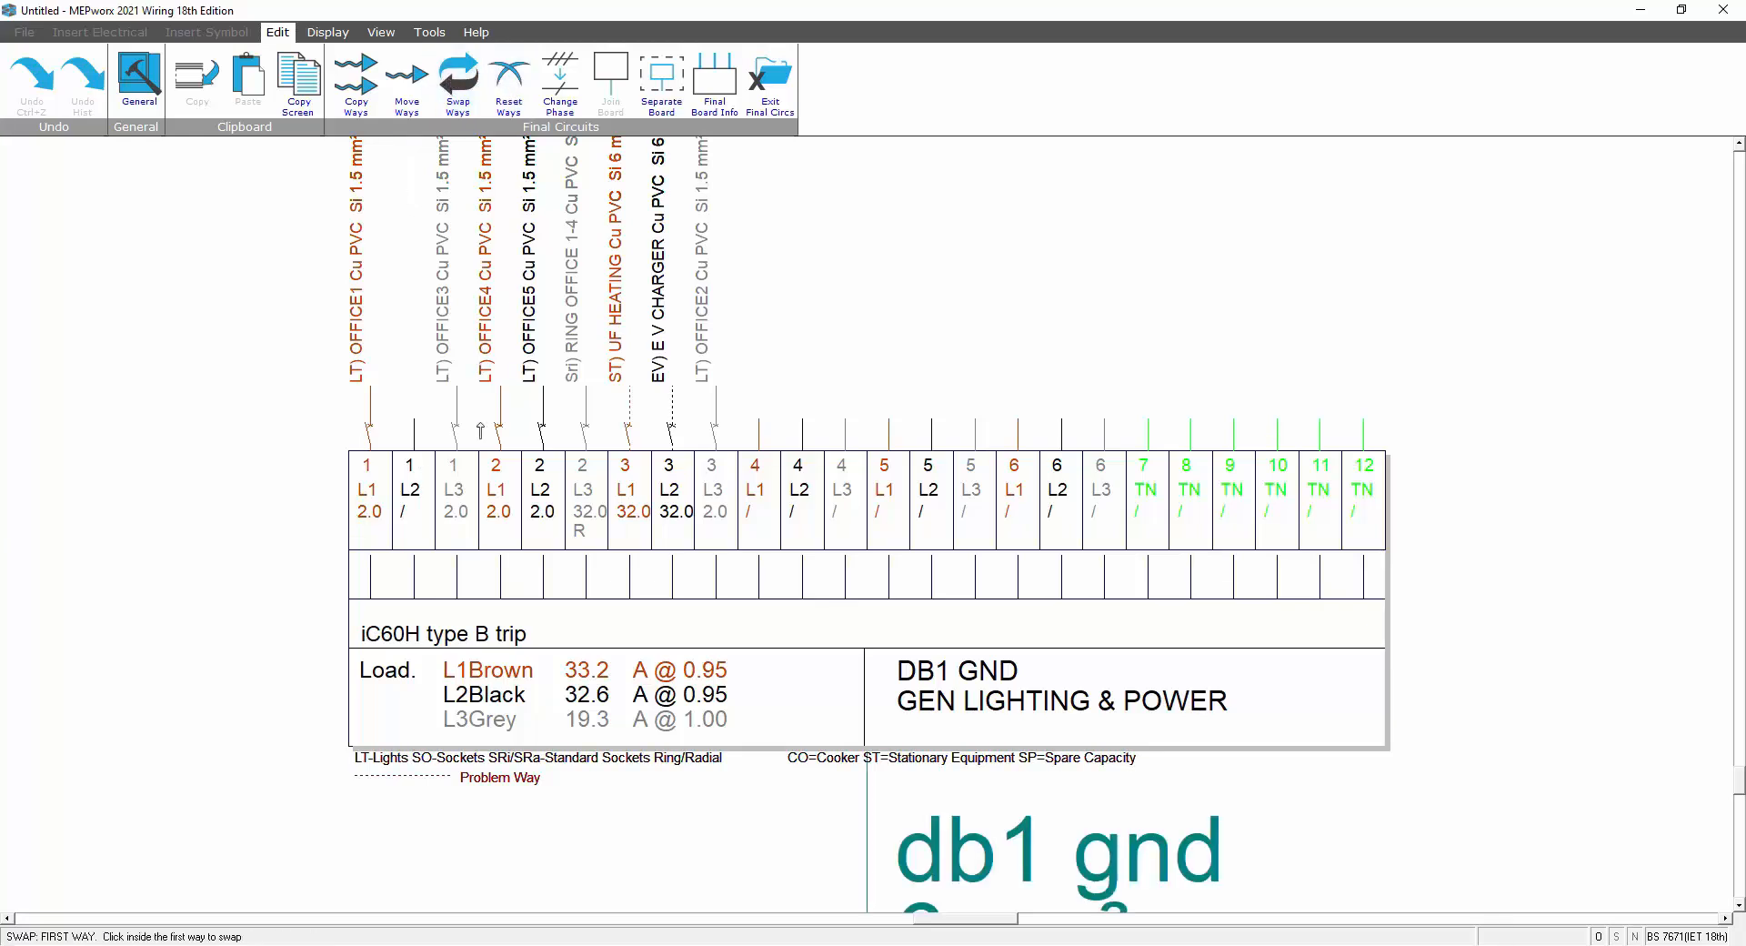
{"action": "left_click", "coordinate": [458, 501]}
{"action": "left_click", "coordinate": [497, 491]}
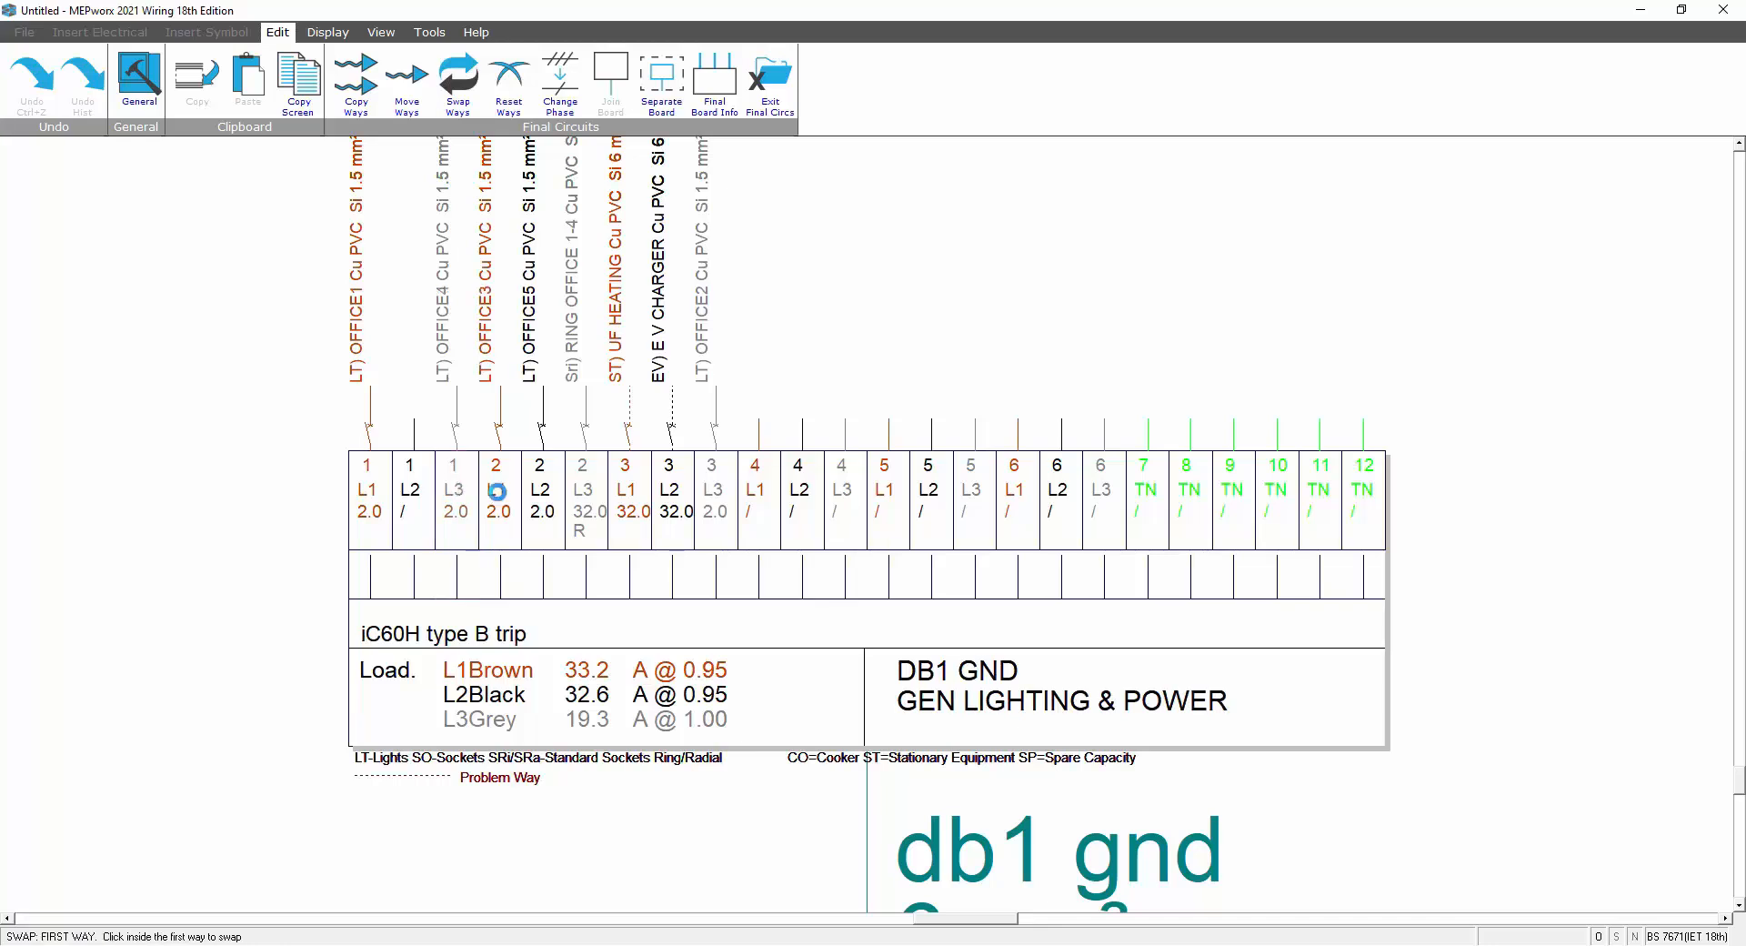
{"action": "left_click", "coordinate": [459, 501]}
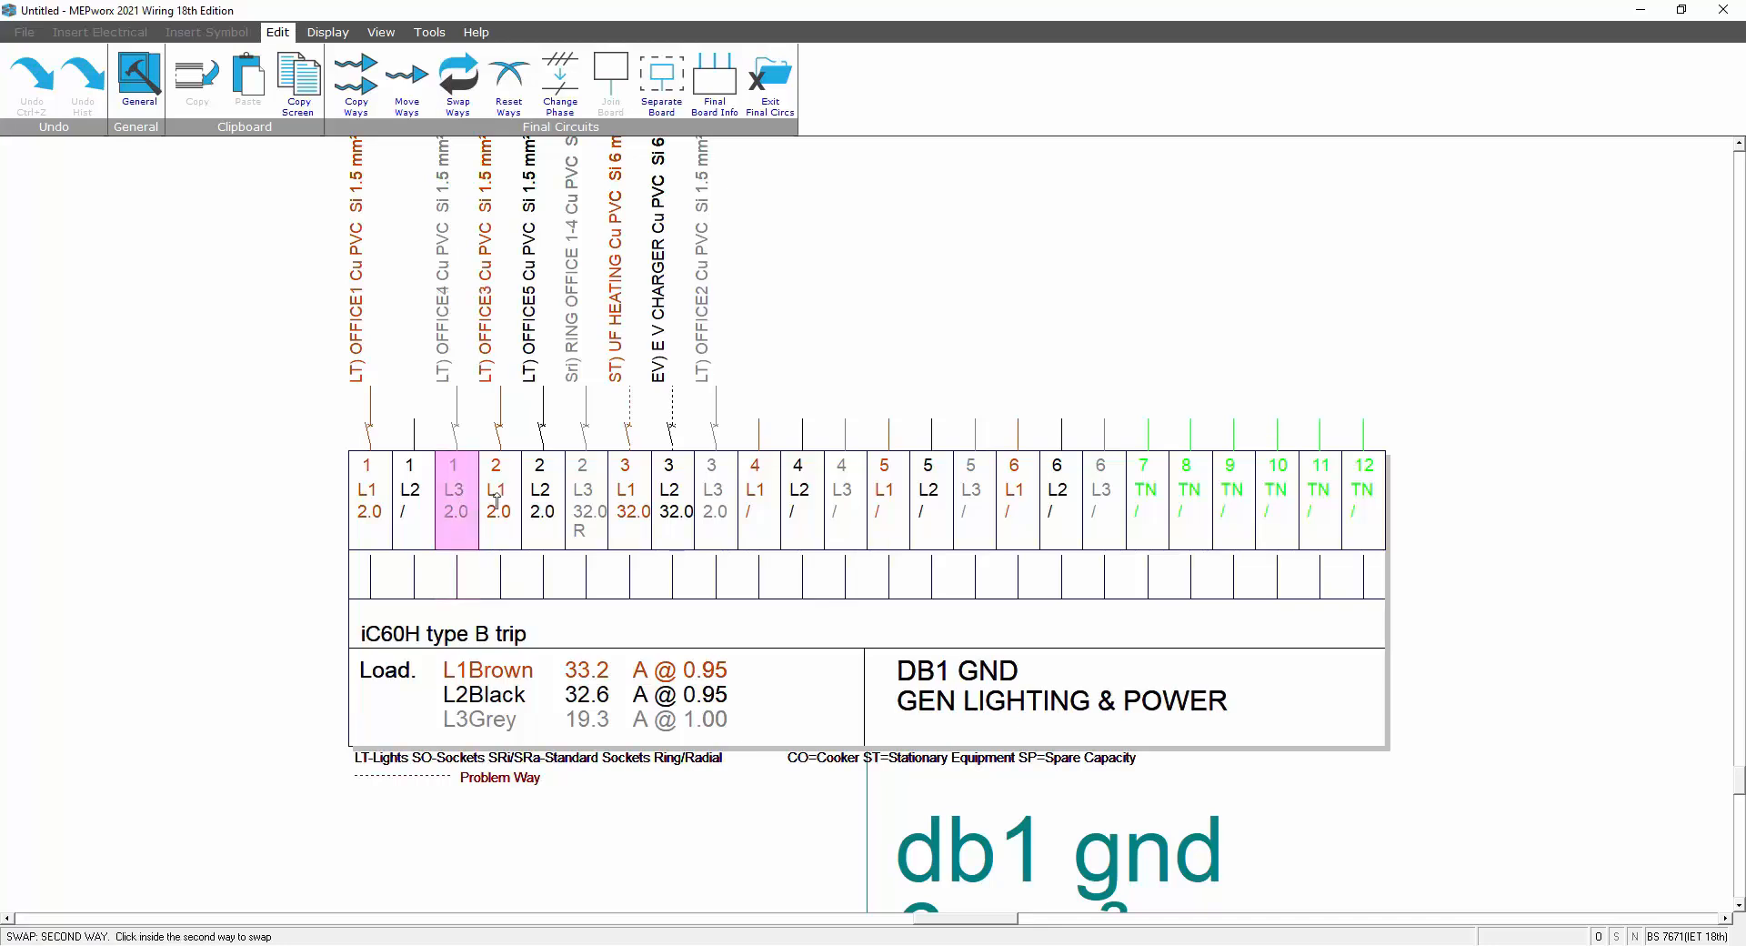
{"action": "left_click", "coordinate": [496, 501]}
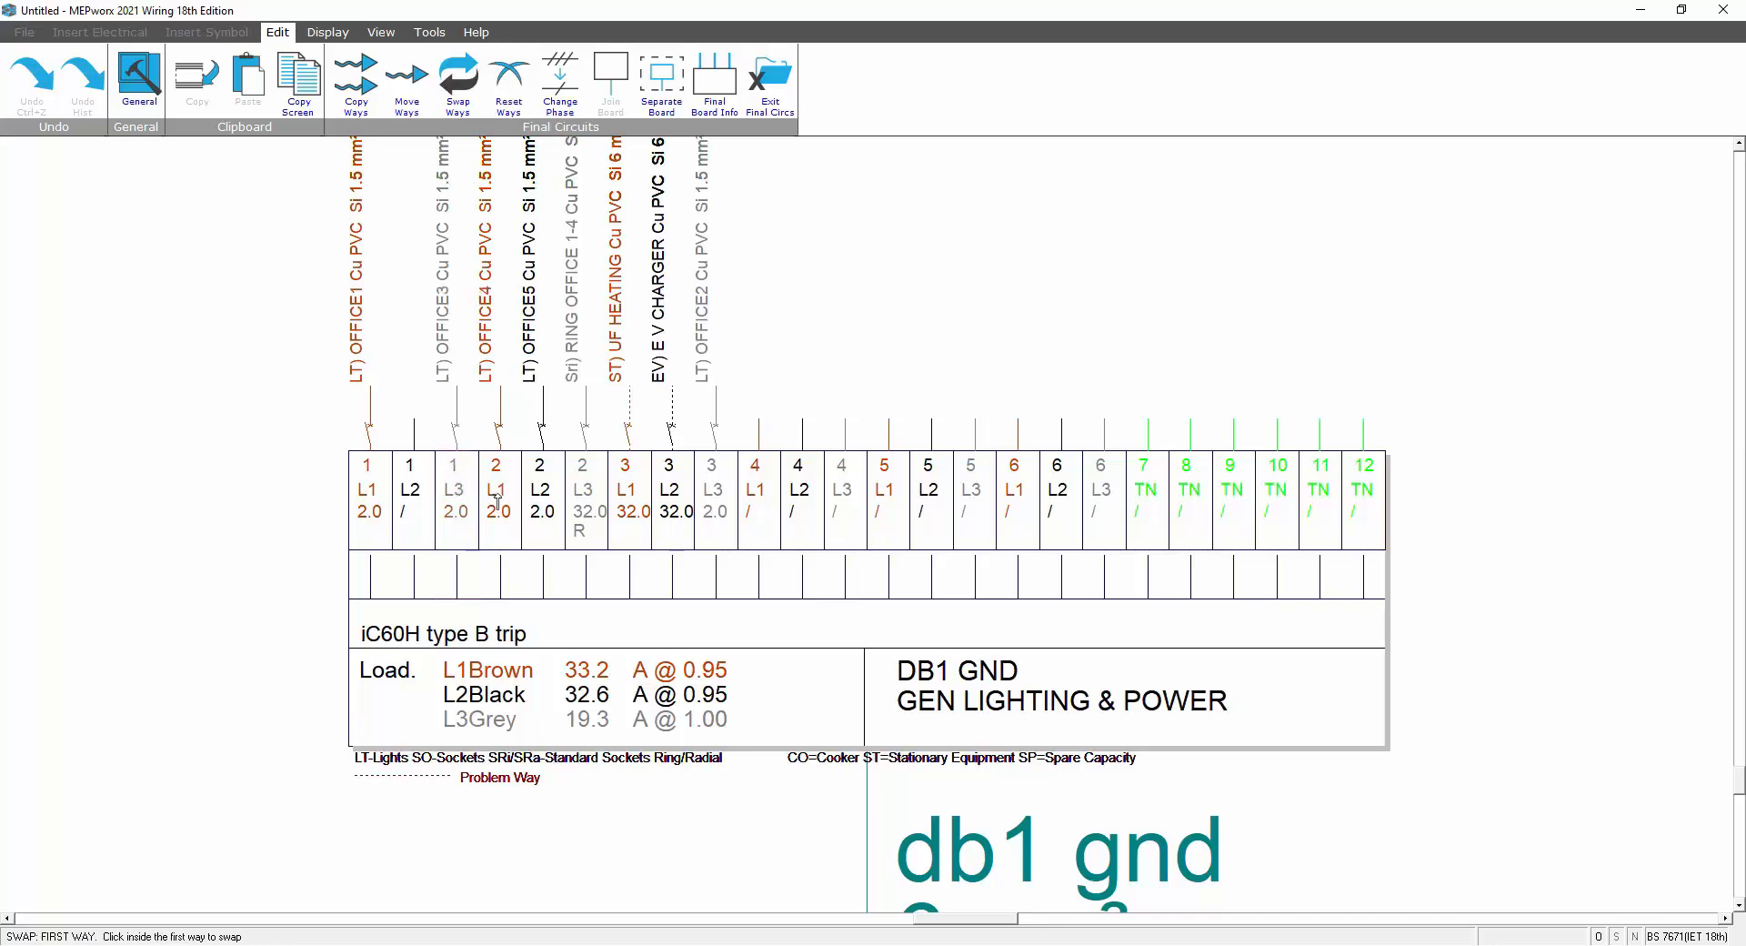
- Move the OFFICE2 circuit from way 3 L3 back to way 1 L2
{"action": "left_click", "coordinate": [402, 94]}
{"action": "left_click", "coordinate": [717, 482]}
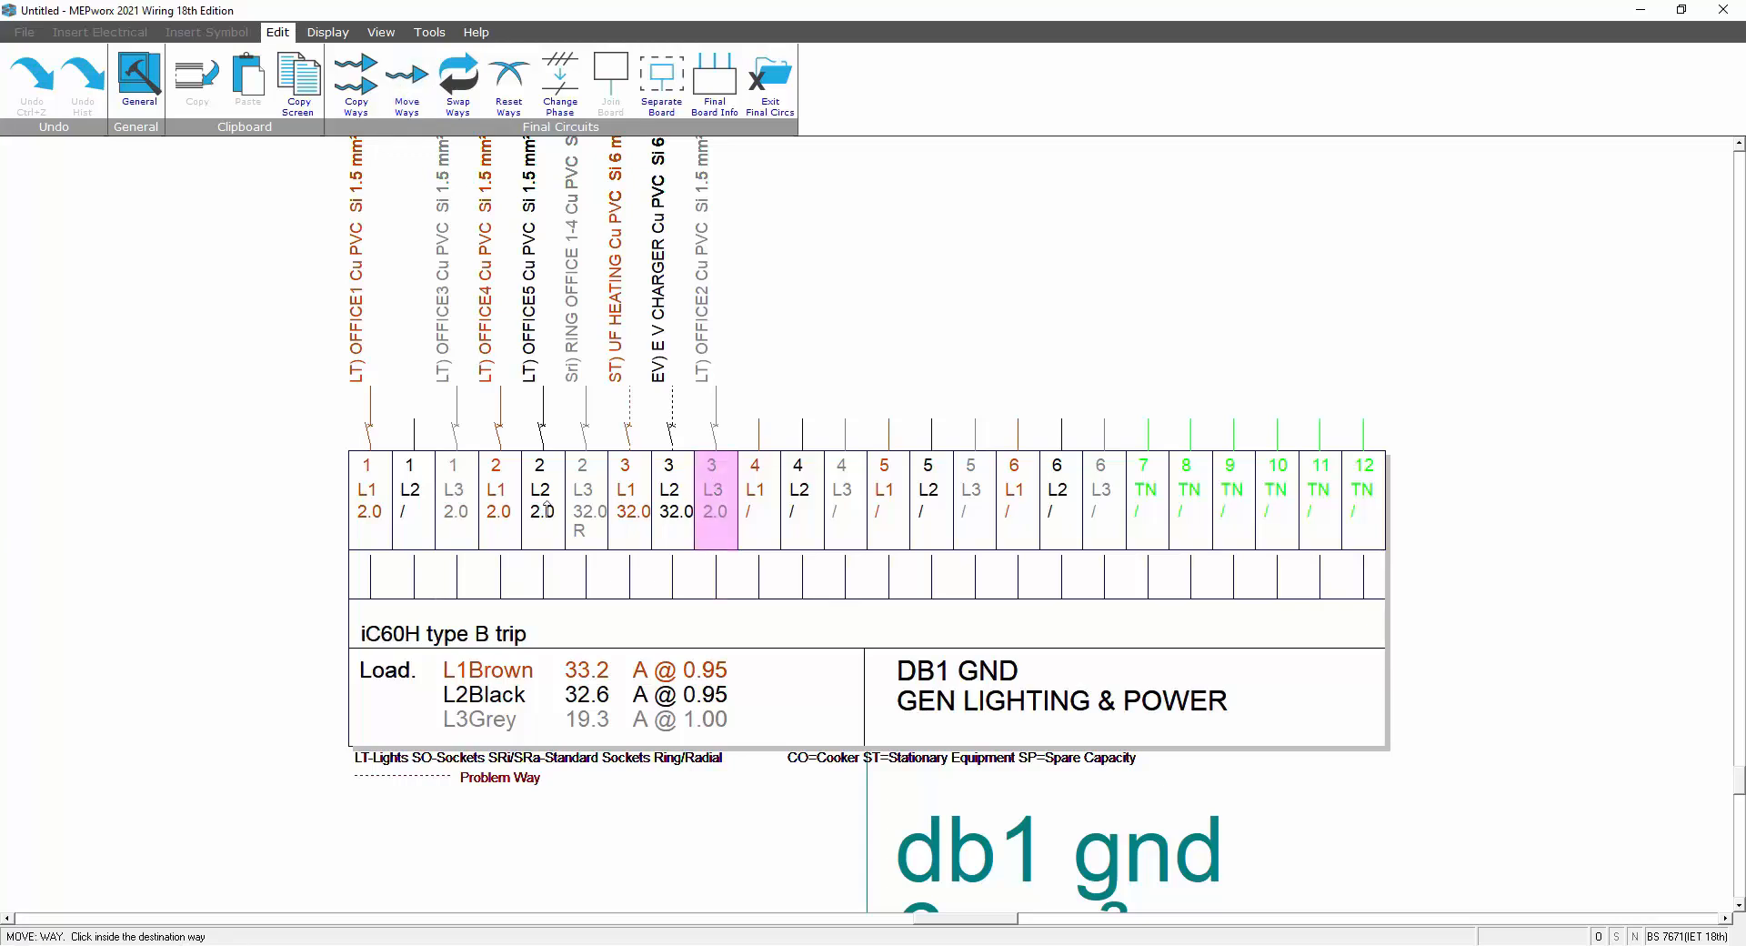
{"action": "left_click", "coordinate": [411, 486]}
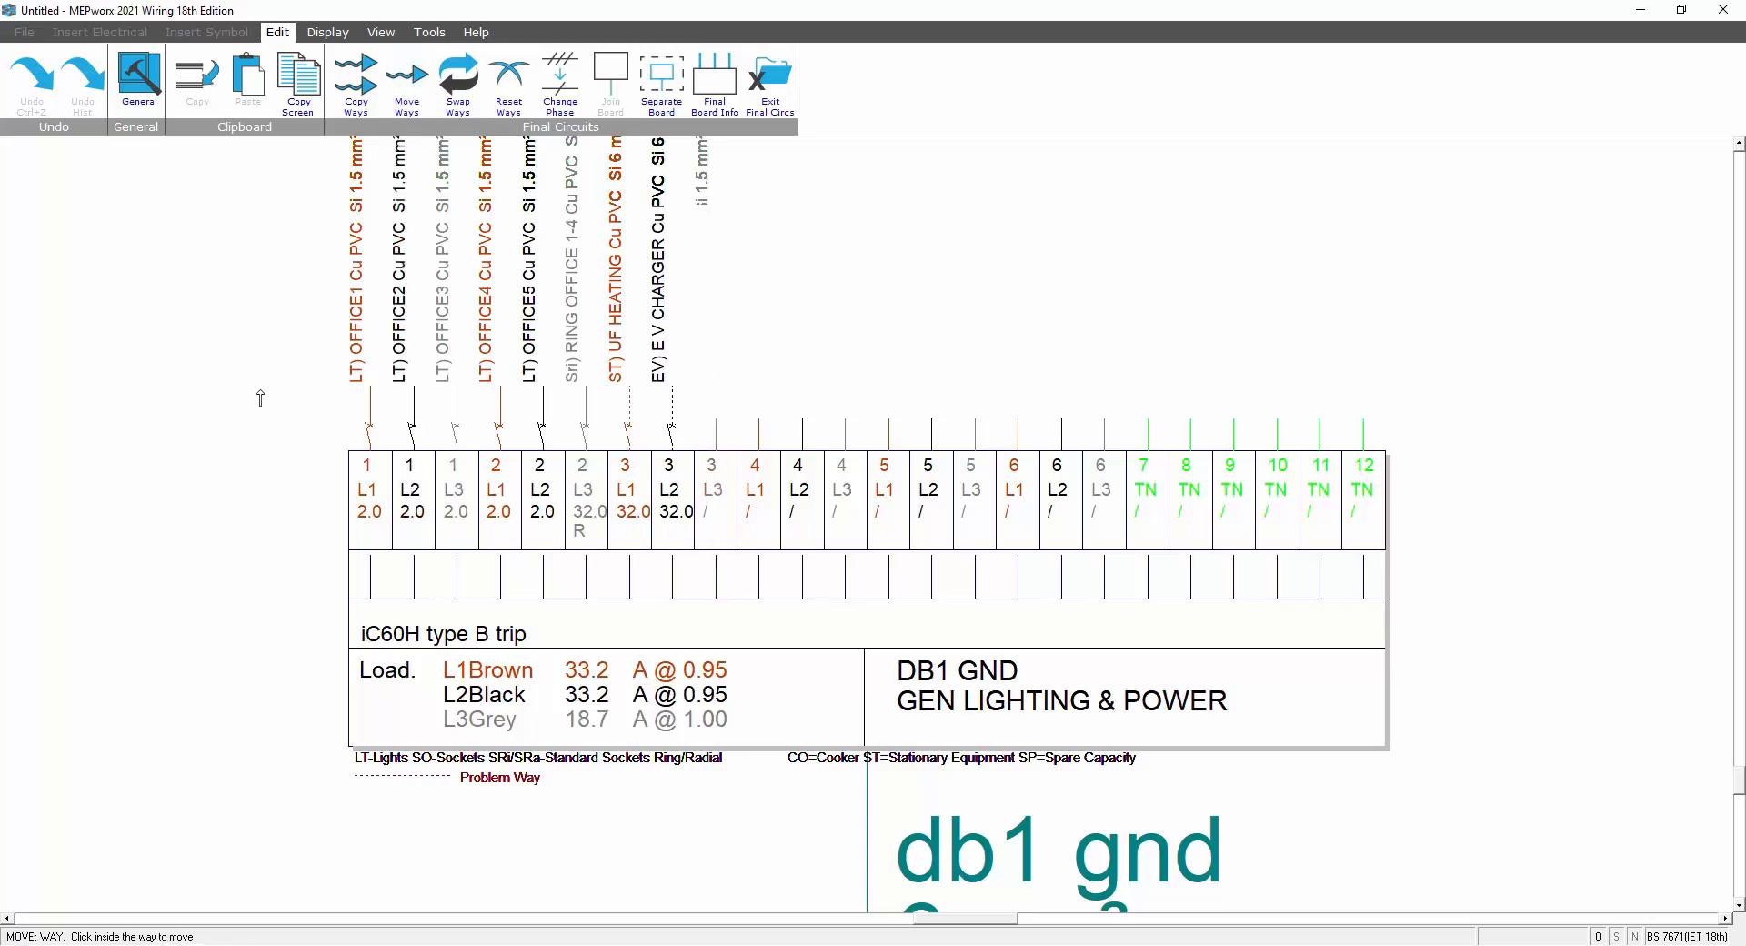
{"action": "key", "text": "Escape"}
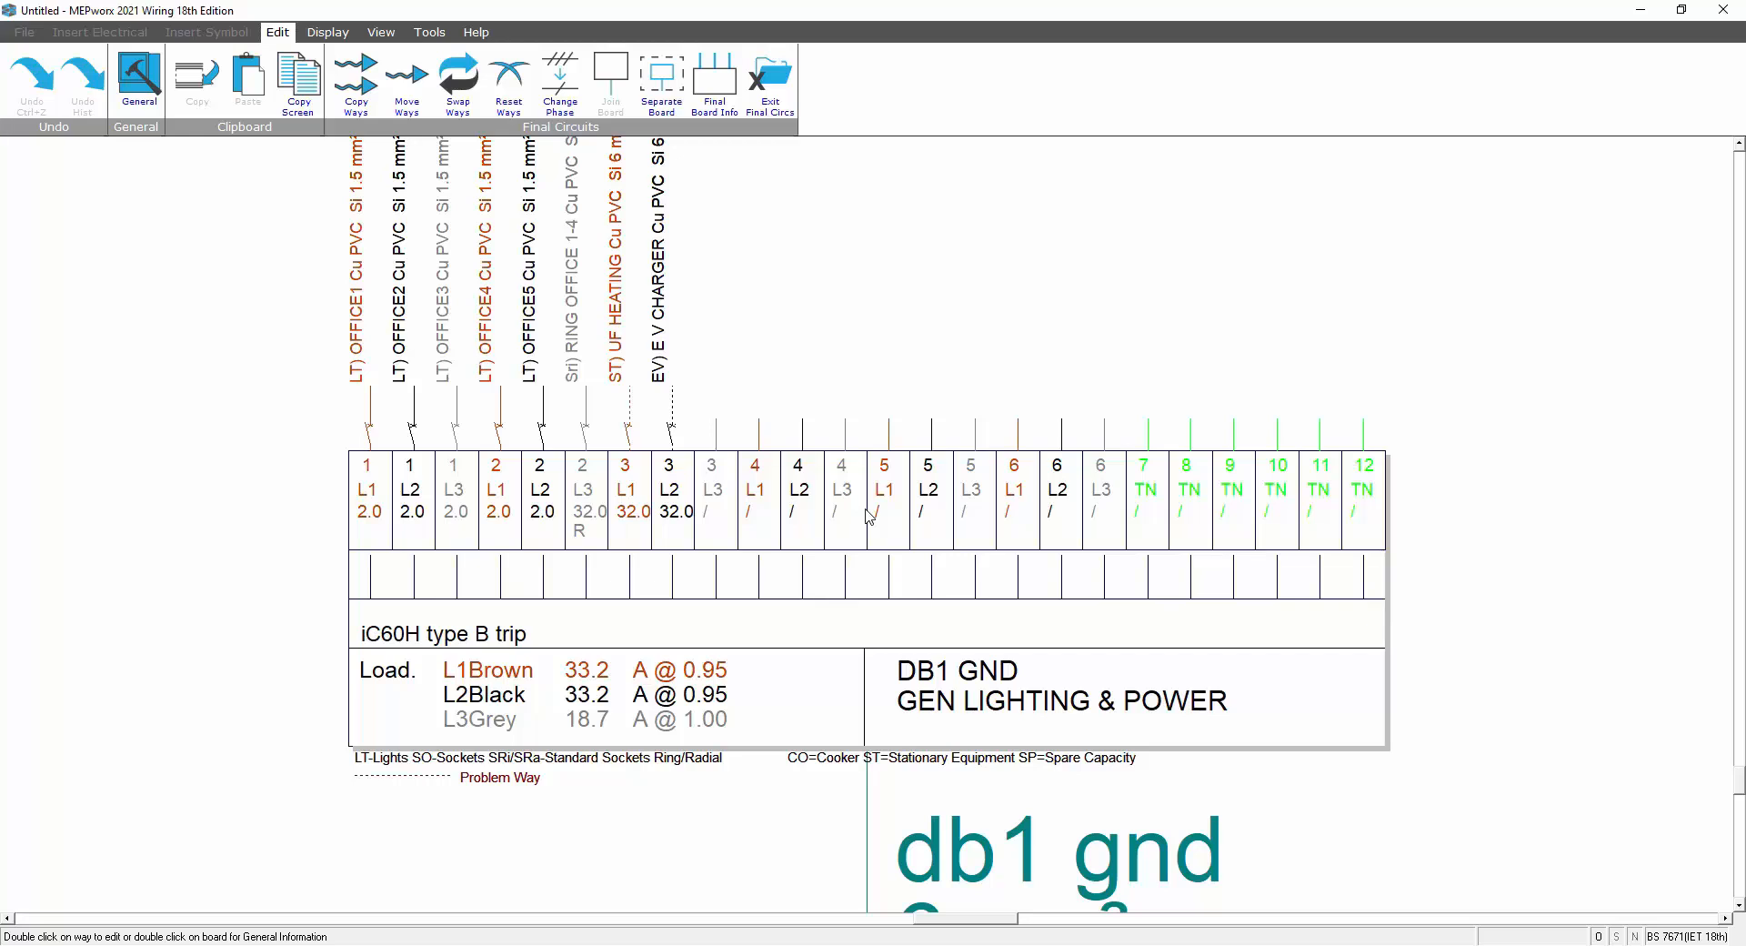
- Leave the DB1 GND final circuits and accept the board's load entry
{"action": "left_click", "coordinate": [769, 93]}
{"action": "double_click", "coordinate": [1108, 557]}
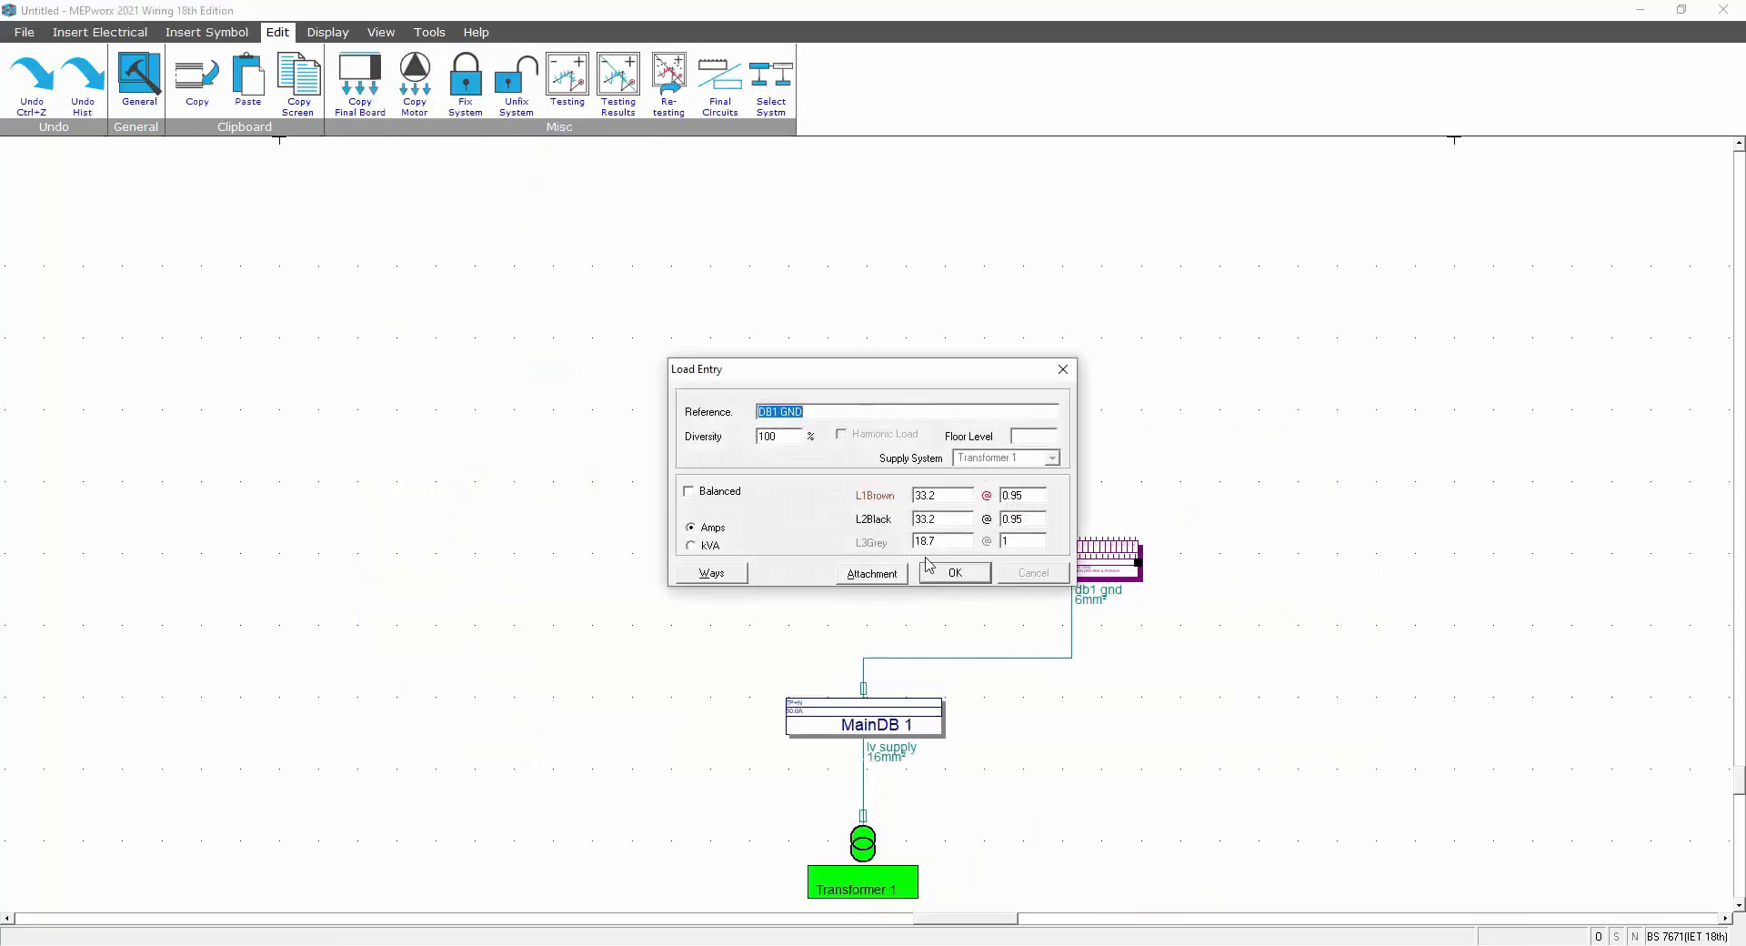
{"action": "left_click", "coordinate": [955, 572]}
- Calculate the whole system and deselect the DB1 GND board on the schematic
{"action": "left_click", "coordinate": [327, 31]}
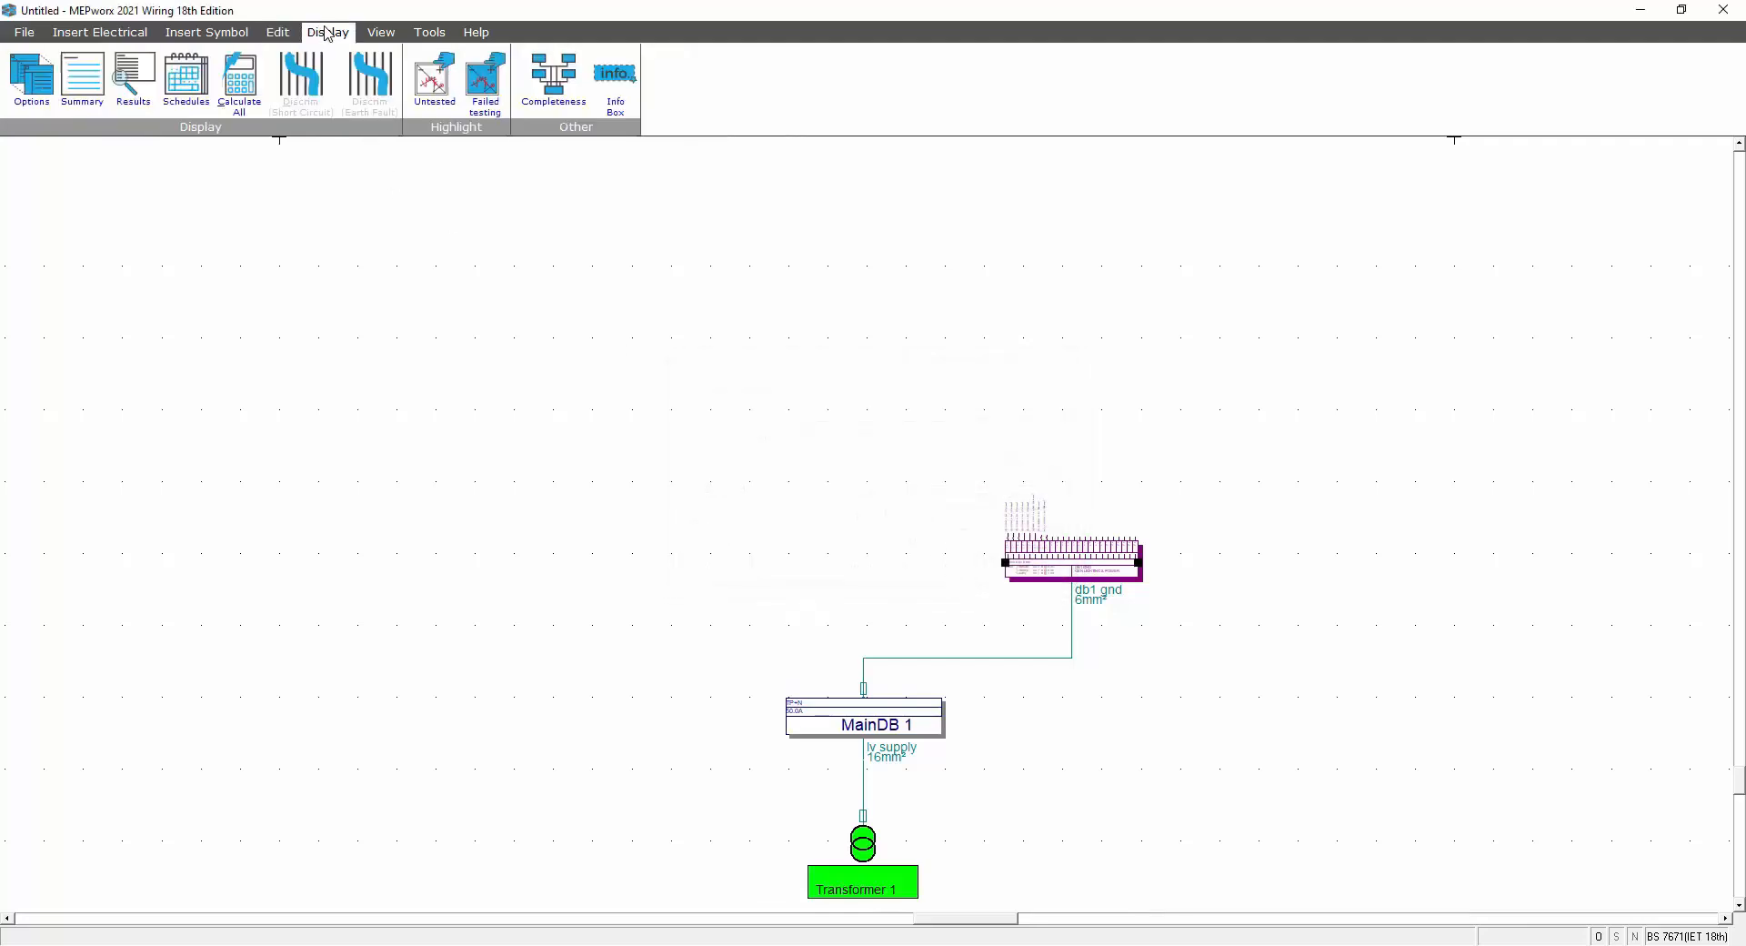
{"action": "left_click", "coordinate": [240, 82]}
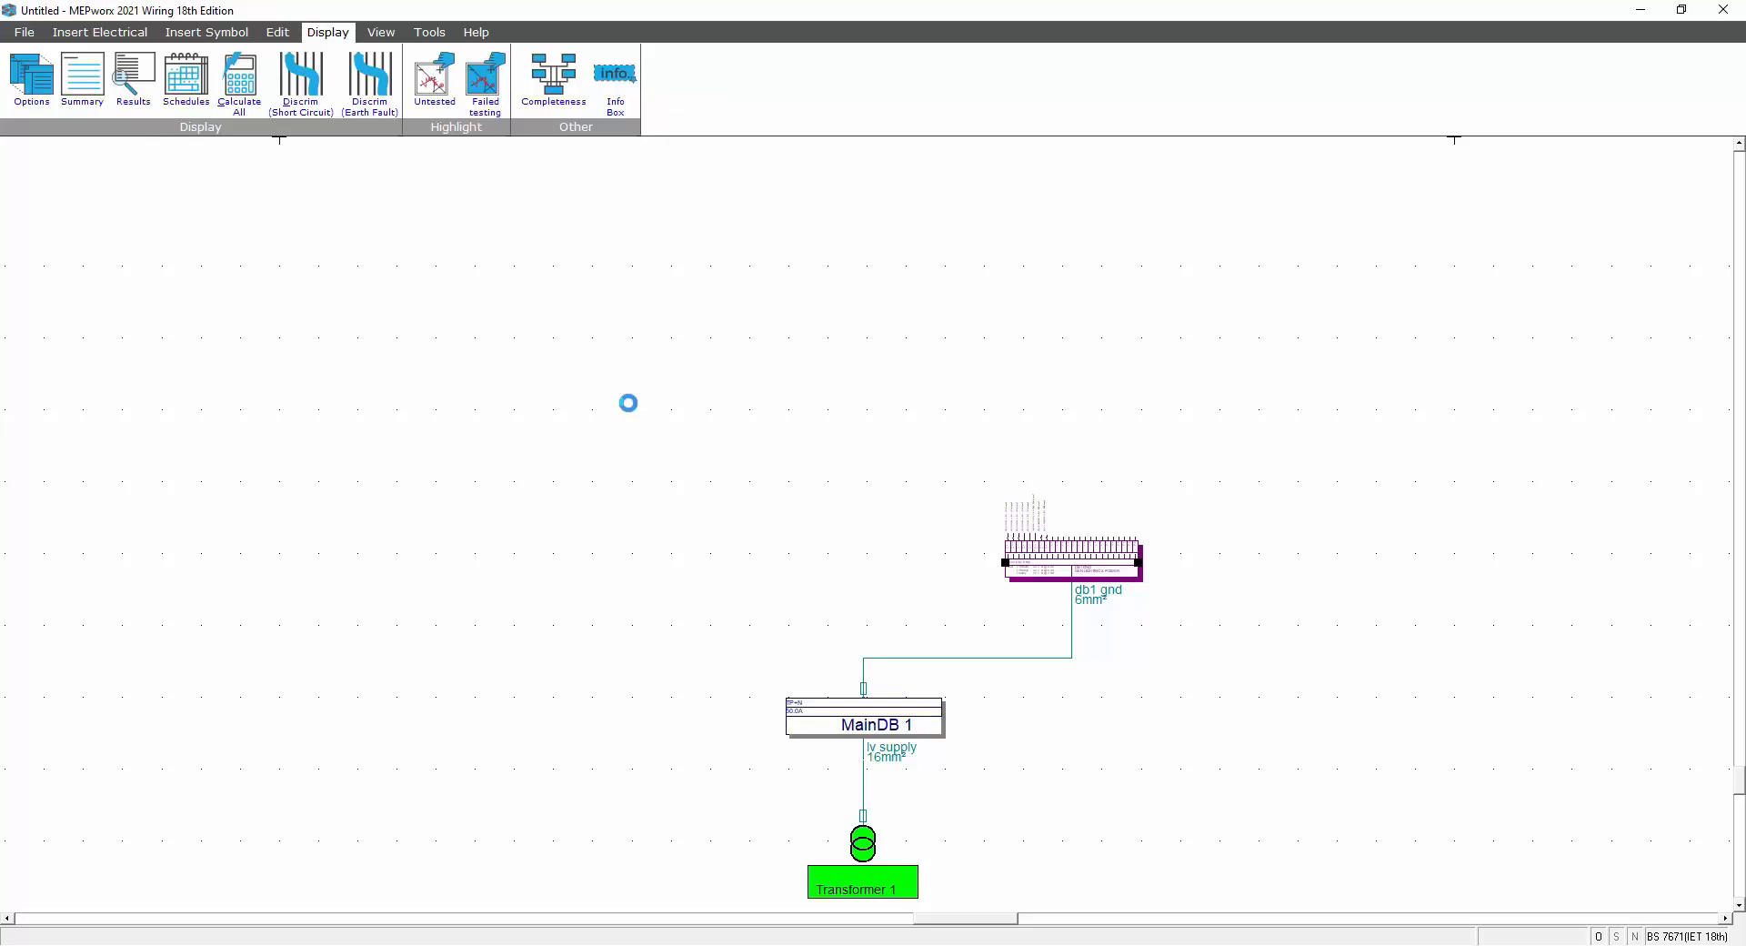
{"action": "left_click", "coordinate": [1161, 666]}
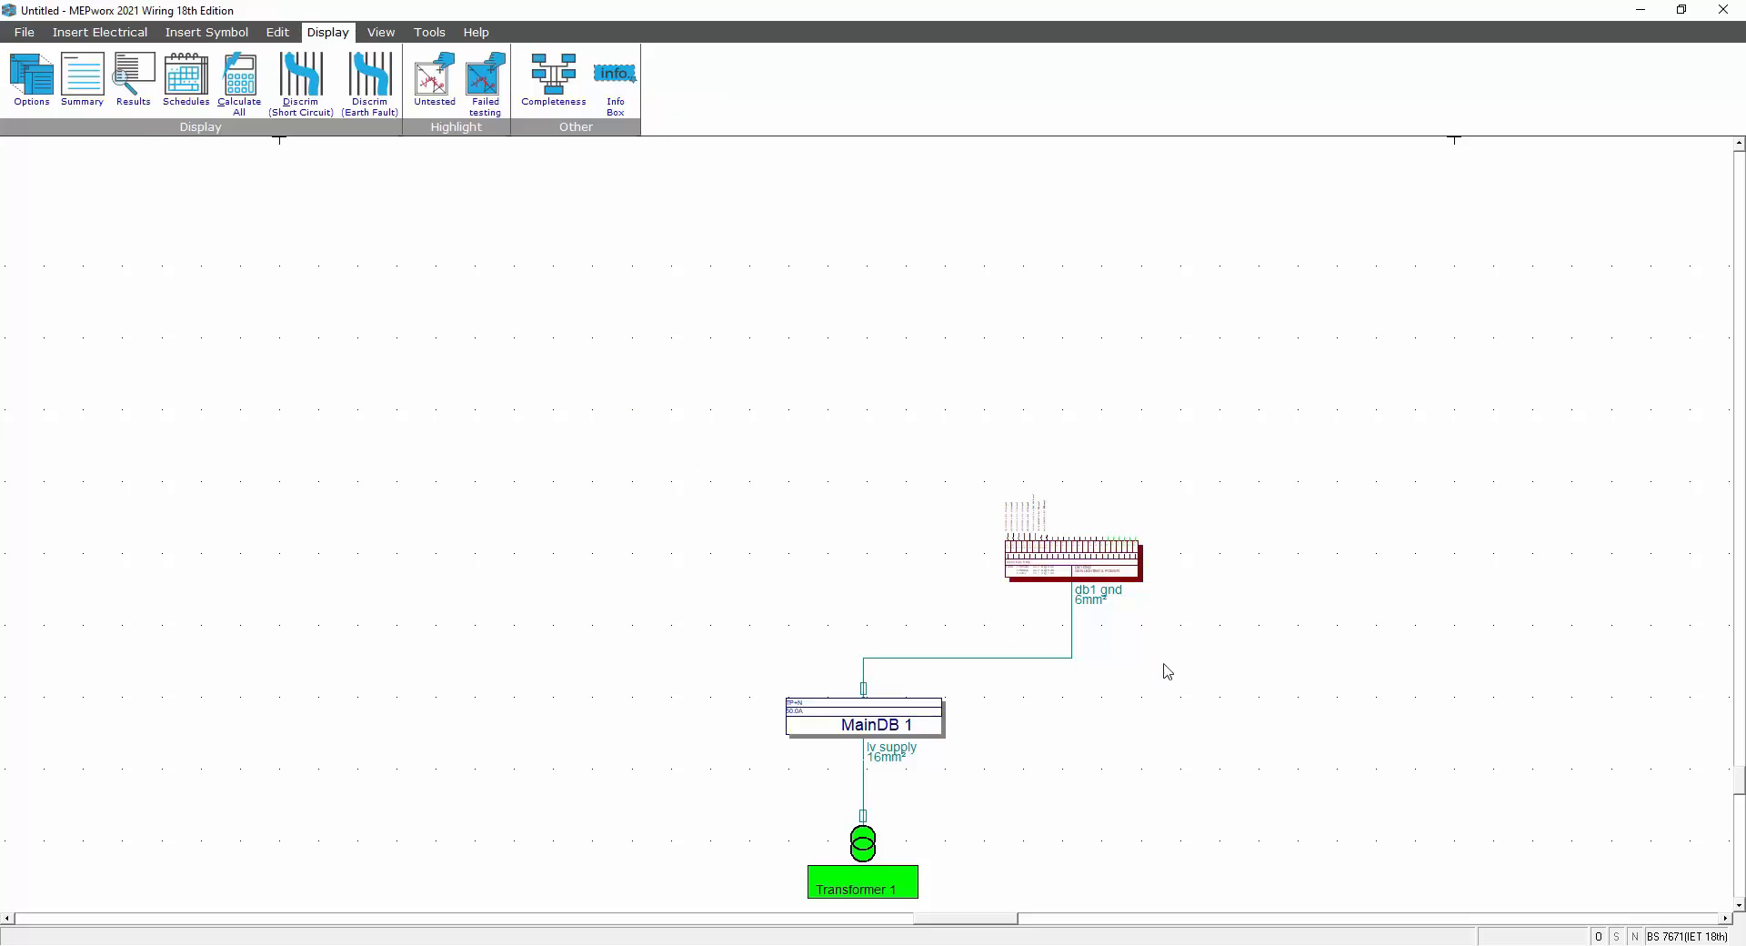
- Reopen the ways of DB1 GND to review its circuits, and return to the schematic by accepting the load entry
{"action": "double_click", "coordinate": [1071, 561]}
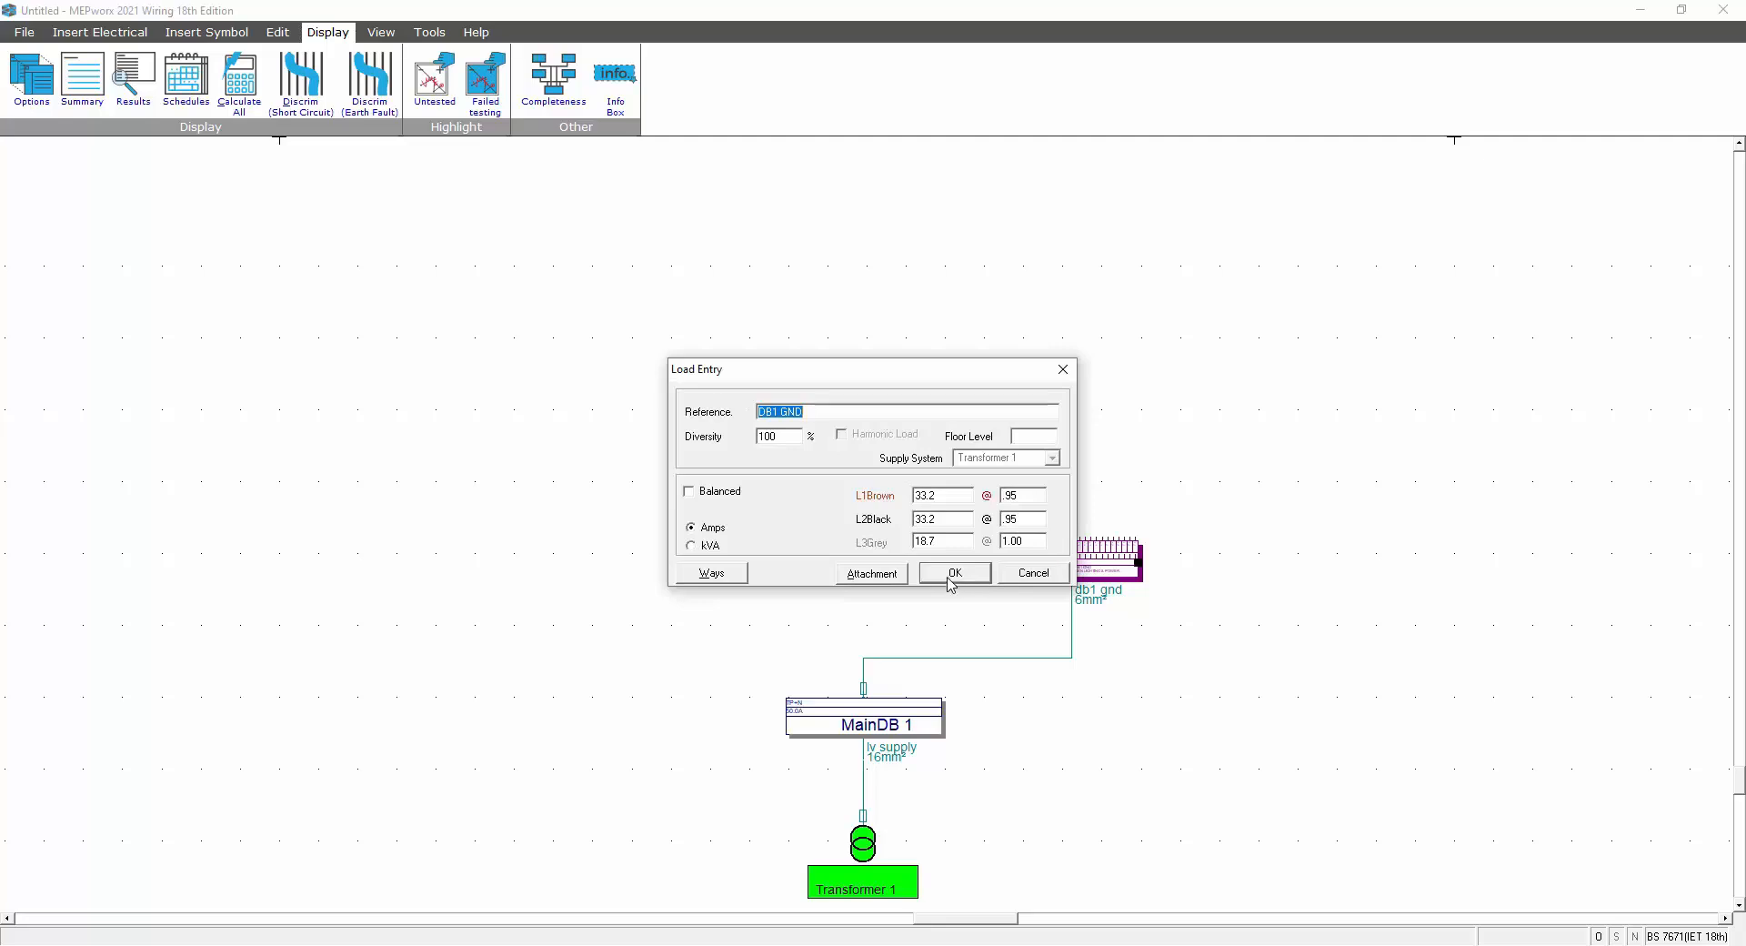
{"action": "left_click", "coordinate": [706, 573]}
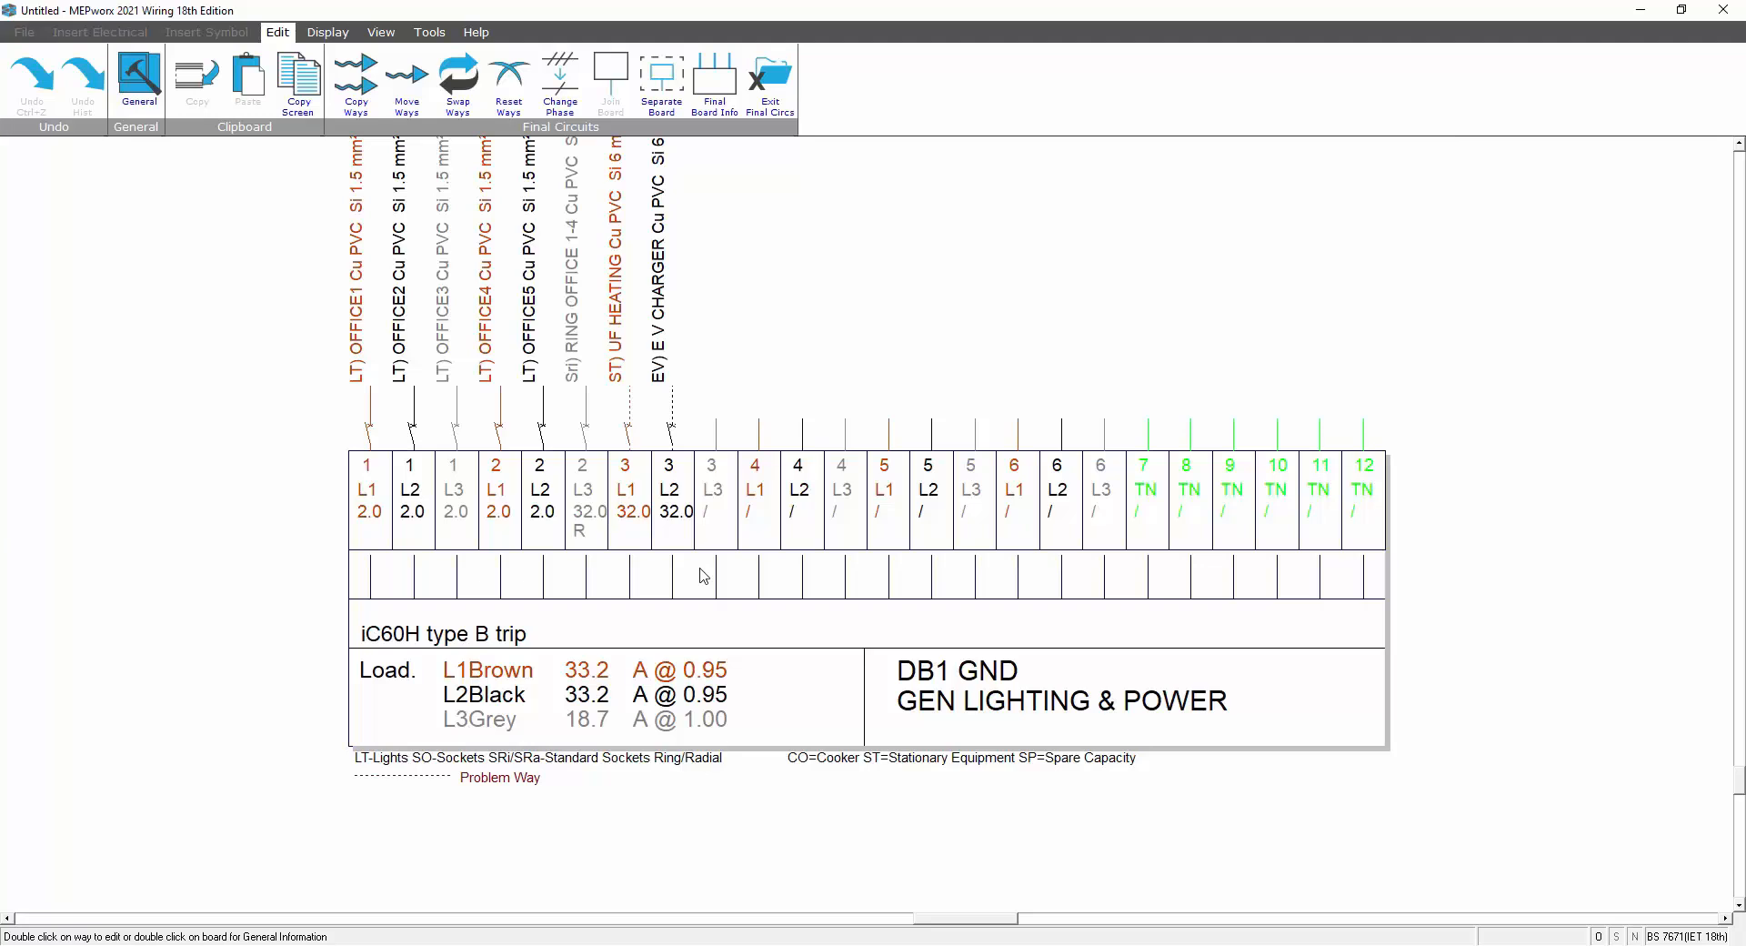
{"action": "left_click", "coordinate": [771, 86]}
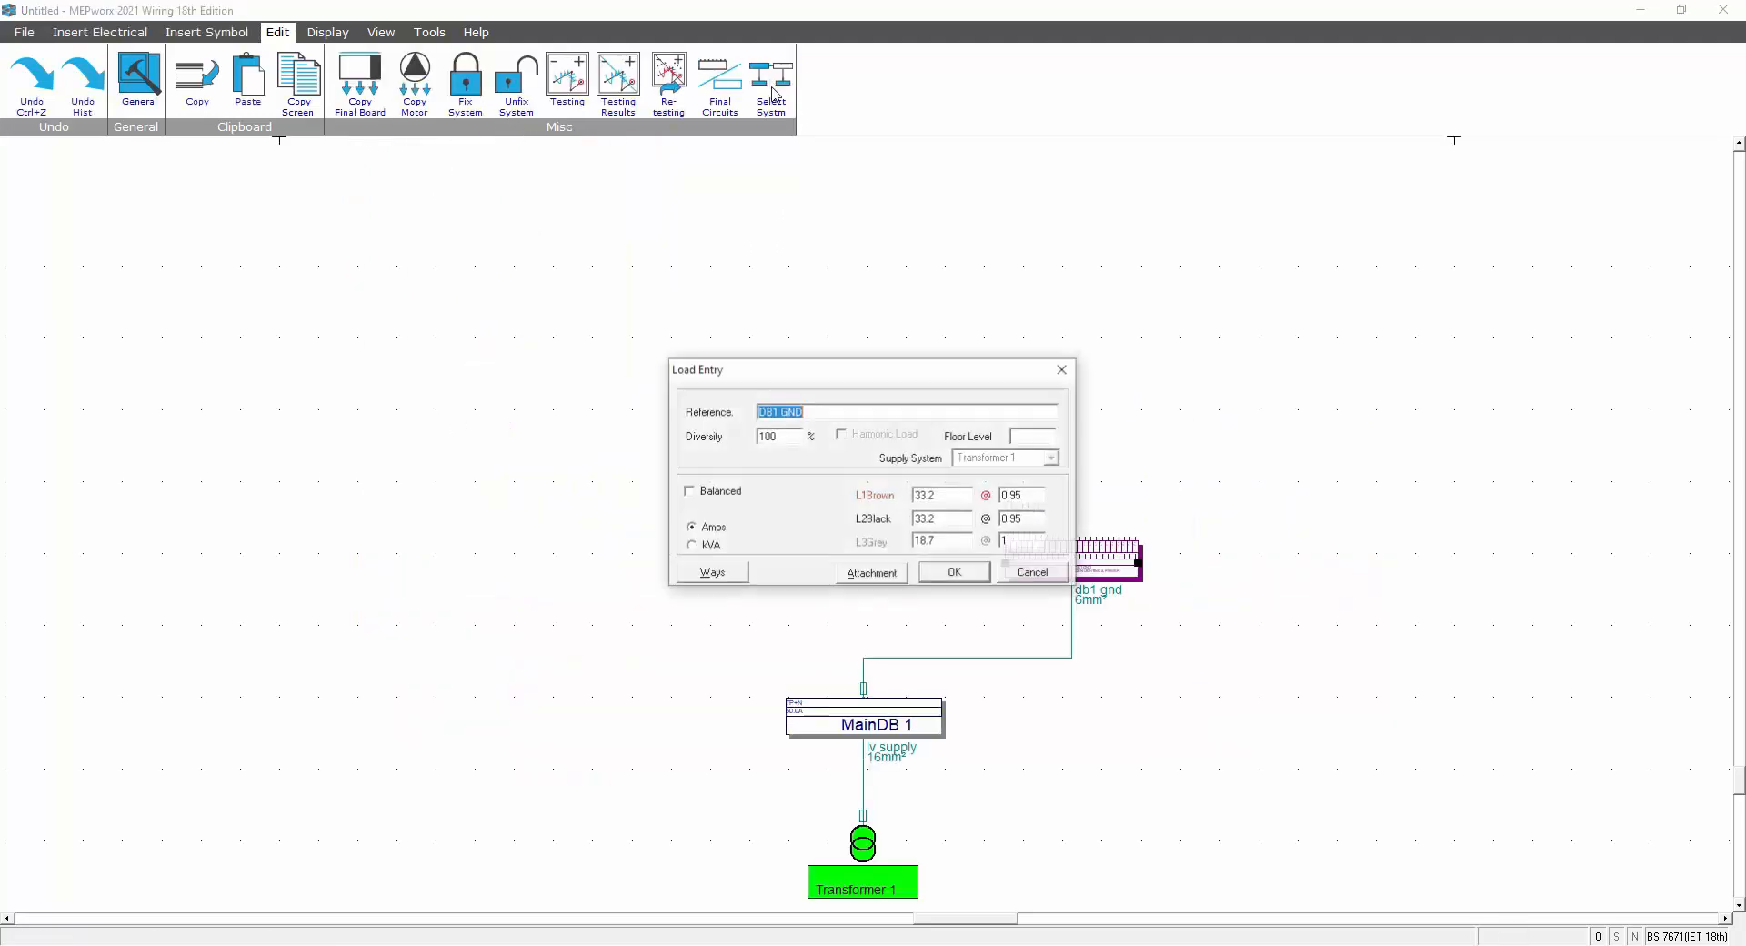
{"action": "left_click", "coordinate": [962, 573]}
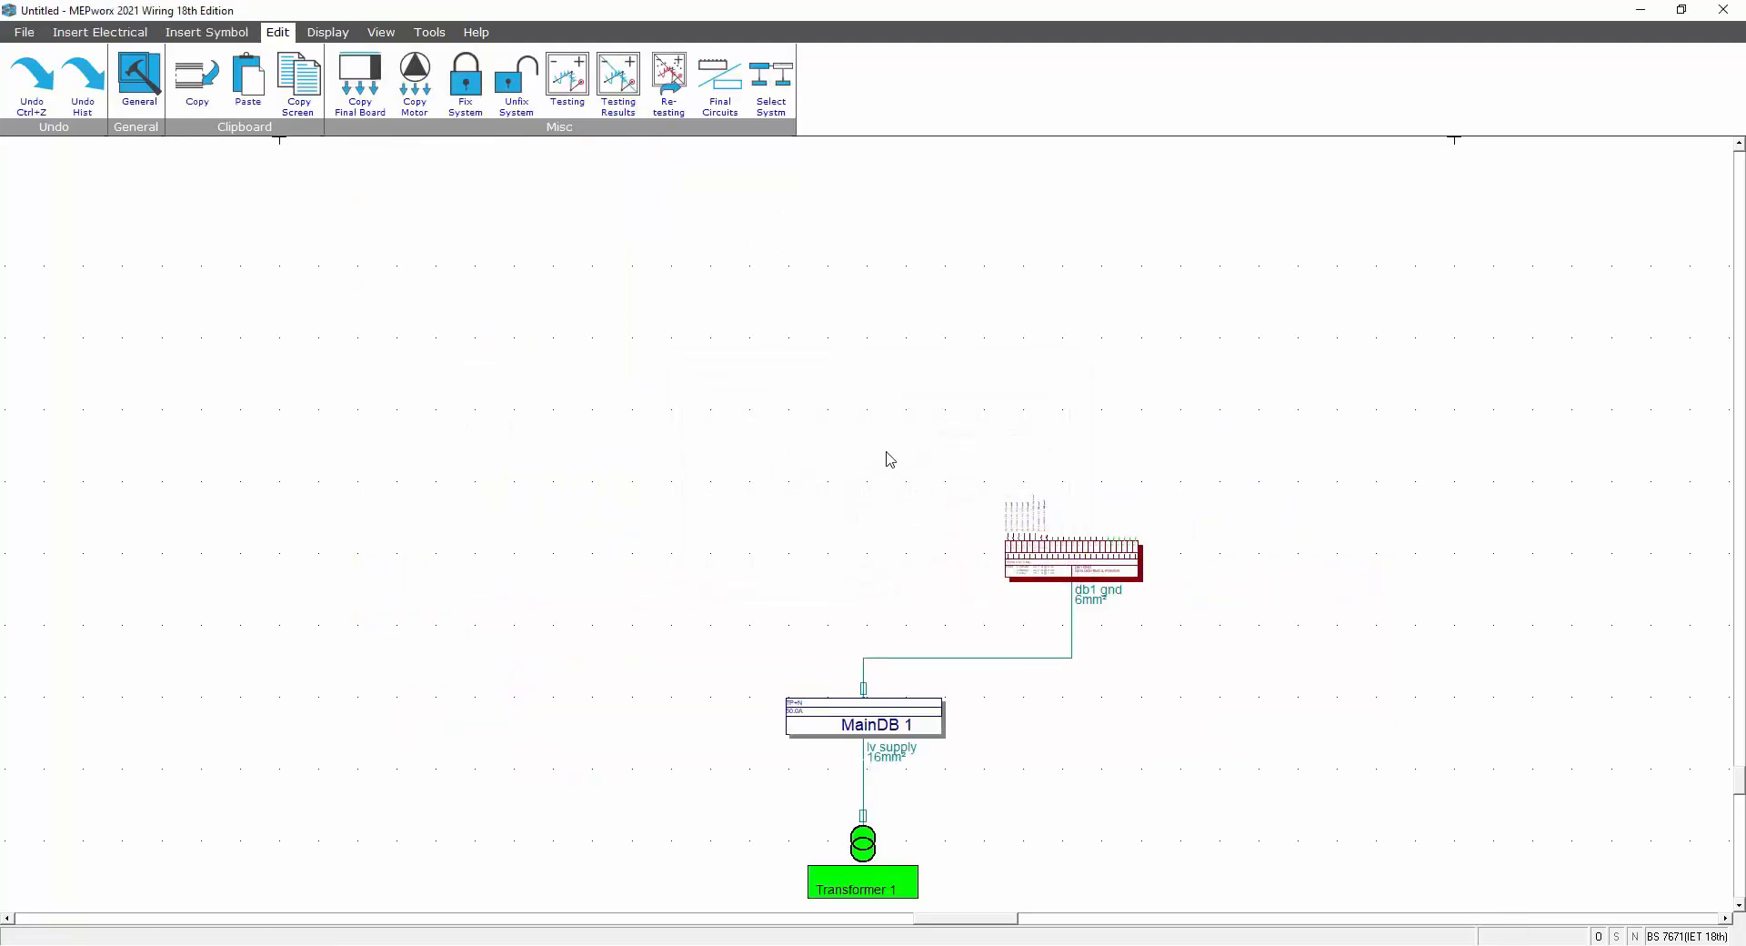